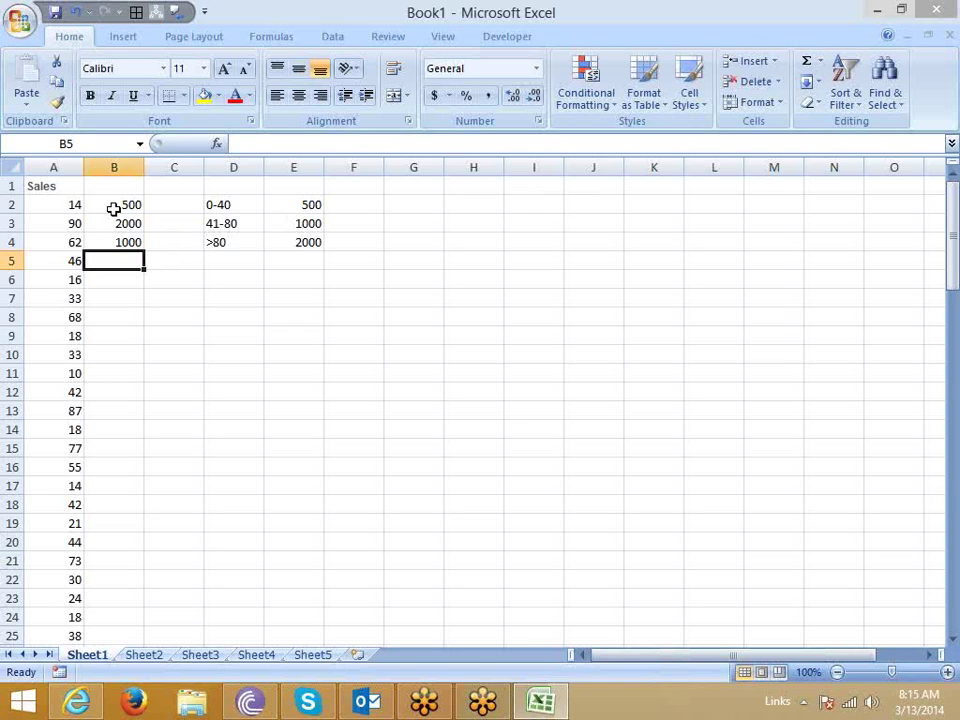
- Clear the old values from B2:B4 and return to B2
drag(114, 206, 116, 237)
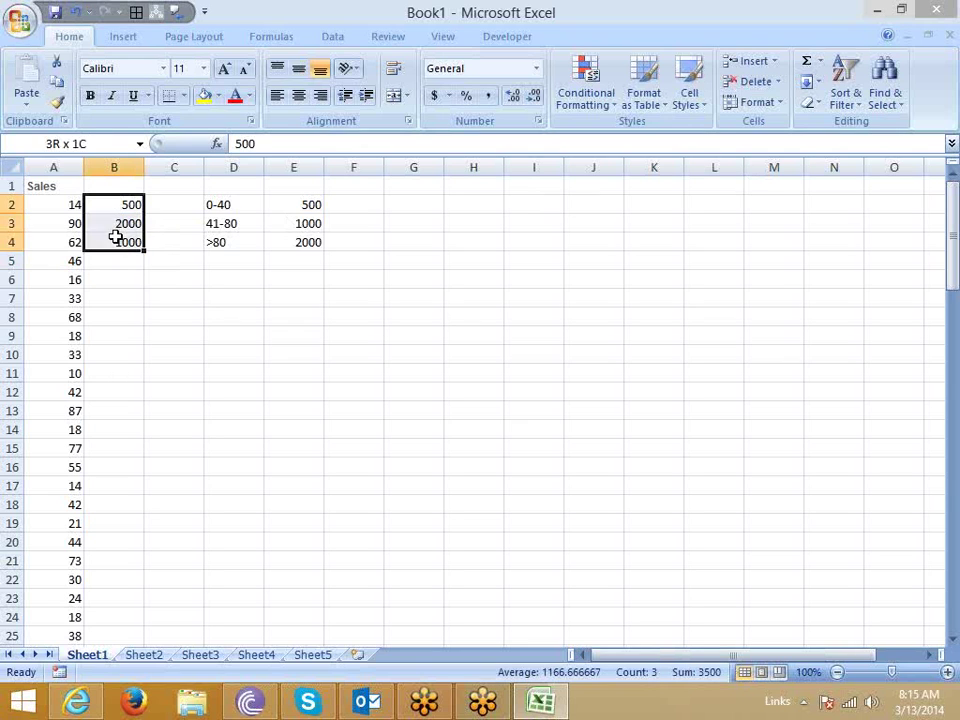
key(Delete)
key(Up)
key(Down)
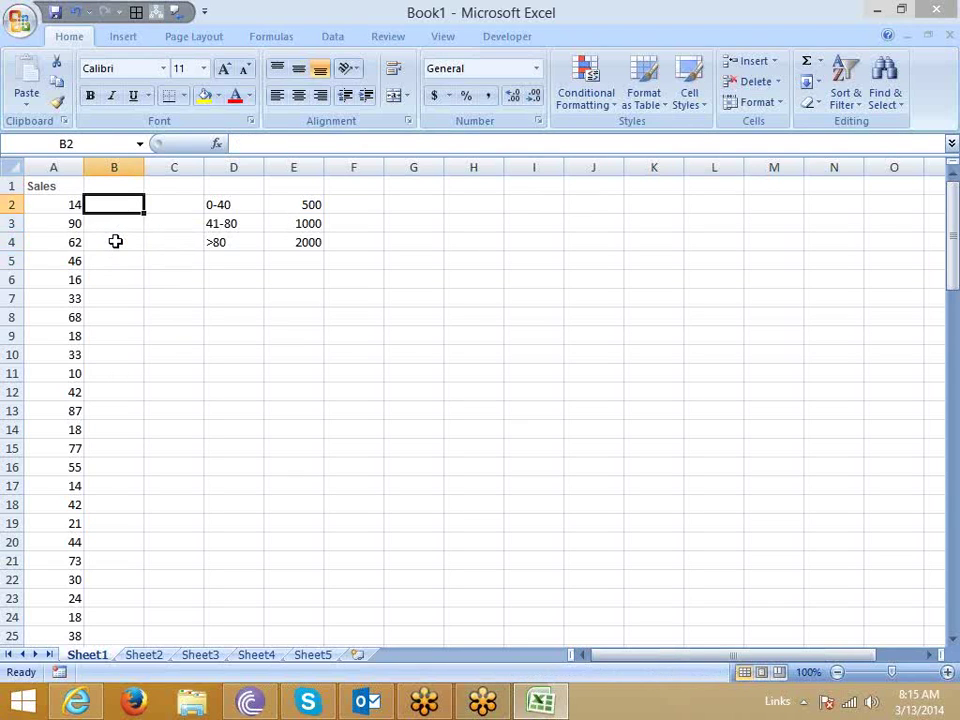
- Start an IF formula in B2 referencing A2, then cancel it
text(=if)
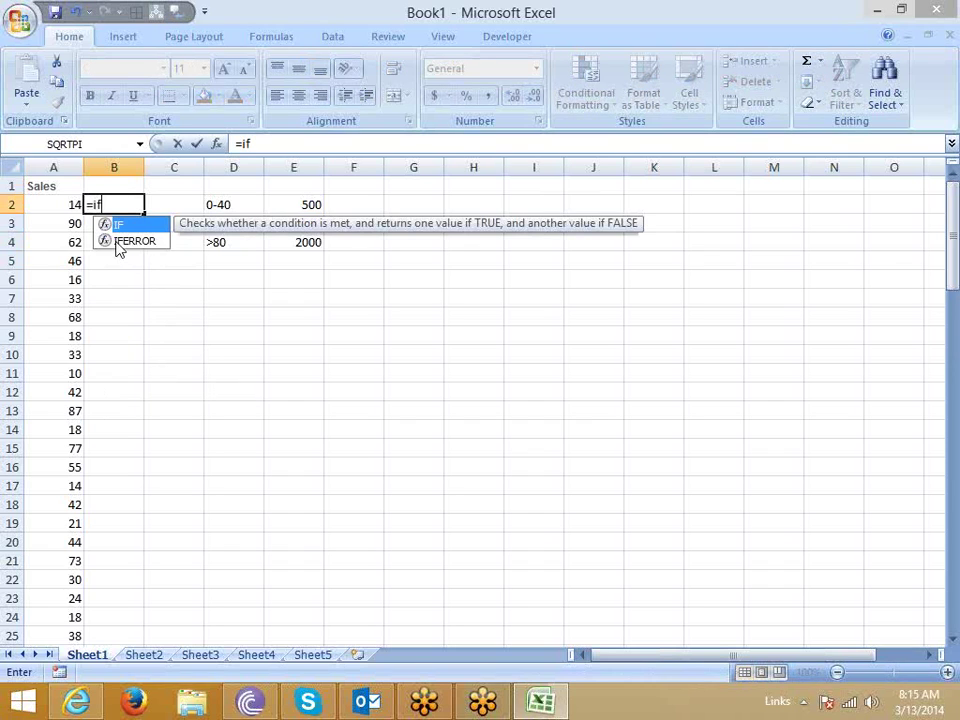
key(Tab)
key(Left)
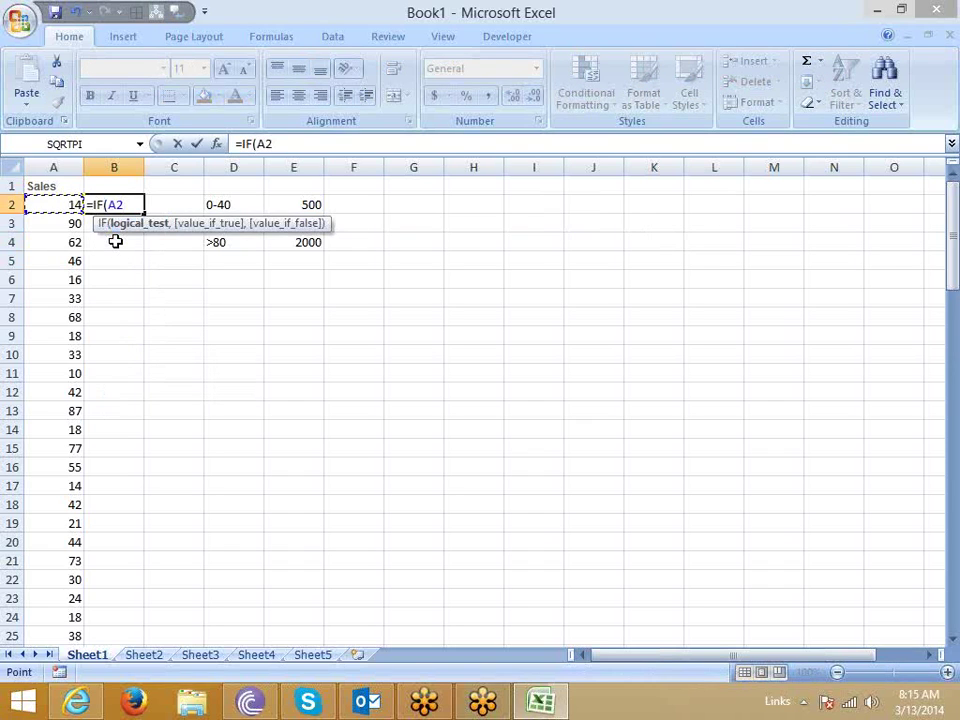
key(Escape)
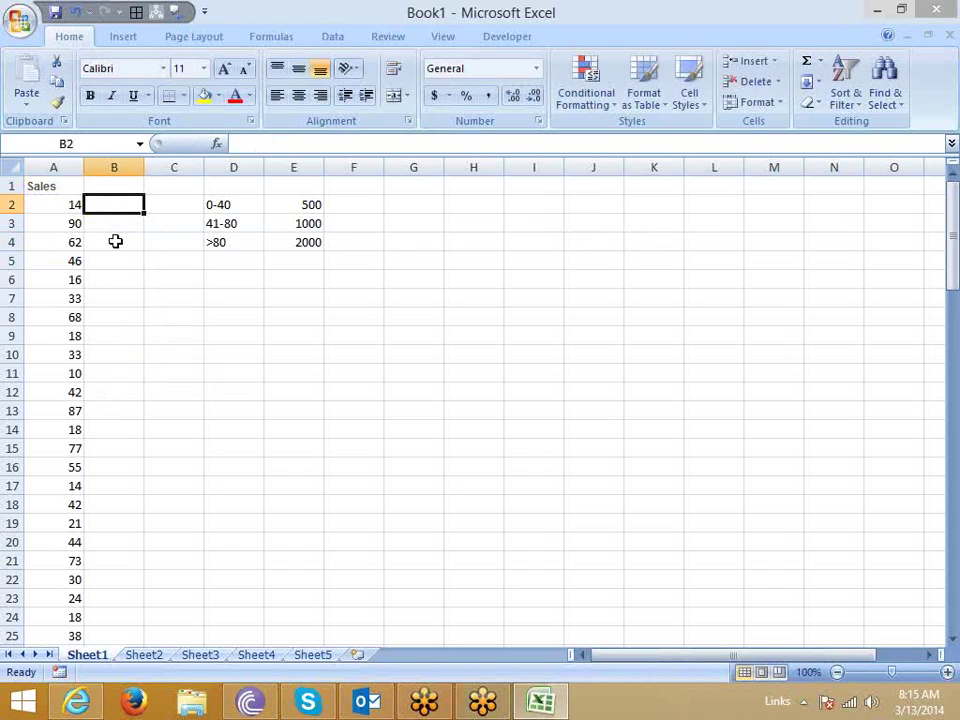
key(Right)
key(Right)
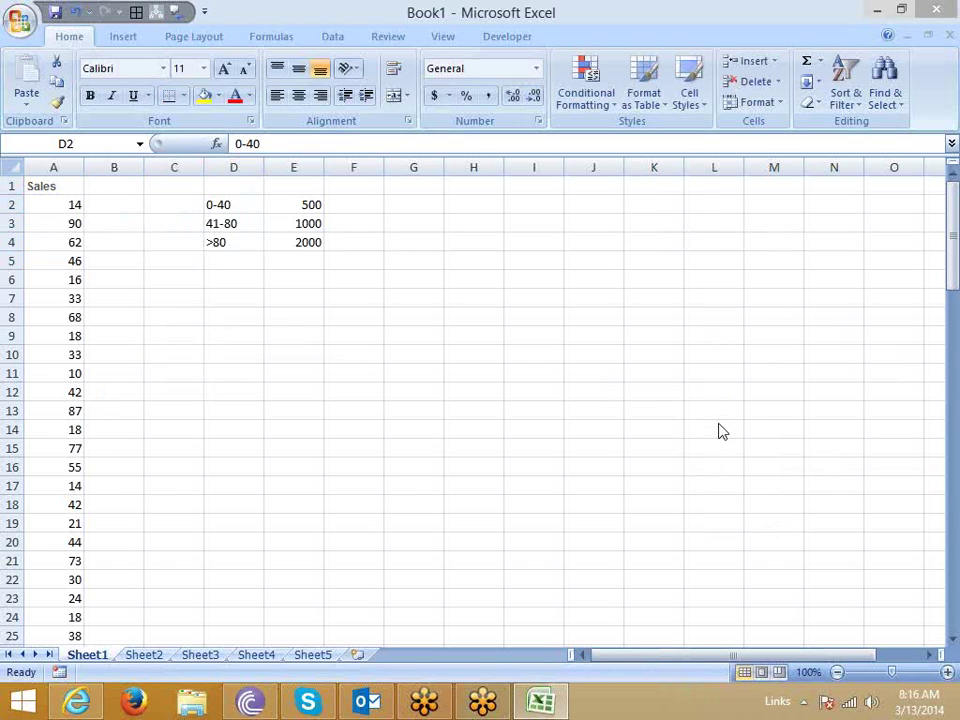
click(115, 220)
click(137, 207)
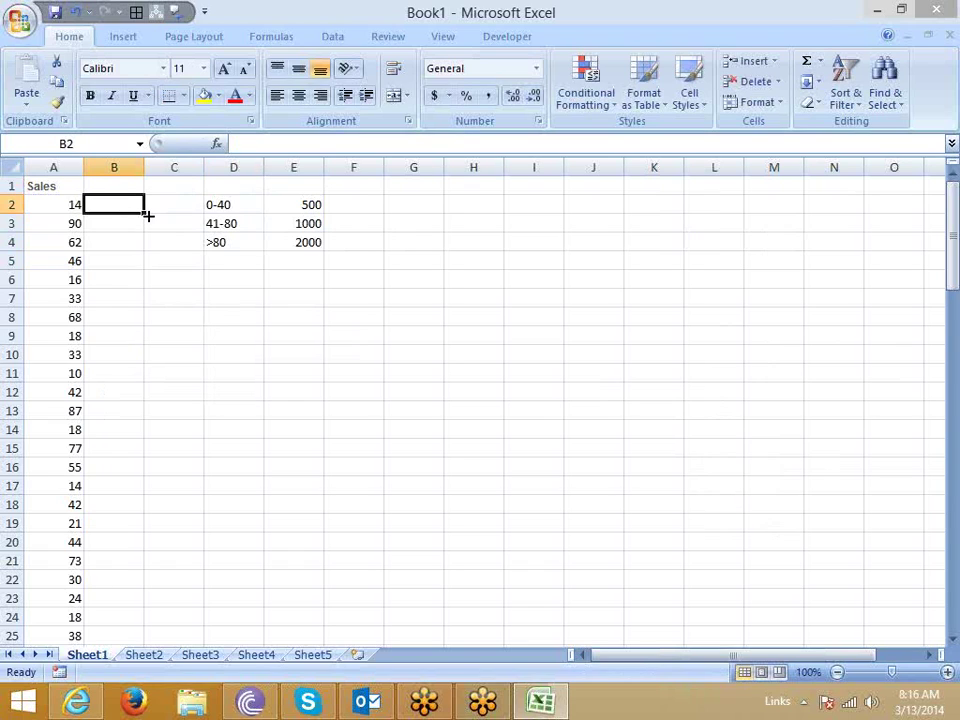
key(Right)
key(Right)
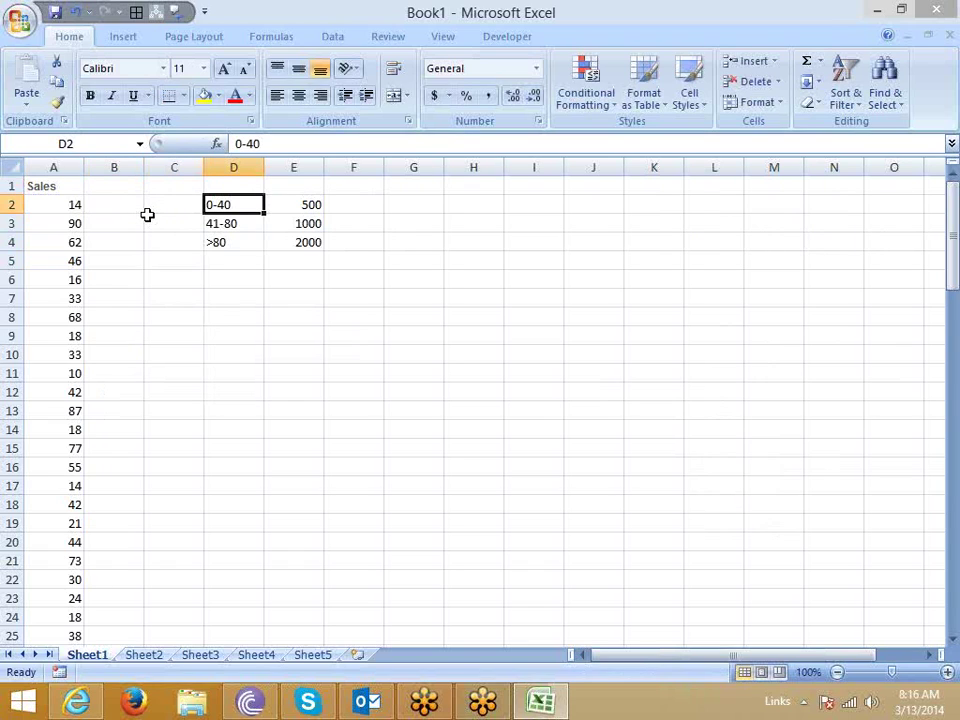
key(Down)
key(Down)
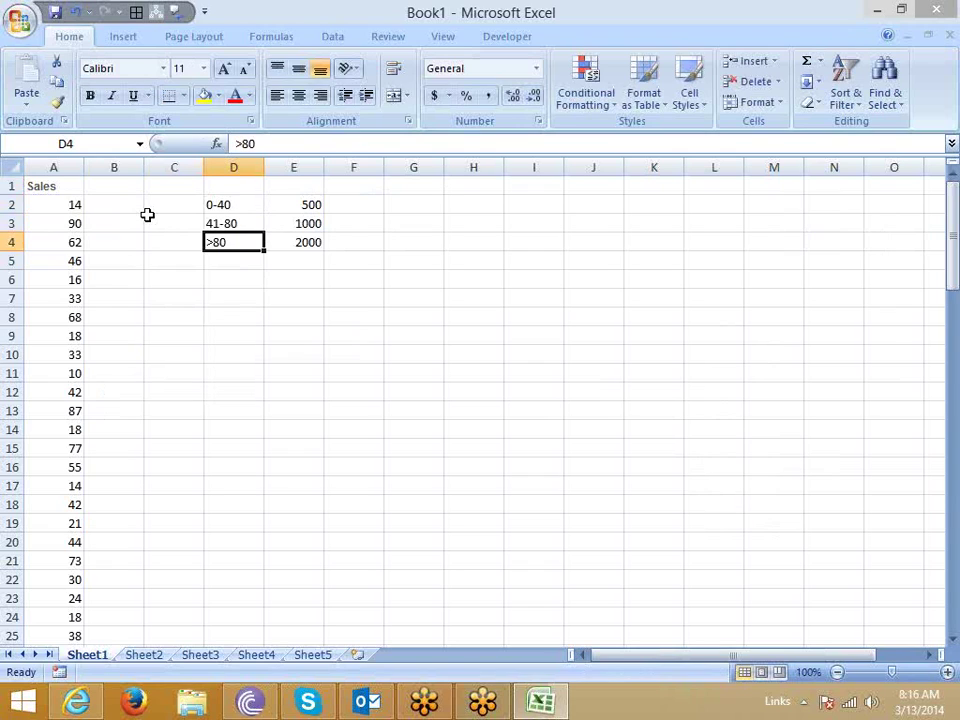
key(Up)
key(Up)
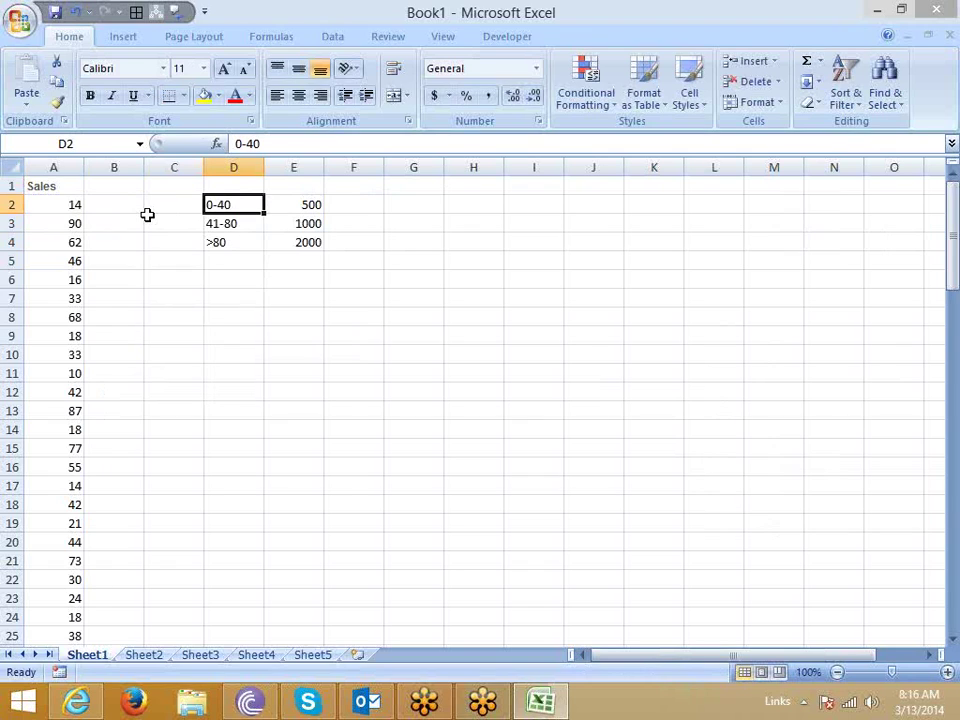
key(Left)
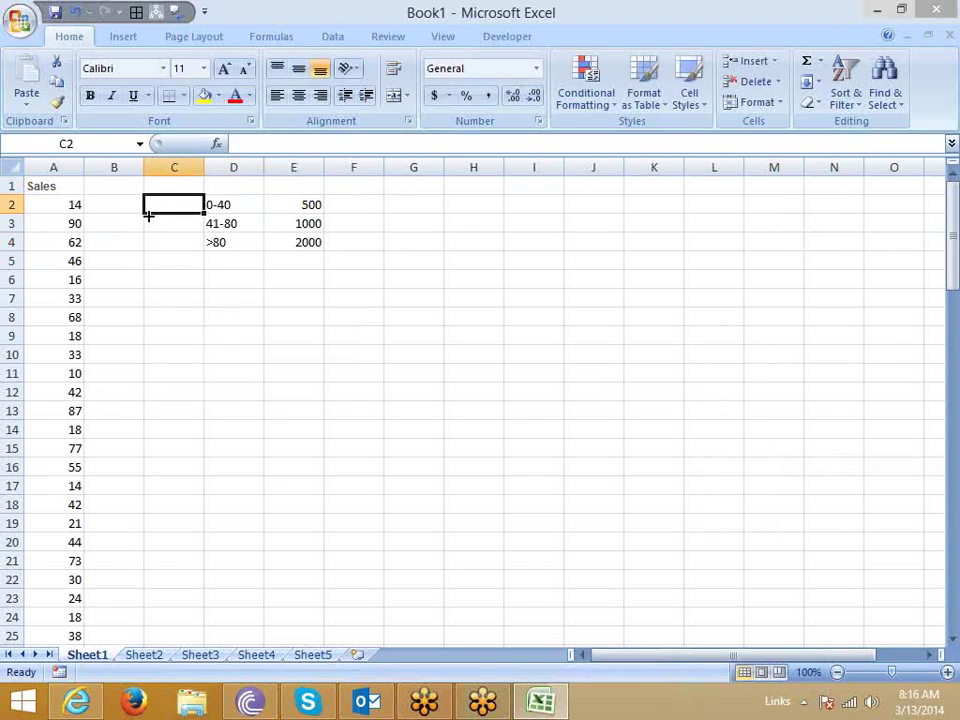
key(Right)
key(Right)
key(shift+Down)
key(shift+Down)
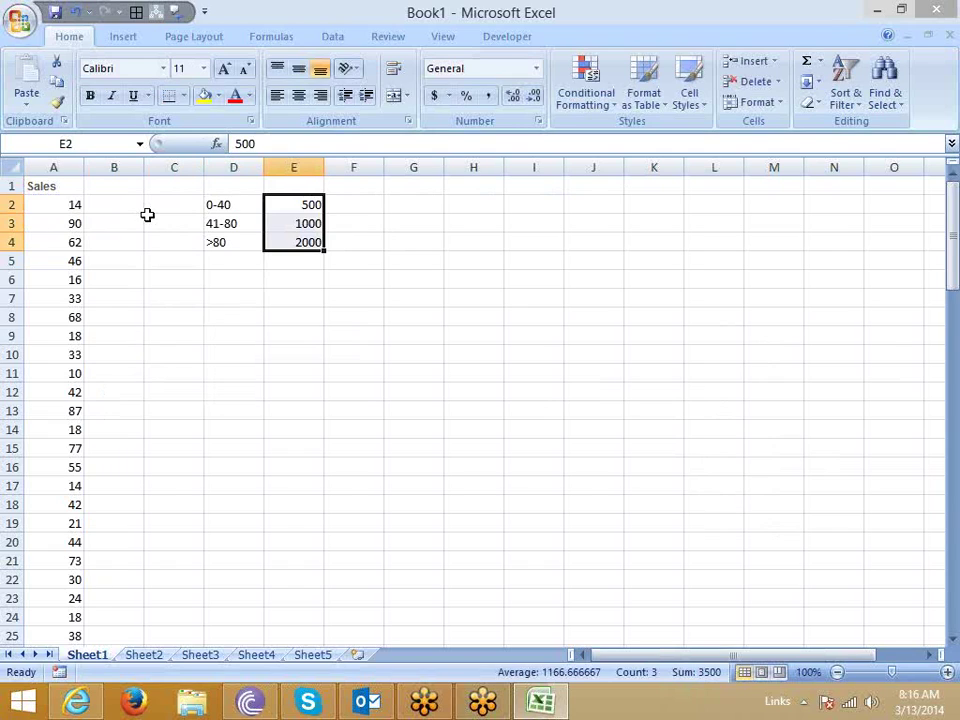
key(Home)
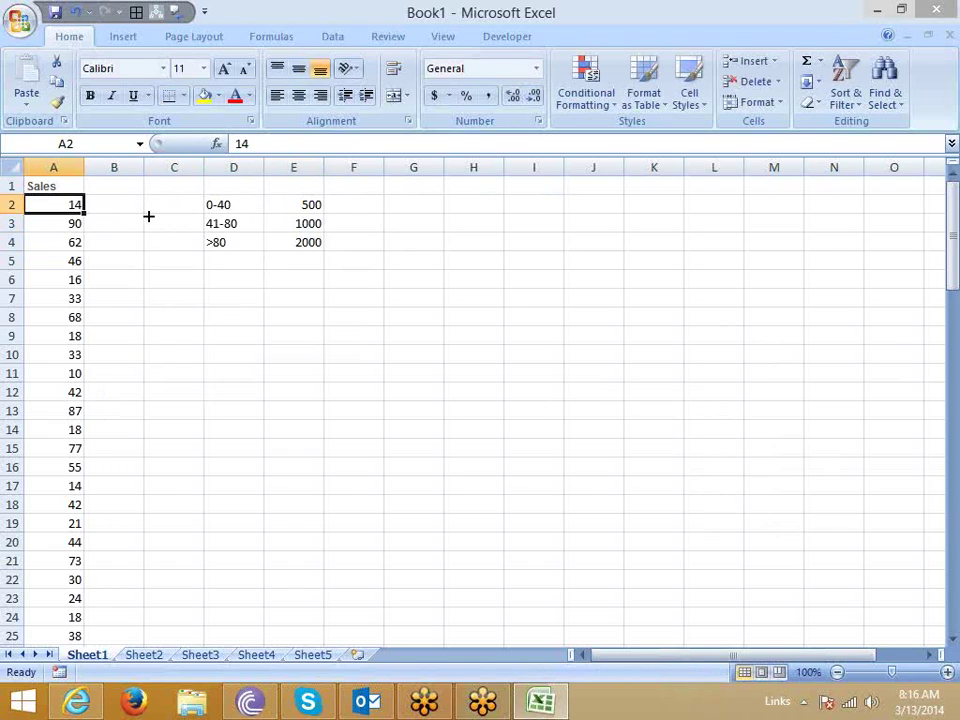
key(Right)
key(Right)
key(Right)
key(shift+Down)
key(shift+Down)
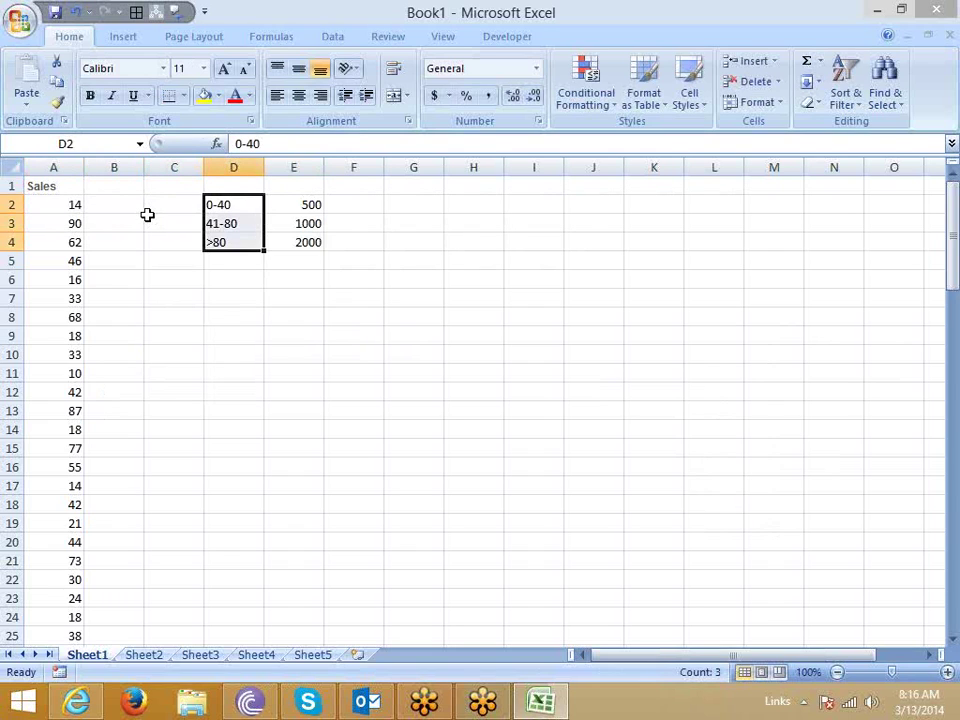
key(Left)
key(Left)
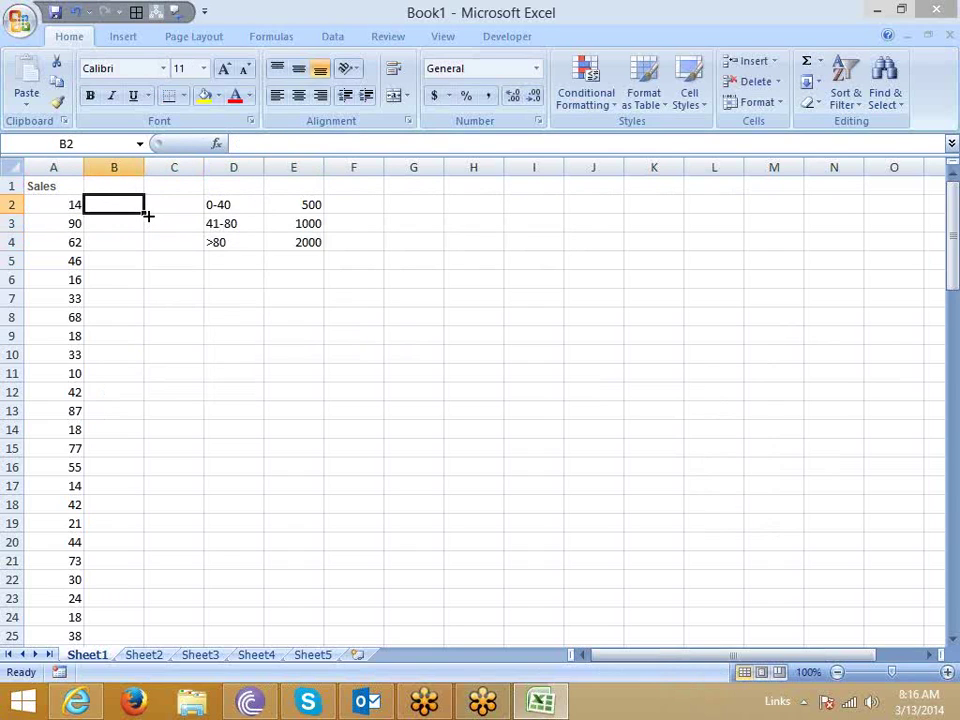
- In B2, type =IF(A2<=40,500,IF(A2<=80,1000,IF(A2>100,2000, correcting 5000 to 500
text(=IF()
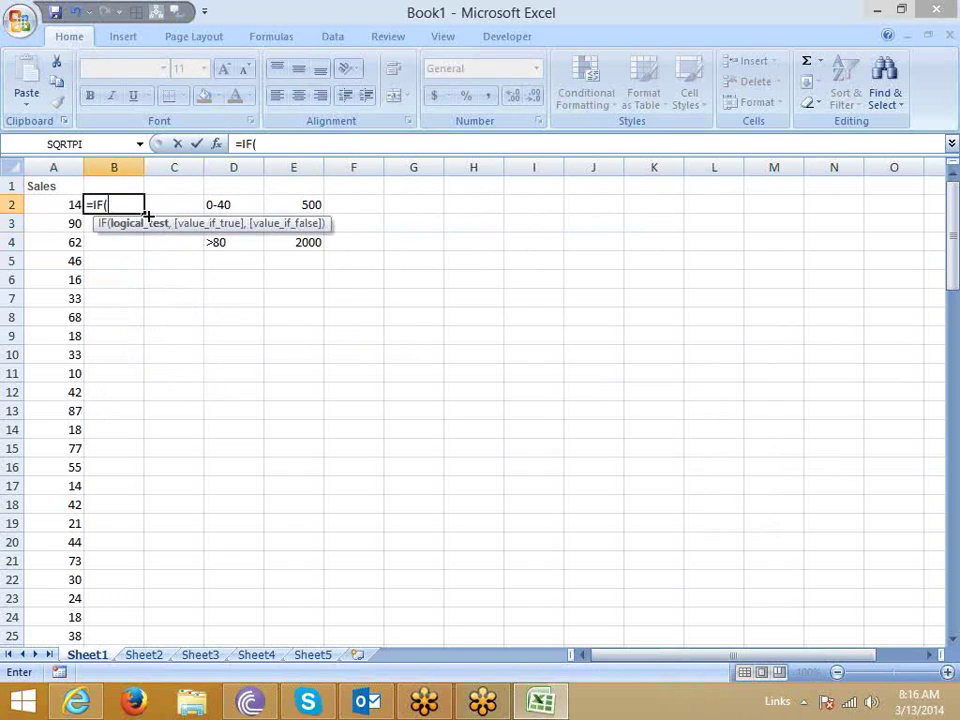
key(Left)
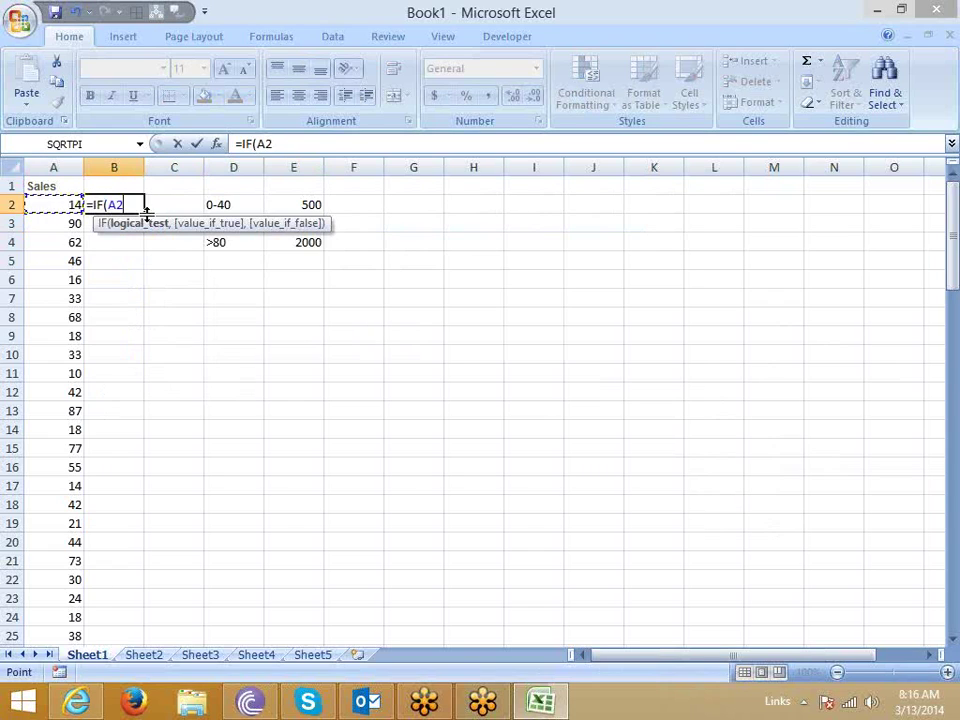
text(<=40)
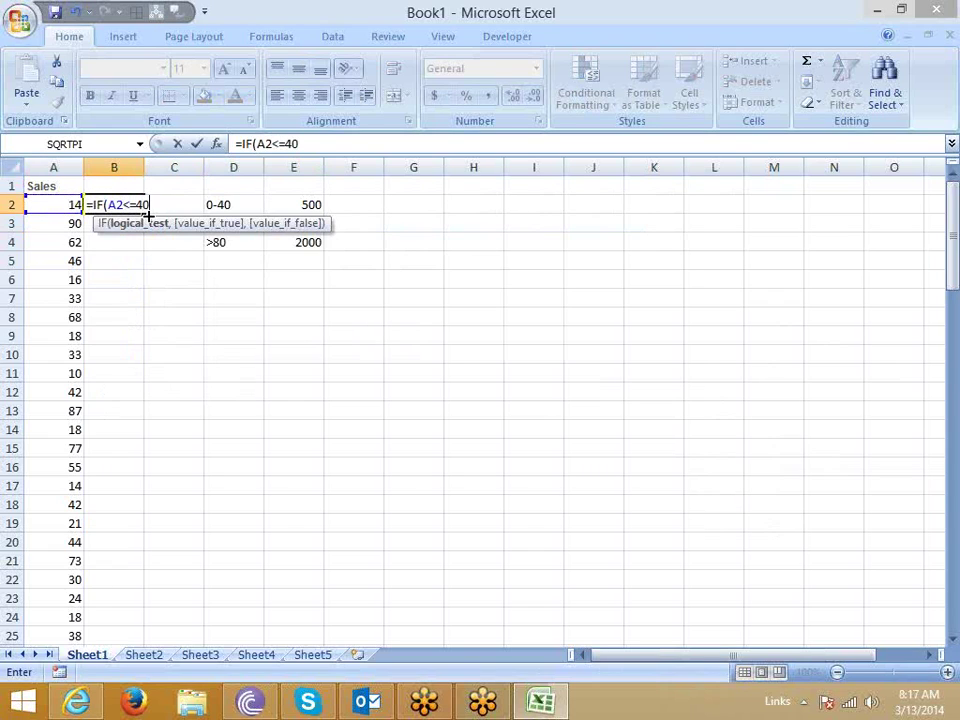
text(,)
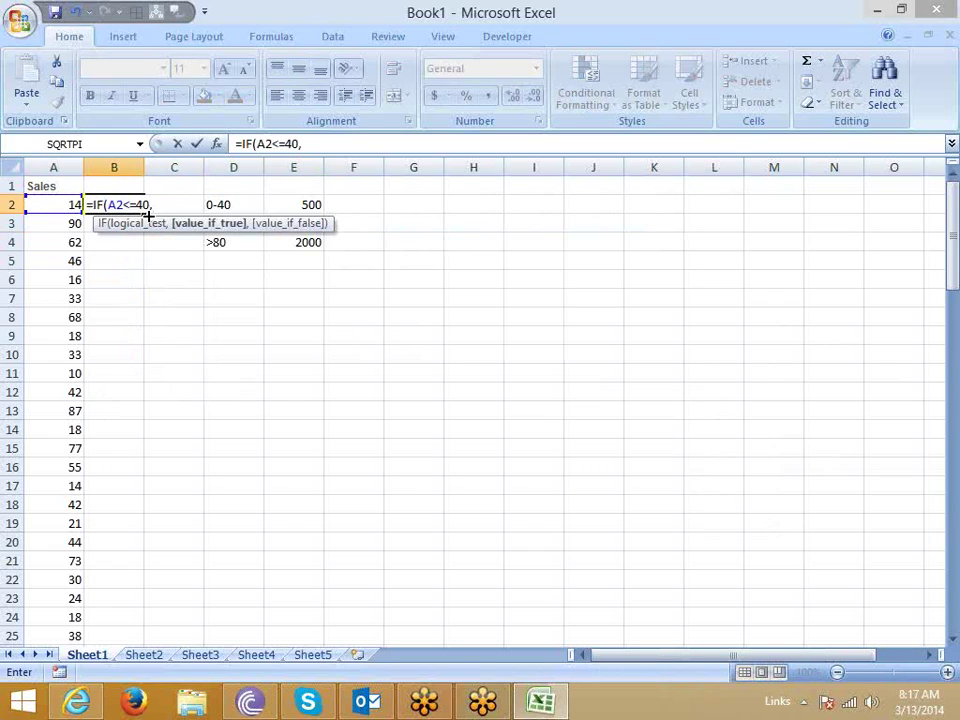
text(500)
text(0)
key(BackSpace)
text(,)
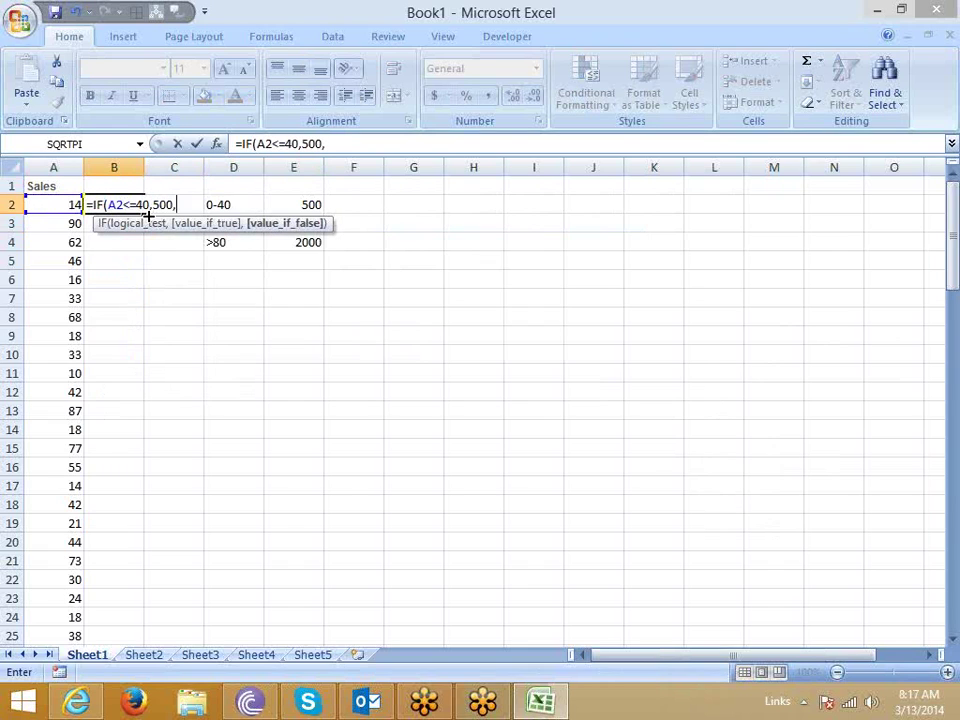
text(if)
key(Tab)
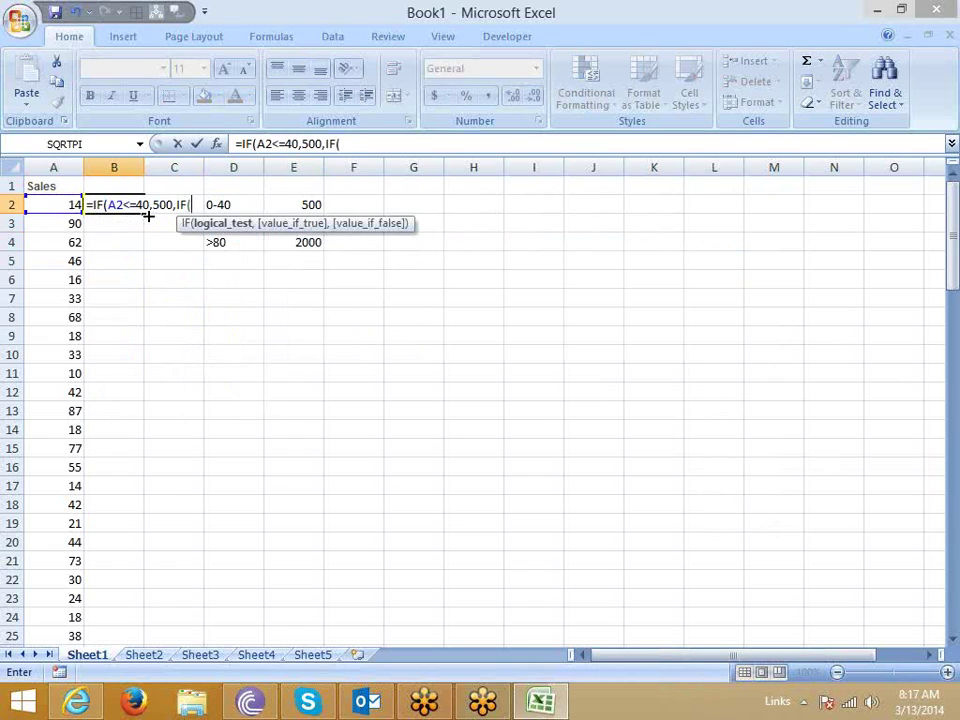
key(Left)
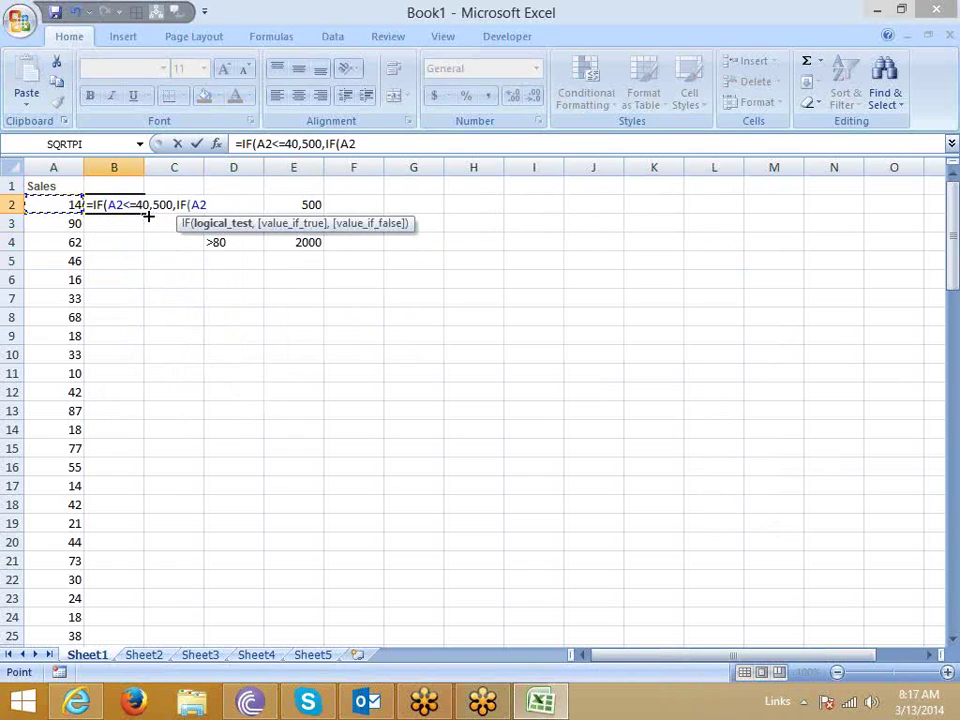
text(<)
text(=80)
text(,)
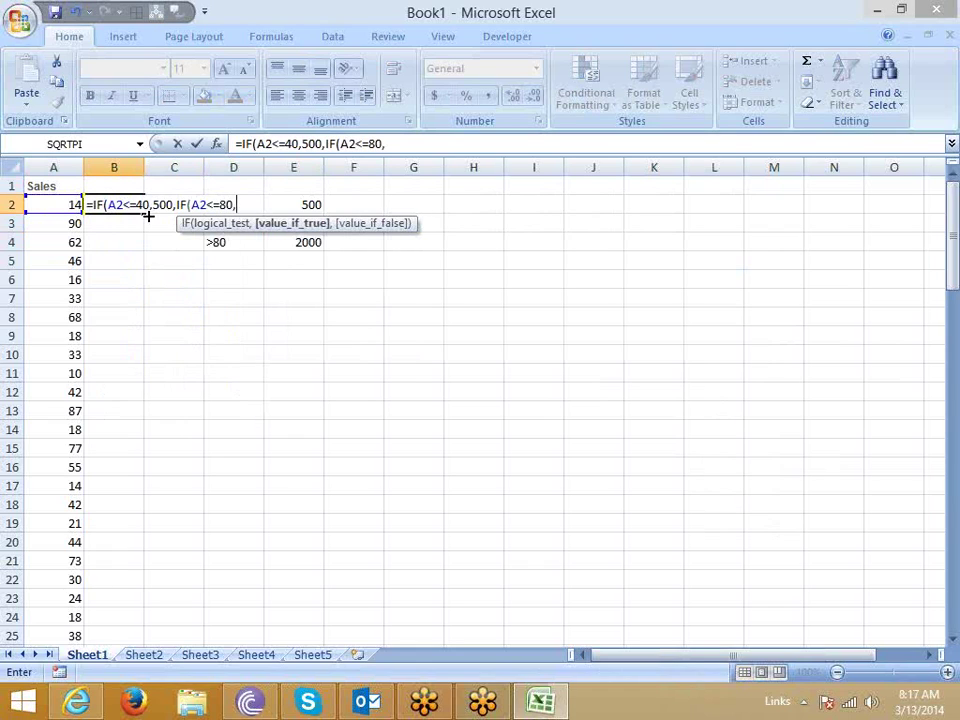
text(1000)
text(,IF(A2)
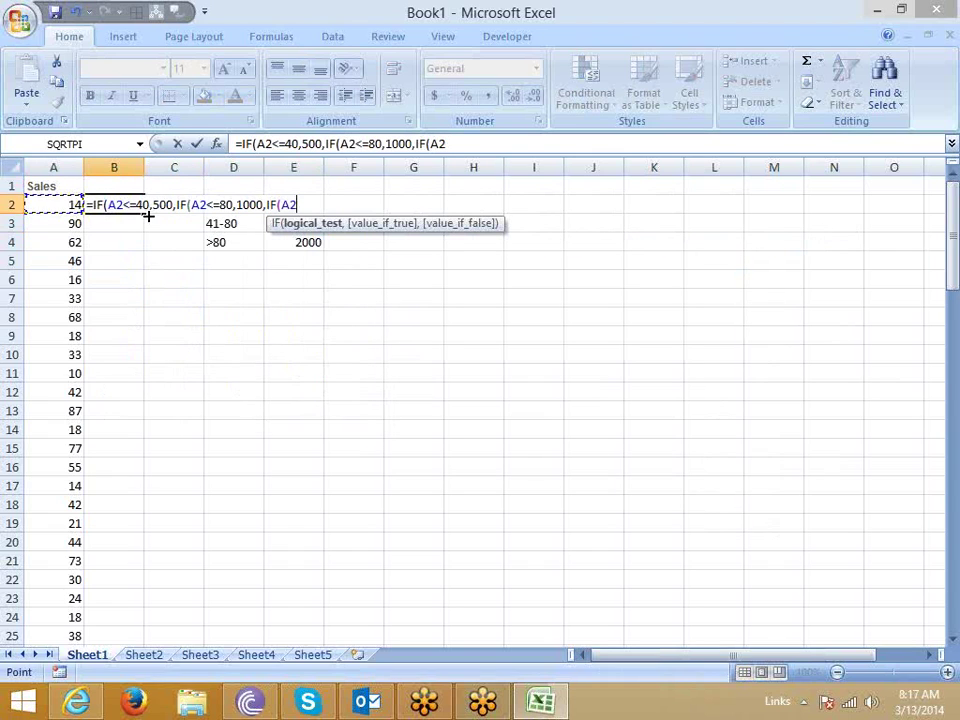
text(>1)
text(00,2)
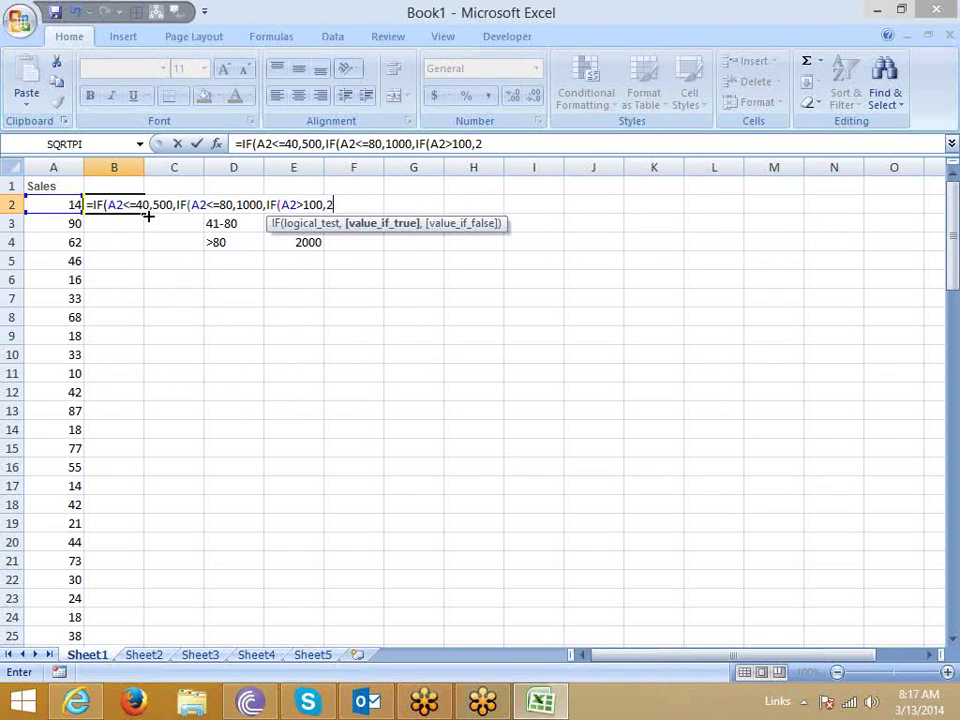
text(000)
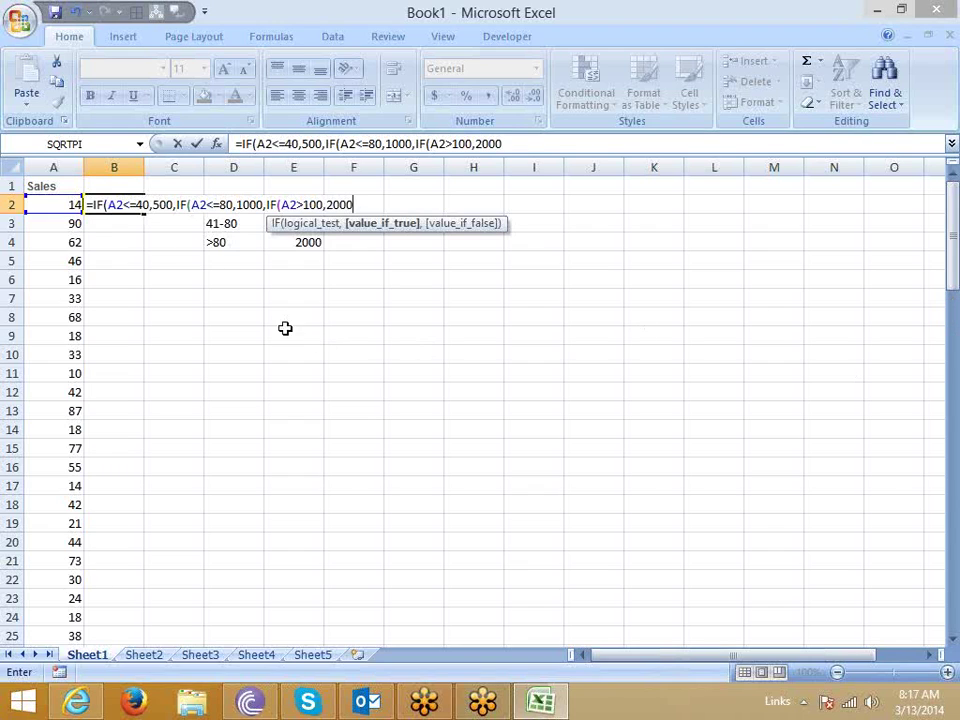
drag(104, 205, 146, 205)
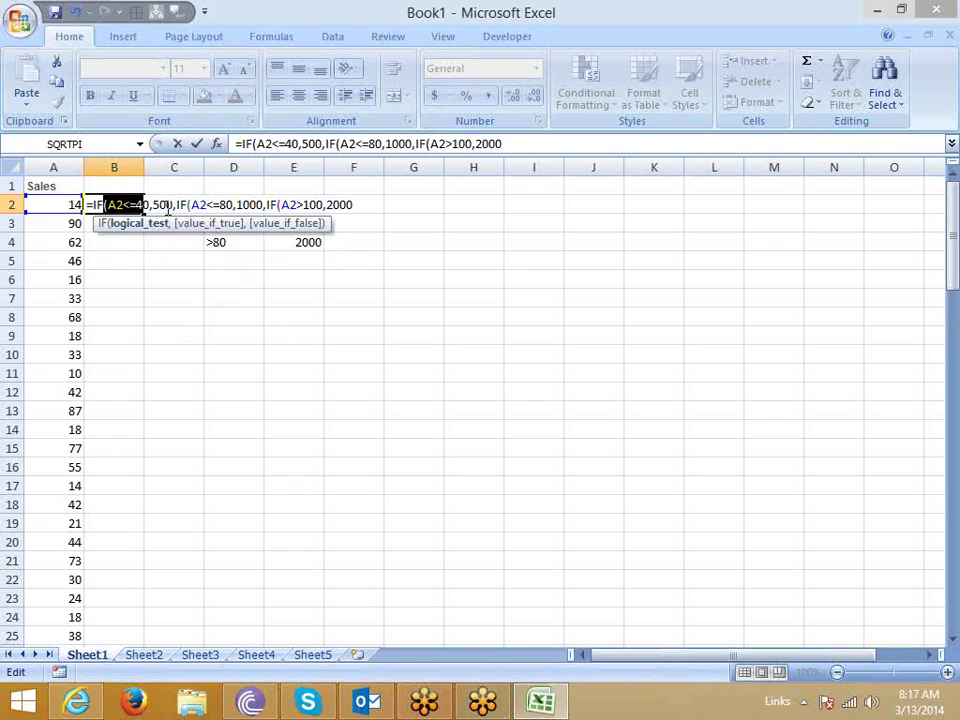
key(Right)
key(Right)
key(Right)
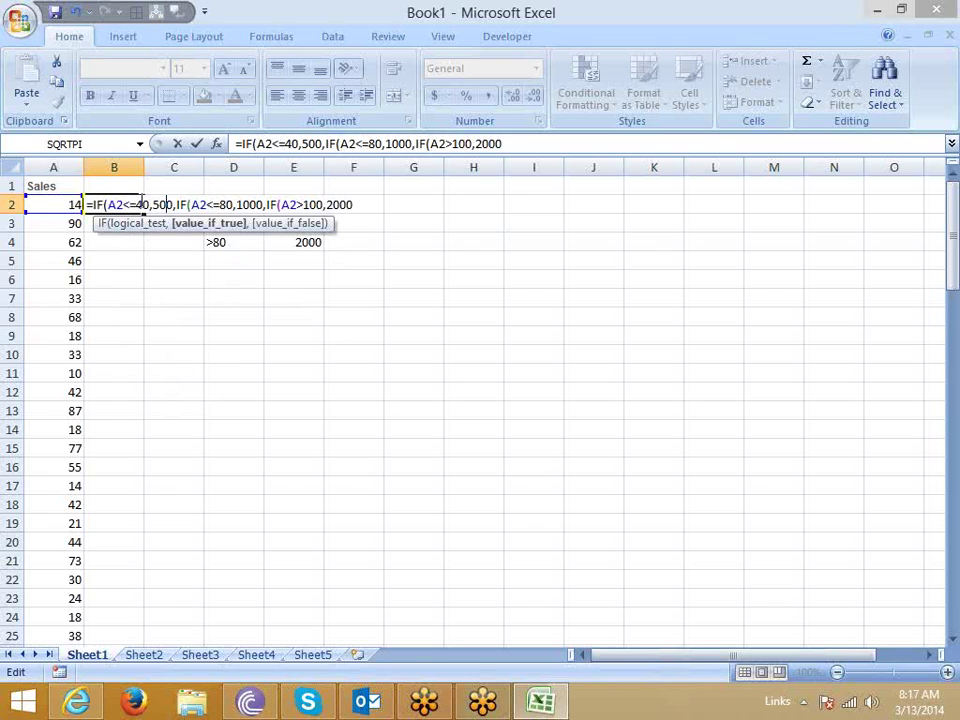
key(Left)
key(Left)
key(Left)
key(Right)
key(Right)
key(Right)
key(Right)
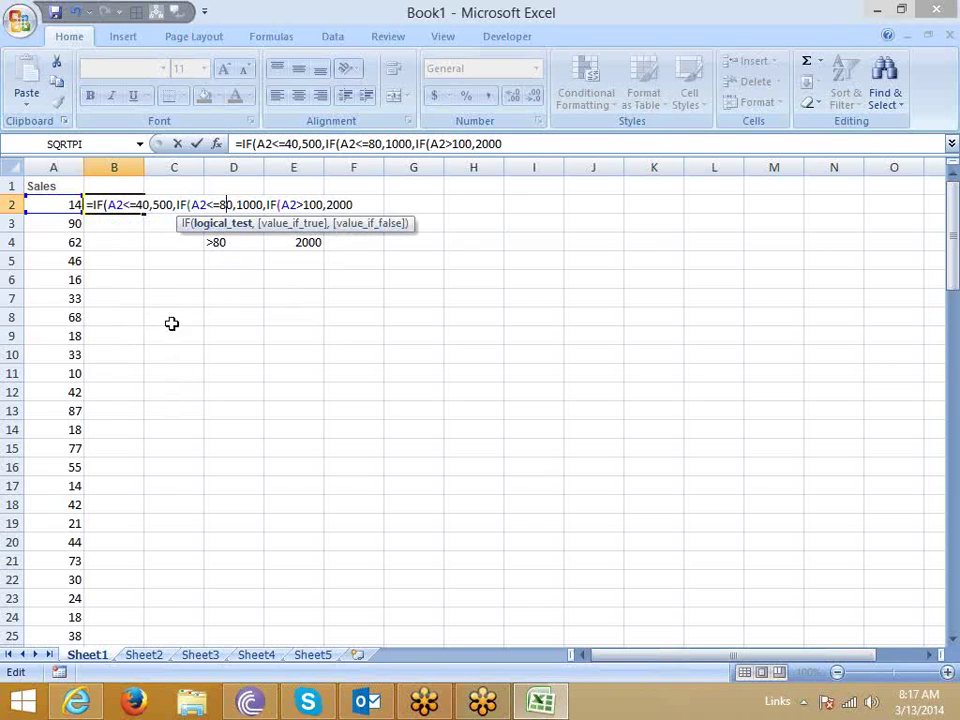
key(Right)
key(Right)
key(Right)
key(Right)
key(Right)
key(Right)
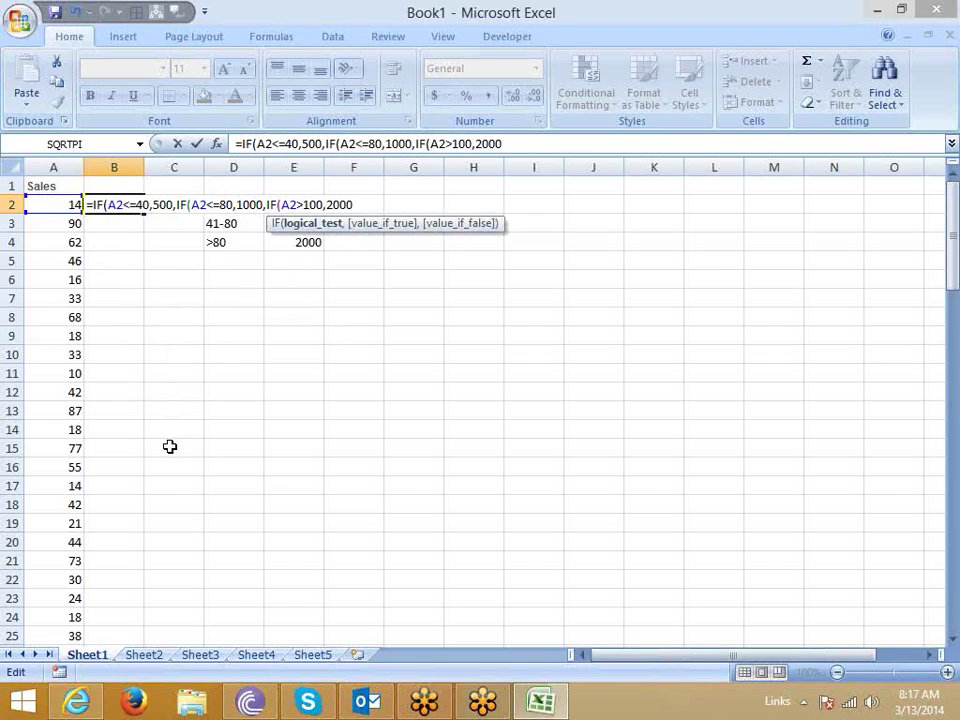
click(133, 205)
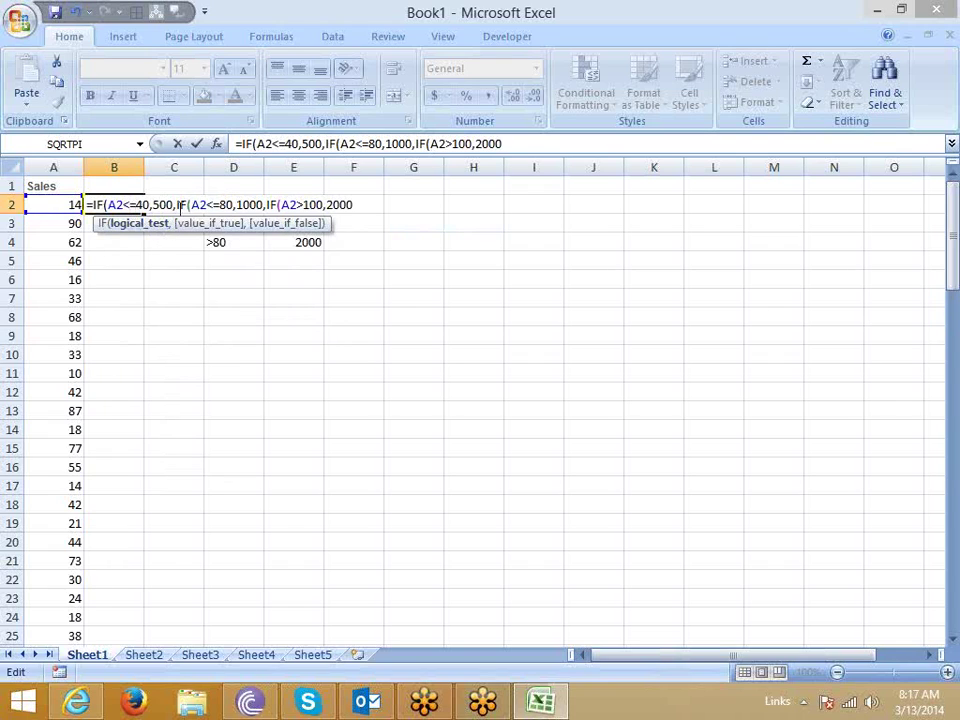
click(176, 204)
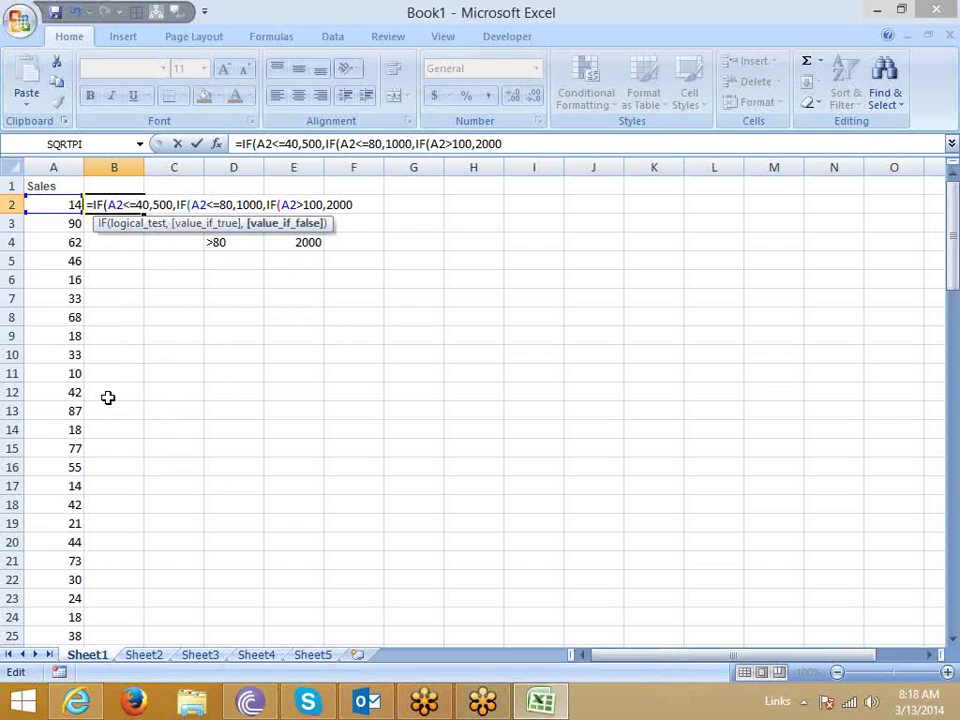
click(145, 224)
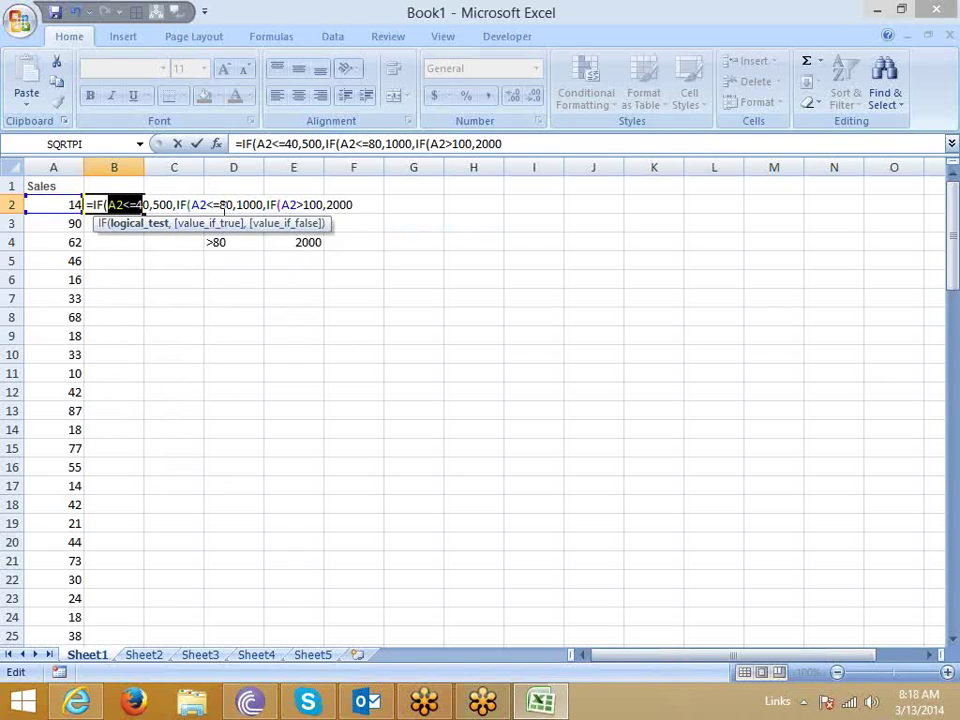
click(128, 205)
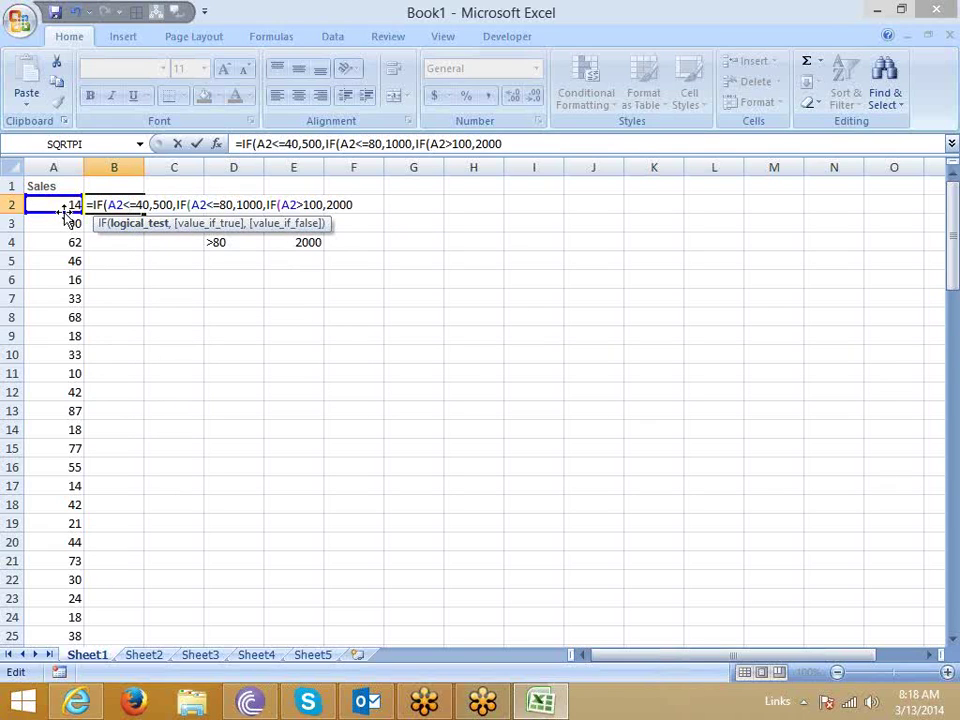
drag(148, 205, 116, 205)
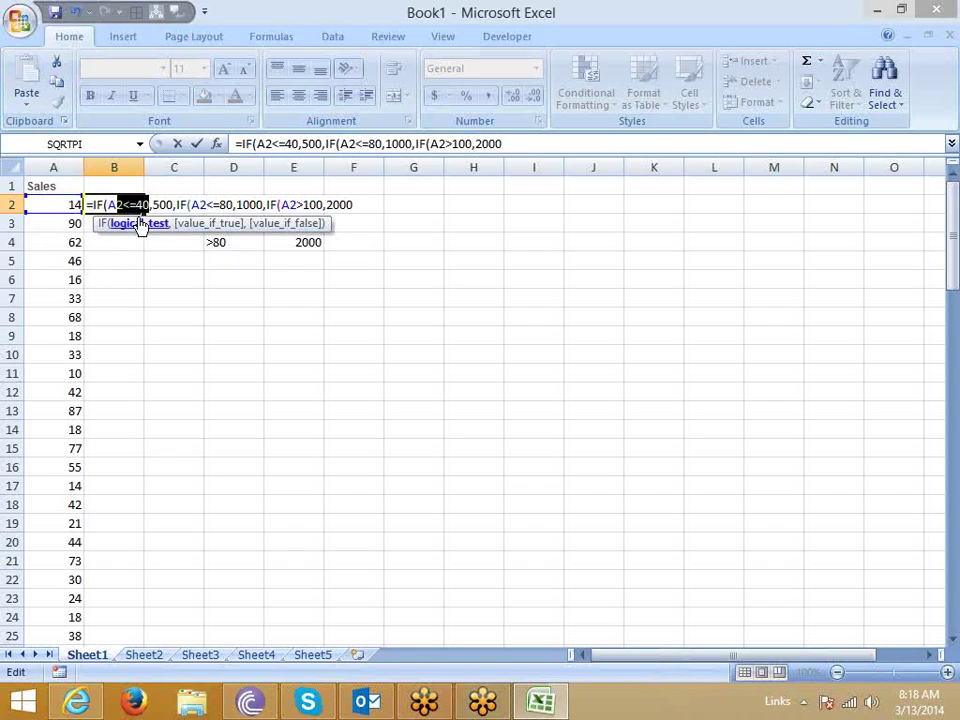
mouse_move(173, 205)
mouse_down()
mouse_move(152, 205)
mouse_move(384, 208)
mouse_up()
click(181, 204)
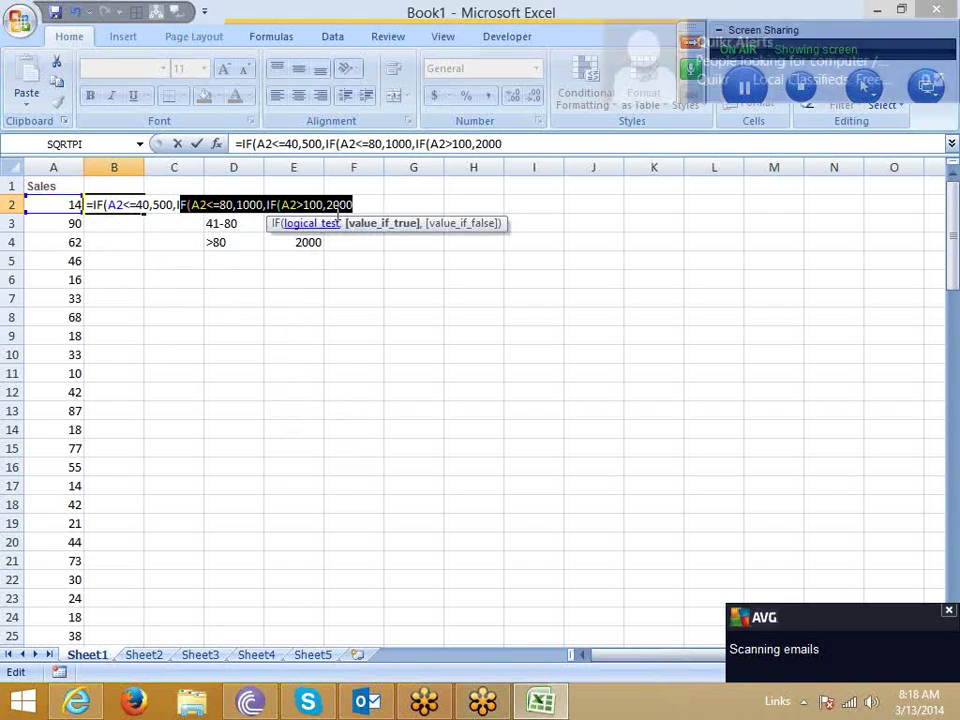
- Change the last threshold in B2's formula from A2>100 to A2>80
click(334, 204)
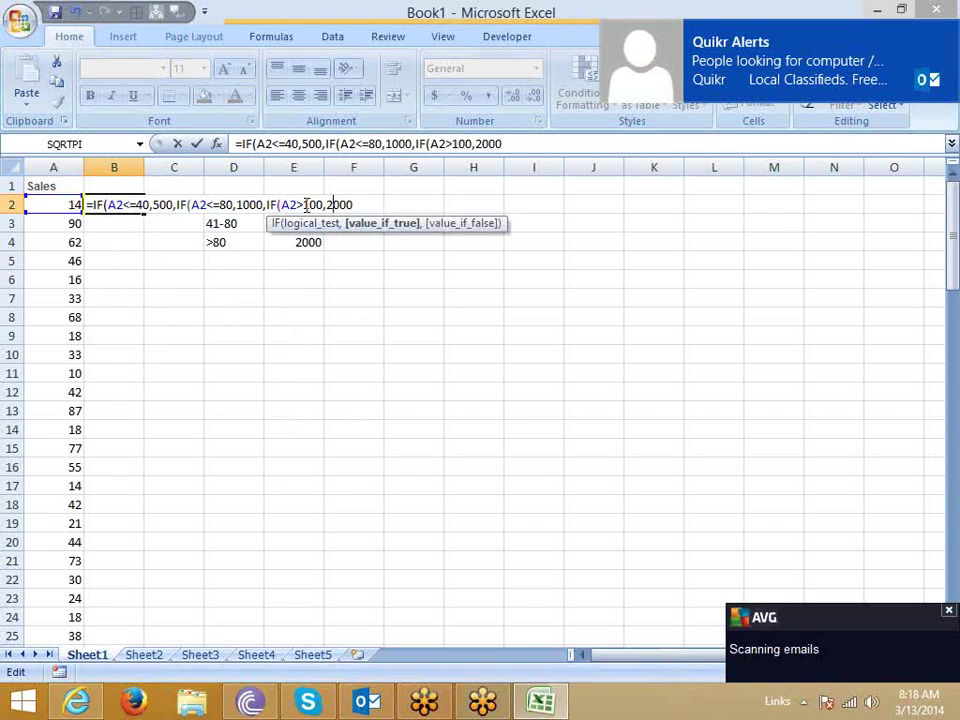
drag(304, 204, 321, 204)
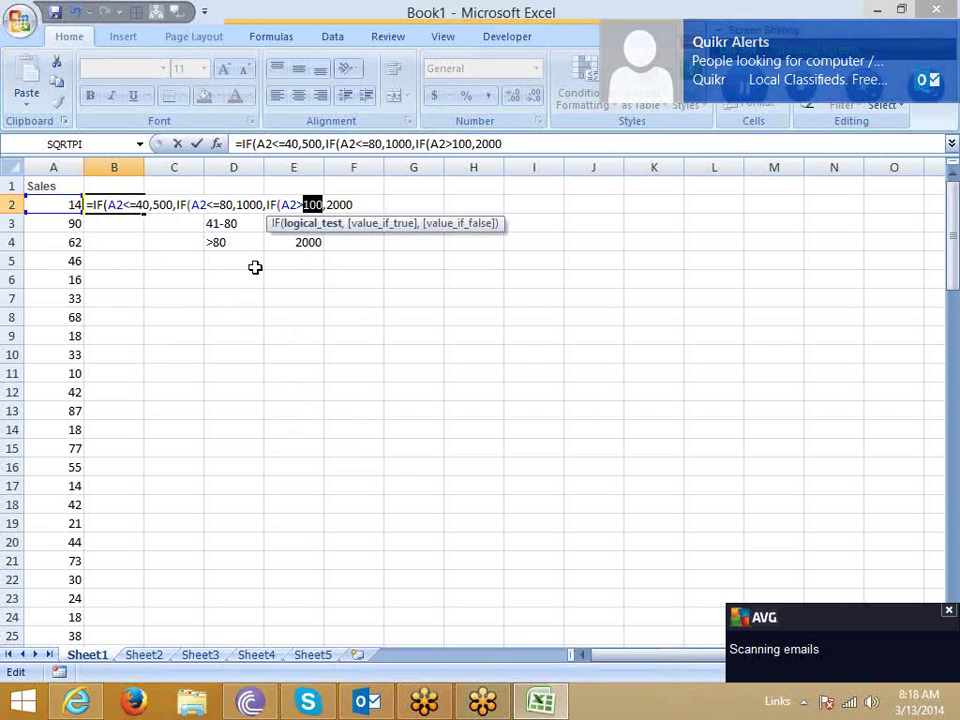
text(80)
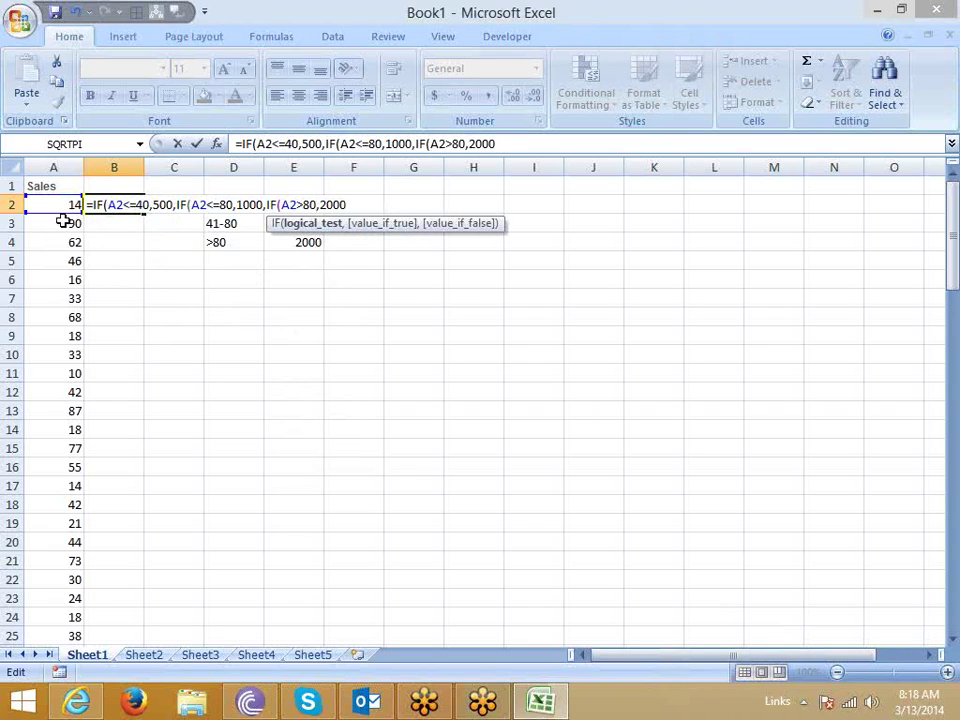
drag(108, 205, 148, 205)
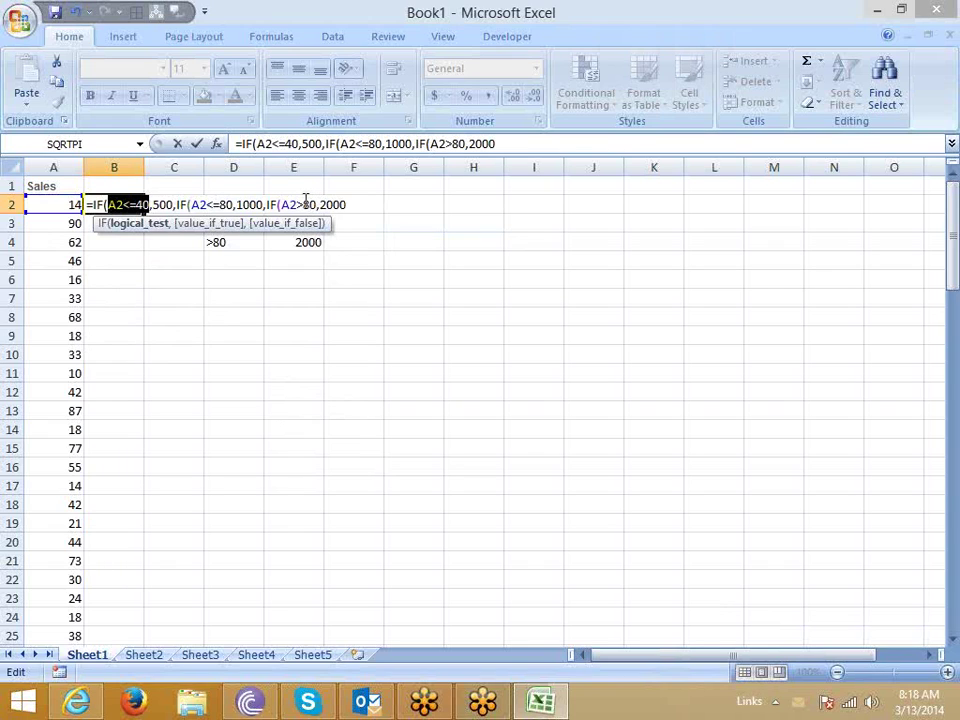
click(304, 204)
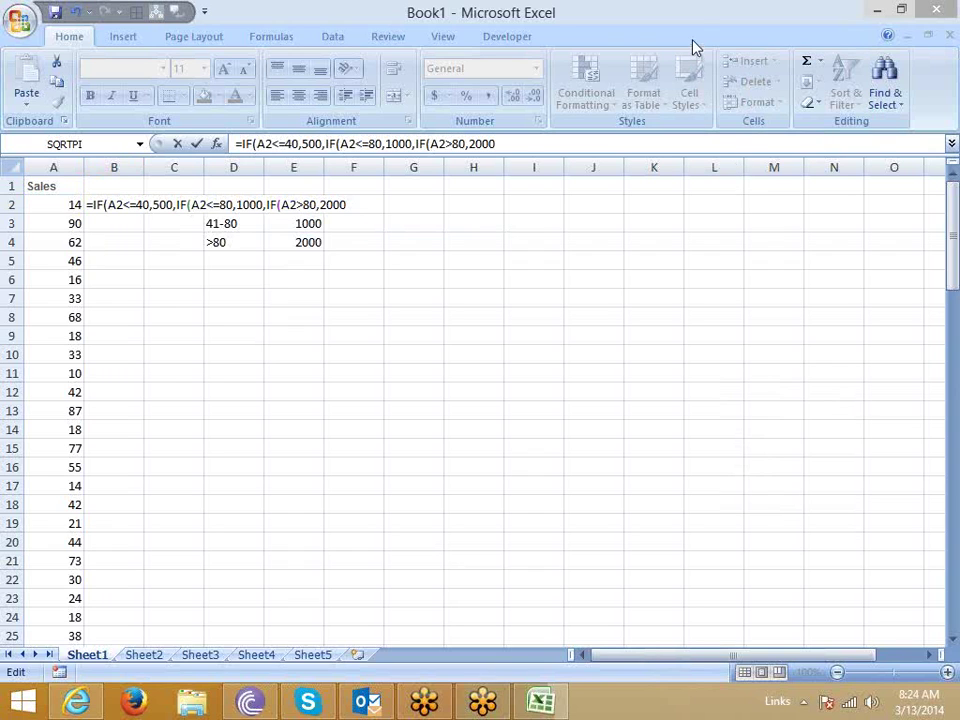
- Commit B2's nested IF with the parenthesis correction so it returns 500
click(505, 144)
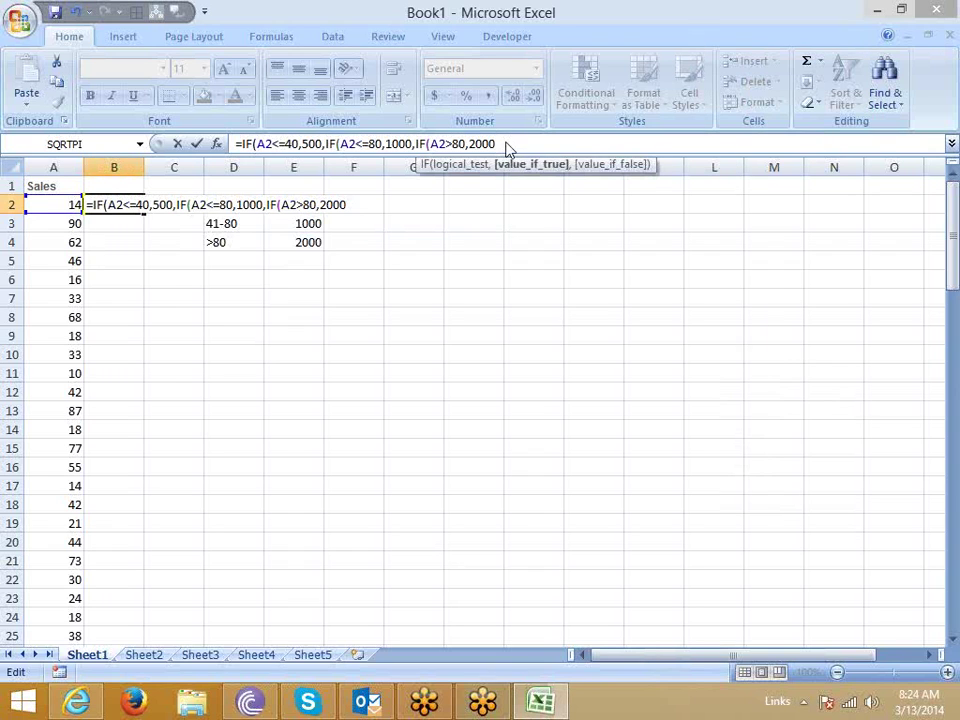
key(Return)
key(Return)
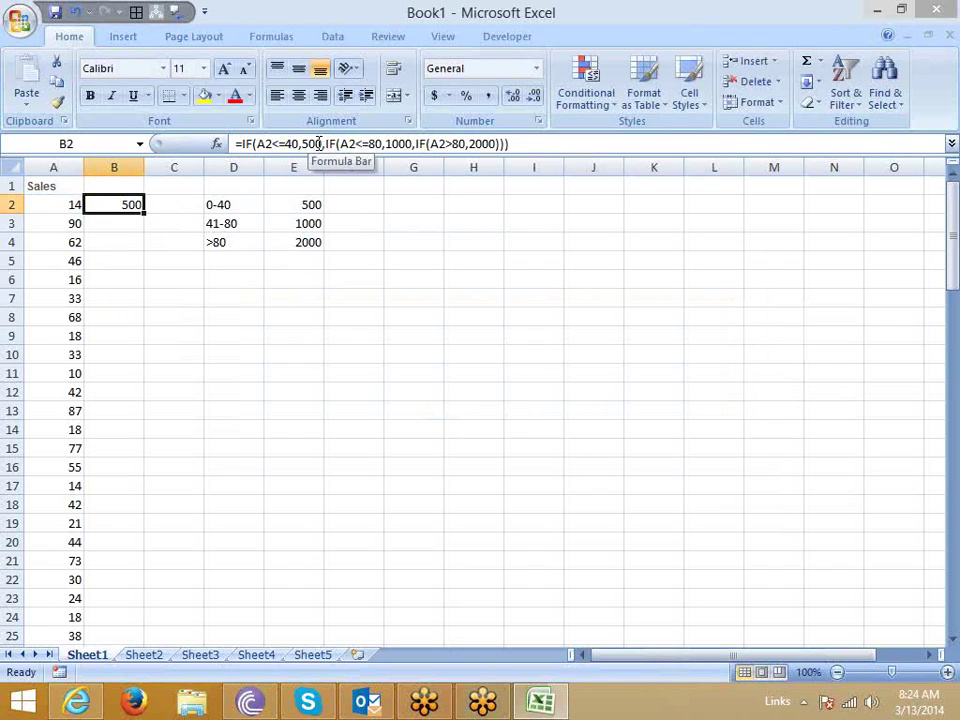
click(482, 703)
click(482, 703)
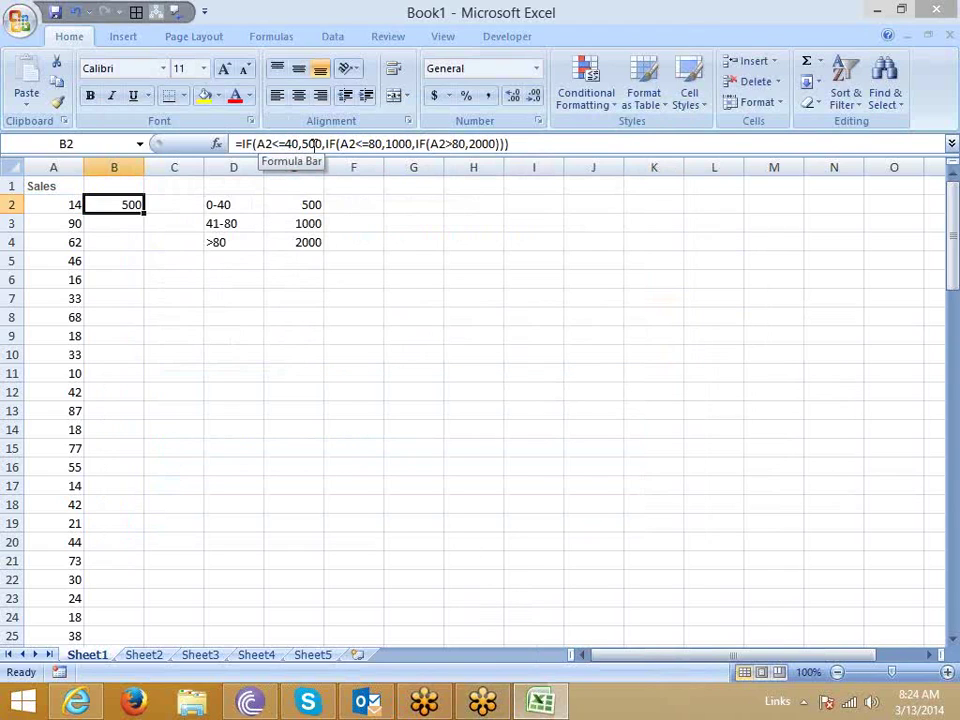
- Fill the formula down column B, then undo the fill
double_click(145, 213)
key(ctrl+z)
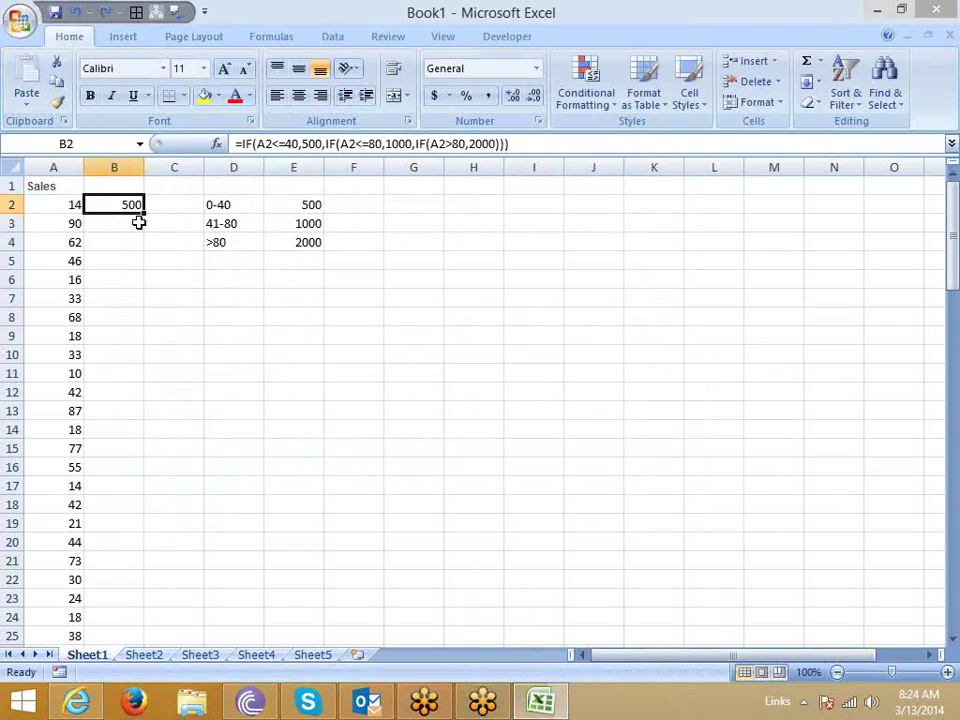
click(137, 221)
click(248, 257)
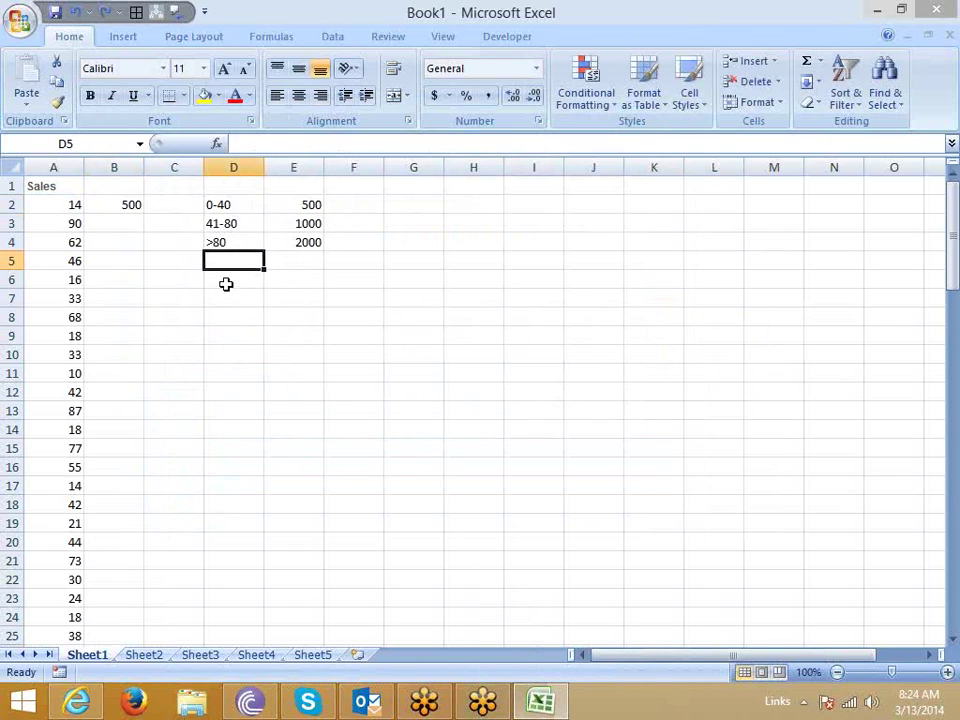
- Enter bands 0-40, 41-60, 61-80 with payouts 500, 1000, 1500 in D6:E8
click(226, 282)
text(0-)
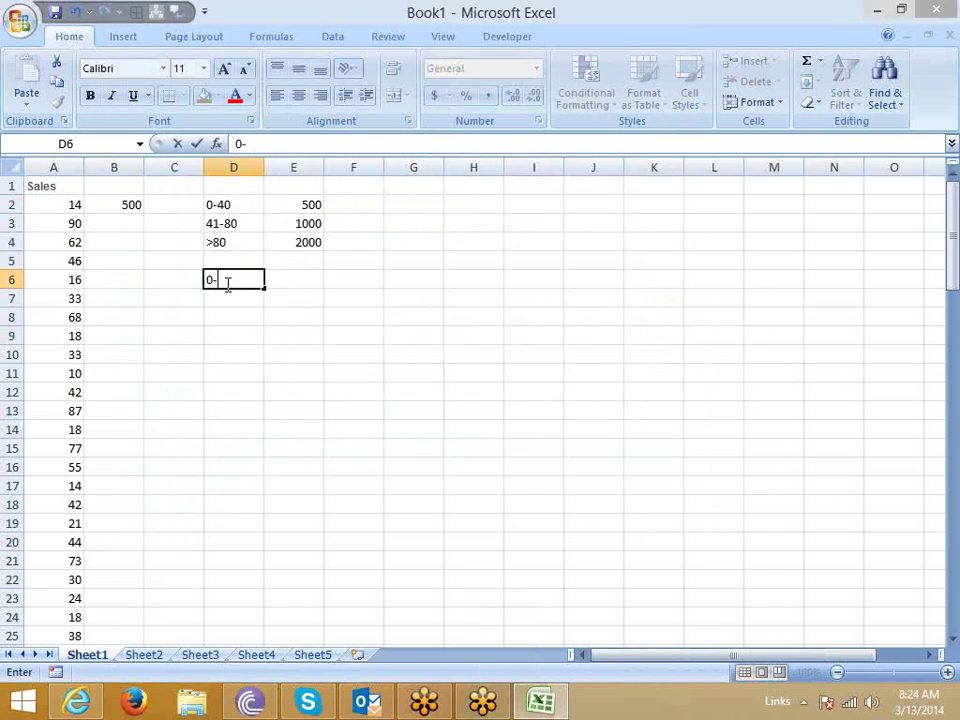
text(40)
key(Tab)
text(500)
key(Return)
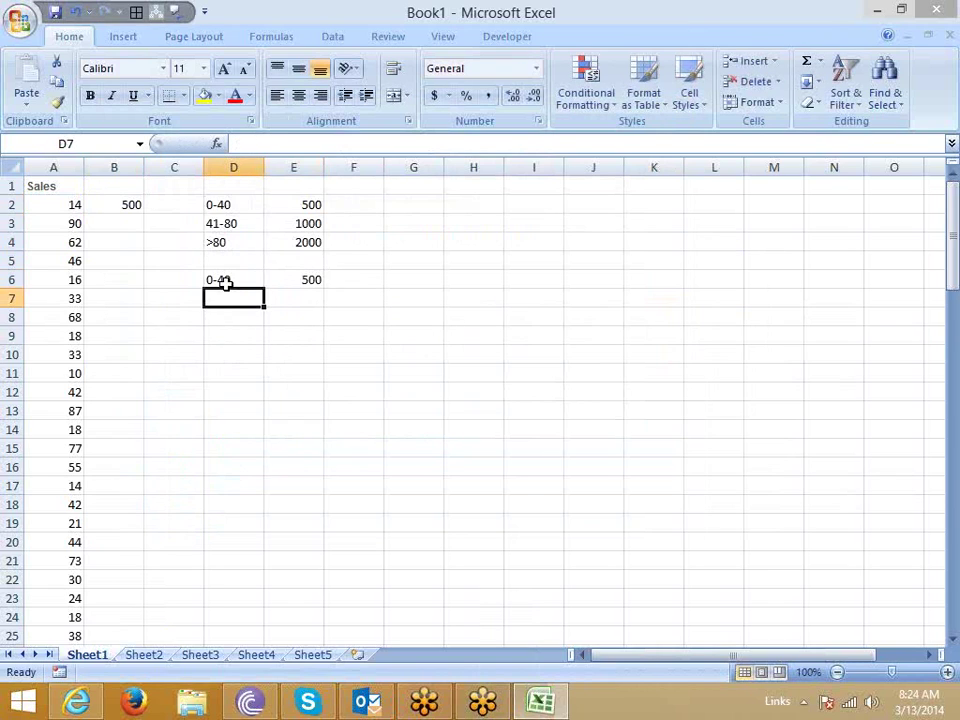
text(41-6)
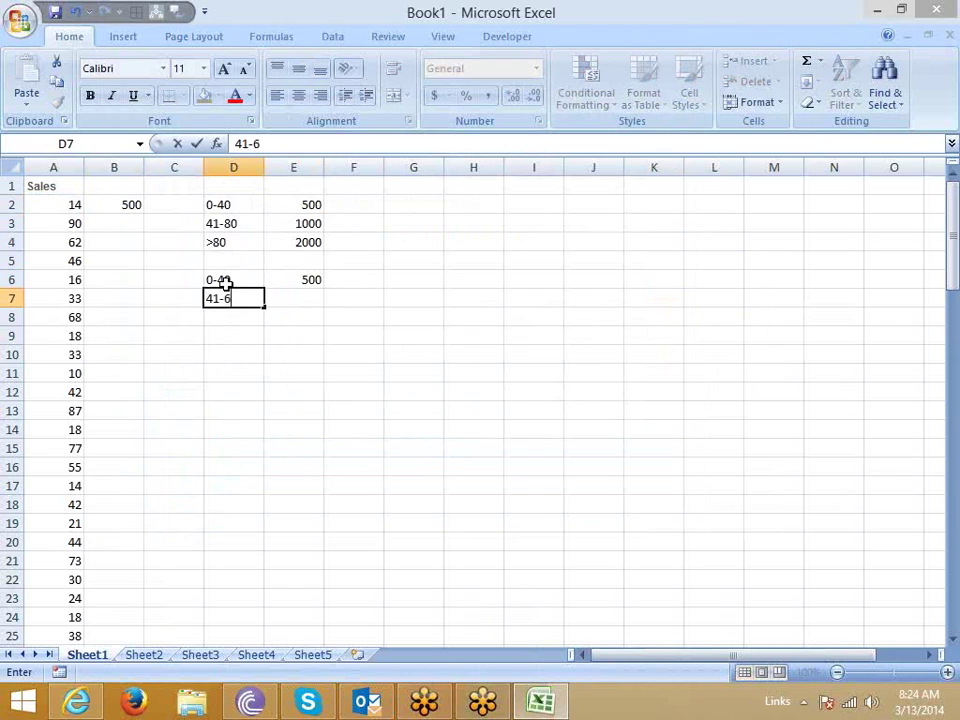
text(0)
key(Tab)
text(1000)
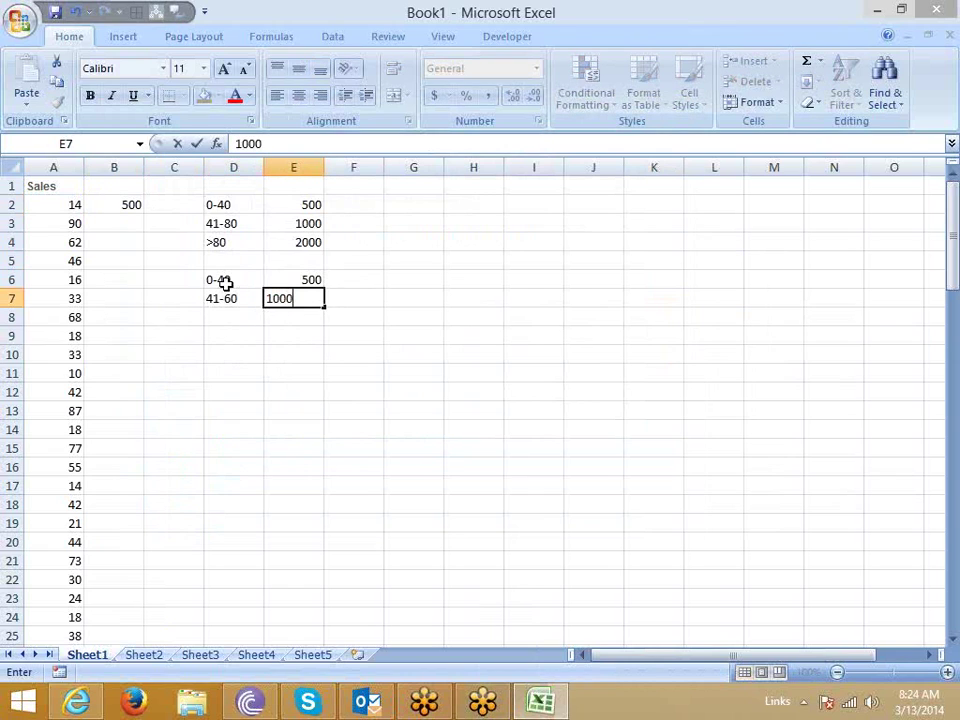
key(Return)
text(61-)
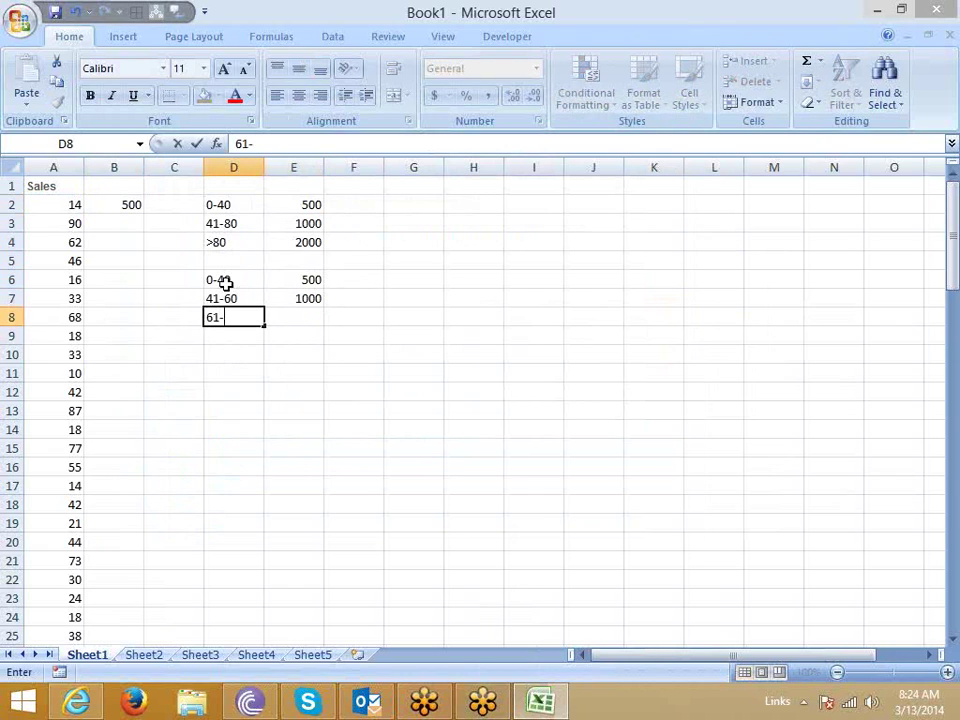
text(80)
key(Tab)
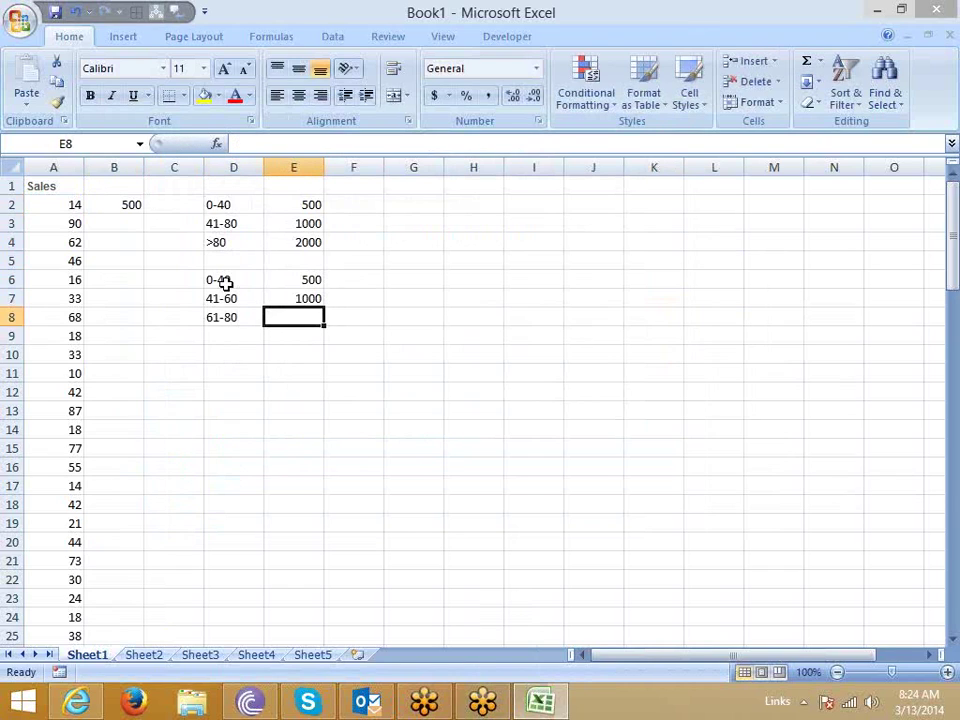
text(1500)
key(Return)
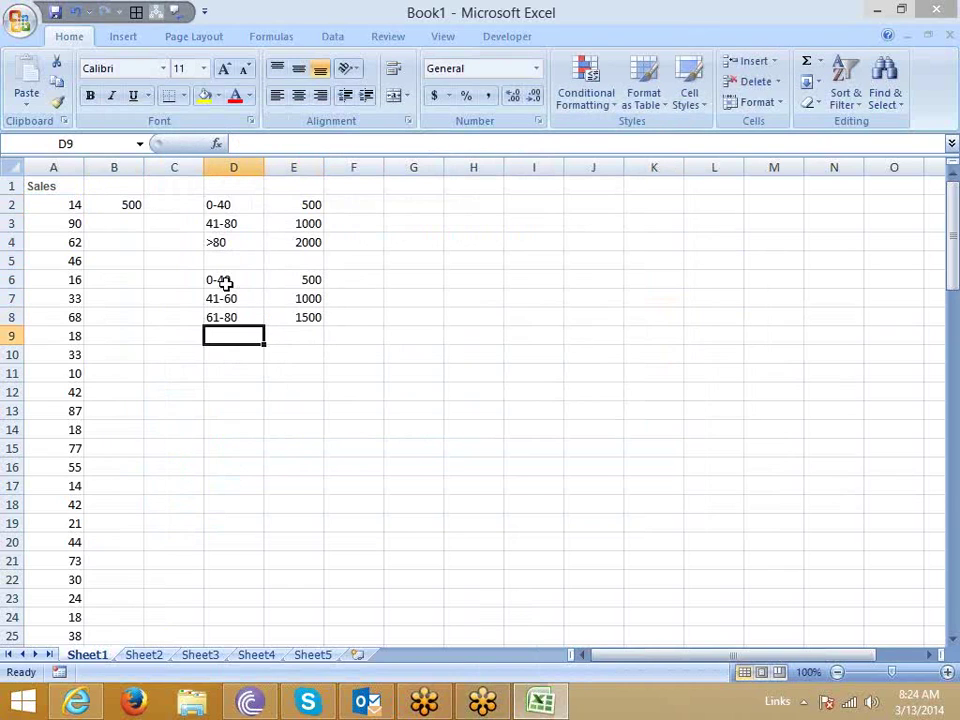
- Add 81-100→2000 and >100→5000, correcting the mistyped 200 payout
text(81-100)
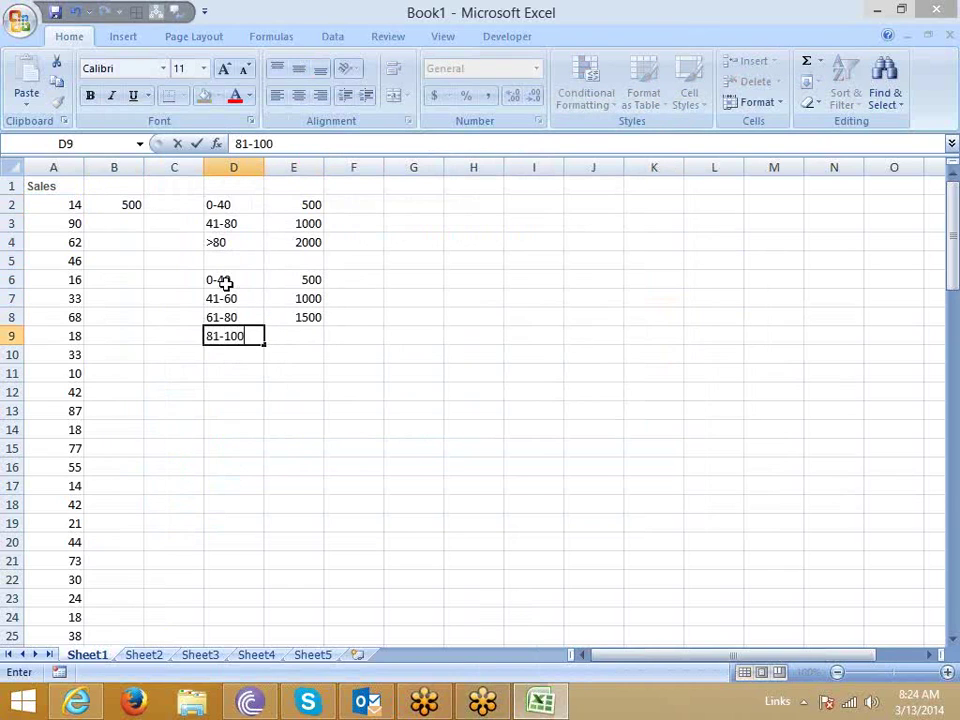
key(Tab)
text(200)
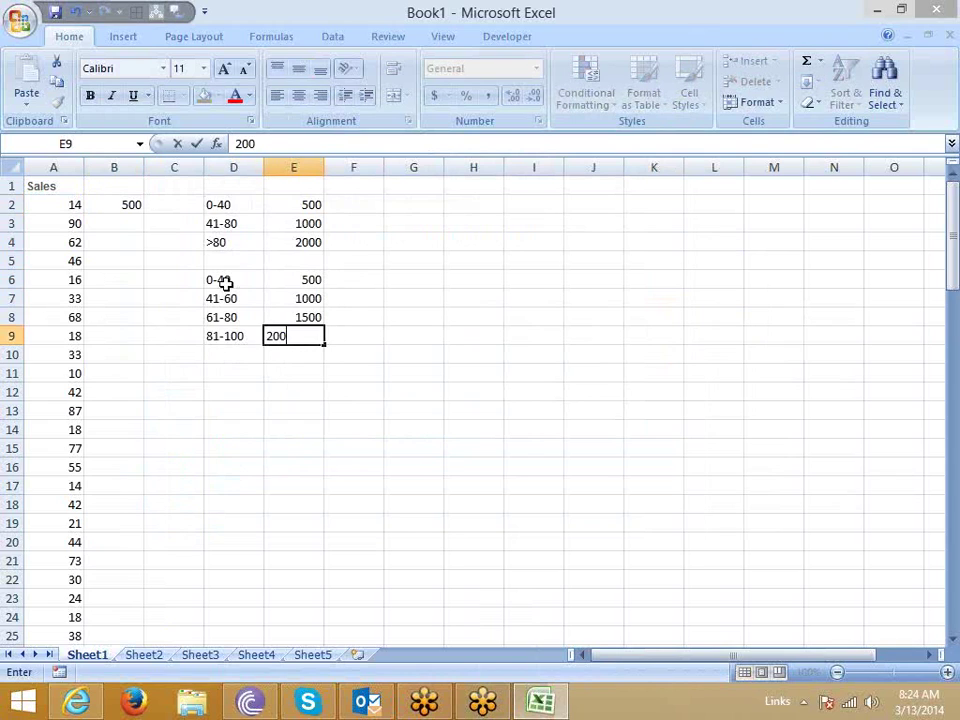
key(Return)
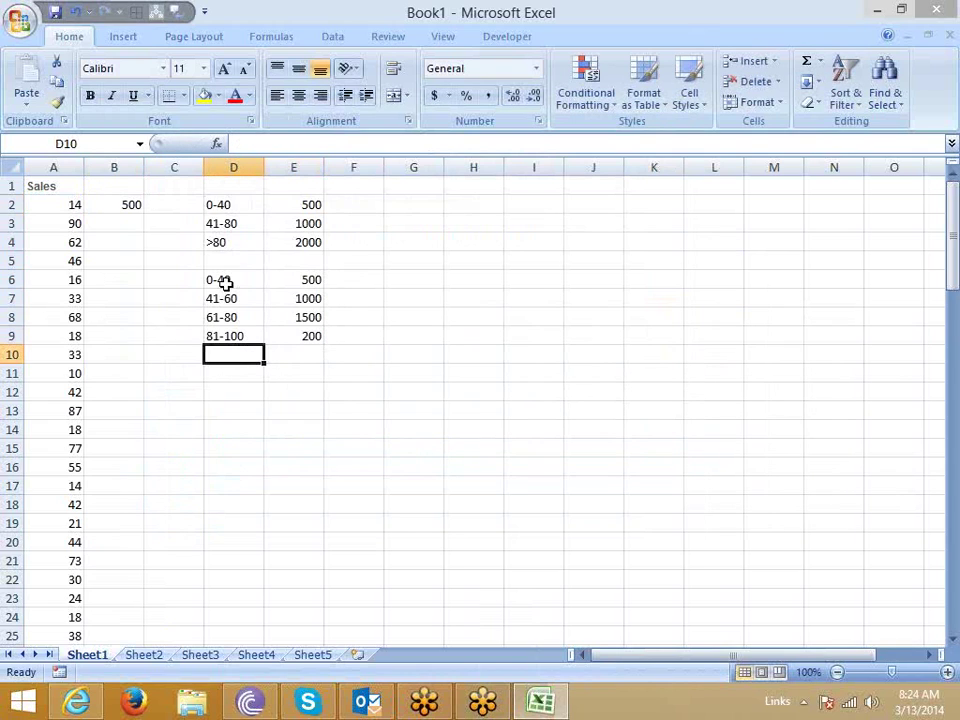
text(>100)
key(Tab)
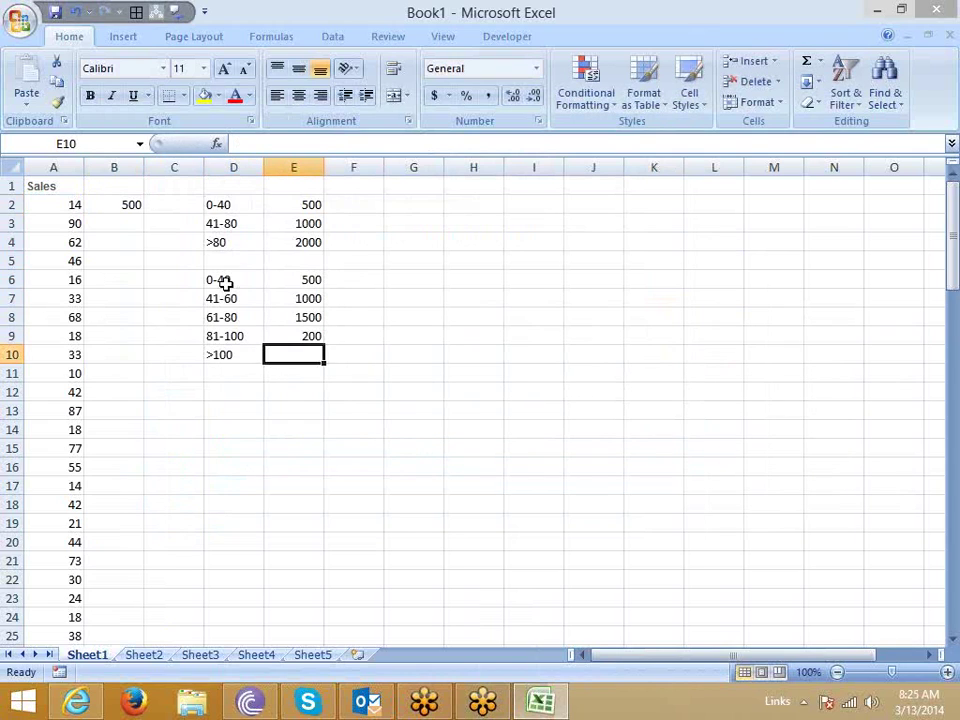
key(Up)
text(2000)
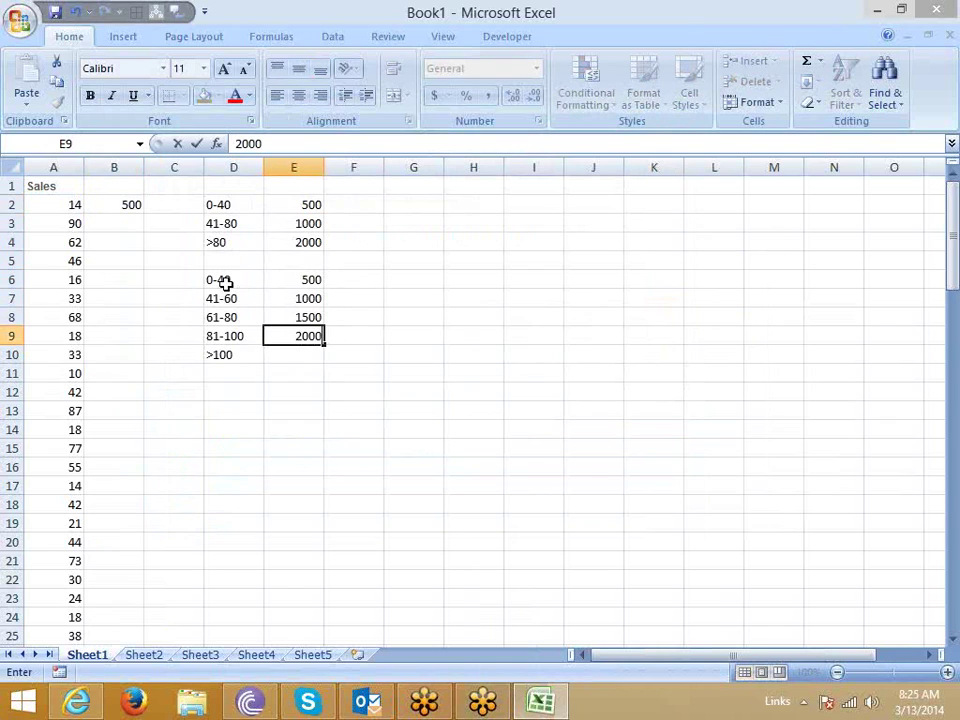
key(Return)
text(500)
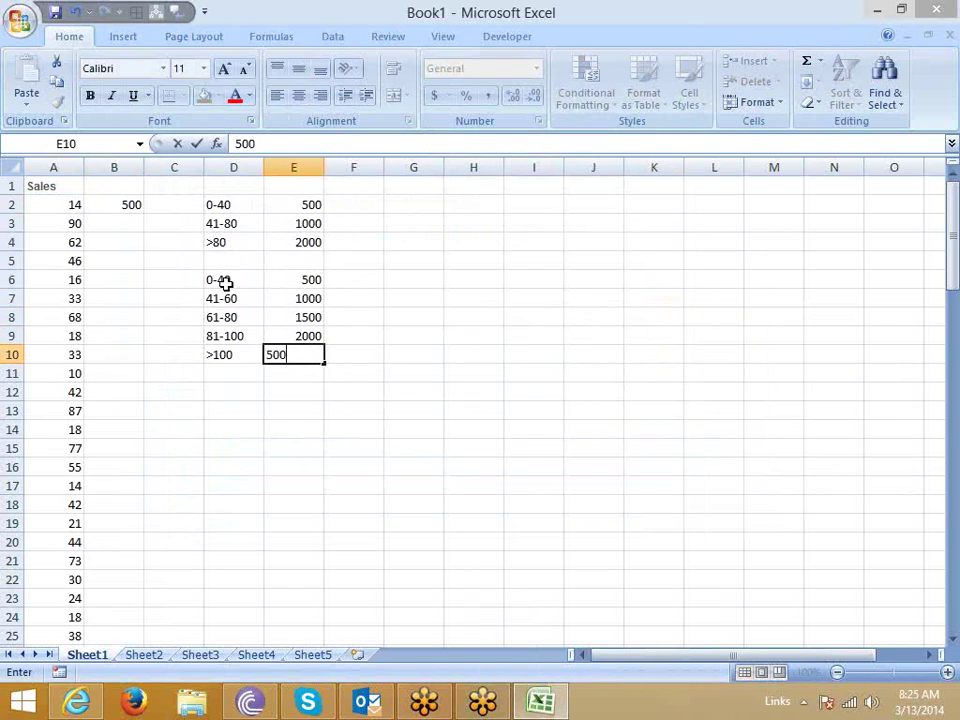
text(0)
key(Left)
- Select D6:D10 and E6:E10 to check the new table, then return toward B3
key(Up)
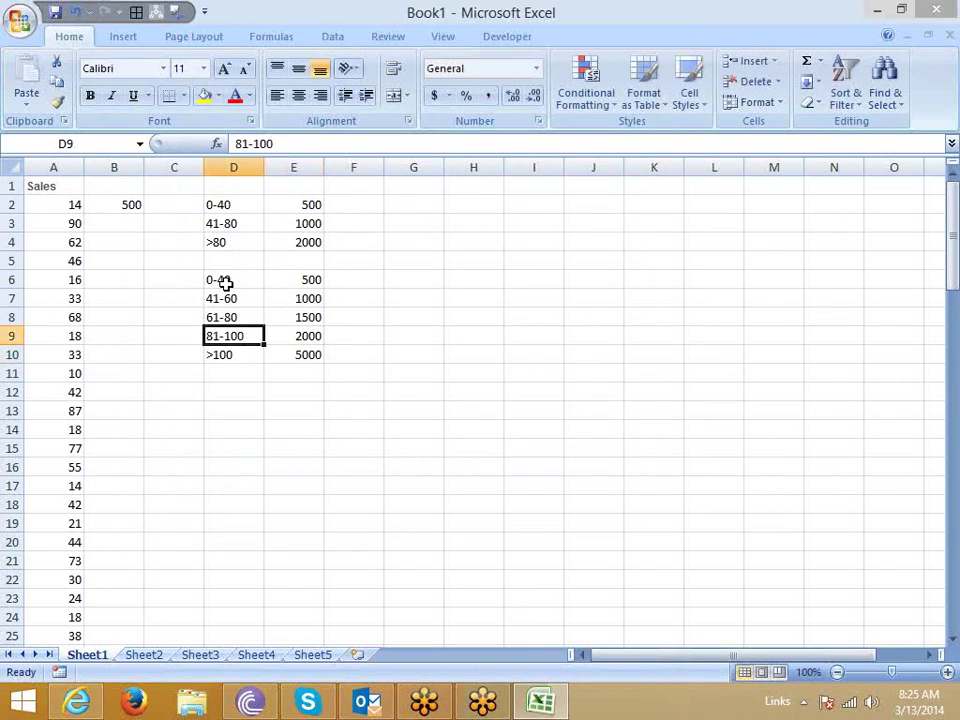
key(Up)
key(Up)
key(Up)
key(shift+Down)
key(shift+Down)
key(shift+Down)
key(Right)
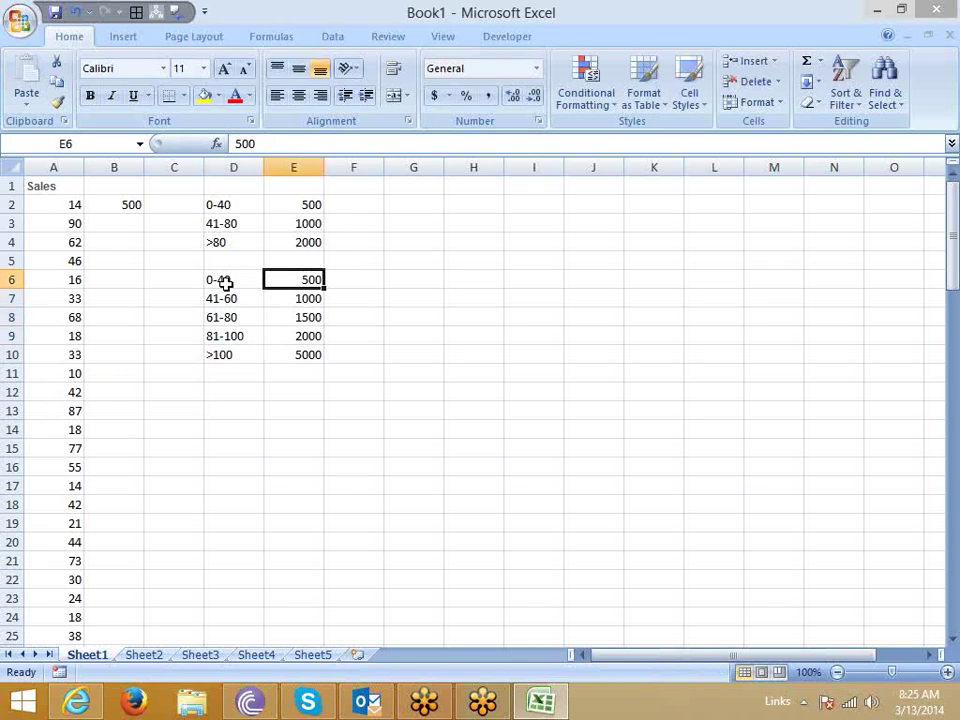
key(shift+Down)
key(shift+Down)
key(shift+Down)
key(Left)
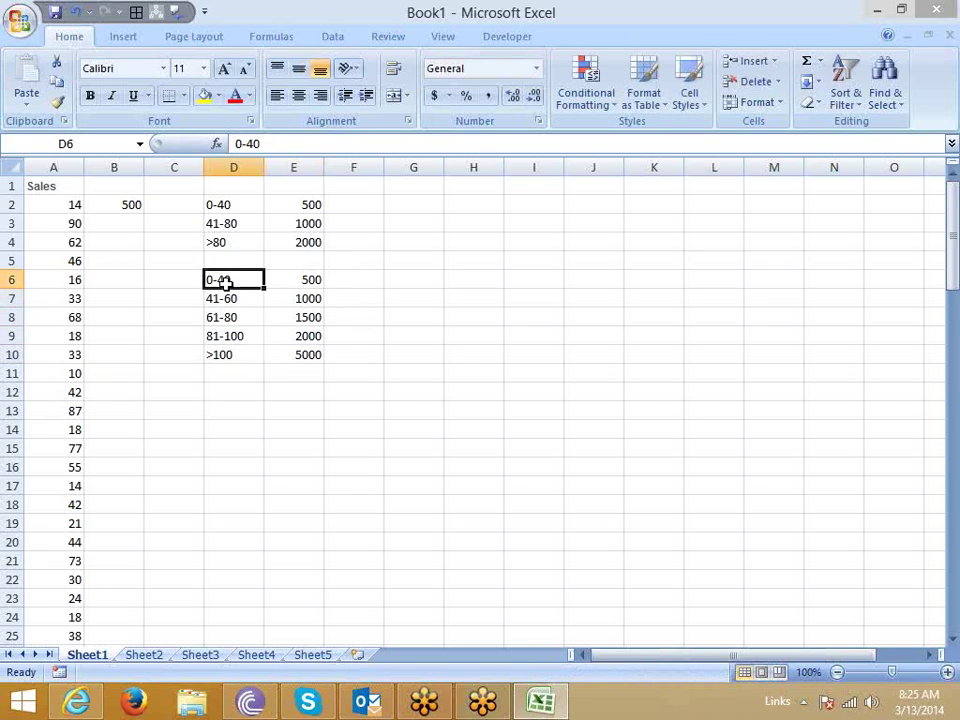
key(Up)
key(Up)
key(Left)
key(Up)
- Start B3's formula with tiers A3<=40→500 and A3<=60→1000
key(Left)
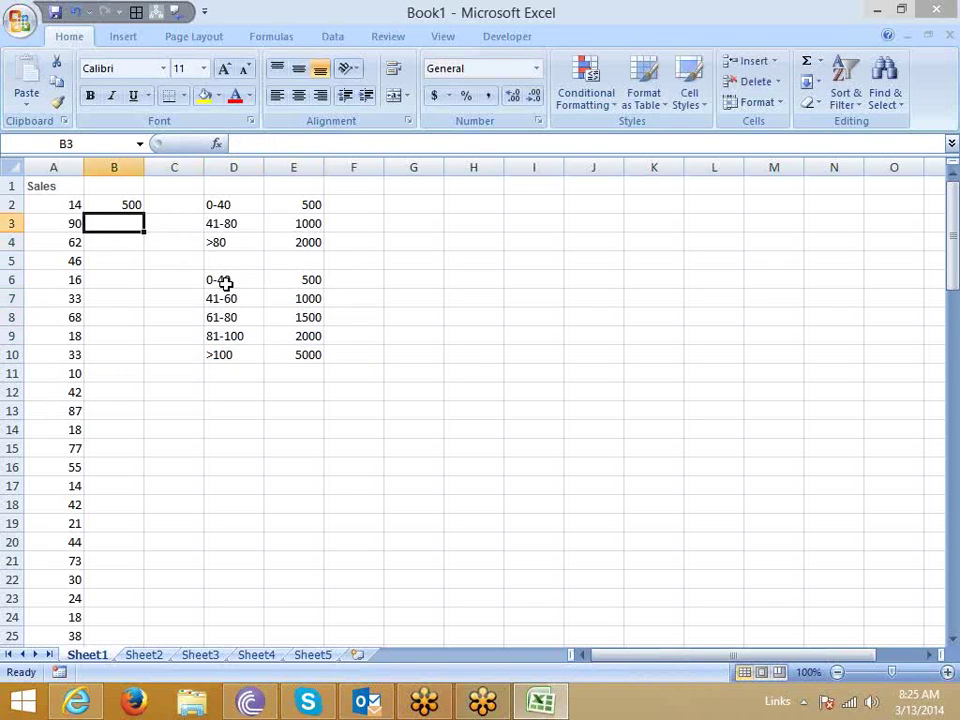
text(if)
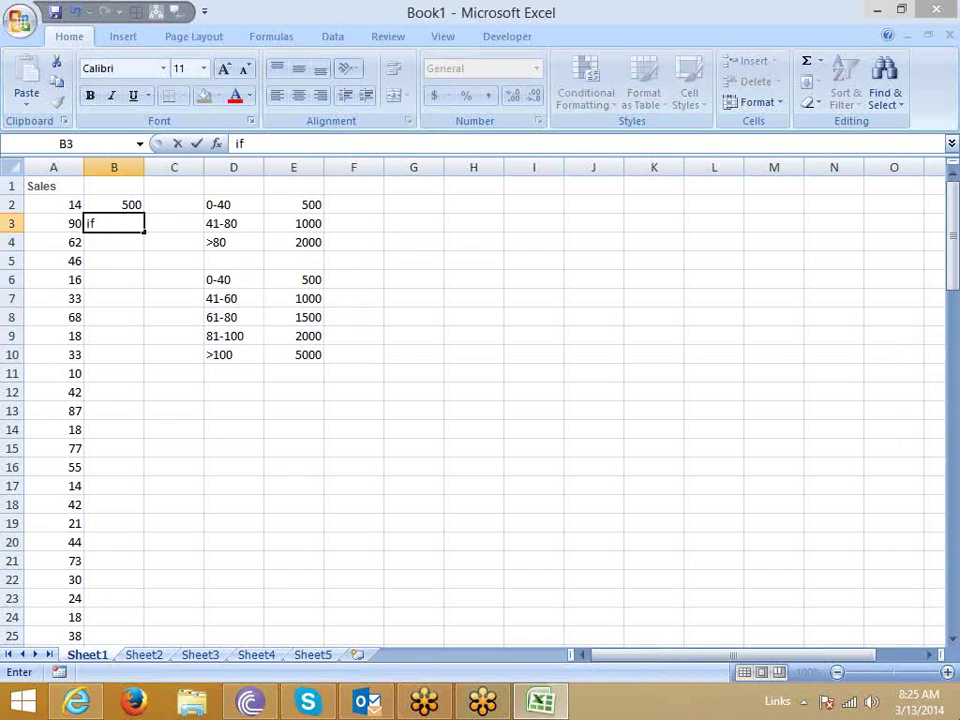
key(BackSpace)
key(BackSpace)
text(=)
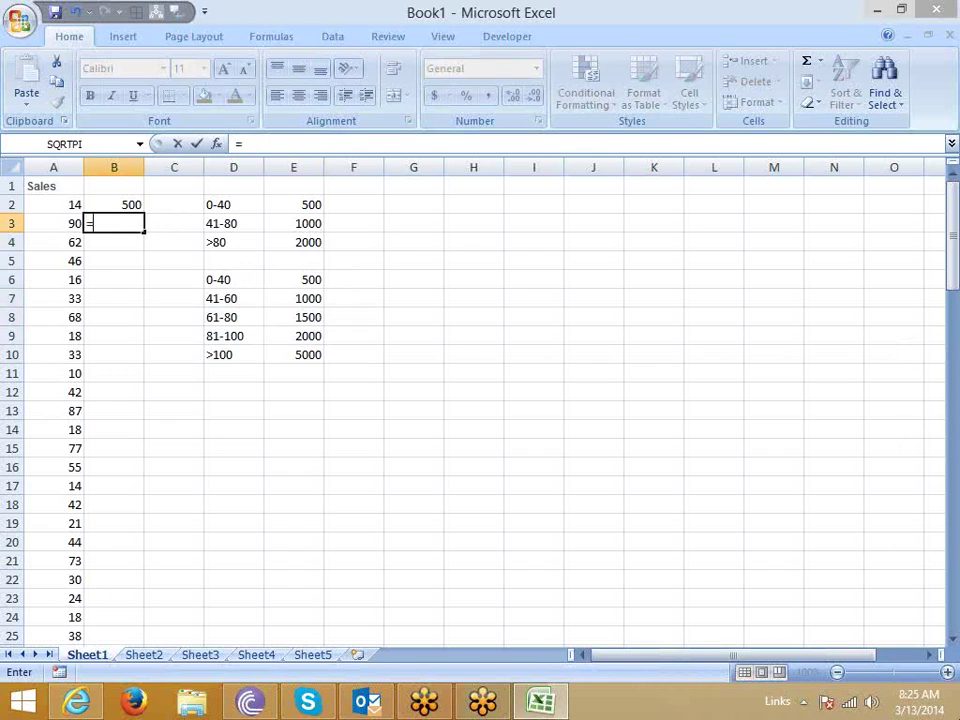
text(if()
key(Left)
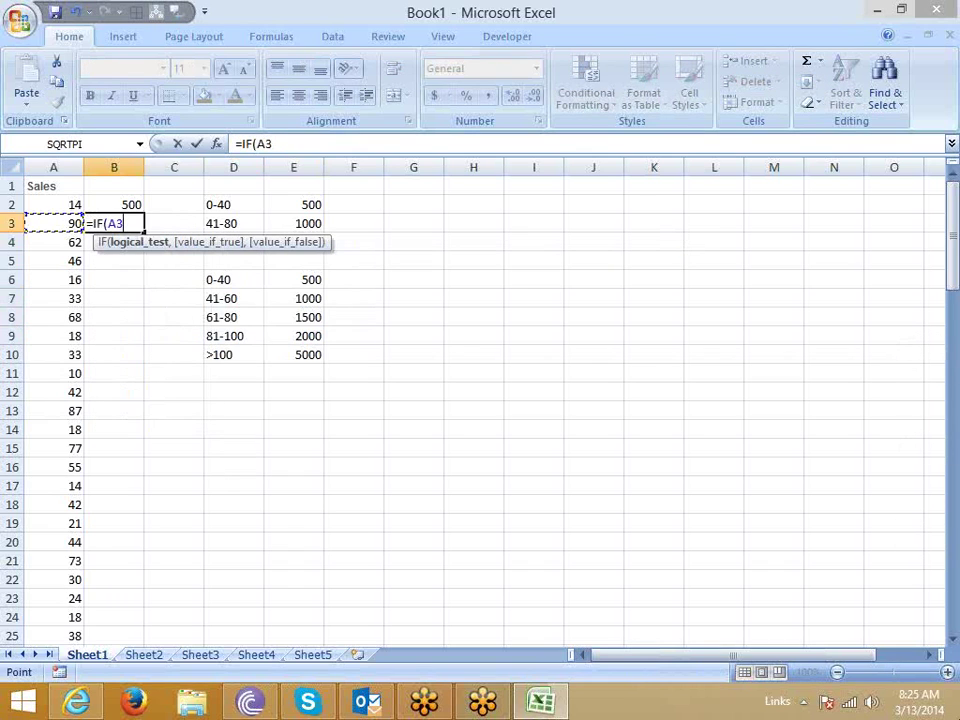
text(<=)
text(40)
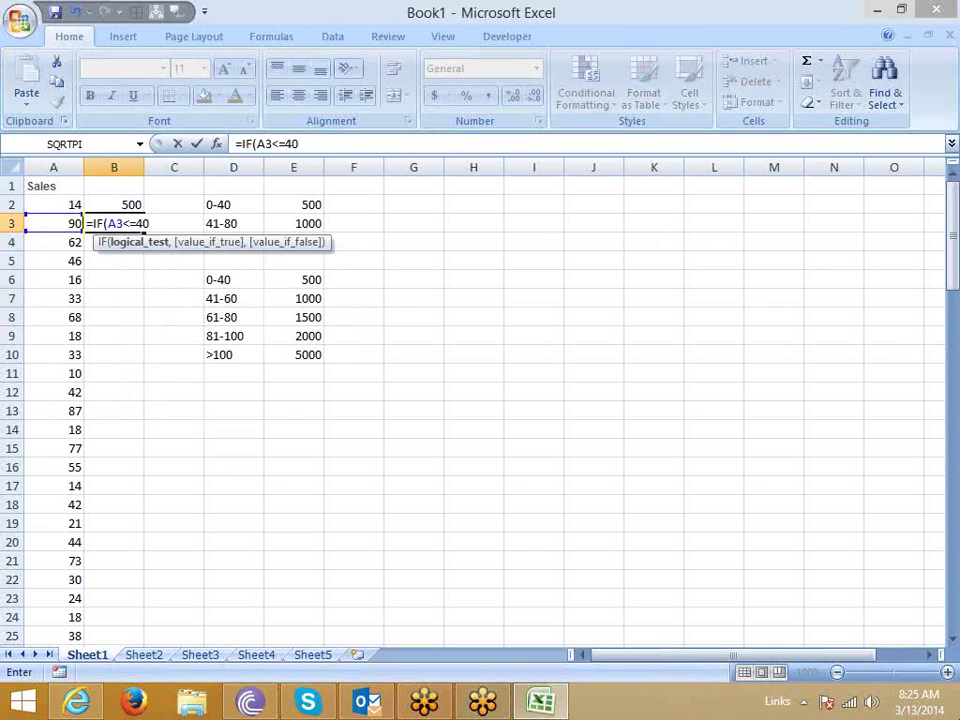
text(,500,)
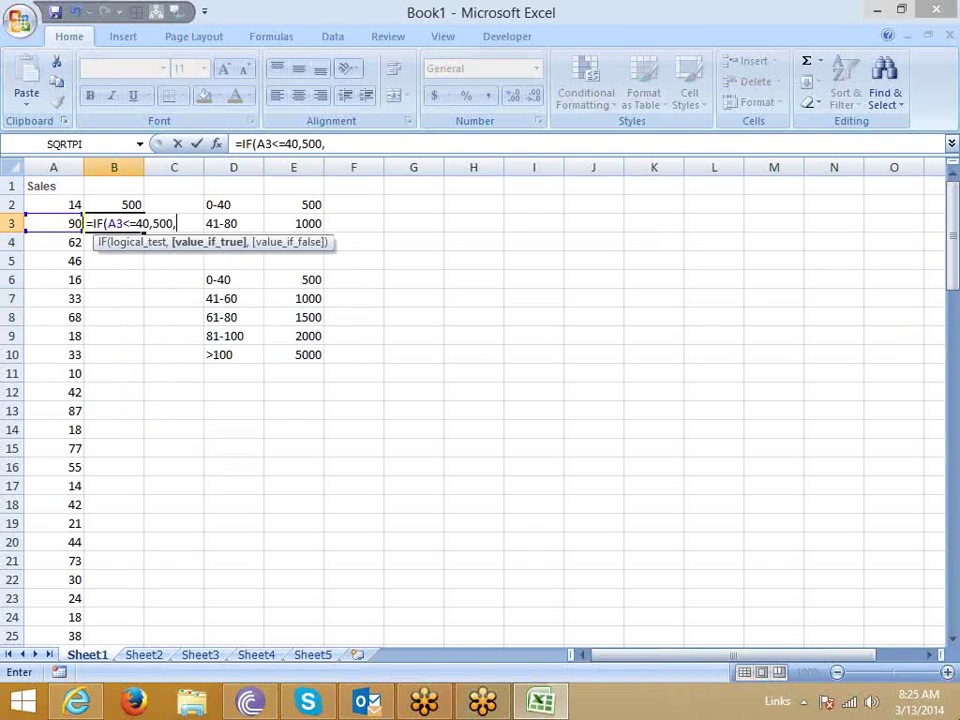
text(if()
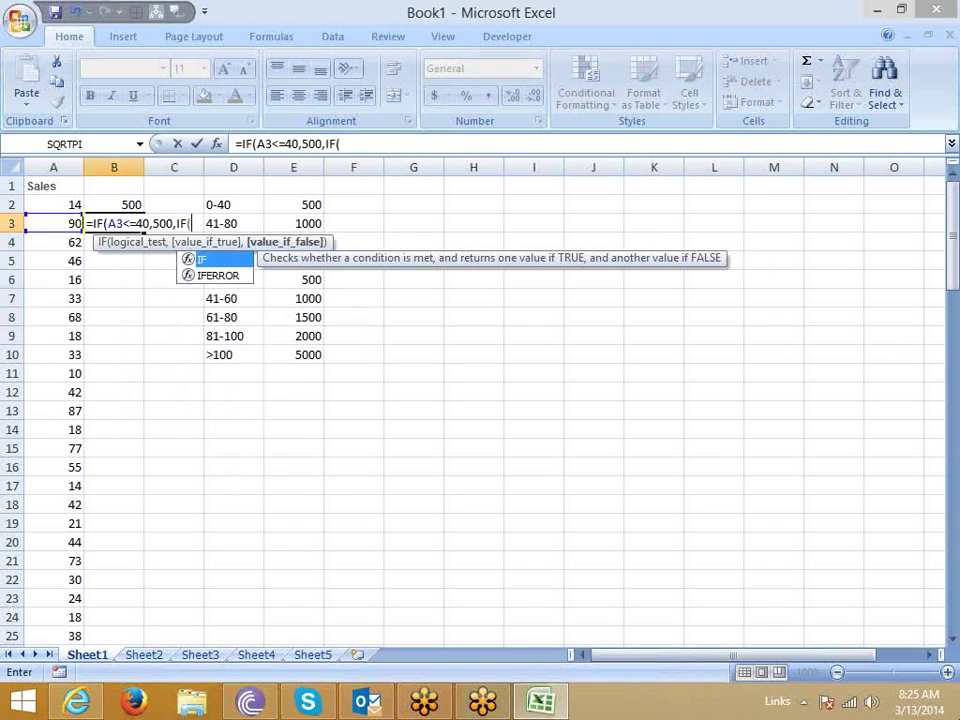
text(A3<=)
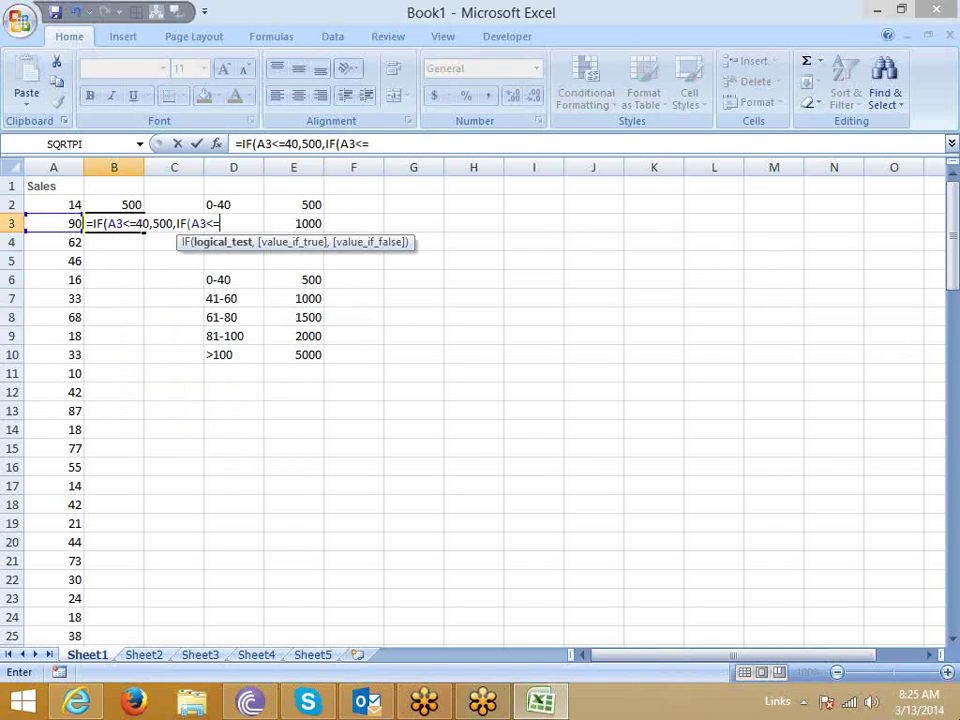
text(60)
text(,100)
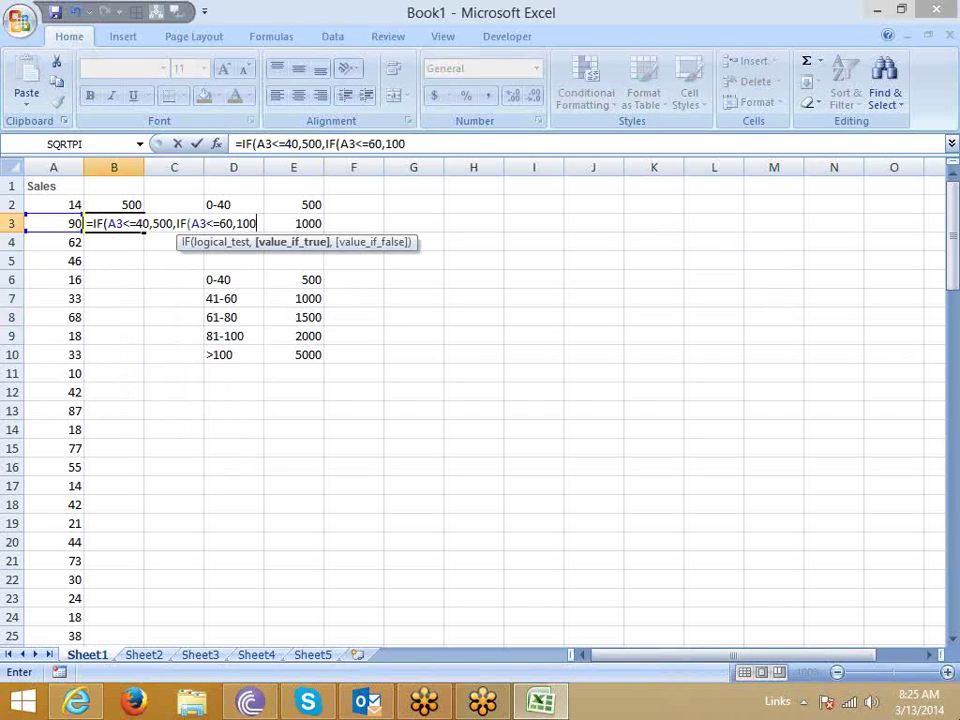
text(0,)
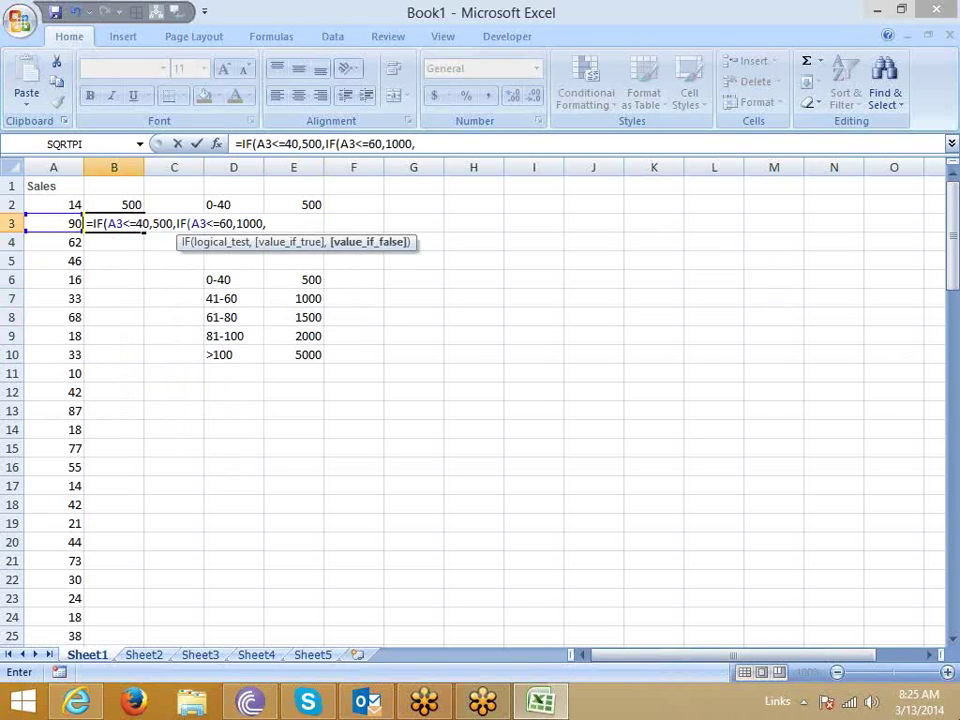
text(if)
- Add tiers A3<=80→1500 and A3<=100→2000, with 5000 otherwise, and enter it
key(Tab)
click(75, 223)
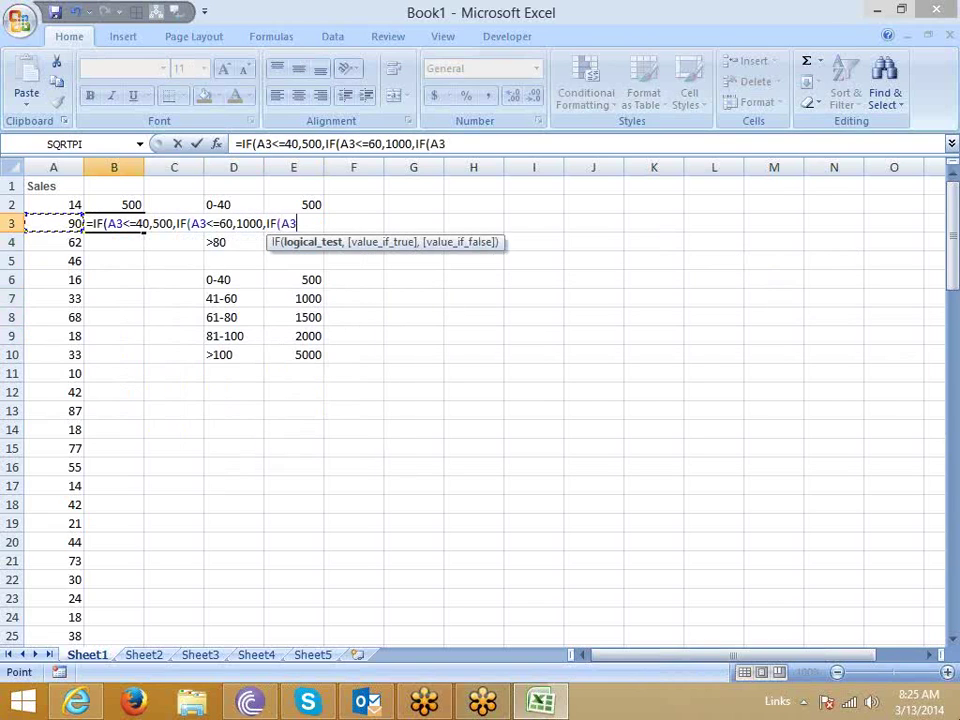
text(<=)
text(80)
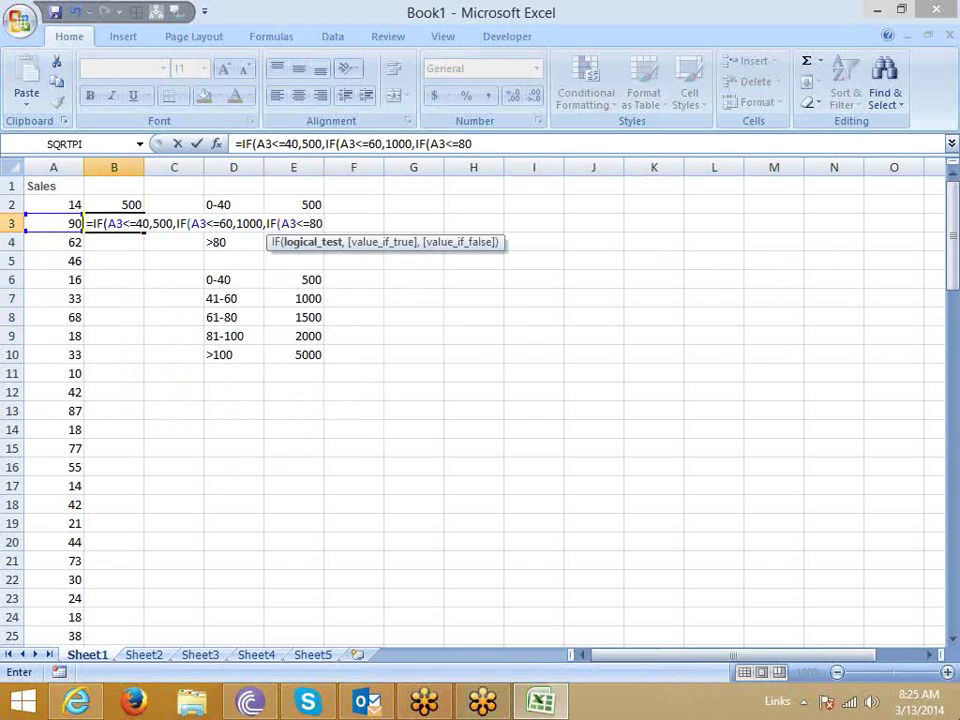
text(,)
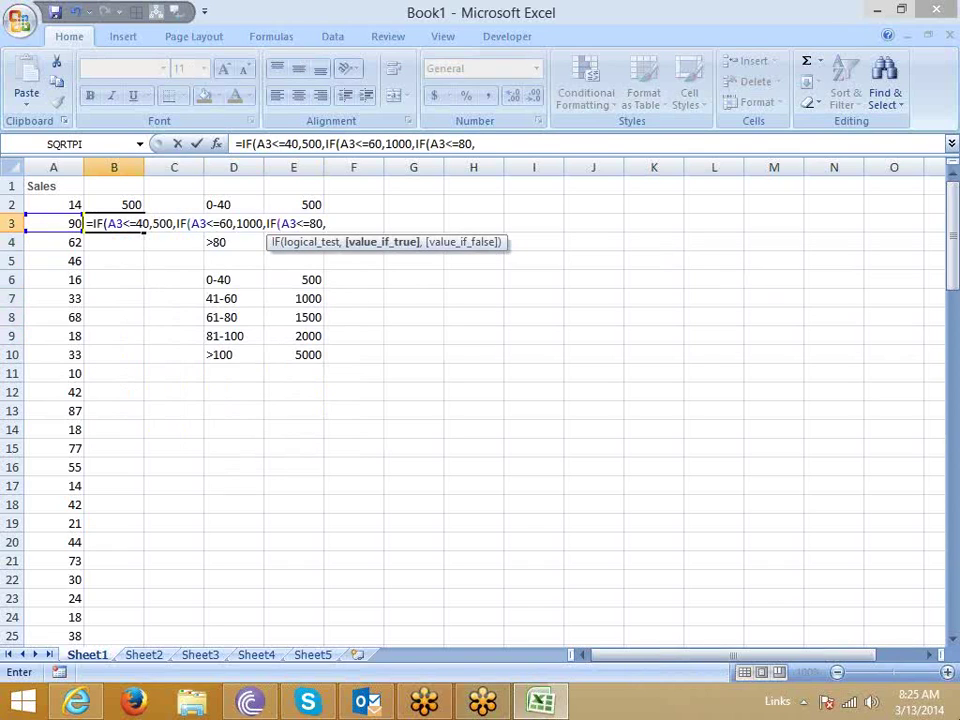
text(15)
text(00,IF)
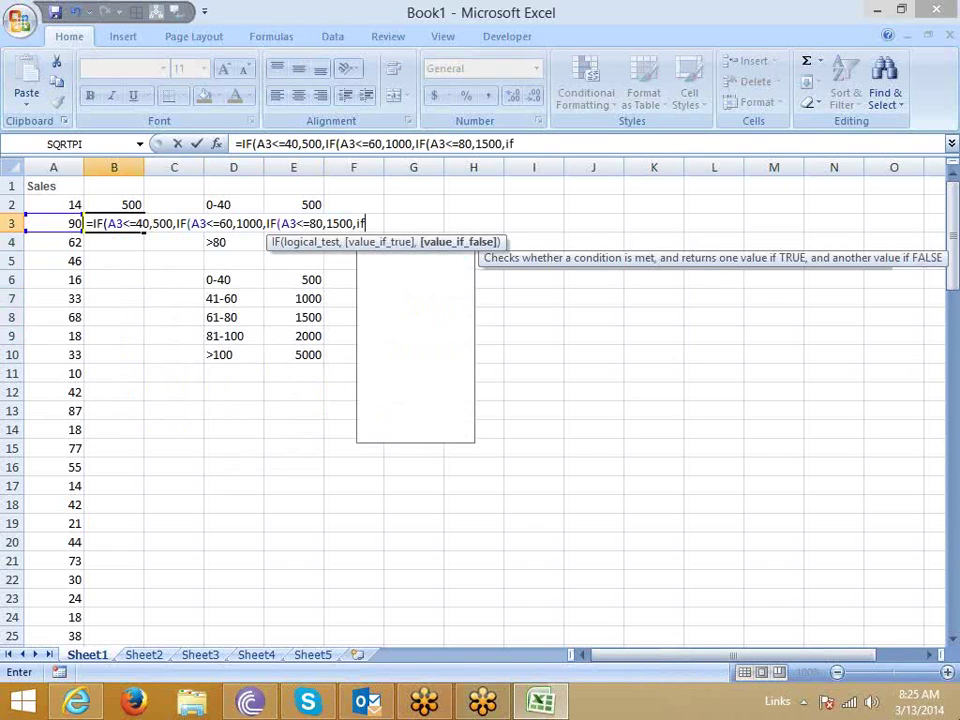
text(()
key(Left)
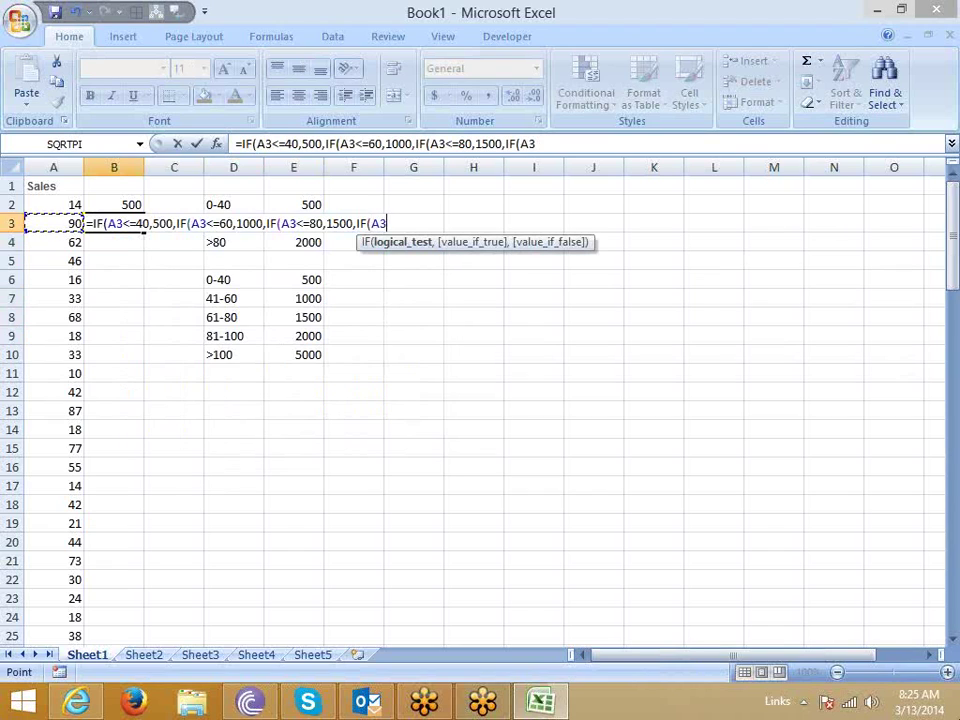
text(<=)
text(100,)
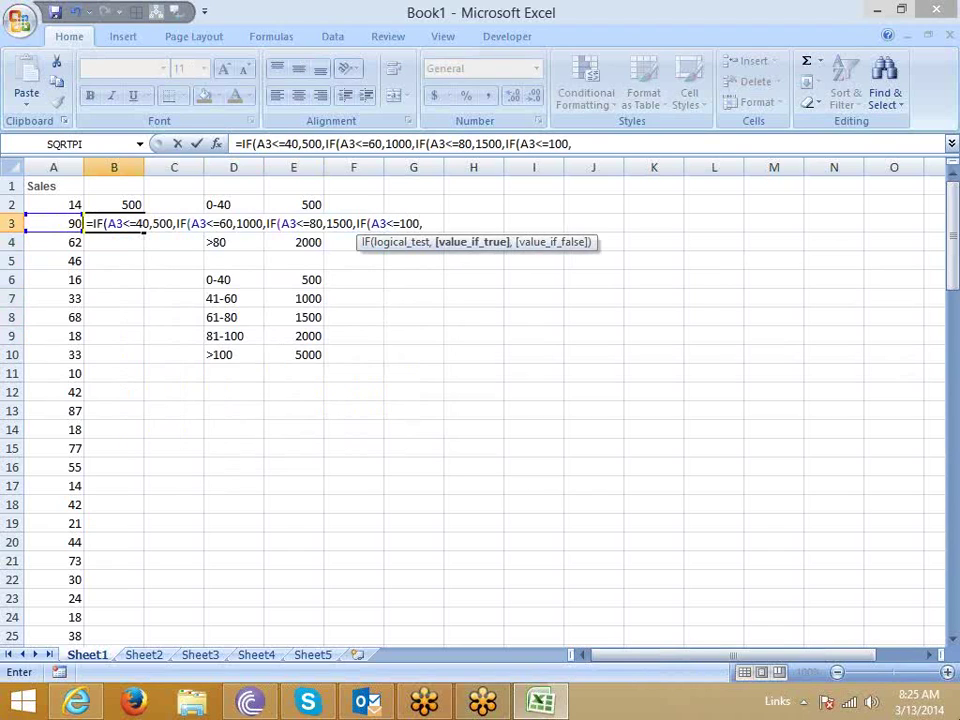
text(200)
text(0,)
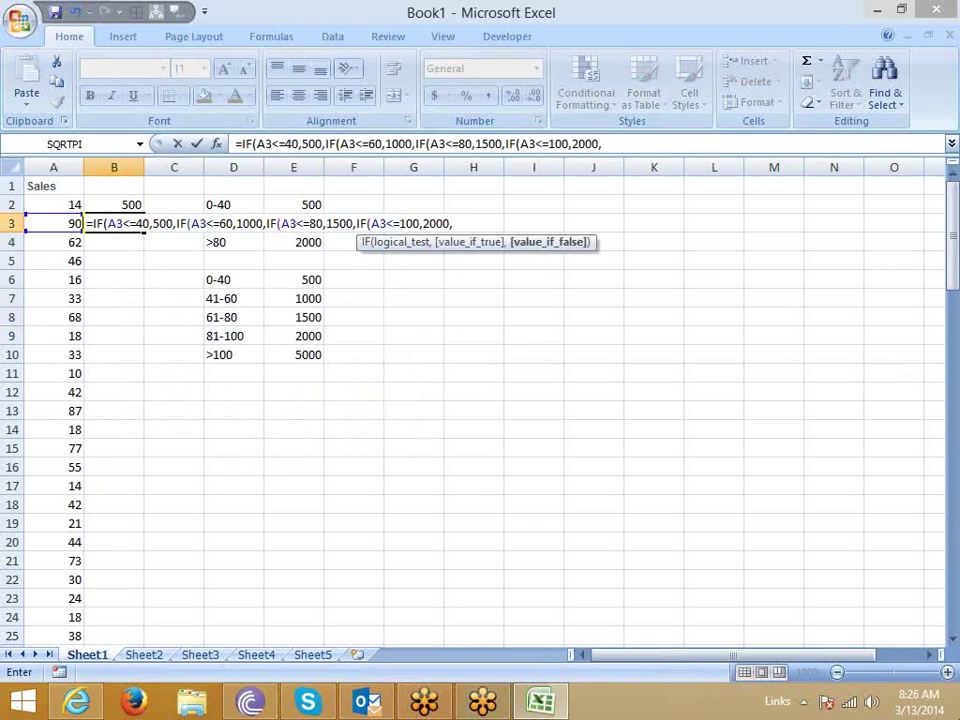
text(5)
text(000)
key(Return)
key(Return)
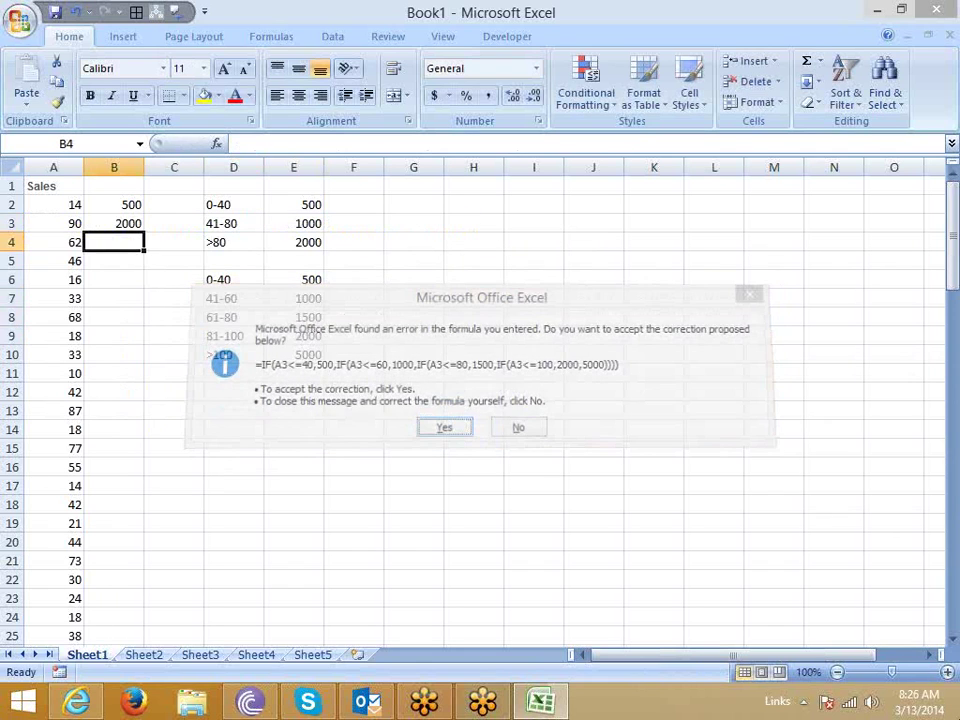
- Accept the parenthesis fix, compare B2 with B3, and recommit B3's formula showing 2000
click(114, 223)
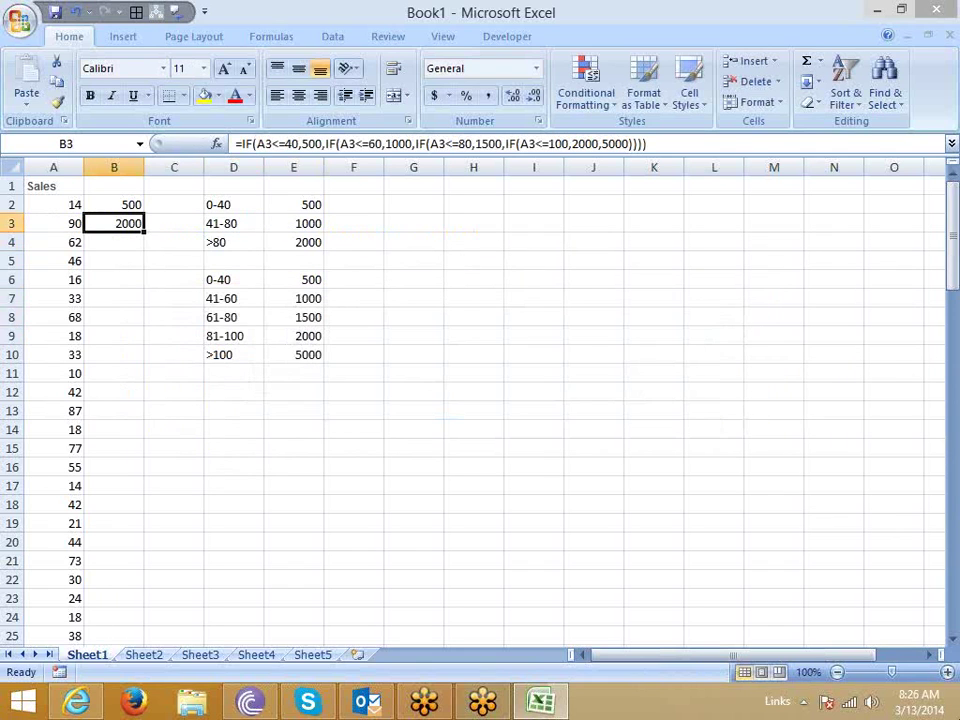
click(114, 204)
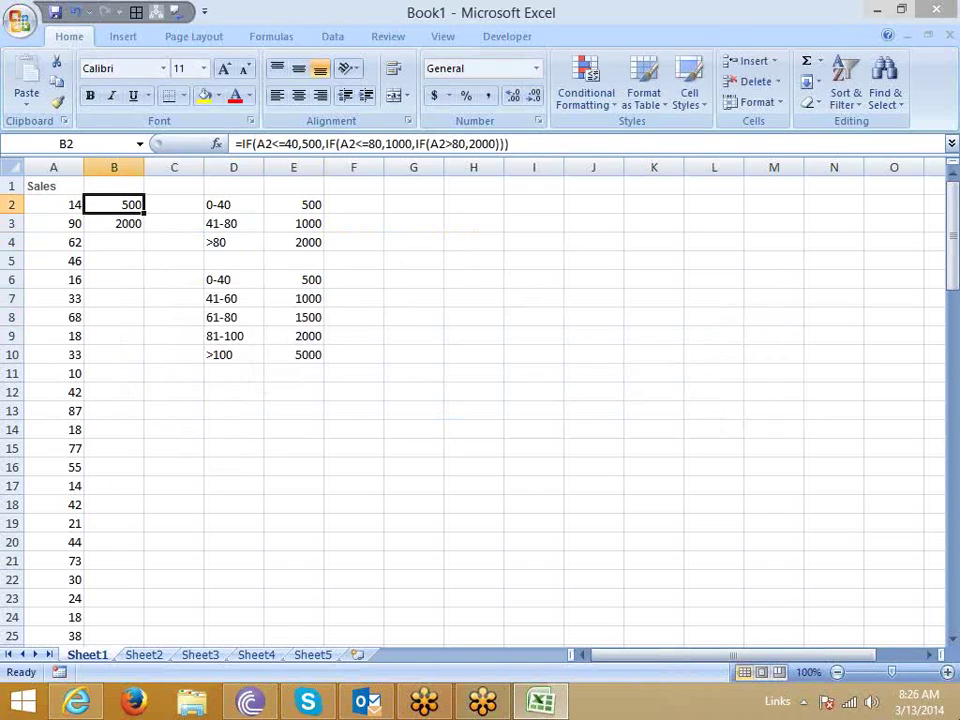
click(114, 223)
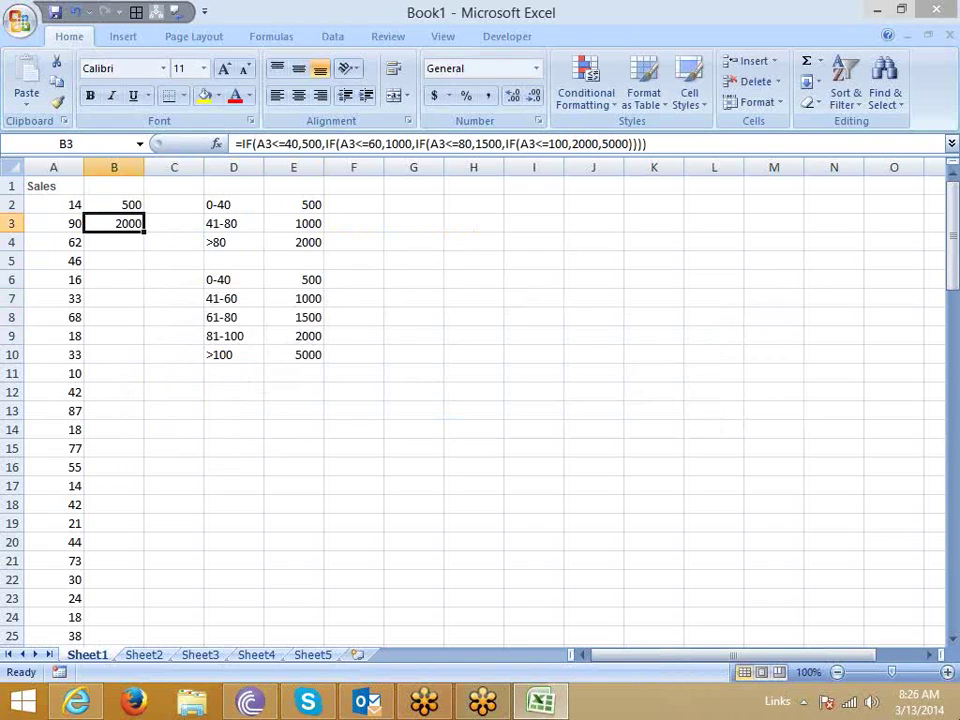
key(F2)
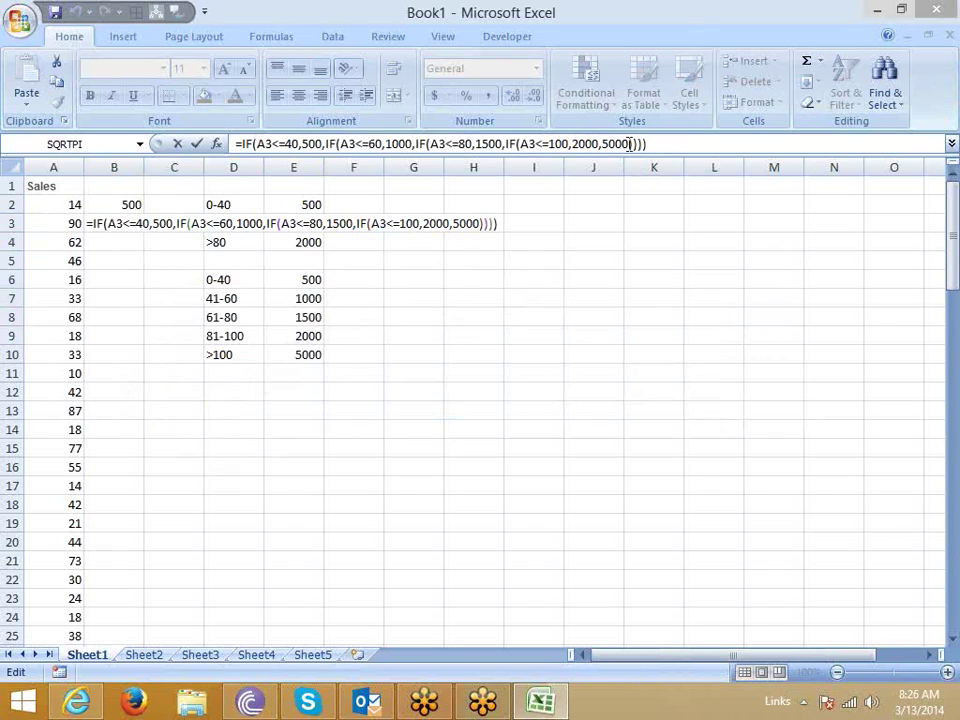
click(659, 144)
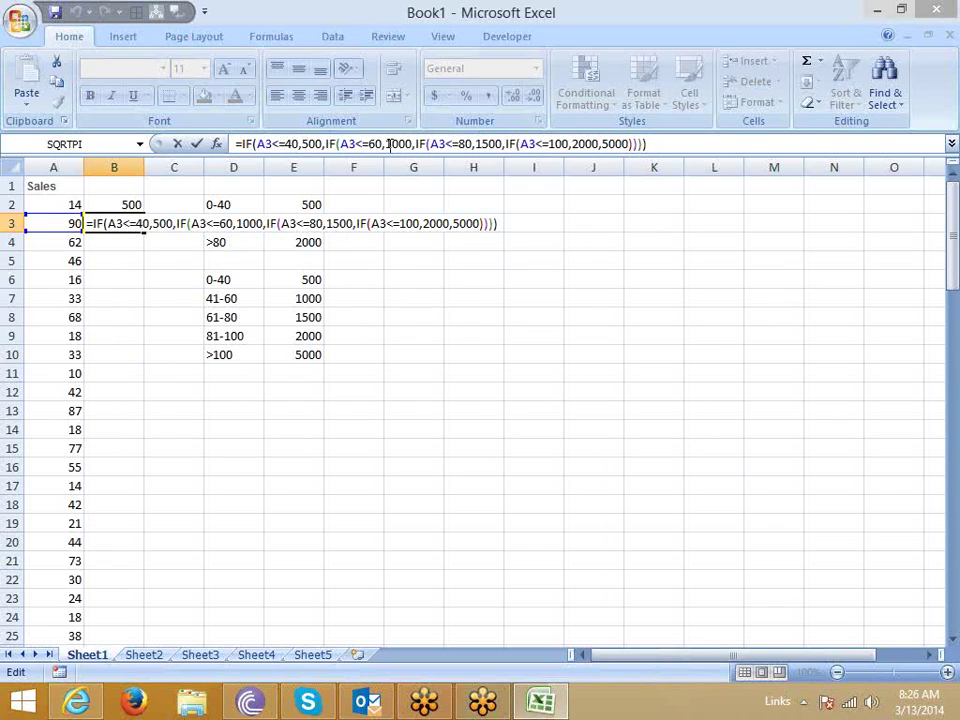
key(ctrl+Return)
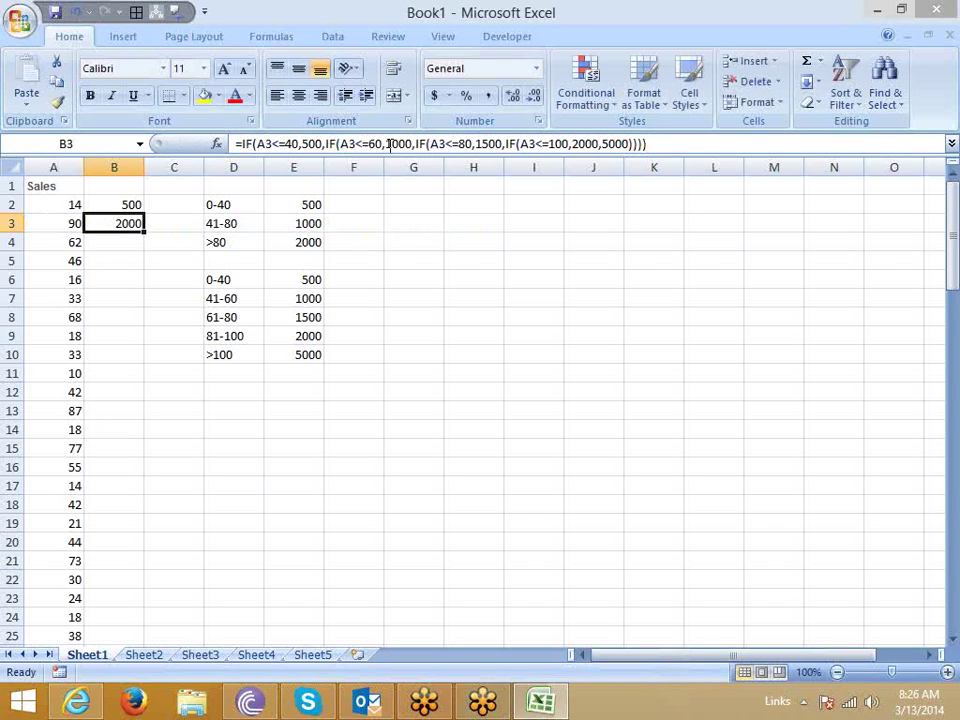
- Copy the five-band table D6:E10 into D12:E16
key(Right)
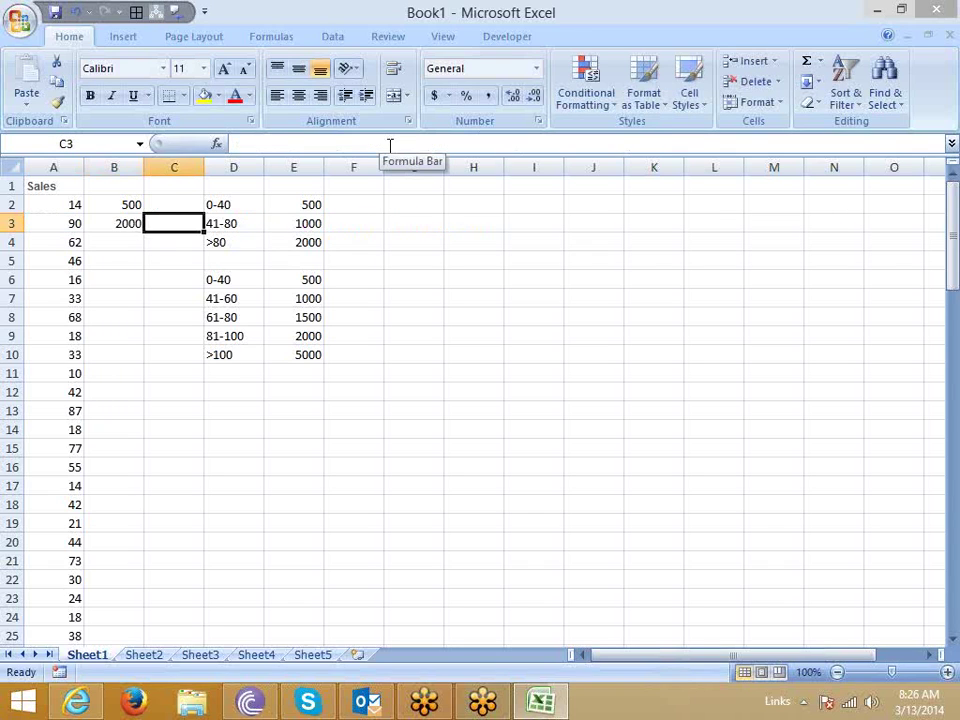
key(Right)
key(Down)
key(Down)
key(Down)
key(shift+Right)
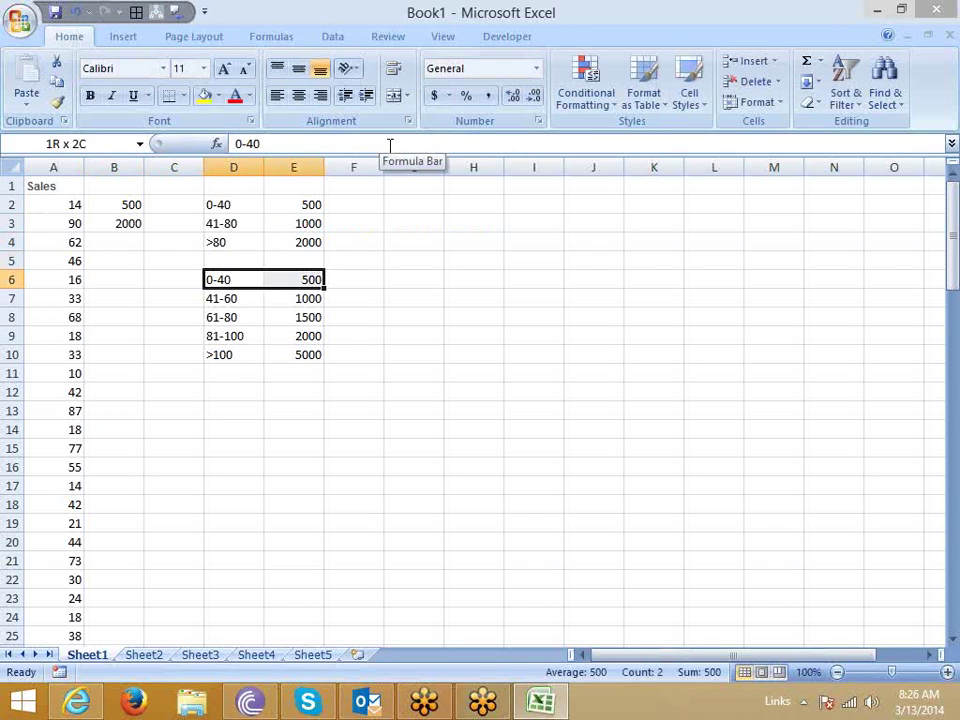
key(shift+Down)
key(shift+Down)
key(shift+Down)
key(ctrl+c)
key(Down)
key(Down)
key(Down)
key(Down)
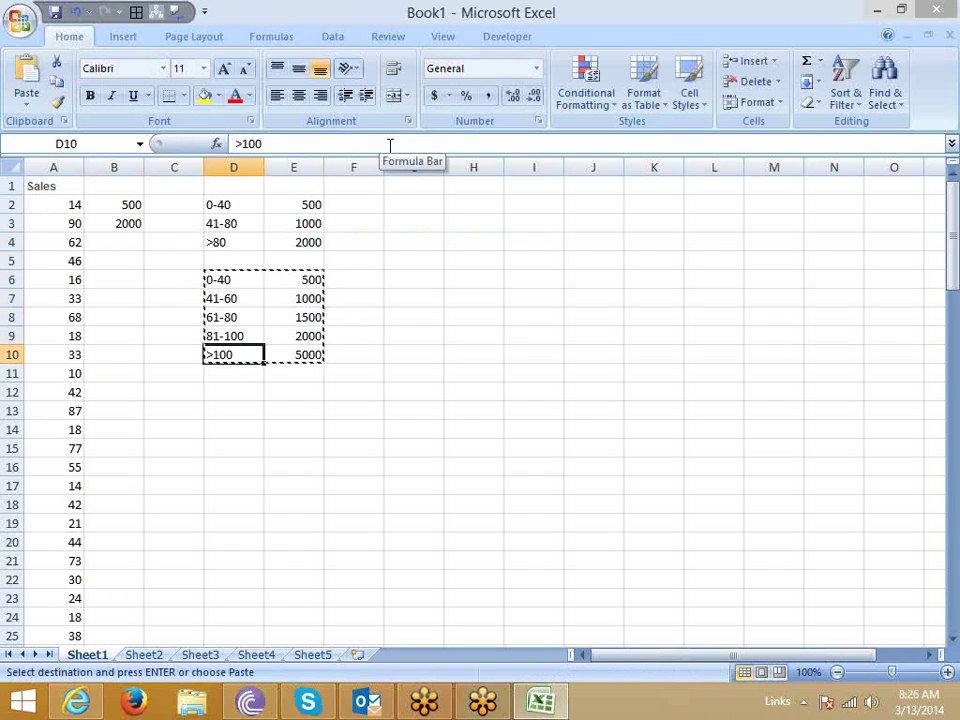
key(Down)
key(Down)
key(ctrl+v)
key(Escape)
- Set A3's sales to 0 and check that B3 returns 500
key(Left)
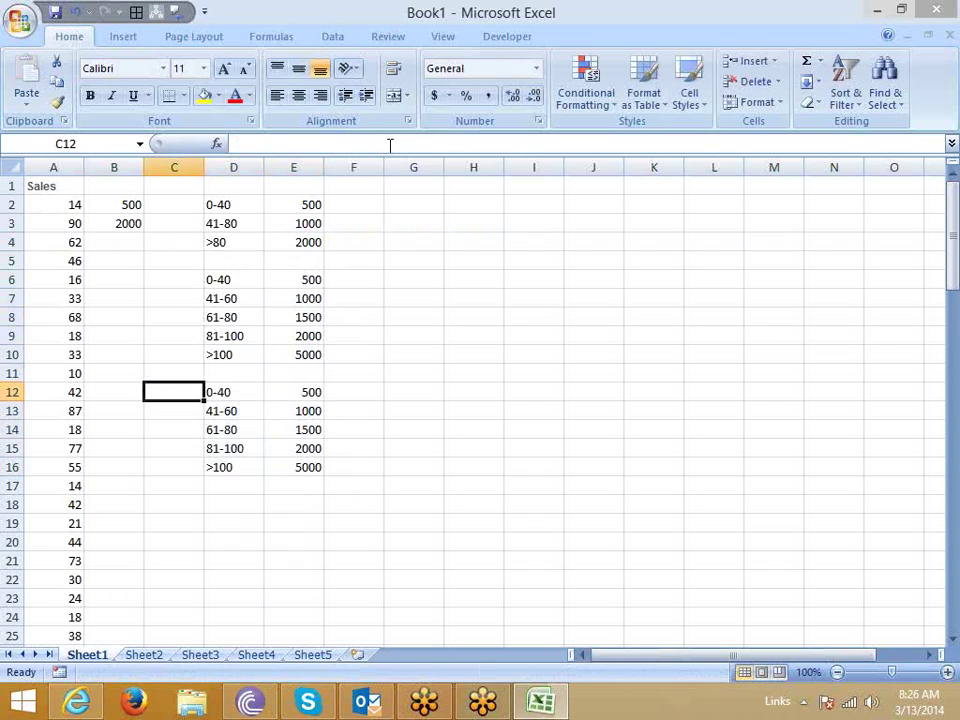
key(ctrl+Up)
key(Left)
key(Left)
key(Down)
key(Down)
text(0)
key(Return)
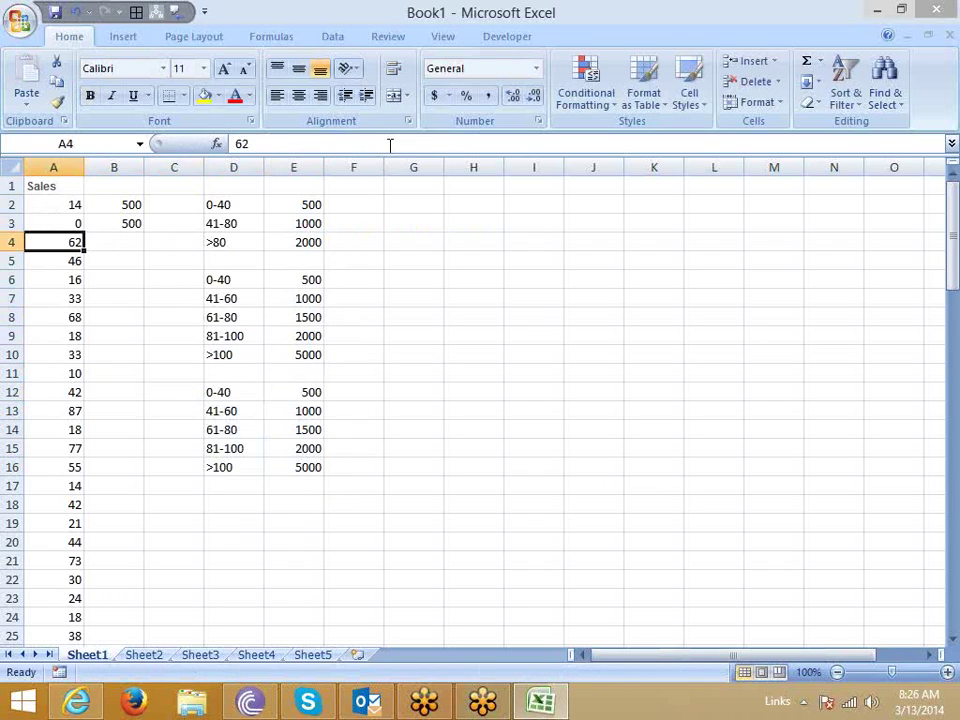
key(Up)
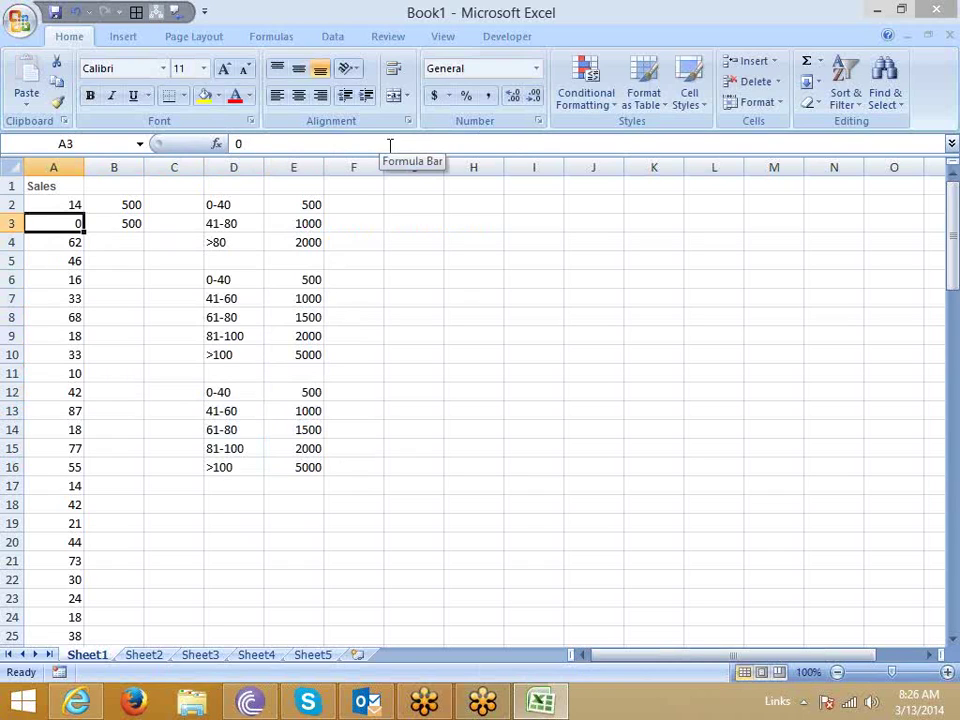
key(Right)
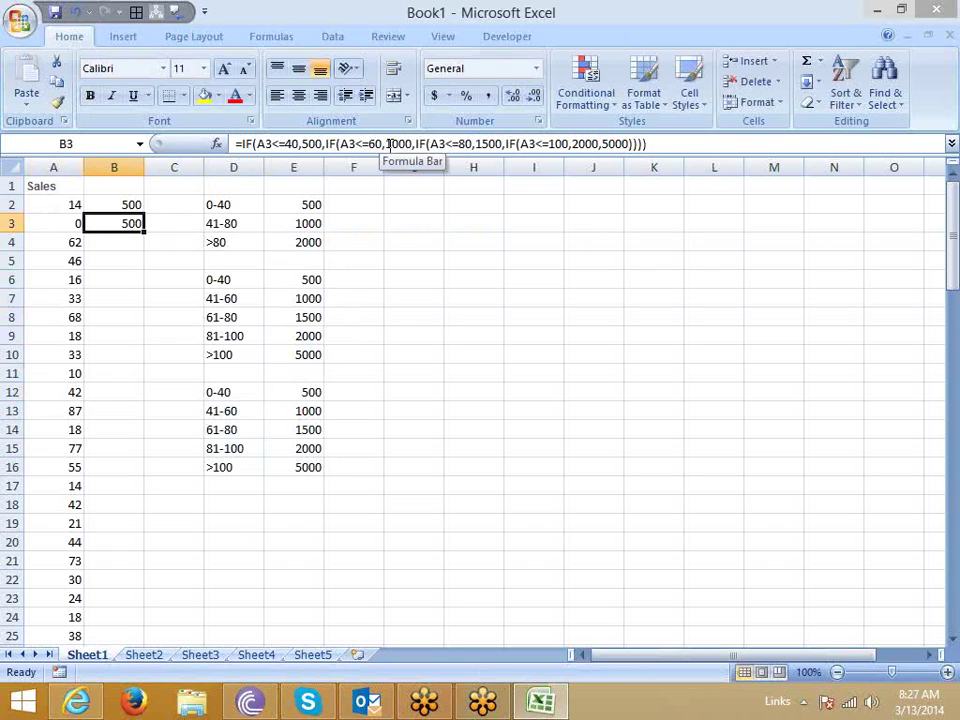
- Change D12's band label from 0-40 to 1-40, then head back to column B
key(Down)
key(Down)
key(Down)
key(Down)
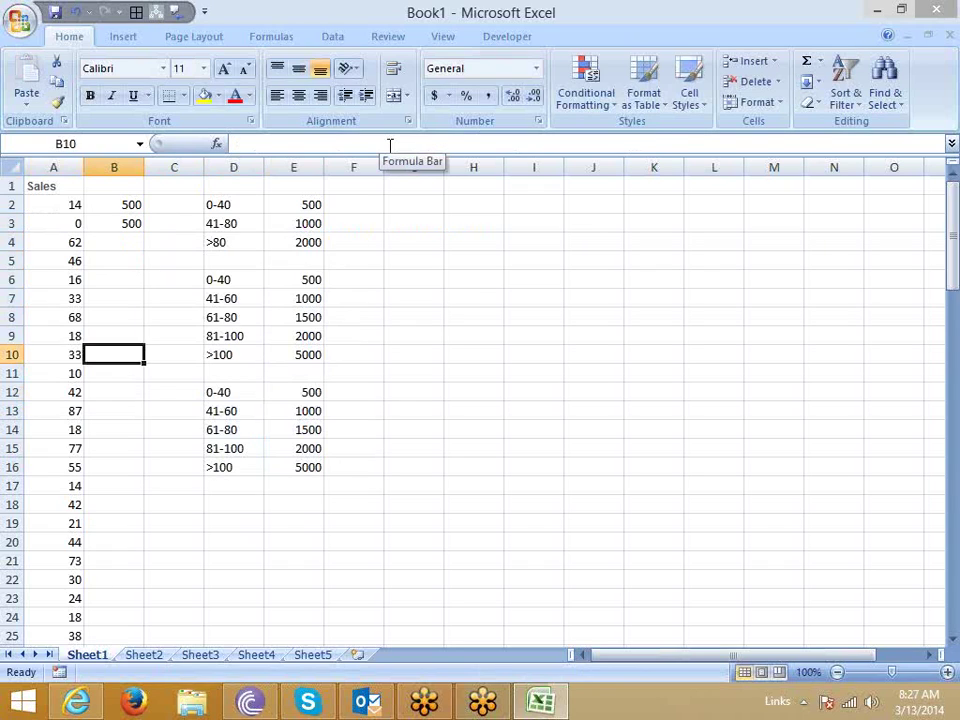
key(Down)
key(Down)
key(Down)
key(Right)
key(Right)
key(Up)
key(Up)
key(F2)
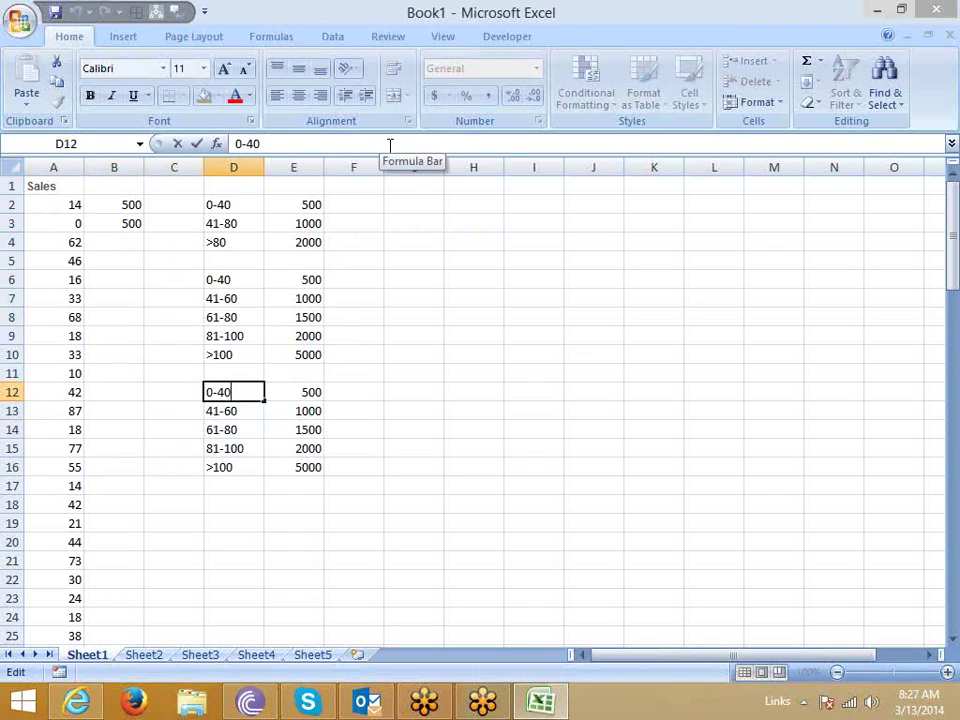
key(Left)
key(Left)
key(Left)
key(Left)
key(Delete)
text(1)
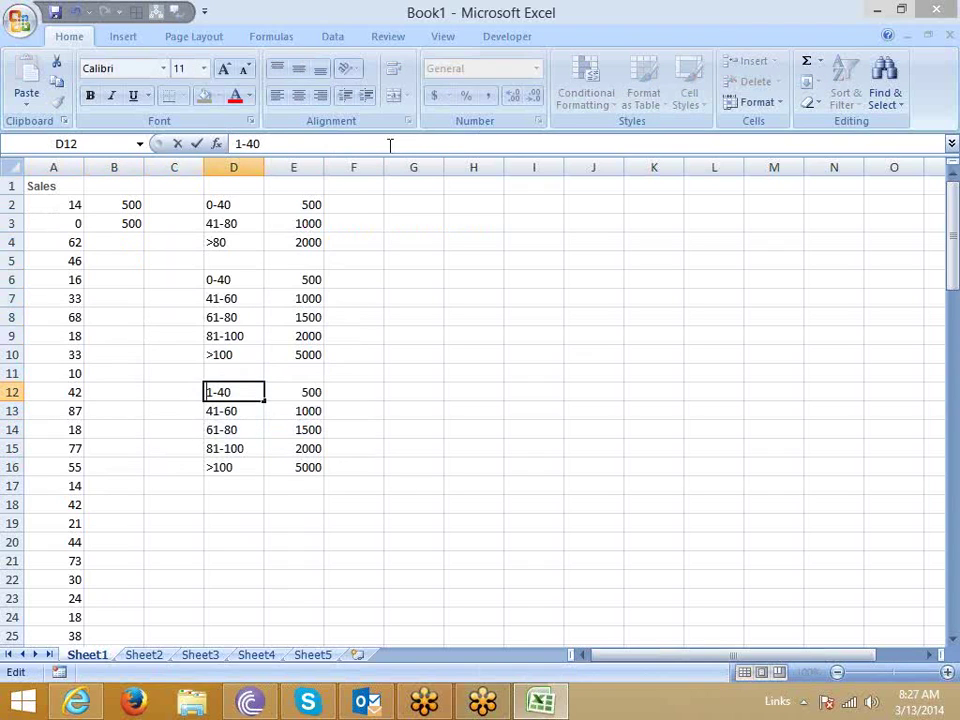
key(Return)
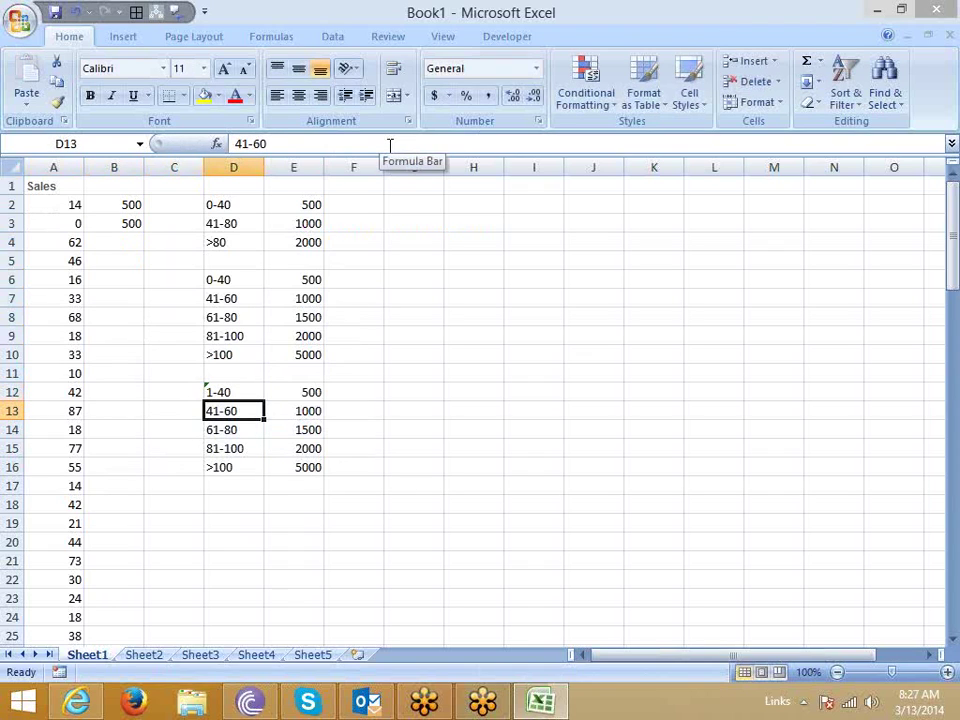
key(Left)
key(ctrl+Up)
key(Left)
key(Left)
- Fill B3's nested IF formula down into B4 with Ctrl+D
key(Down)
key(Right)
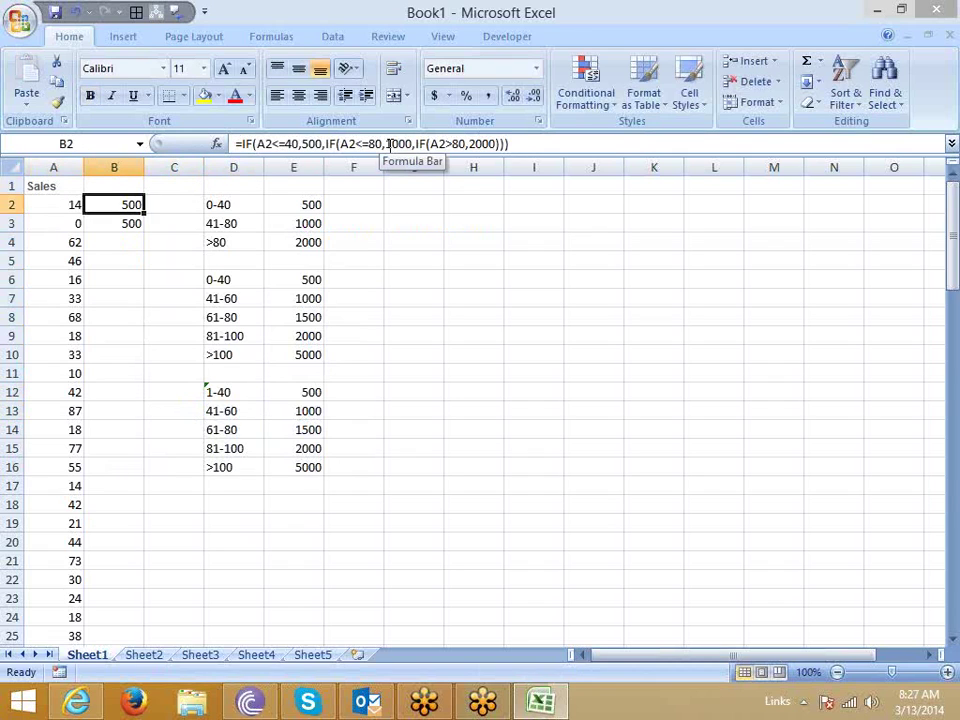
key(Down)
key(Down)
key(ctrl+d)
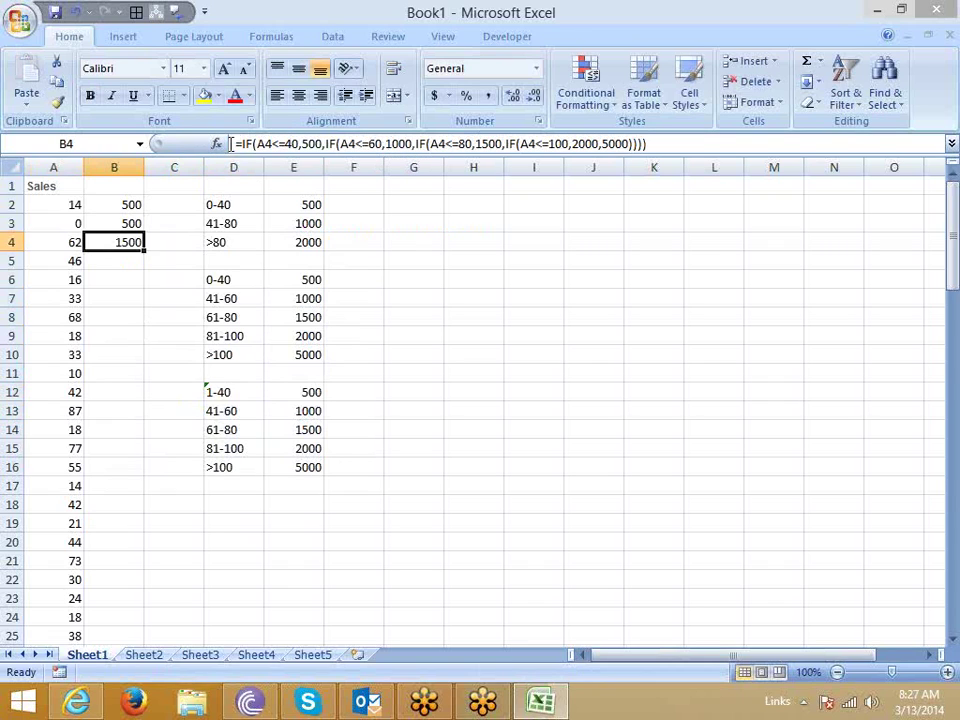
- Rewrite B4's first test as AND(A4>0,A4<=40) in the formula bar
click(258, 144)
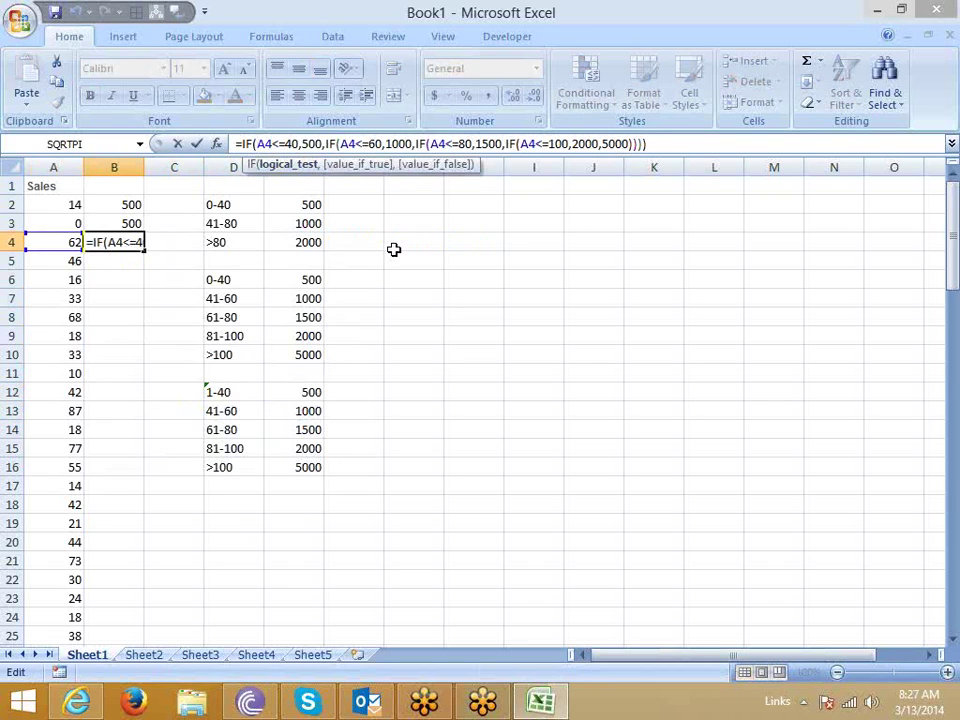
text(and)
key(Tab)
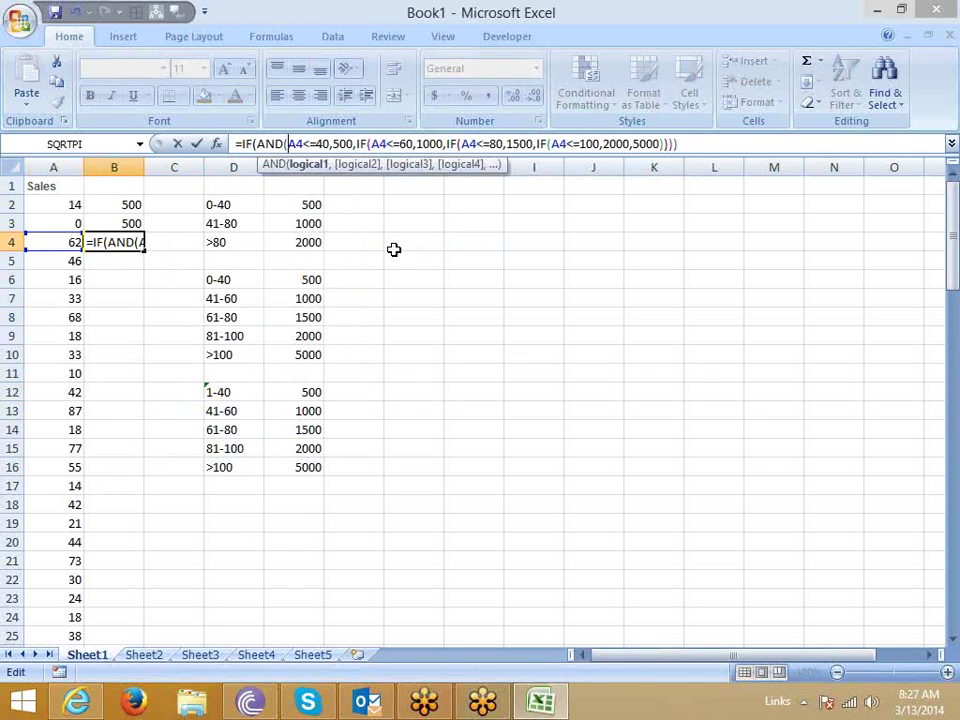
key(Right)
key(Right)
key(Right)
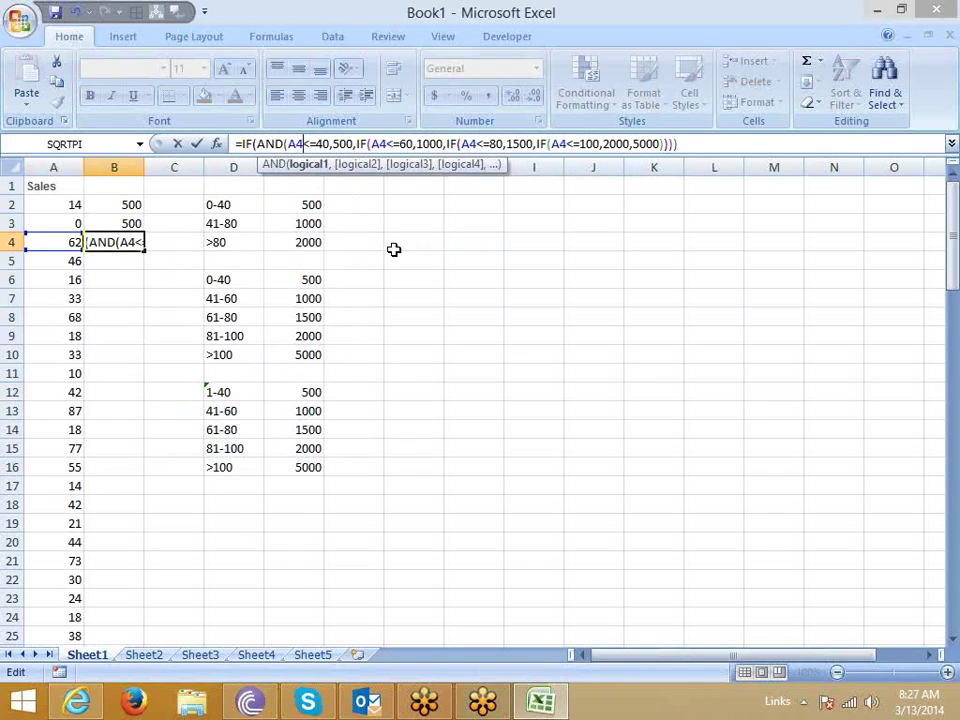
key(Left)
key(Left)
key(Left)
click(72, 242)
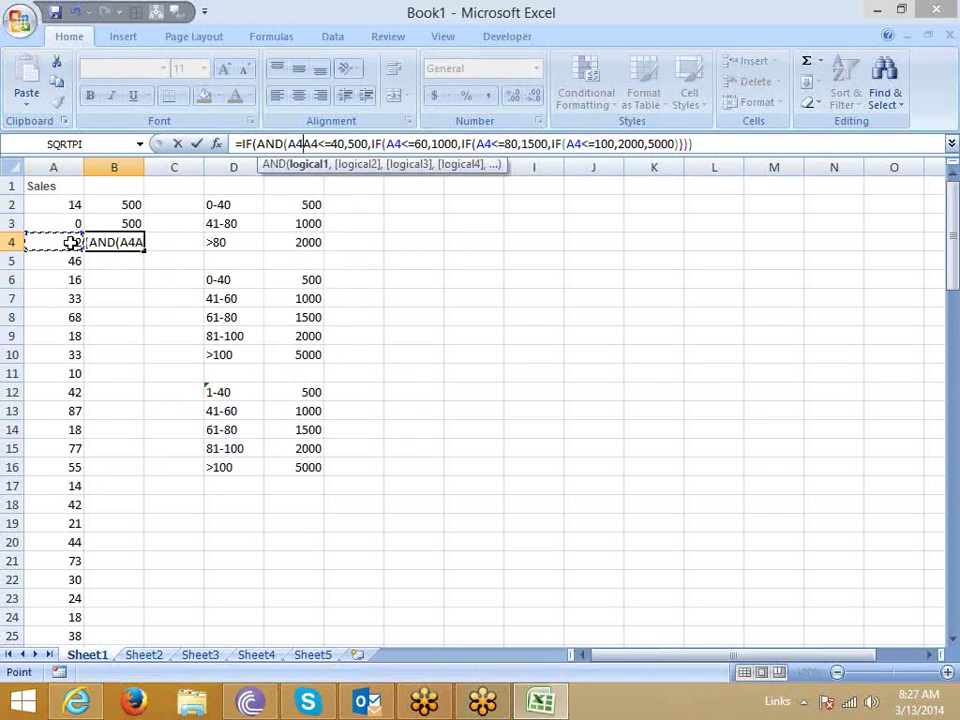
text(>)
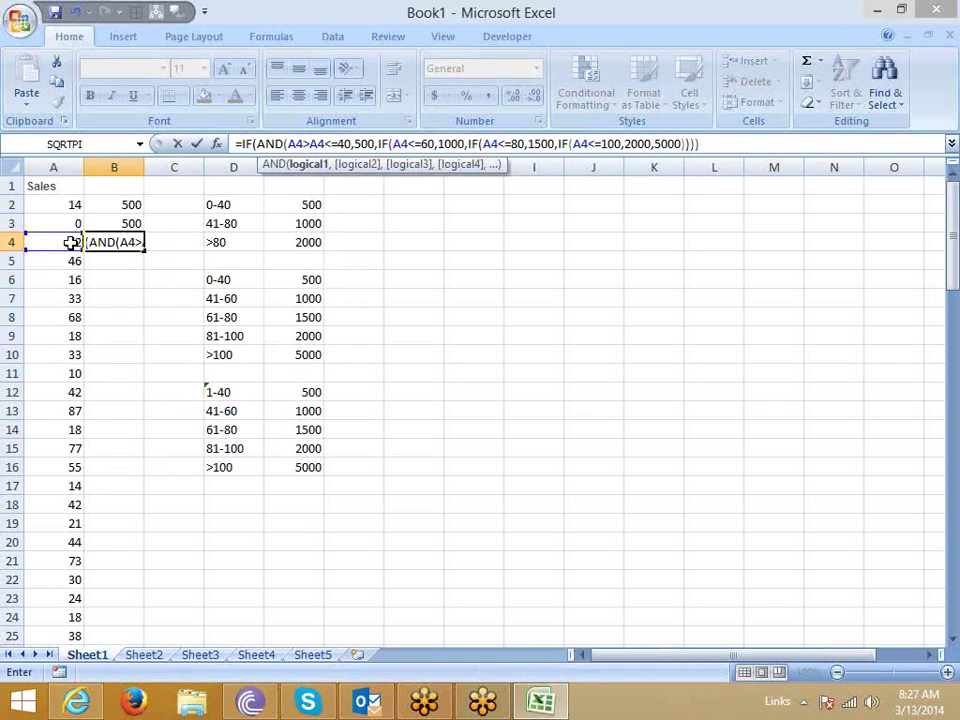
text(0)
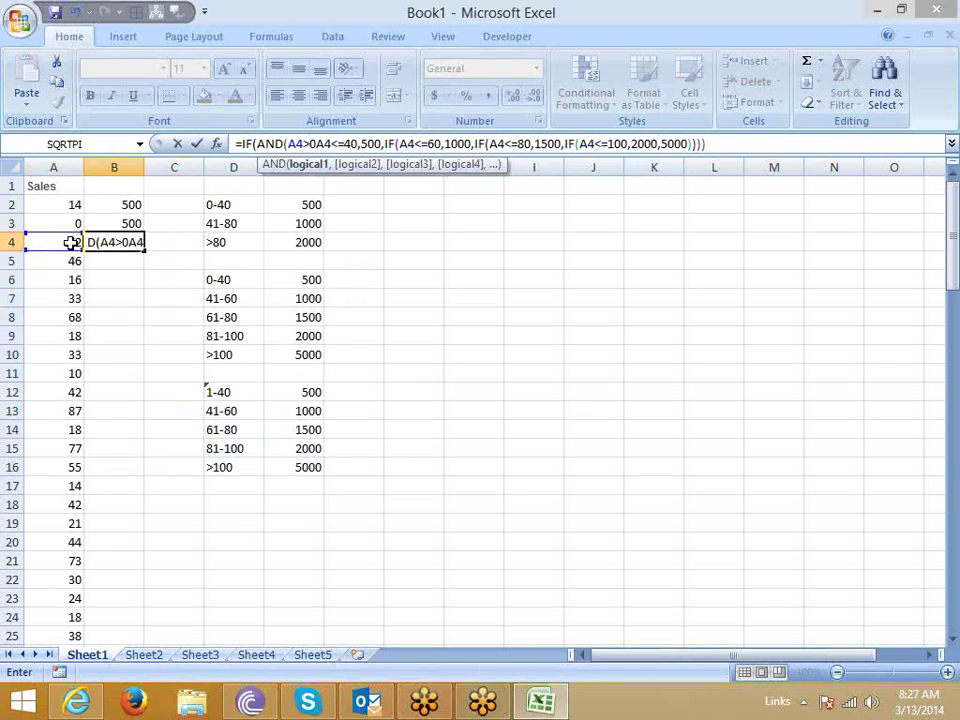
text(,)
key(Right)
key(Right)
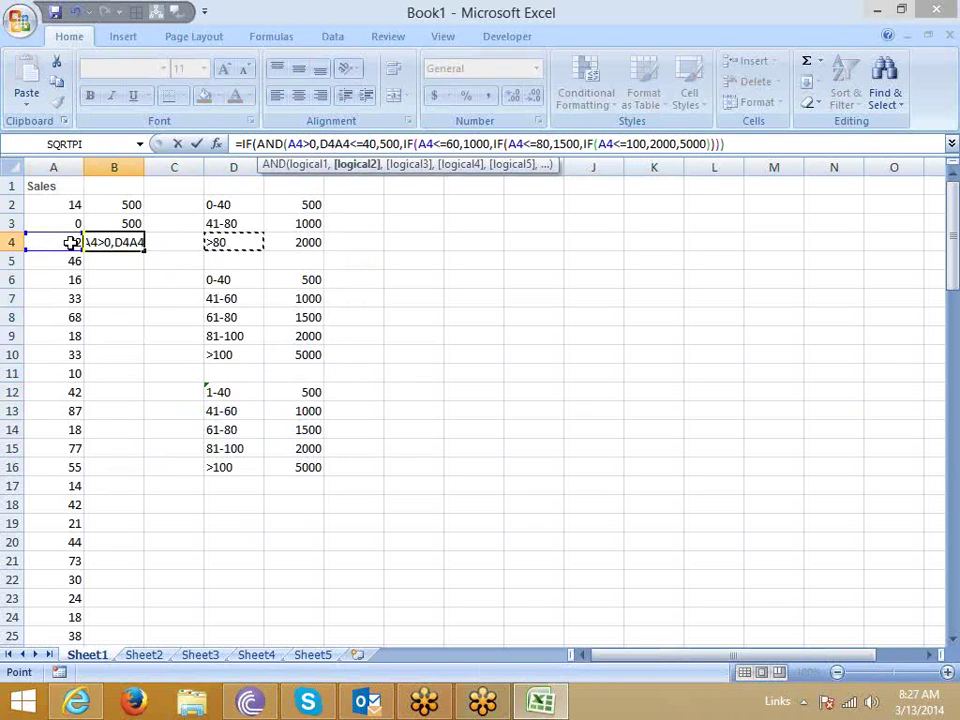
key(BackSpace)
key(BackSpace)
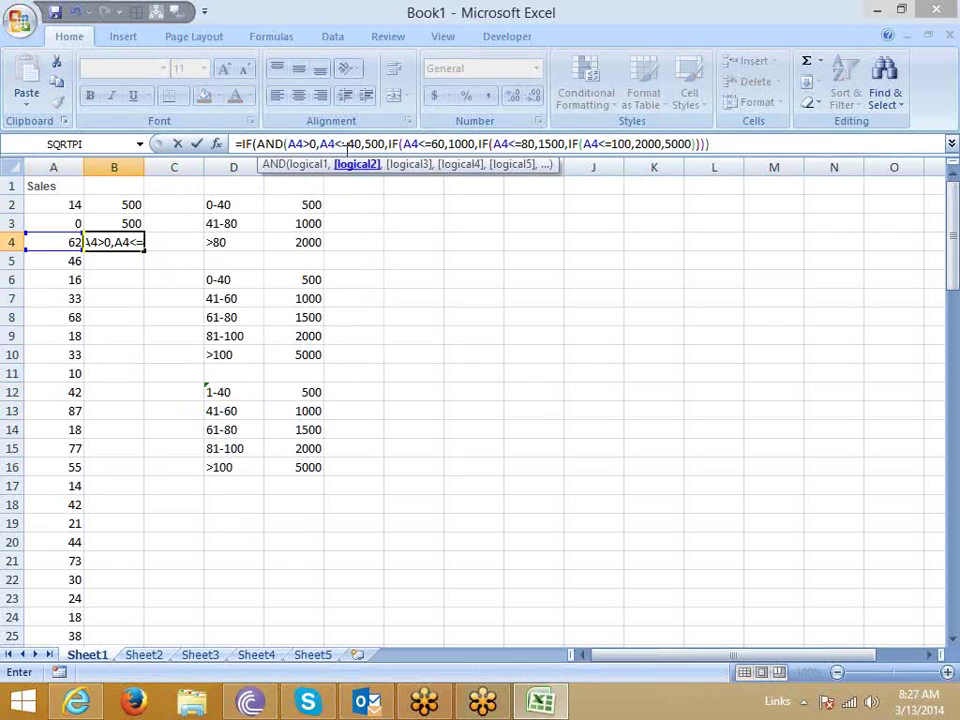
click(360, 144)
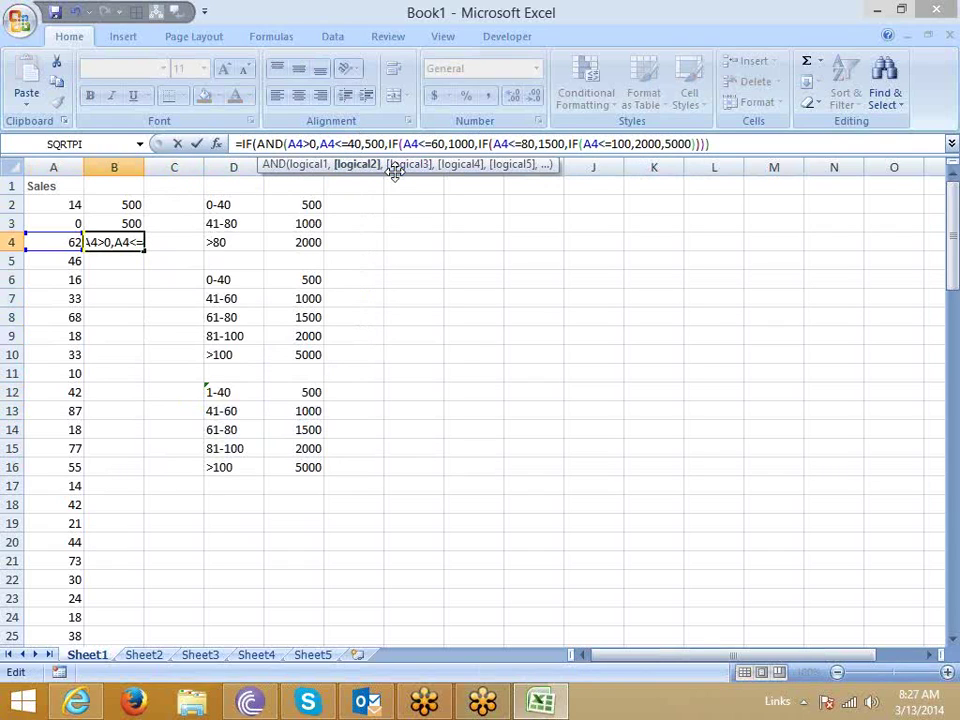
text())
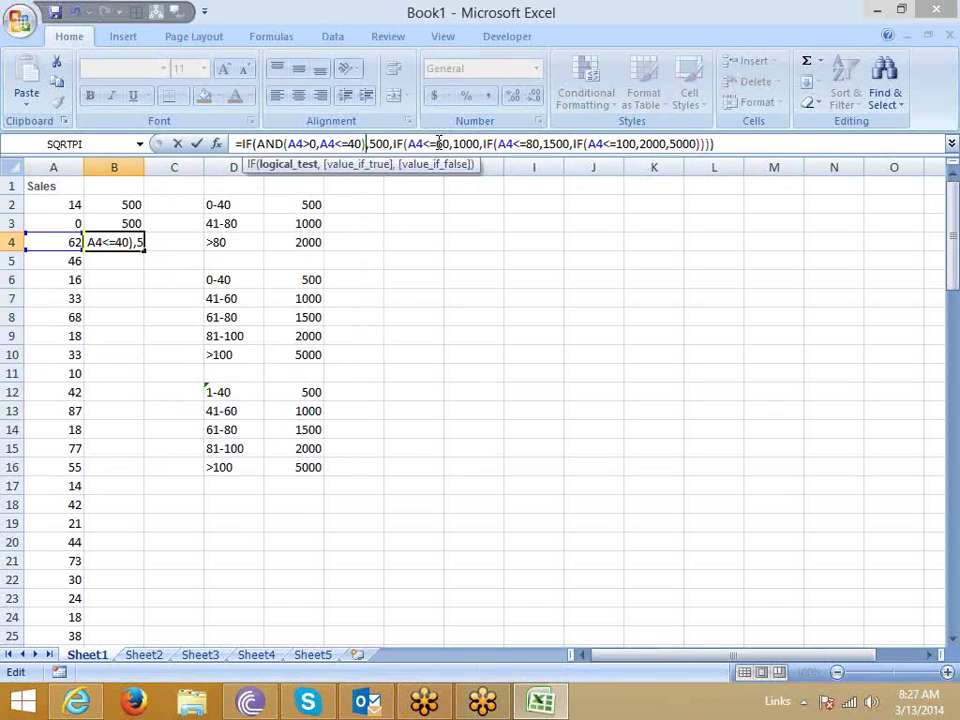
- Select the AND(A4>0,A4<=40) part of B4's formula to abandon the rewrite
click(436, 143)
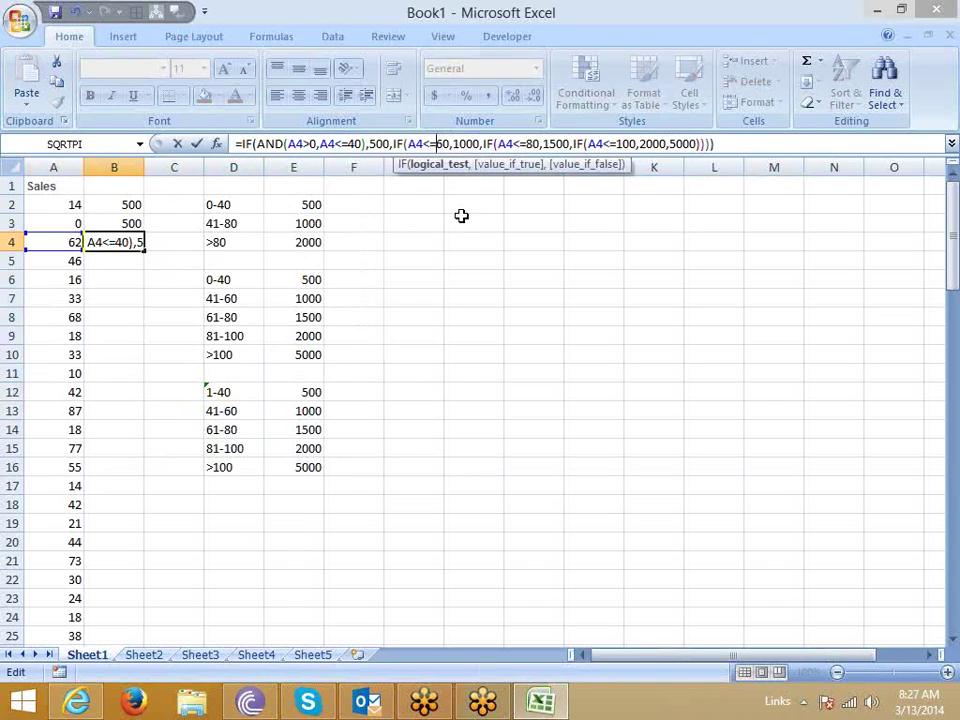
click(320, 144)
click(436, 144)
click(511, 143)
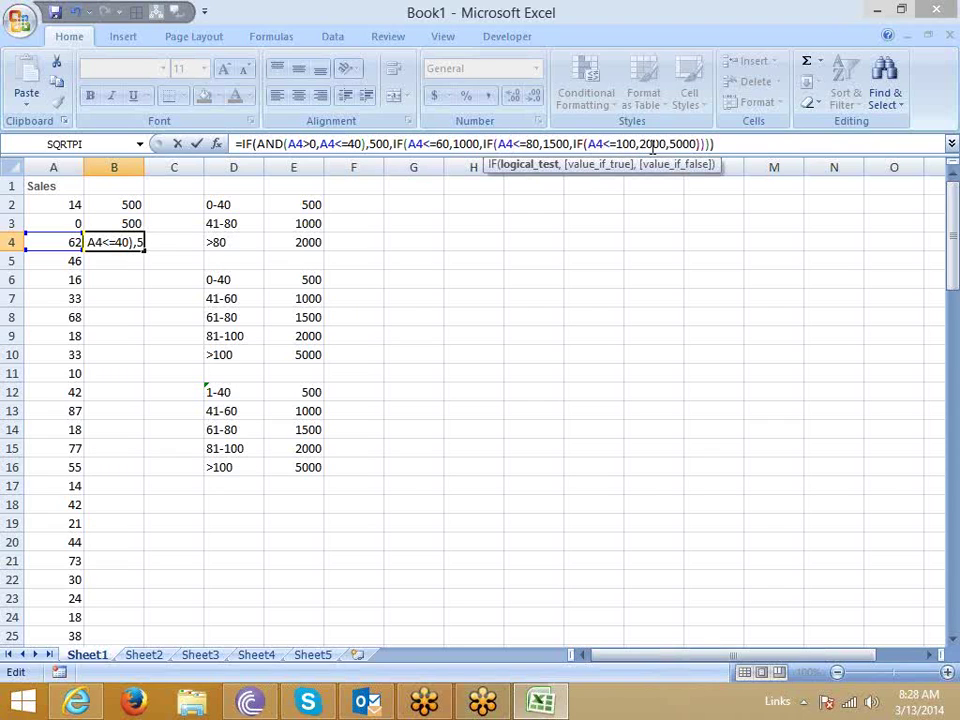
drag(257, 144, 366, 148)
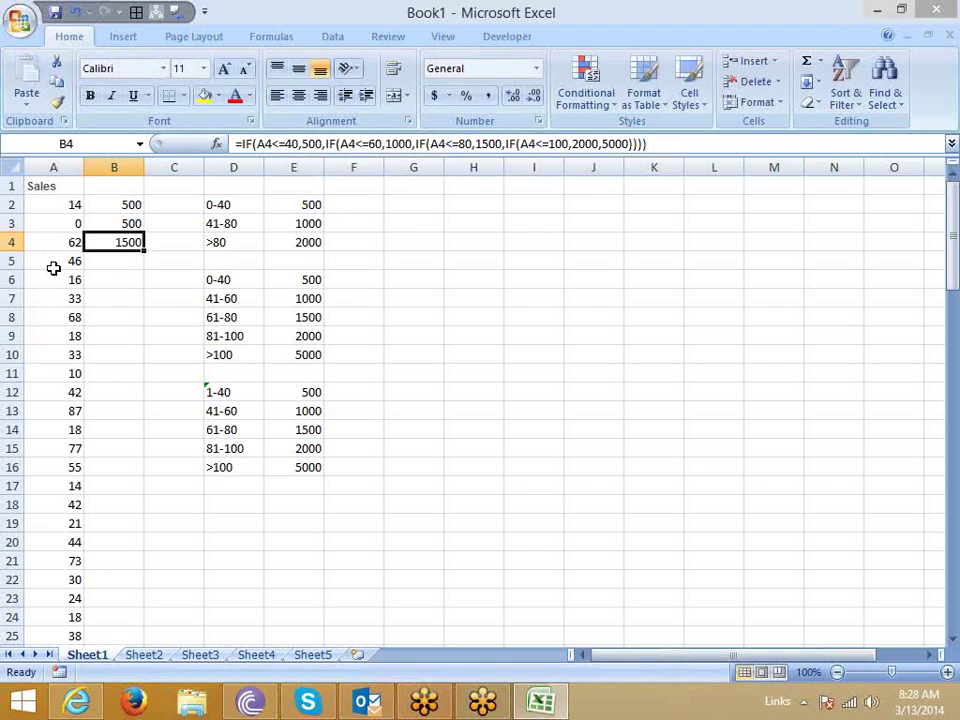
- Prefix B4's formula with IF(A4<=0,0, and accept Excel's correction
click(242, 150)
text(if)
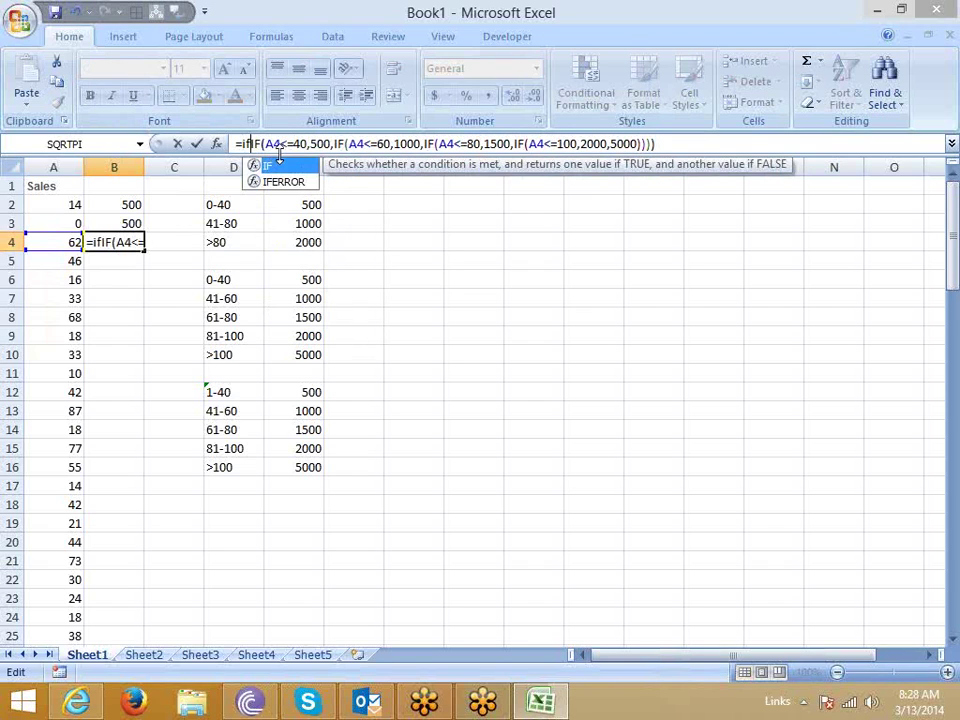
key(Tab)
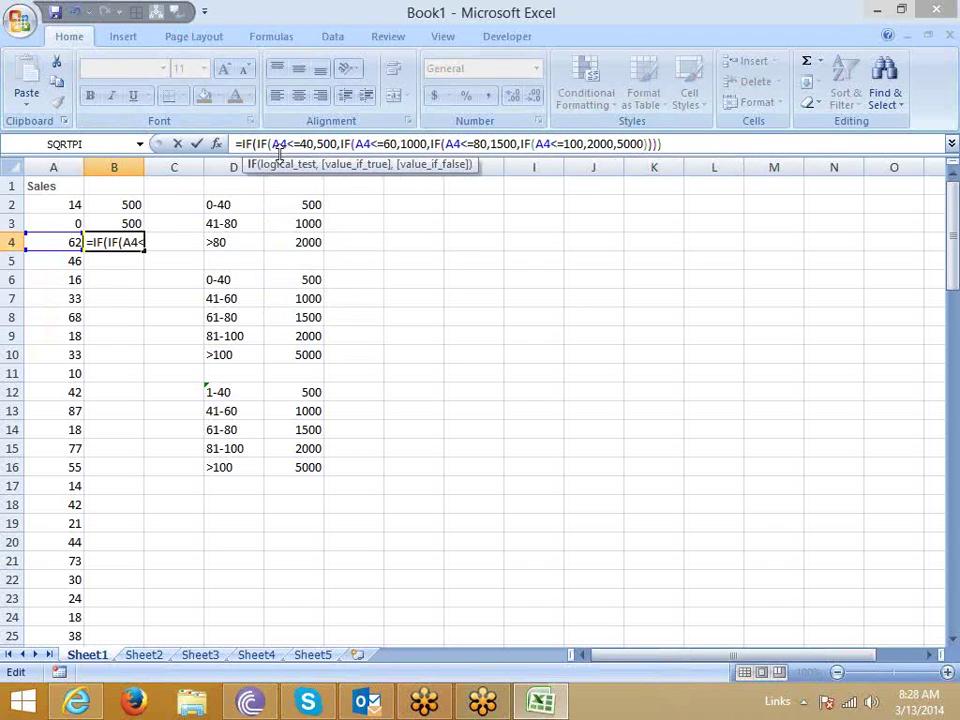
click(60, 240)
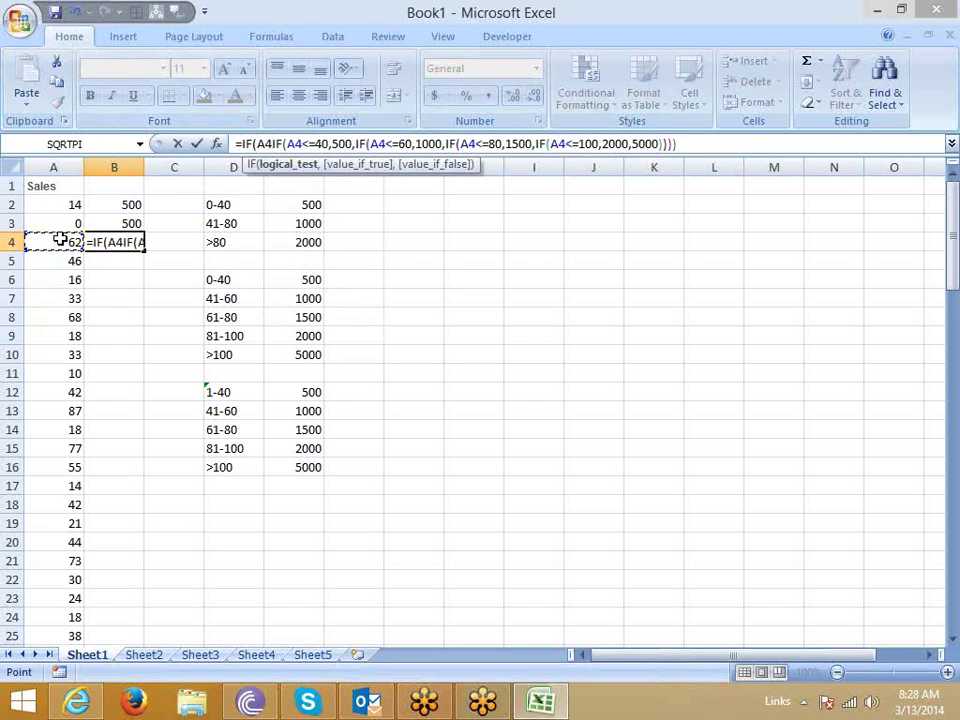
text(<=)
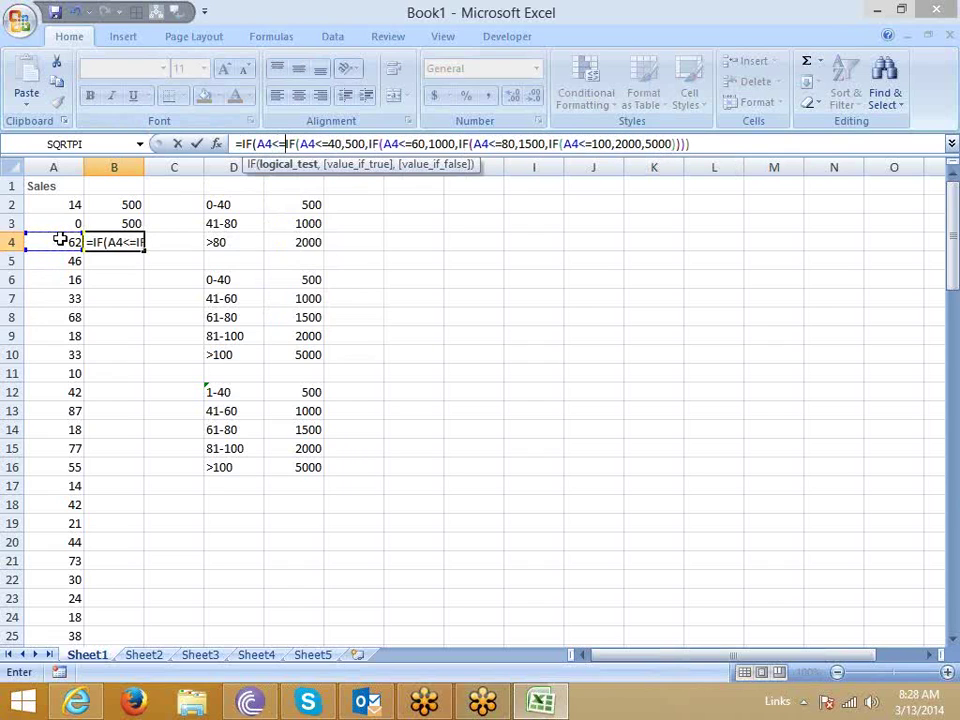
text(0)
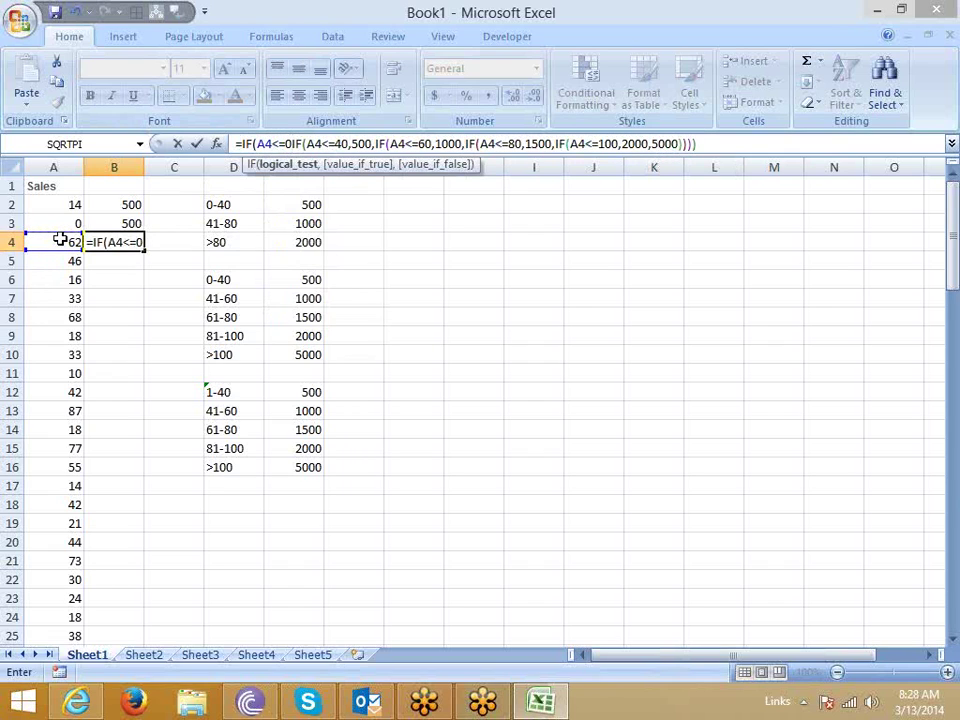
text(,0,)
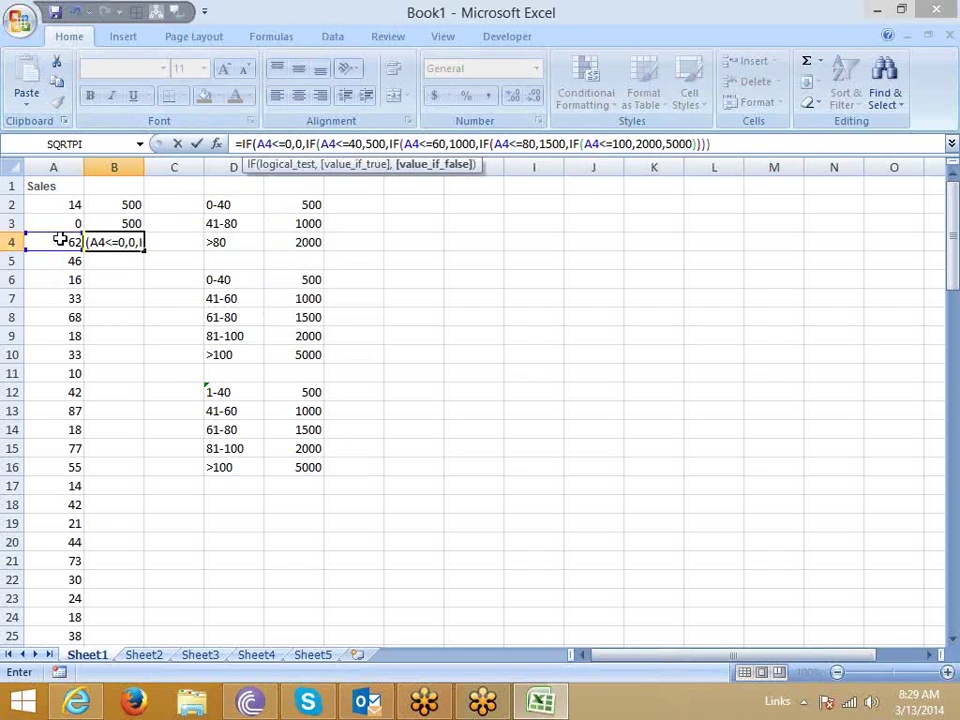
key(Return)
key(Return)
key(Up)
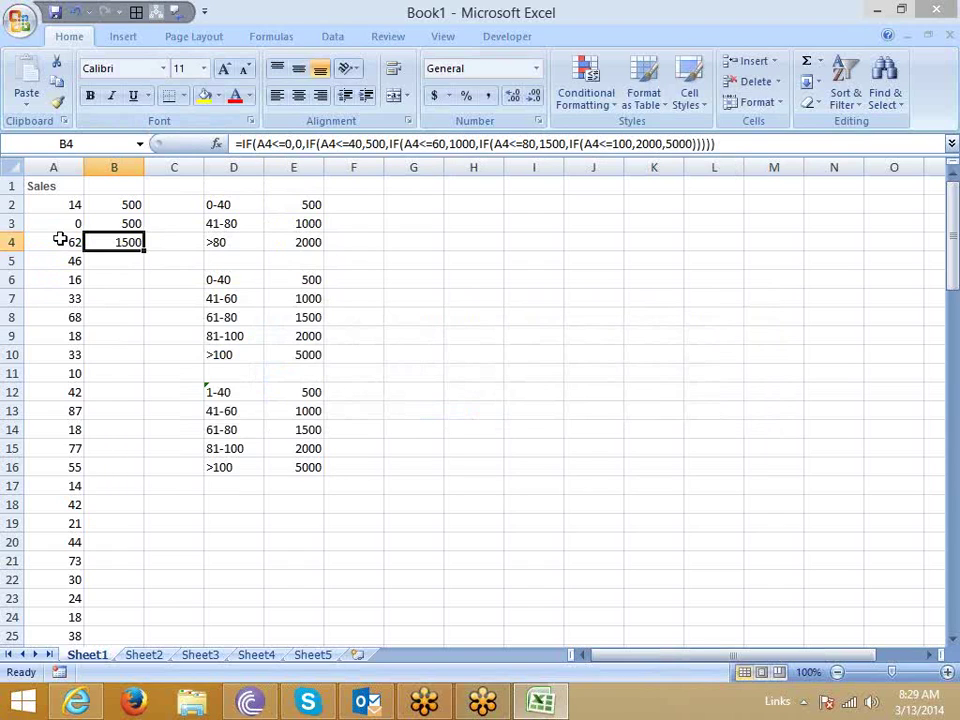
- Replace A4's sales value with 0, then return to B4 to confirm it now shows 0
click(60, 239)
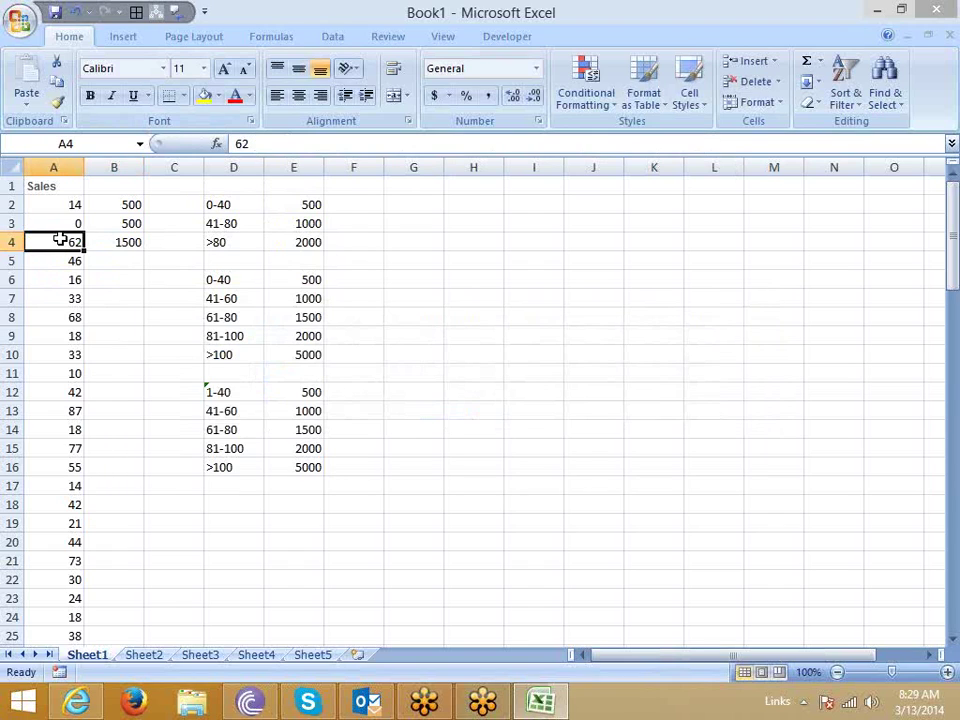
text(.)
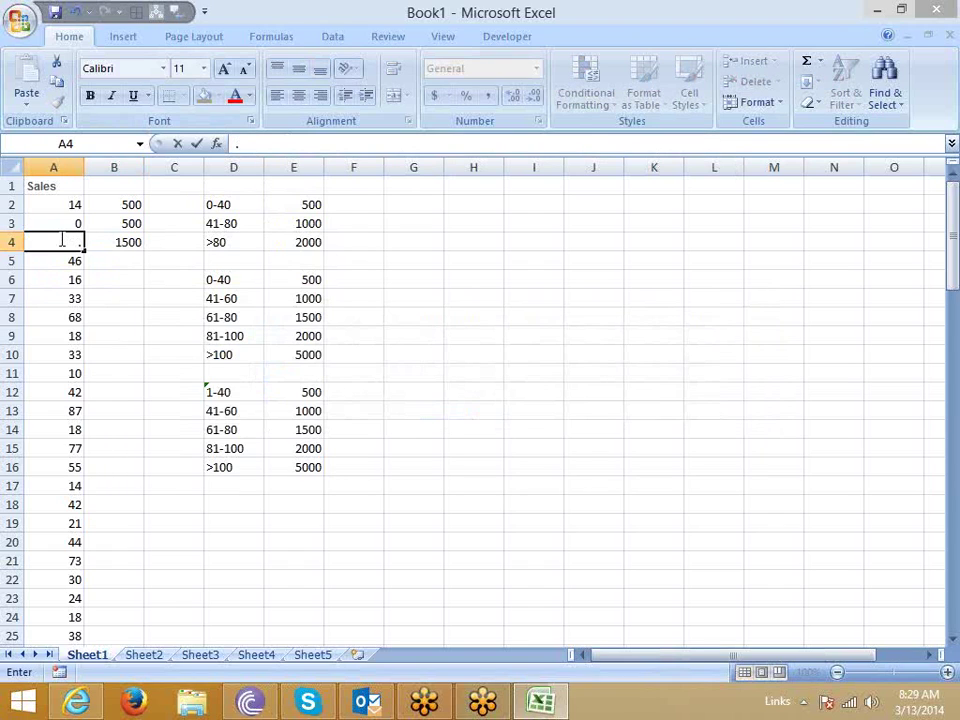
key(Escape)
text(0)
key(Return)
key(Up)
key(Right)
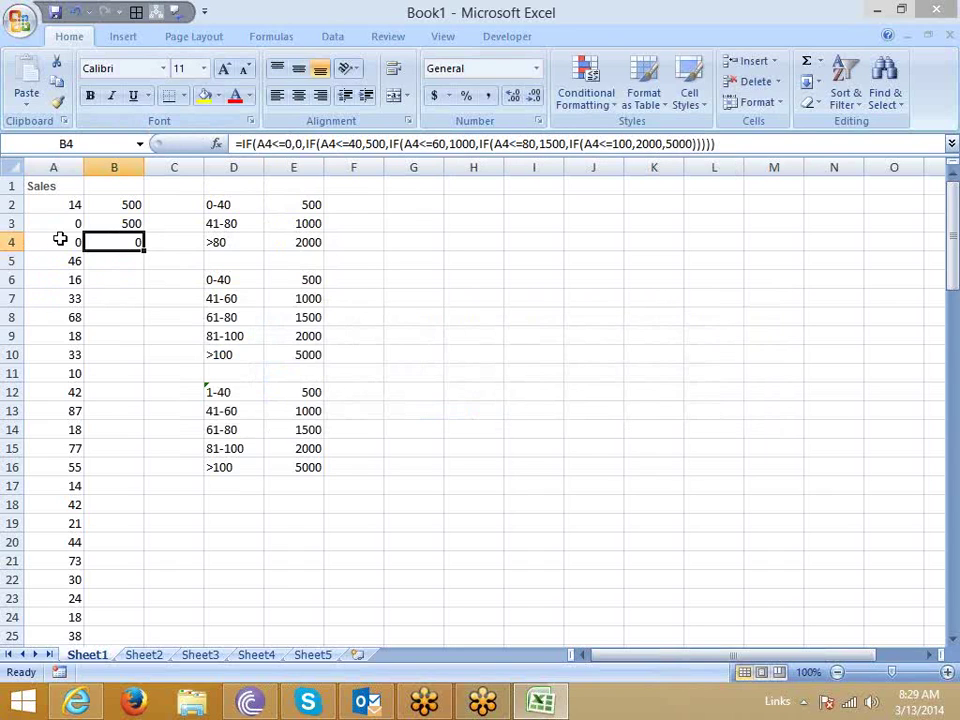
- Insert a blank column at C, then move the selection from H3 down to H5
right_click(180, 170)
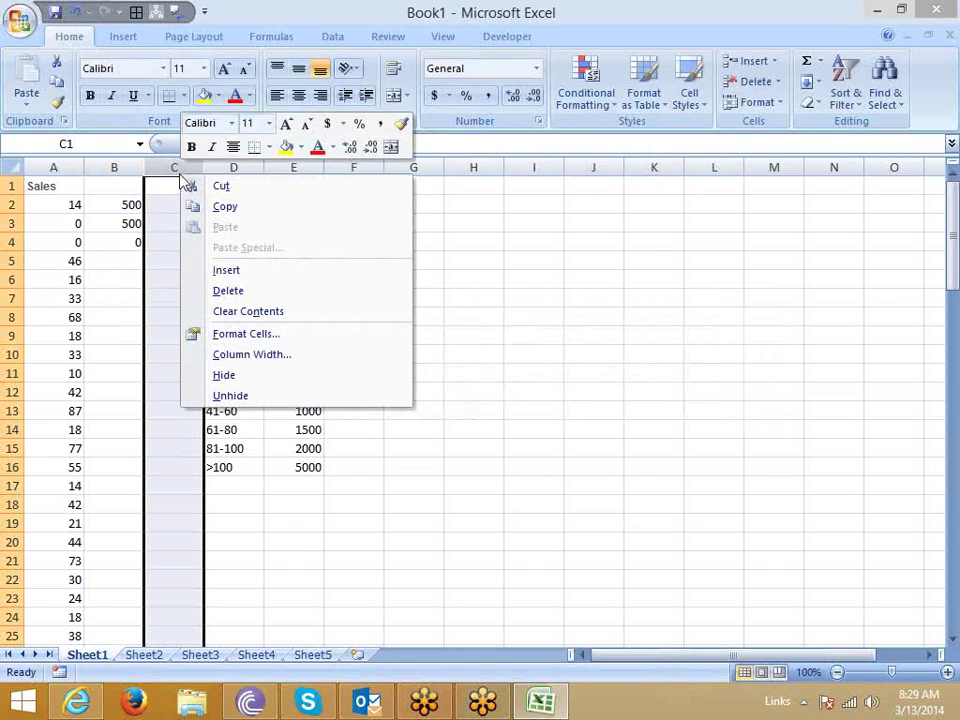
click(236, 270)
click(179, 204)
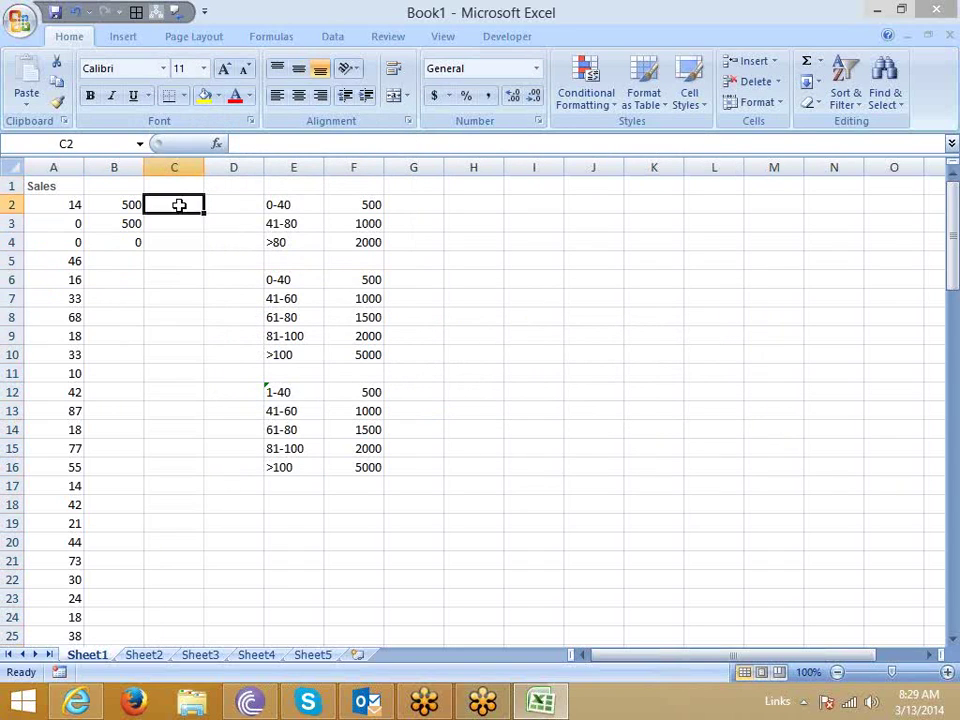
click(481, 224)
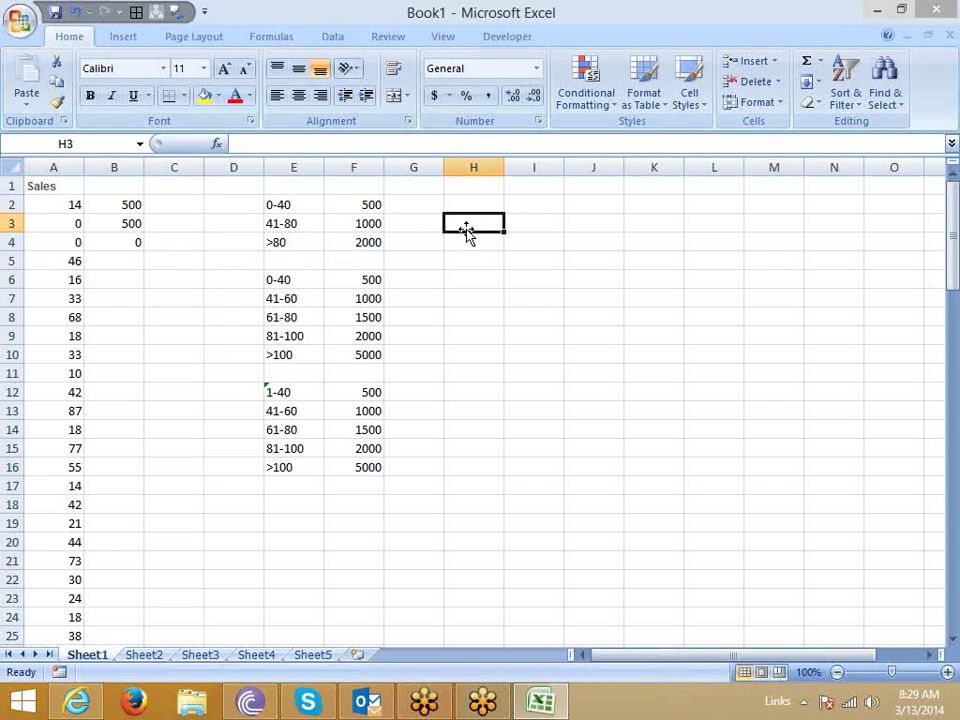
key(Down)
key(Down)
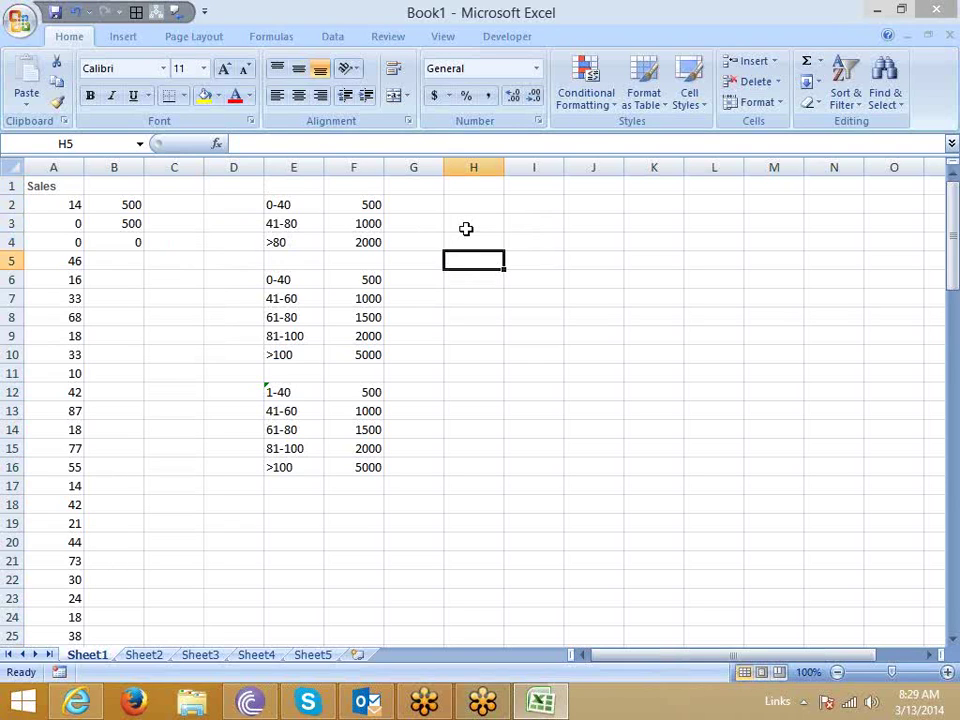
- Add a new band in H5:I5 labelled 65-95 with an 800 payout, correcting 8000 to 800
text(65)
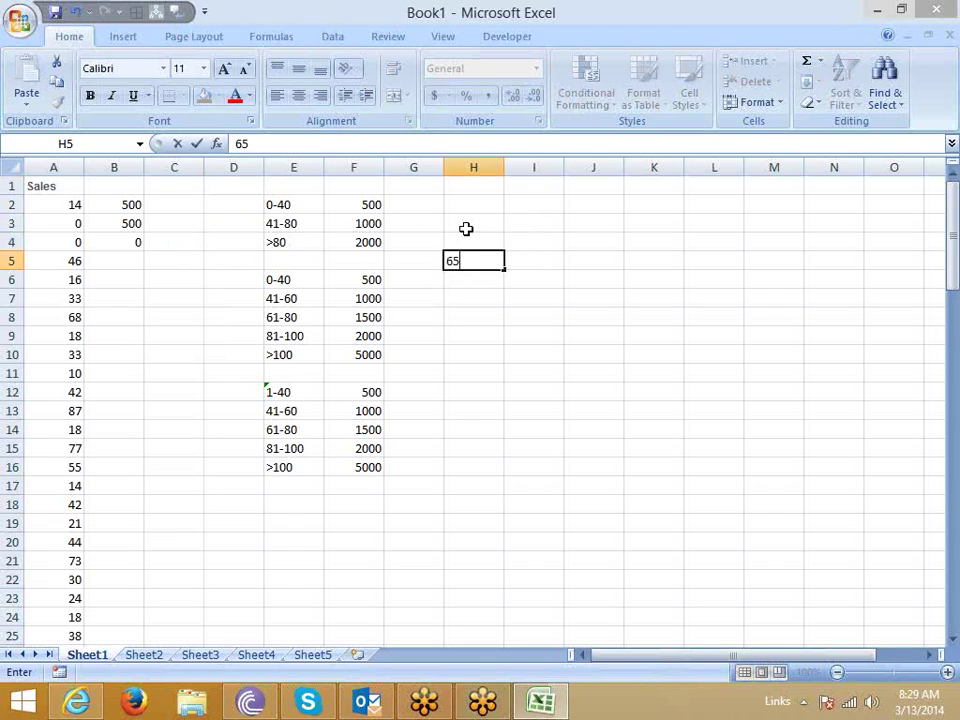
text(-95)
key(Tab)
text(8000)
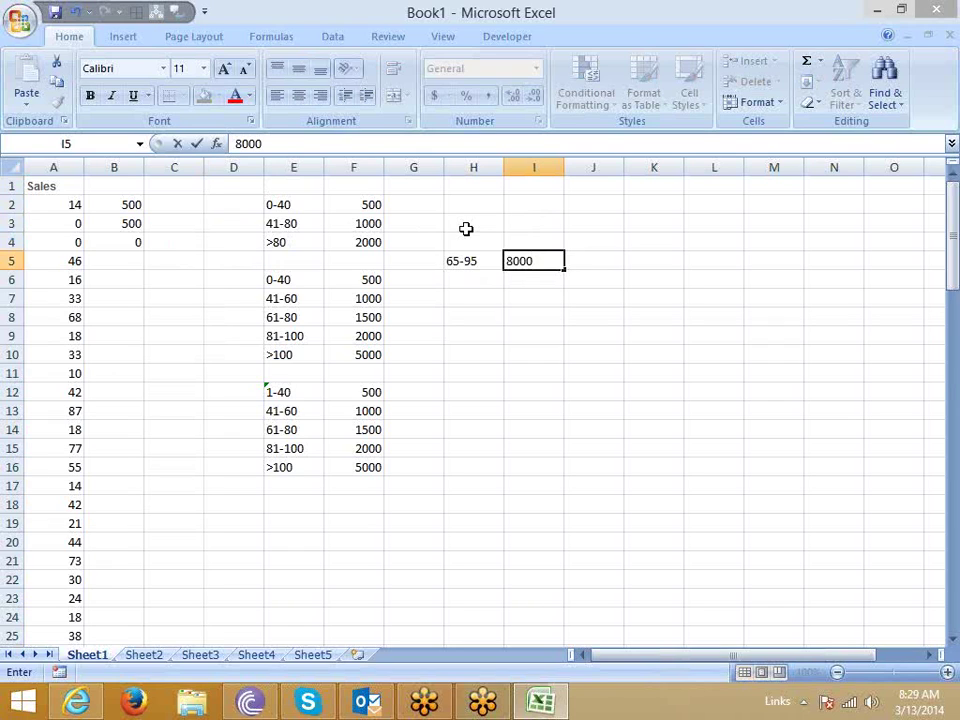
key(BackSpace)
key(Return)
key(Up)
key(Left)
key(shift+Right)
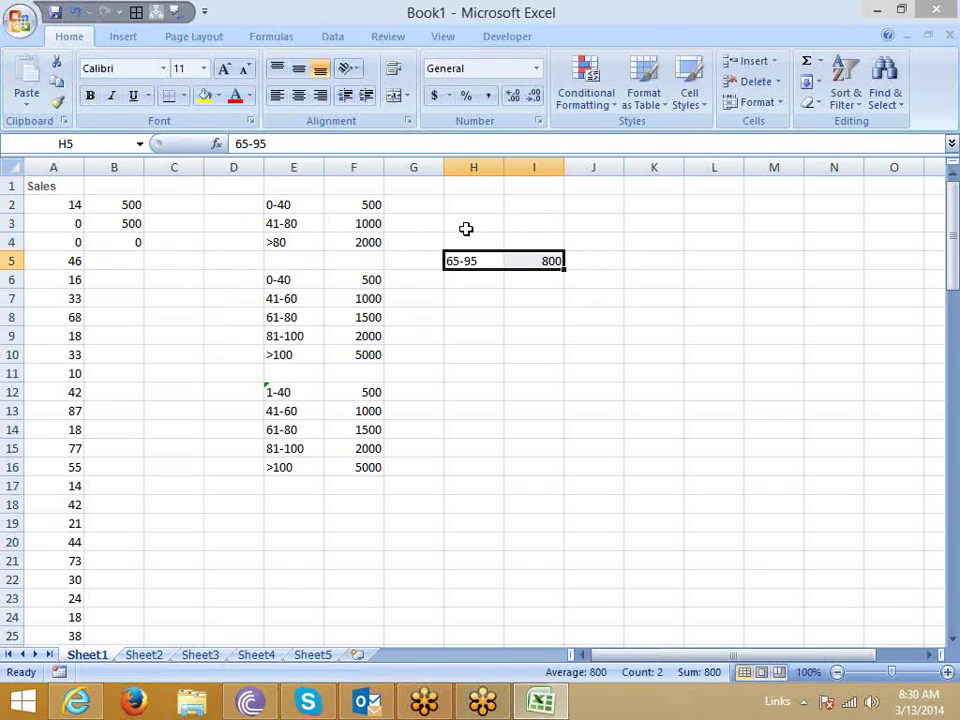
key(Left)
key(Left)
key(Left)
key(Left)
key(Left)
key(Left)
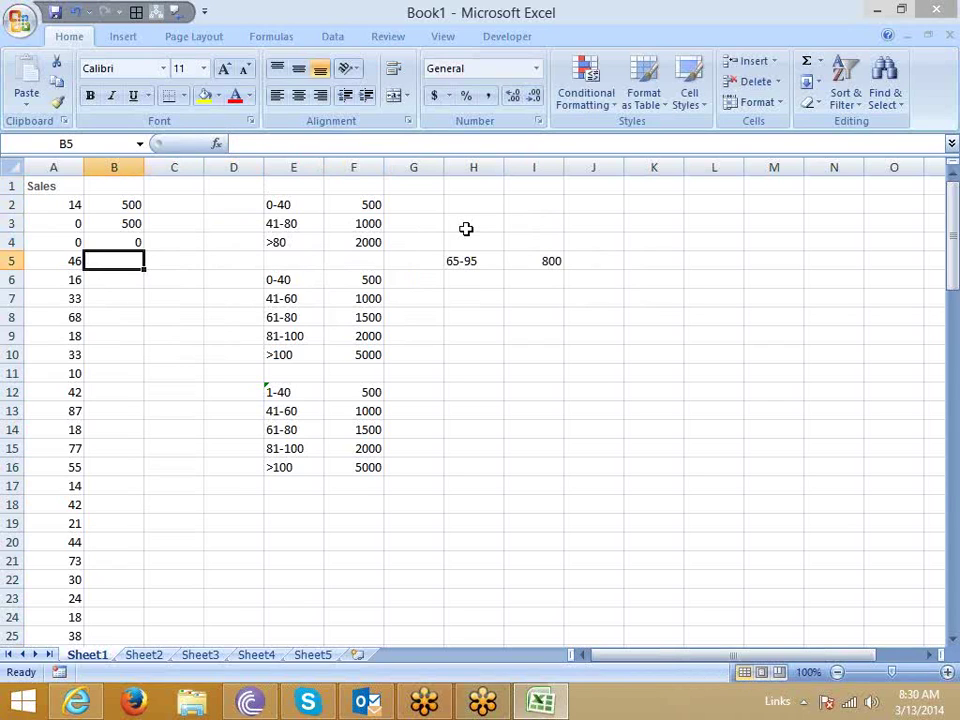
- Start B5's formula with the test IF(AND(A5>=65,A5<=95))
text(=IF()
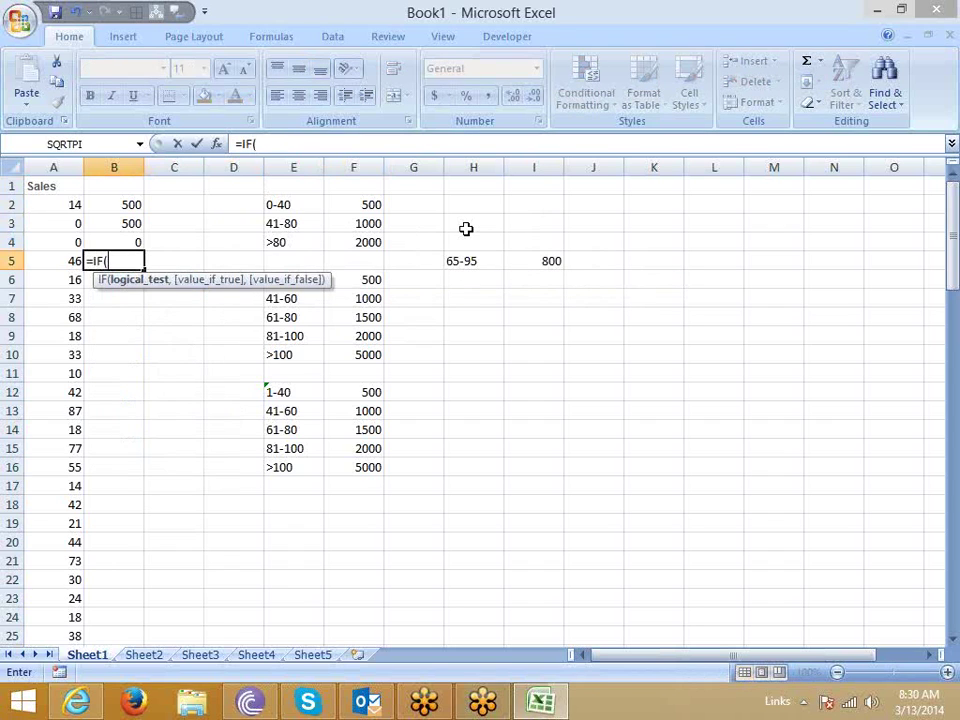
key(Left)
key(BackSpace)
key(BackSpace)
text(and)
key(Tab)
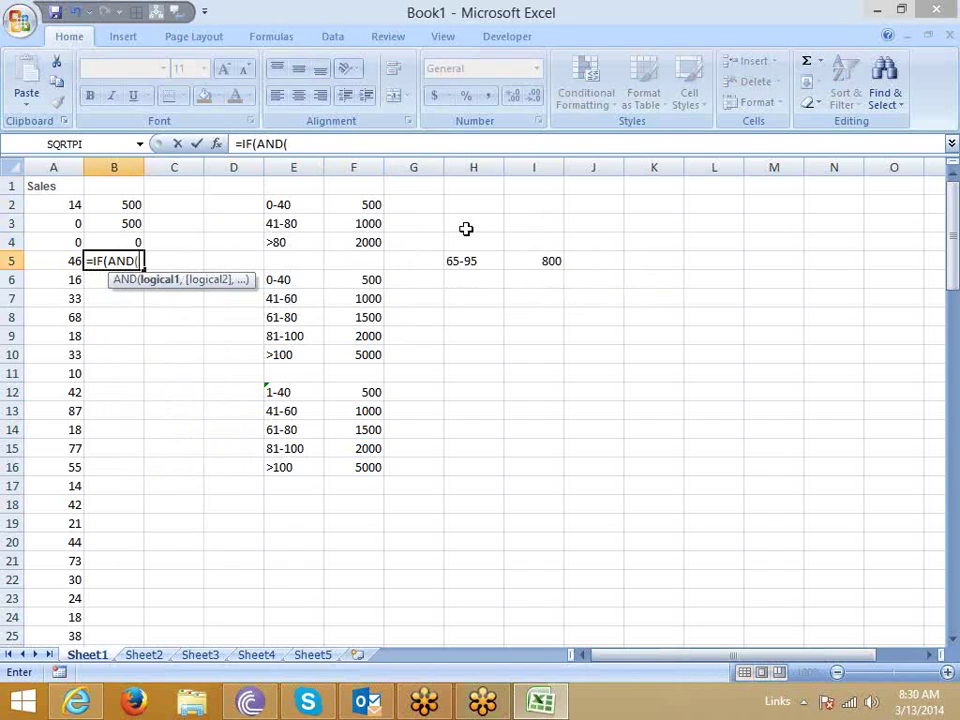
key(Left)
text(>)
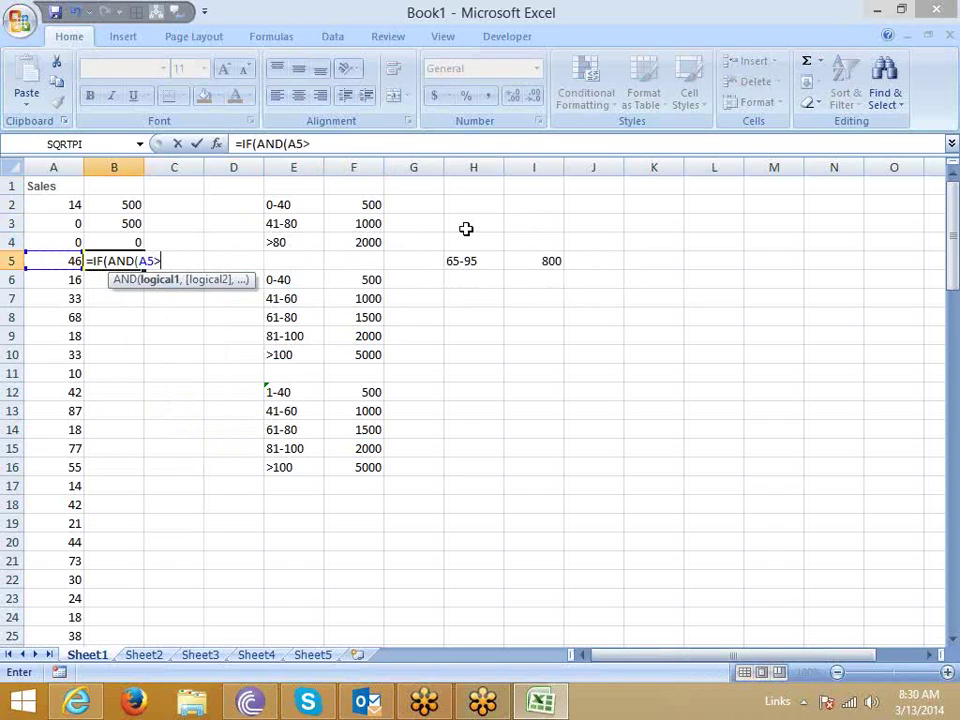
text(=65)
text(,and)
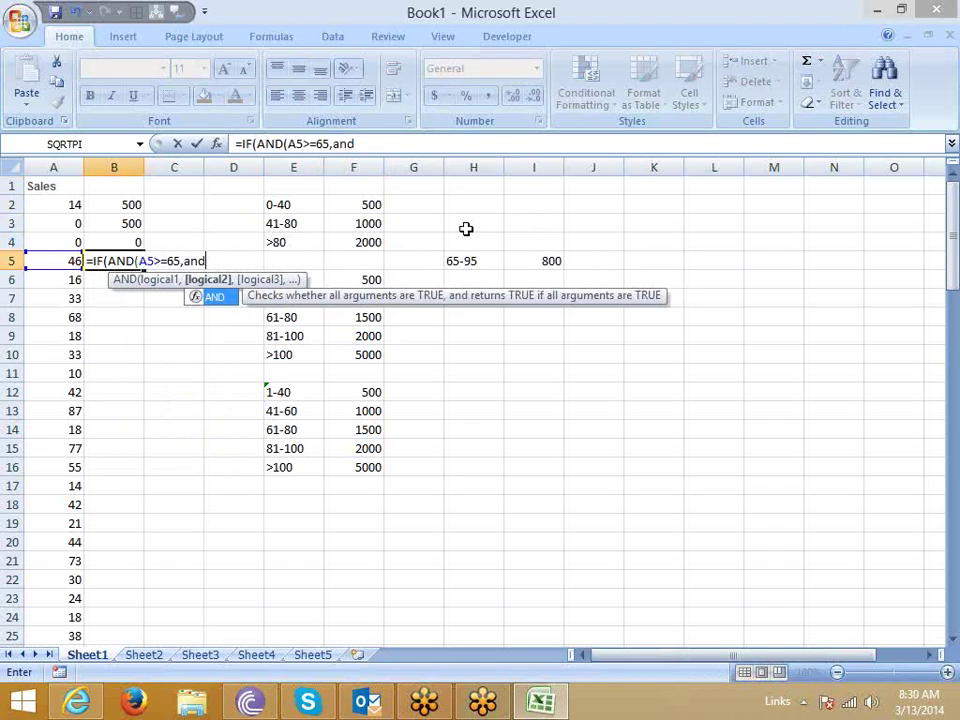
key(Tab)
key(BackSpace)
key(BackSpace)
key(BackSpace)
key(BackSpace)
key(BackSpace)
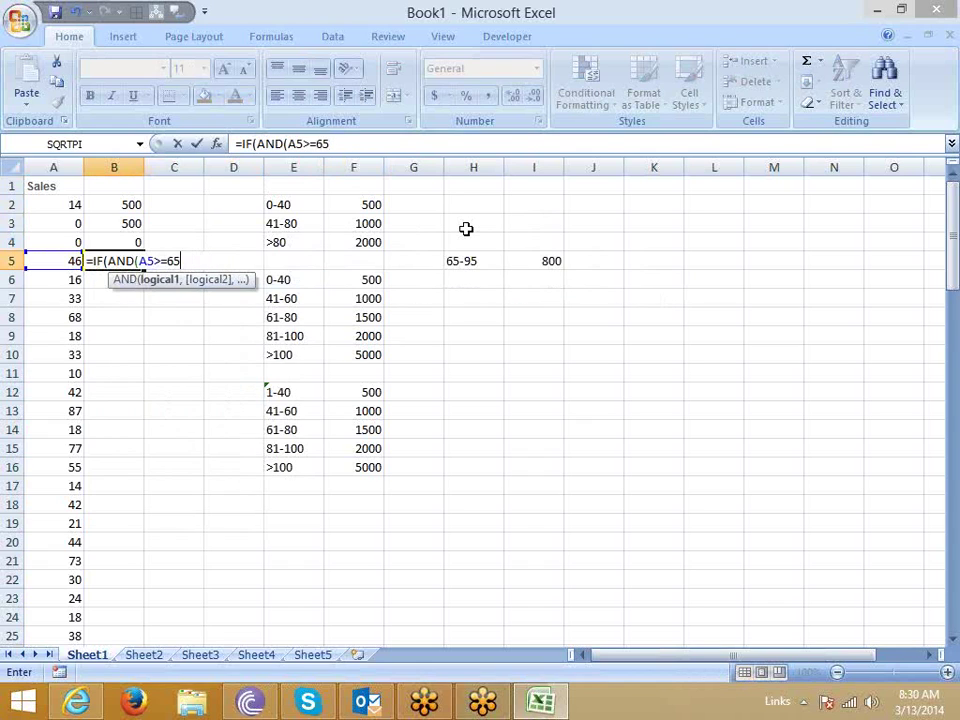
text(,)
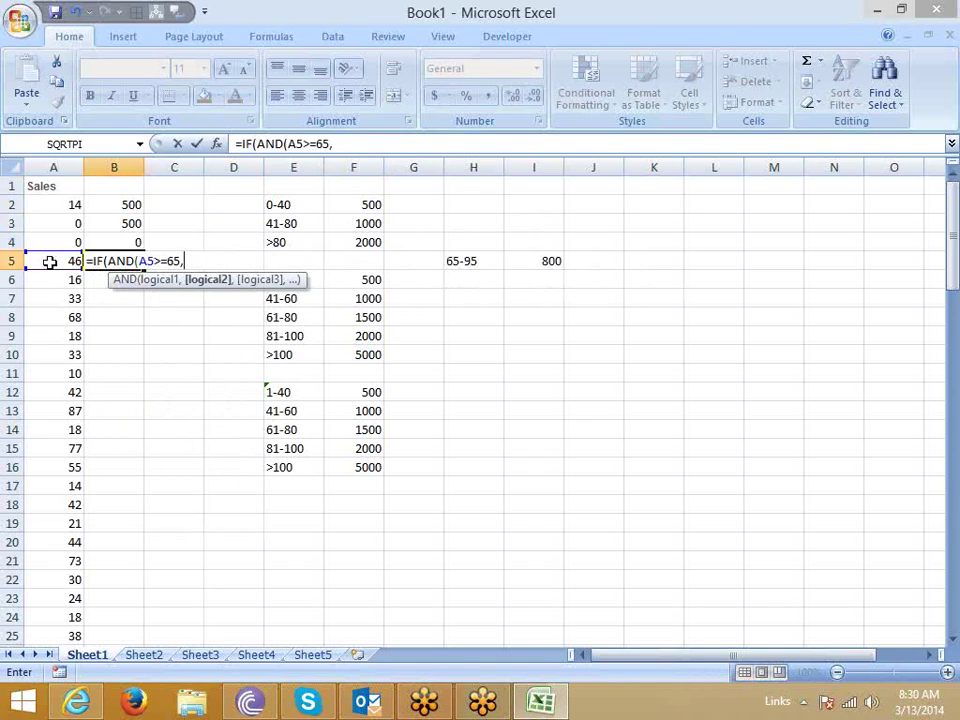
click(52, 261)
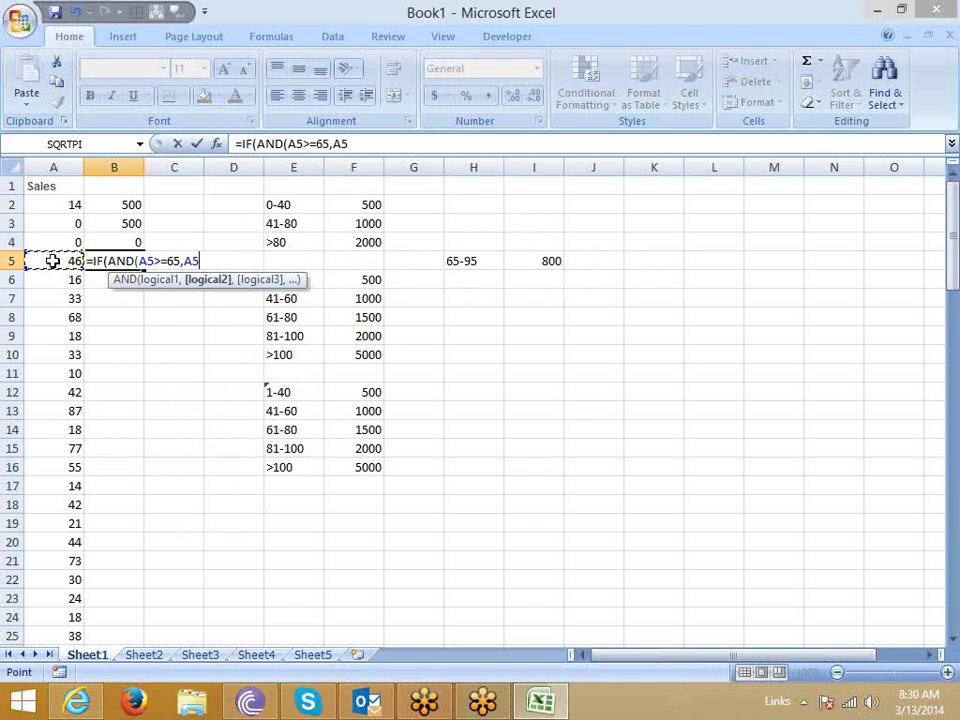
text(<=)
text(95))
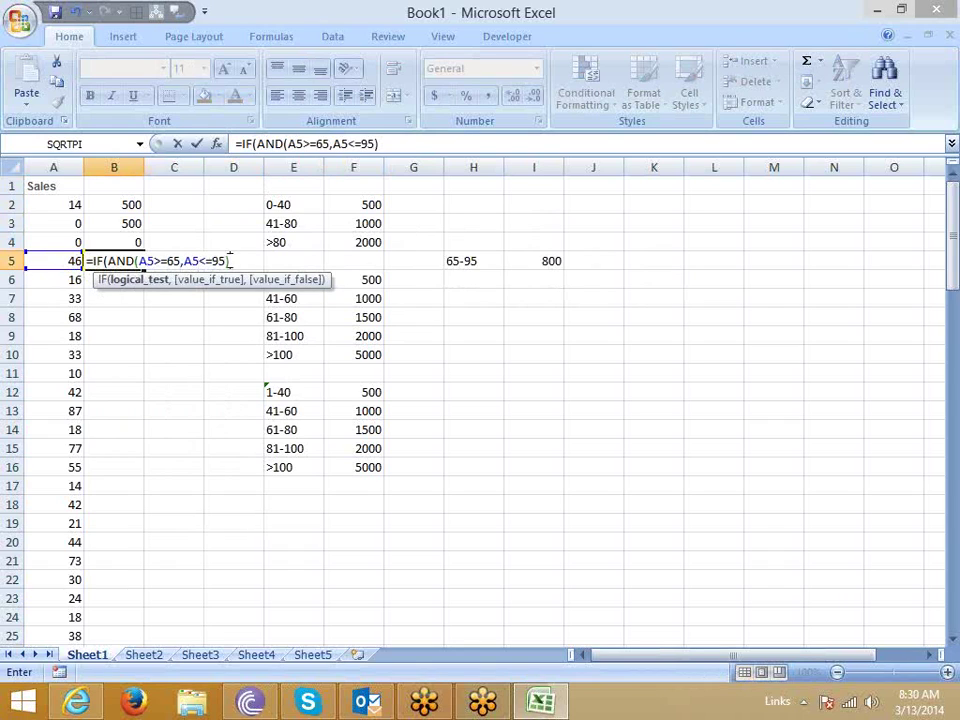
- Finish the formula with ,800,0 to give =IF(AND(A5>=65,A5<=95),800,0) and enter it
drag(229, 261, 108, 260)
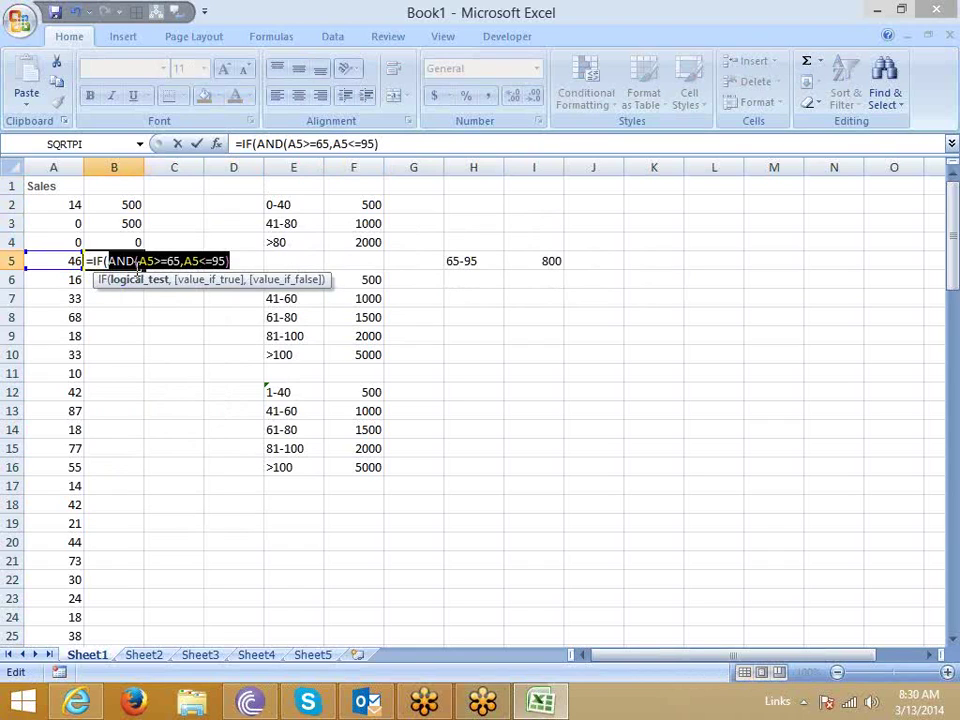
click(236, 261)
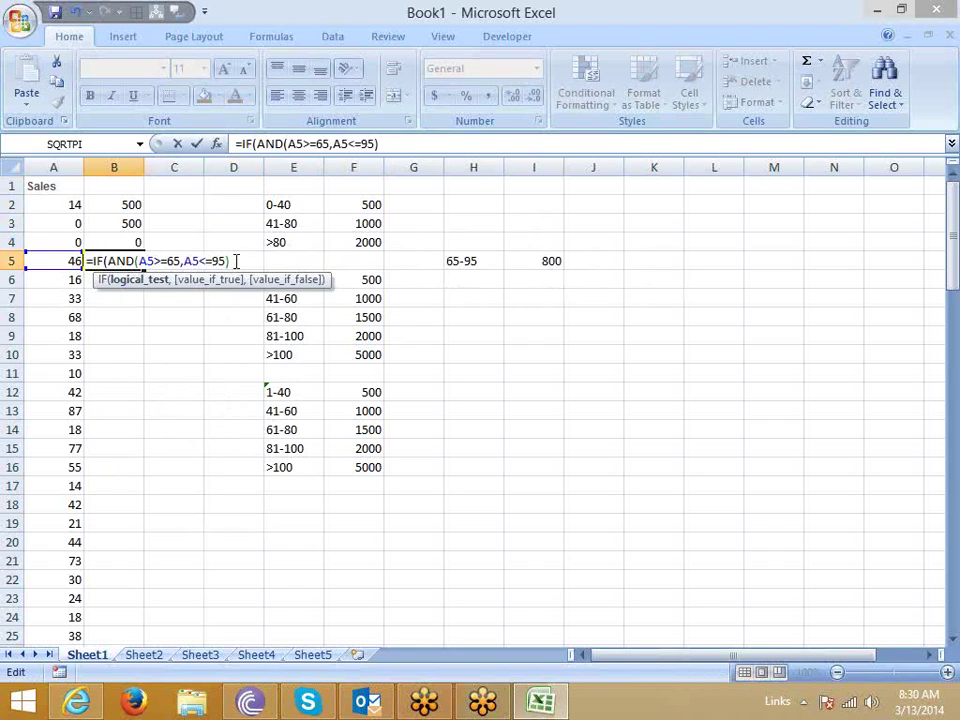
text(,80)
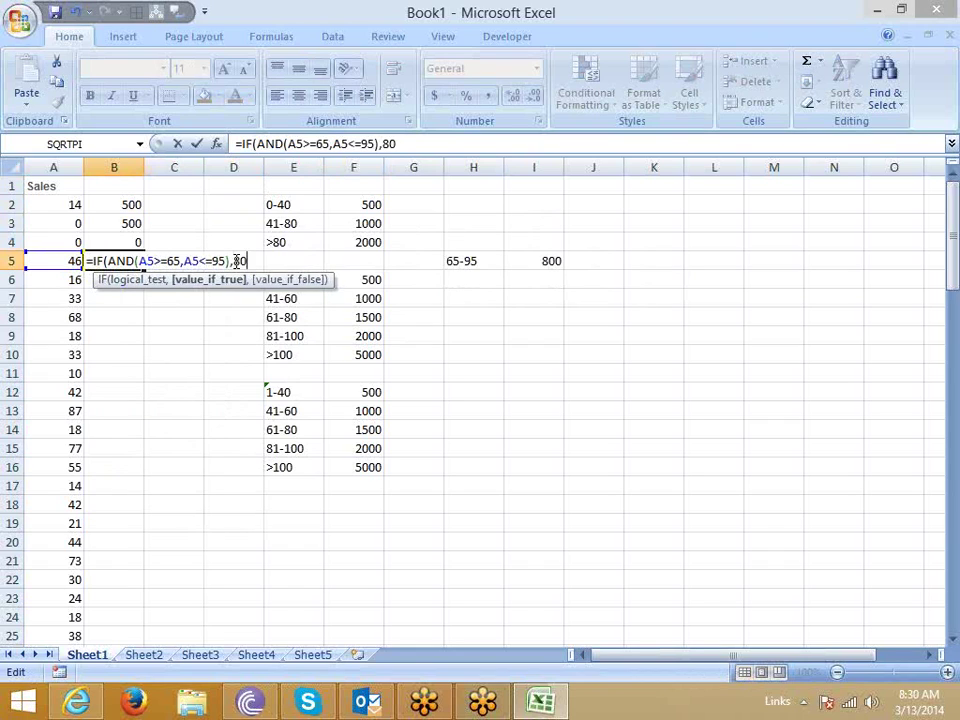
text(0,)
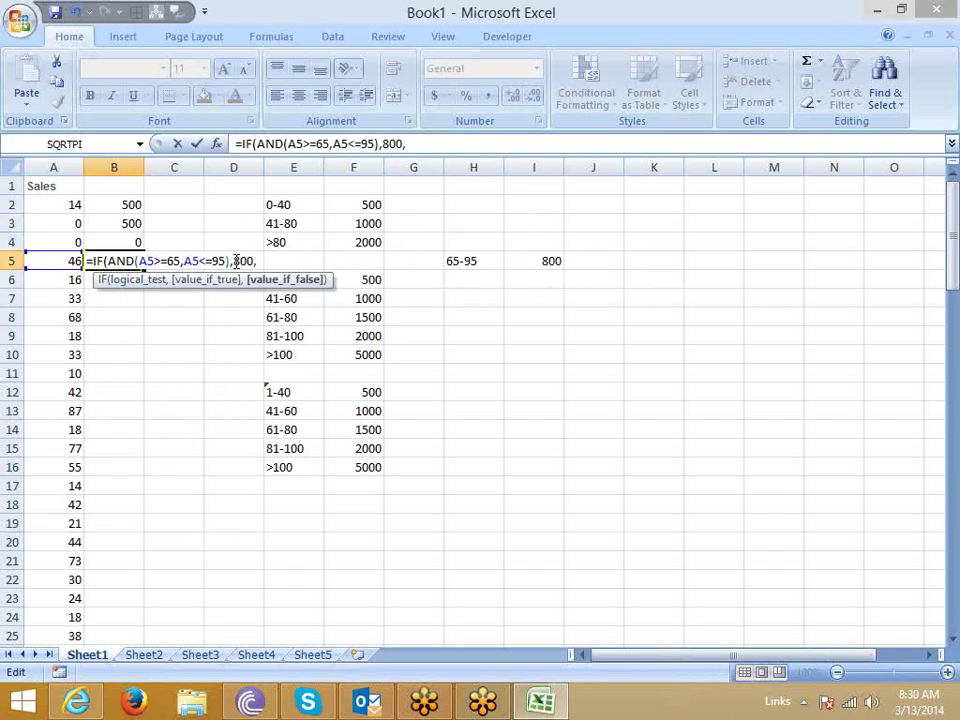
text(0)
key(Return)
key(Return)
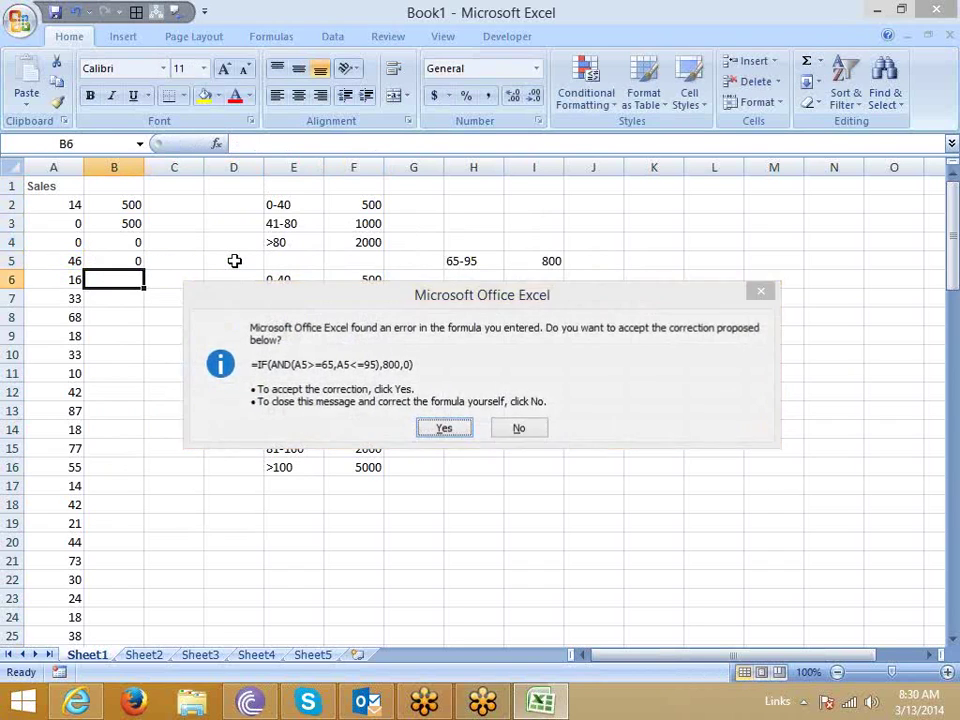
- Accept Excel's correction so B5 holds =IF(AND(A5>=65,A5<=95),800,0)
key(Up)
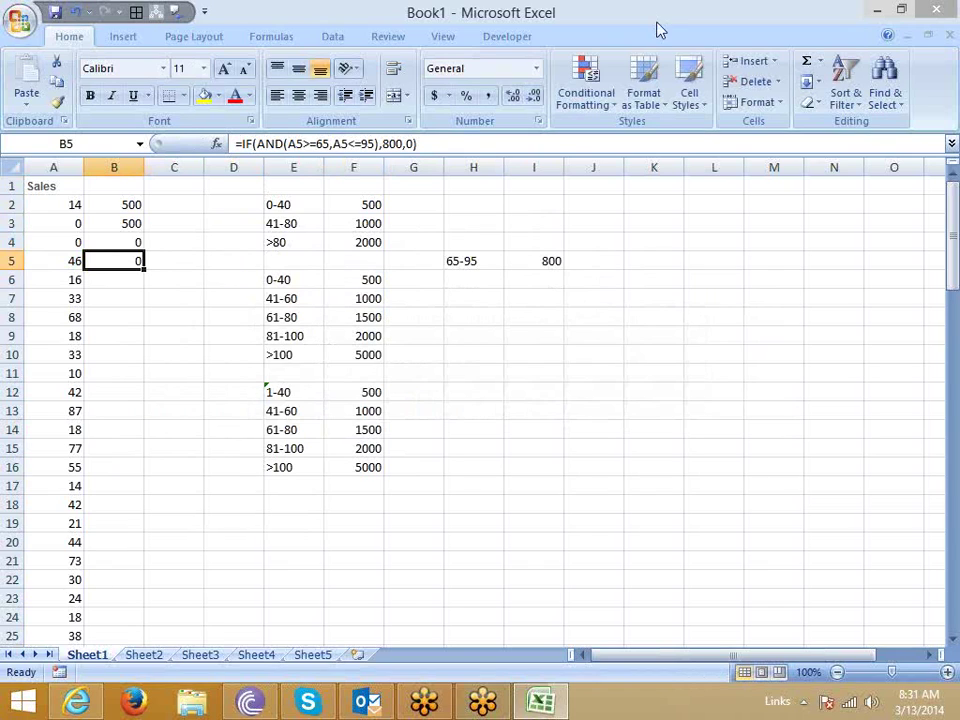
- Use Evaluate Formula on B5 to see that 46 fails the 65-95 test and yields 0
click(268, 37)
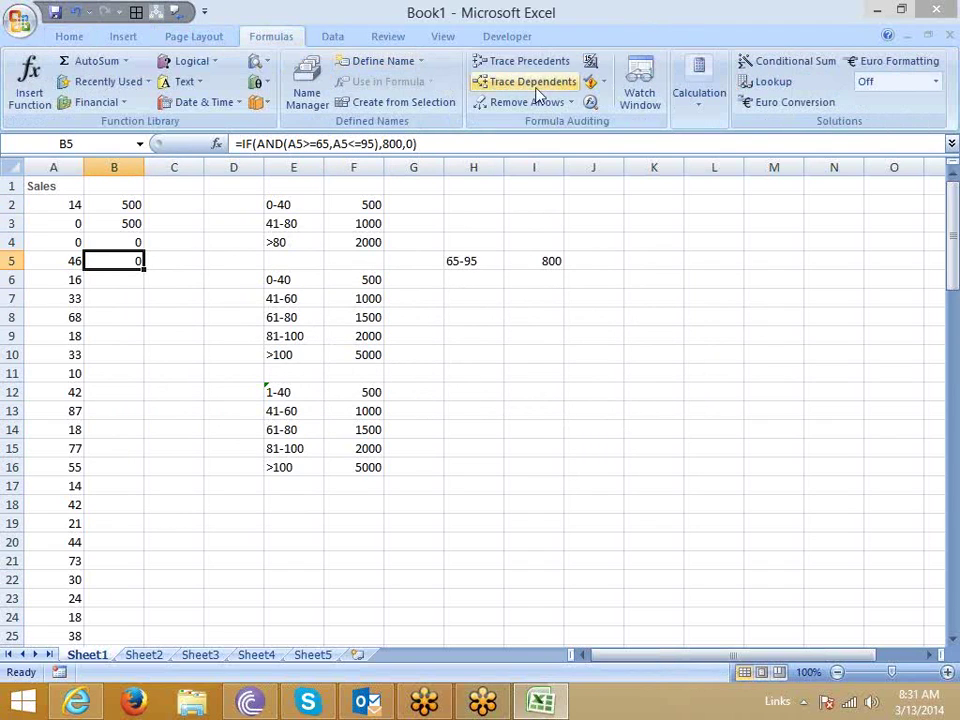
click(590, 102)
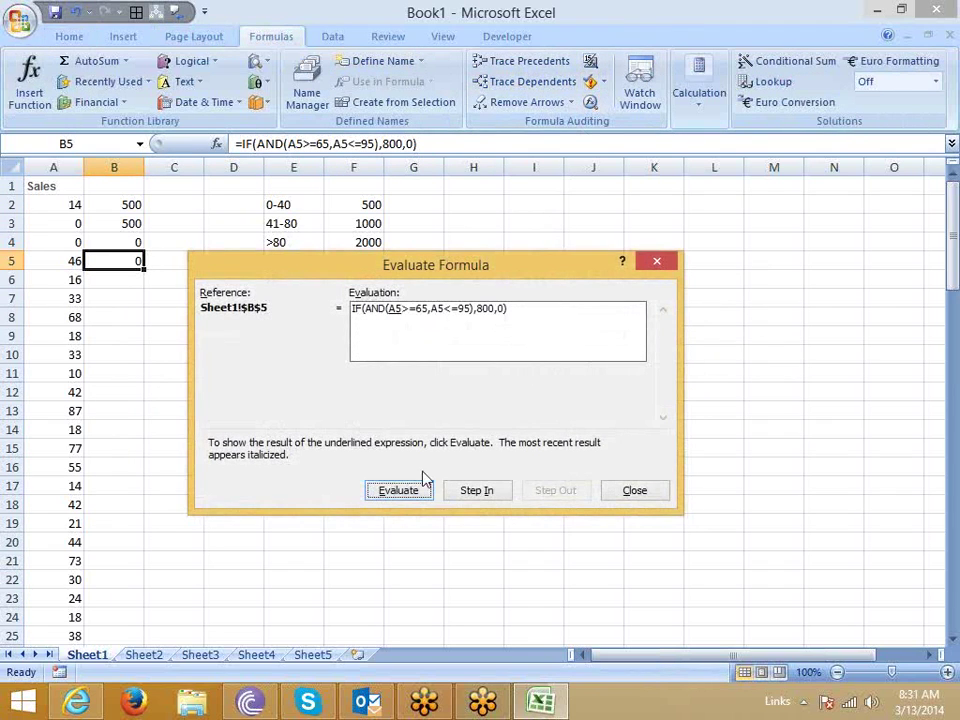
click(403, 491)
click(399, 491)
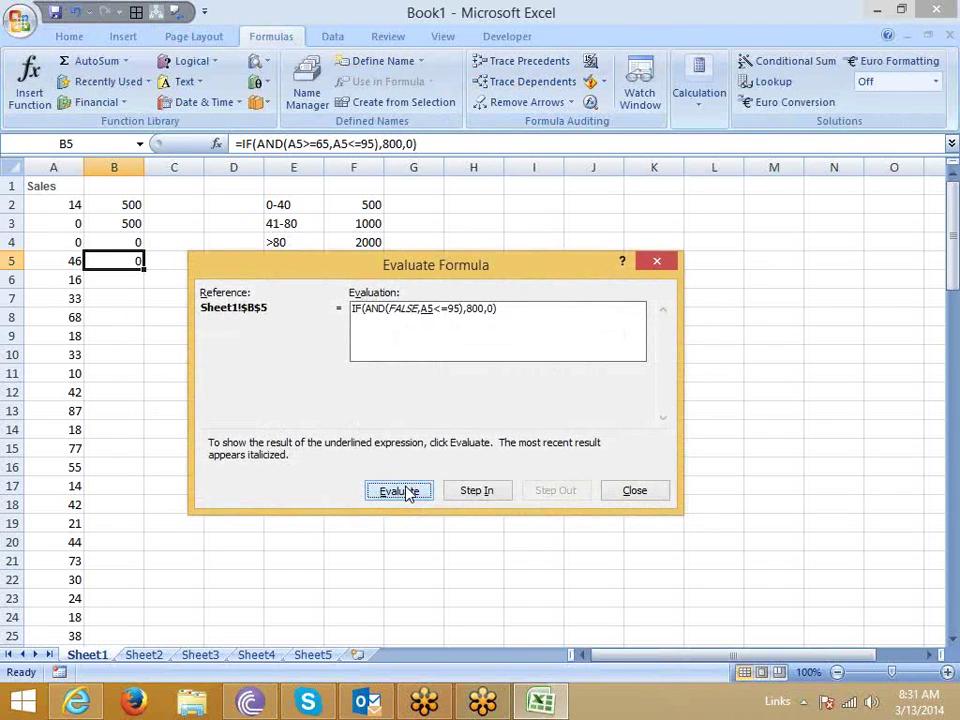
click(399, 491)
click(399, 491)
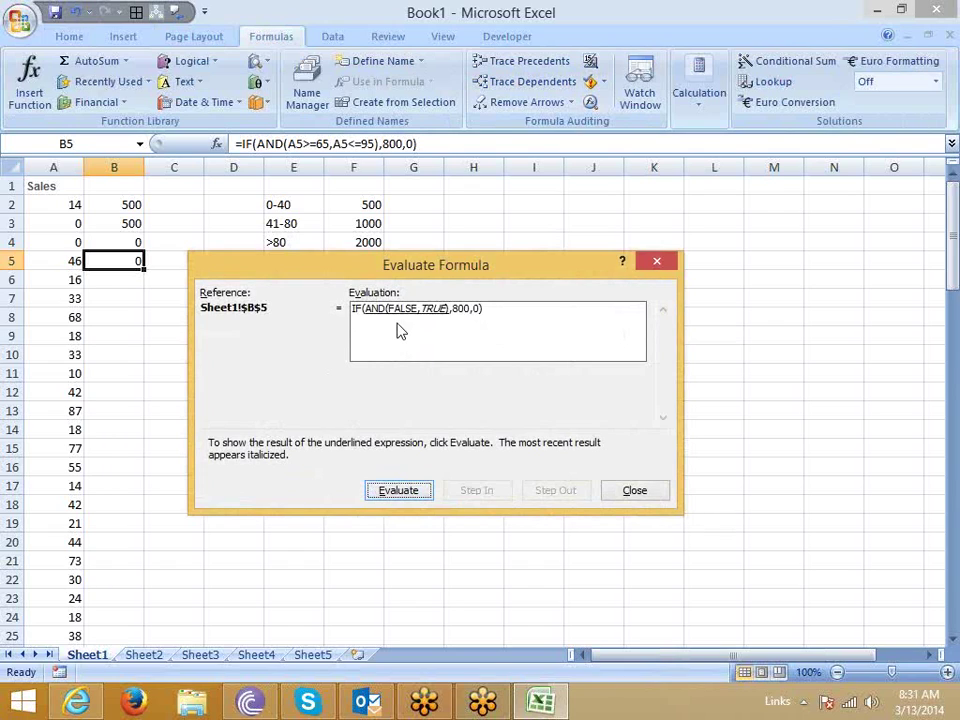
click(384, 496)
click(398, 490)
click(634, 491)
- Change A5's mark to 68 so B5 returns 800
click(75, 258)
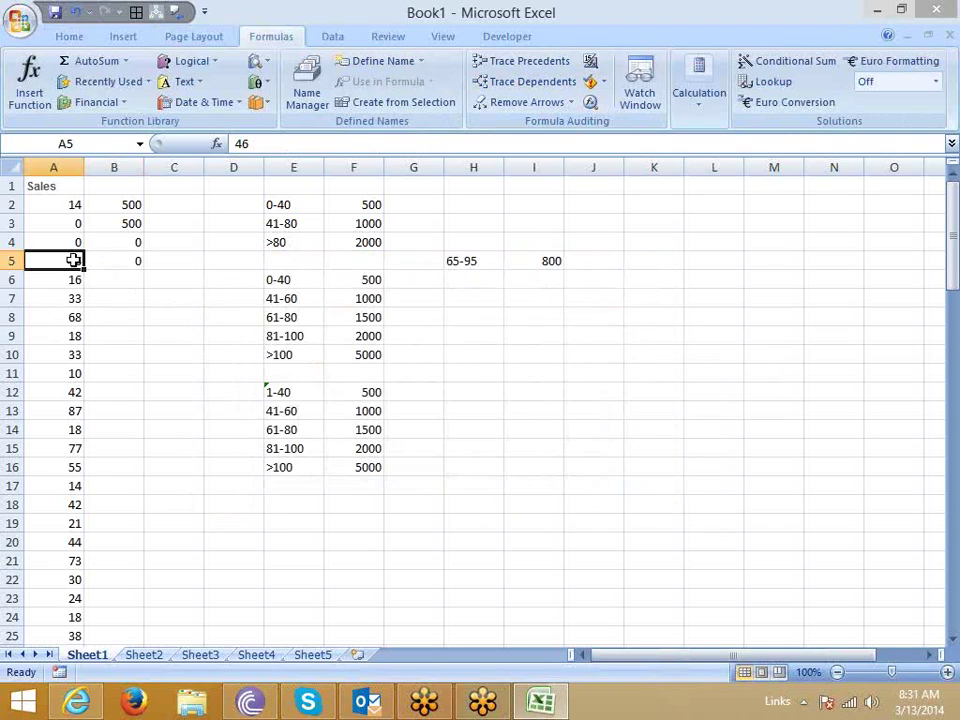
text(68)
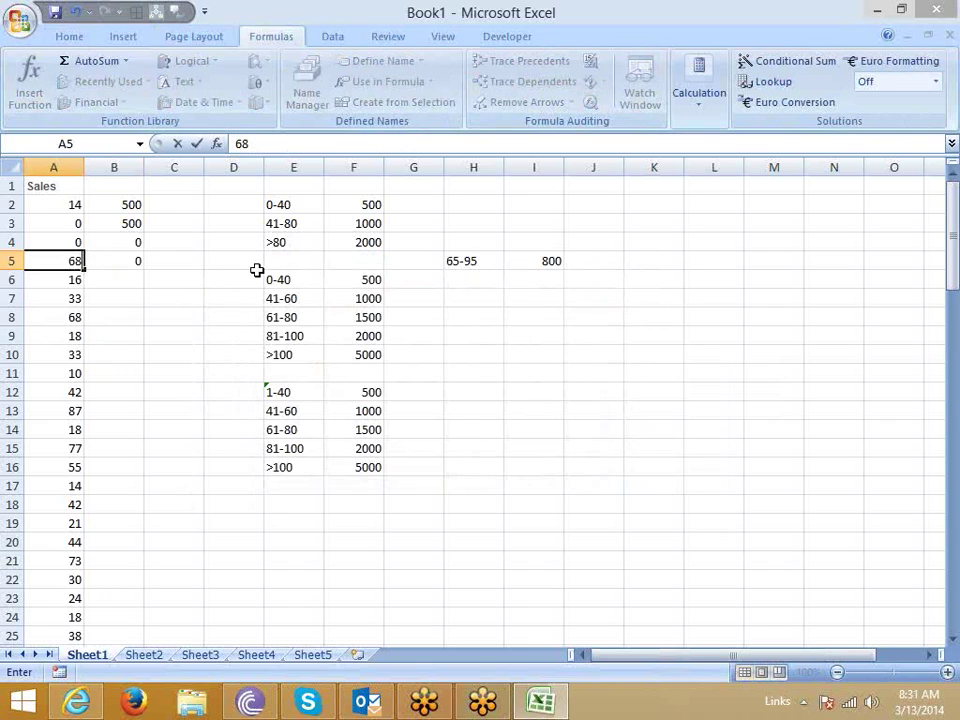
key(Return)
key(Up)
key(Right)
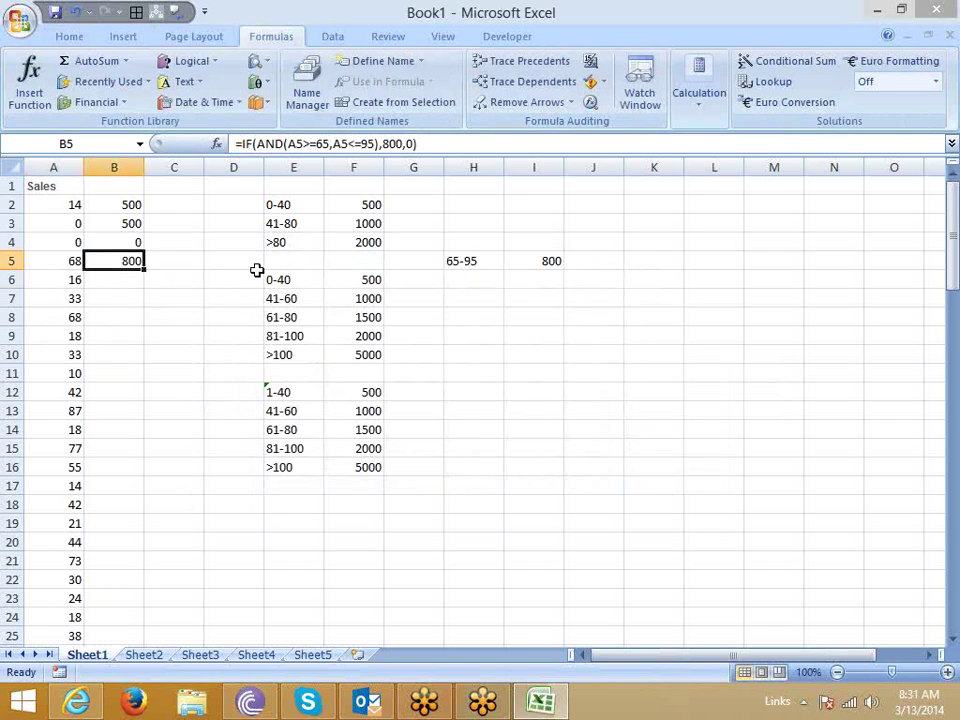
click(590, 102)
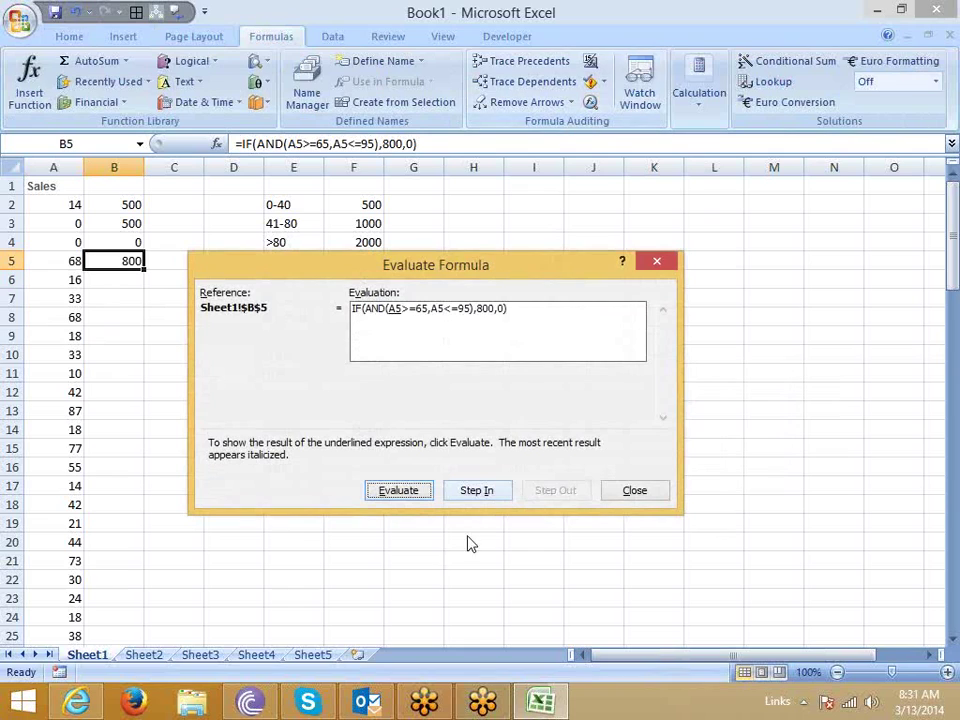
click(407, 500)
click(407, 500)
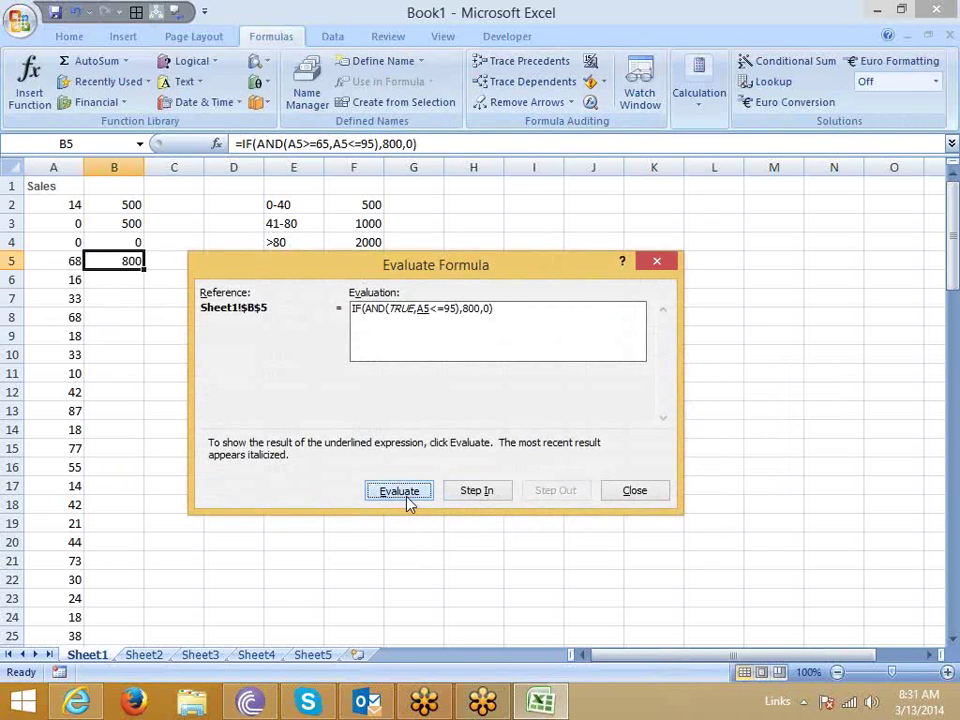
click(407, 500)
click(407, 500)
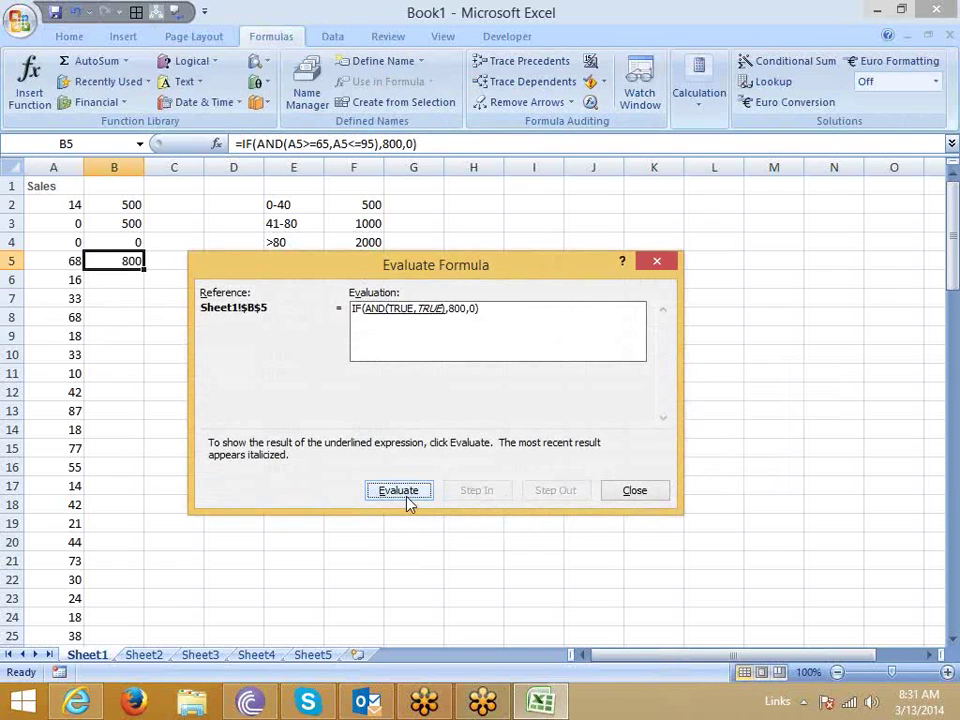
click(407, 500)
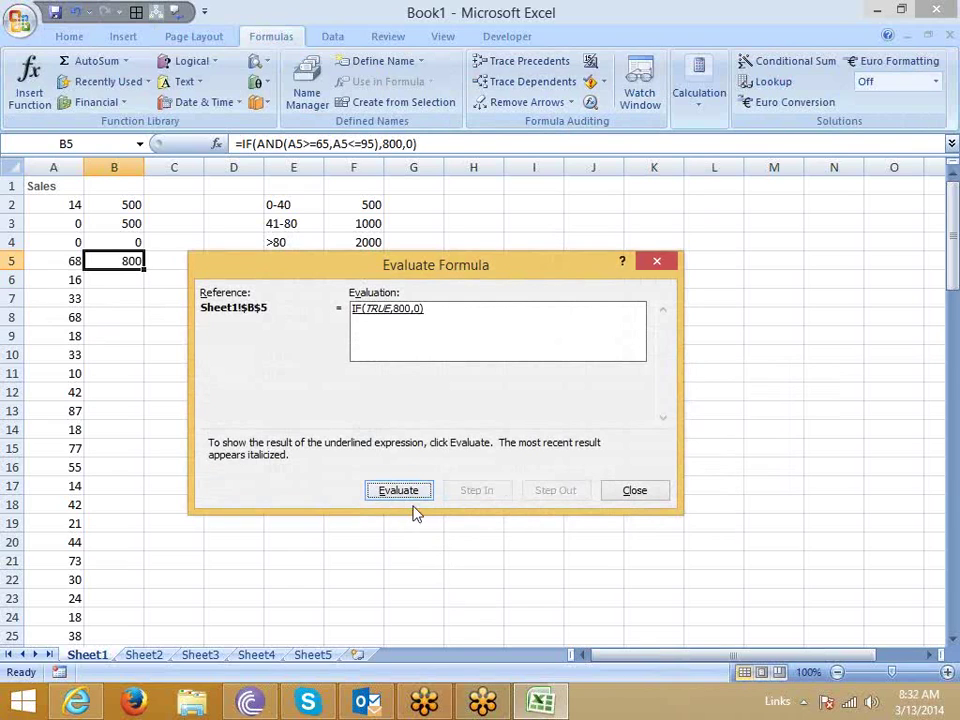
click(410, 505)
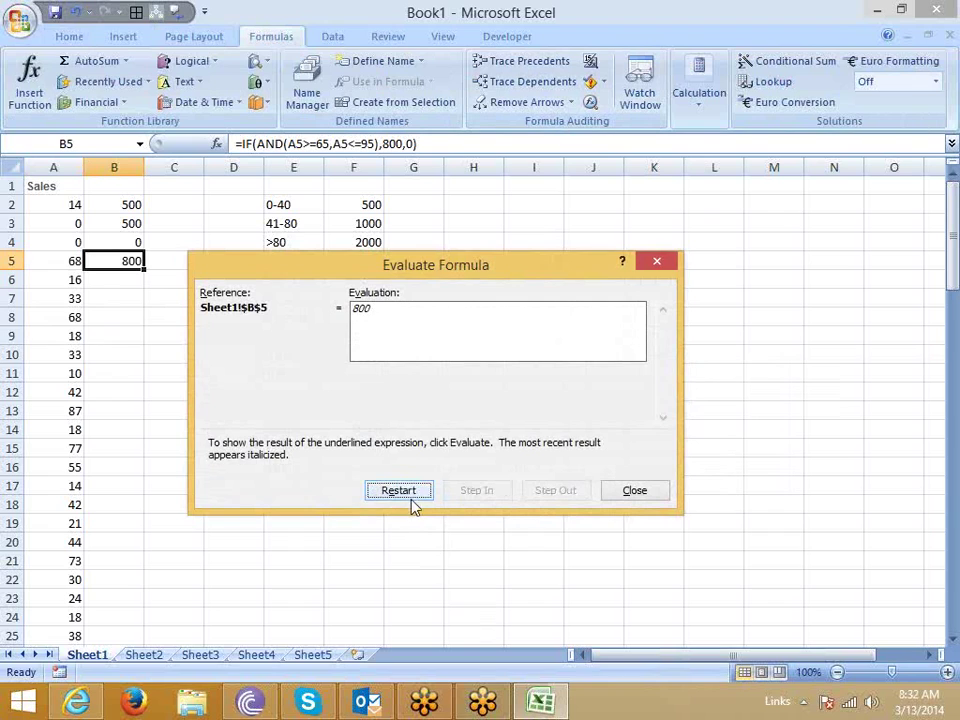
click(634, 490)
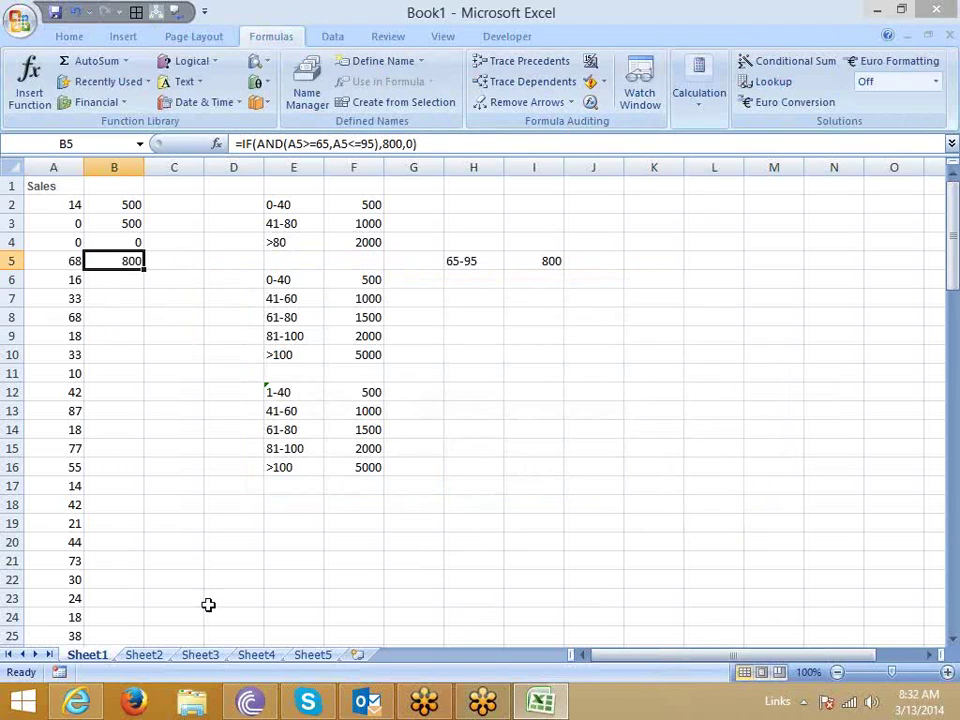
- On Sheet2, put the header Score in cell A1
click(143, 654)
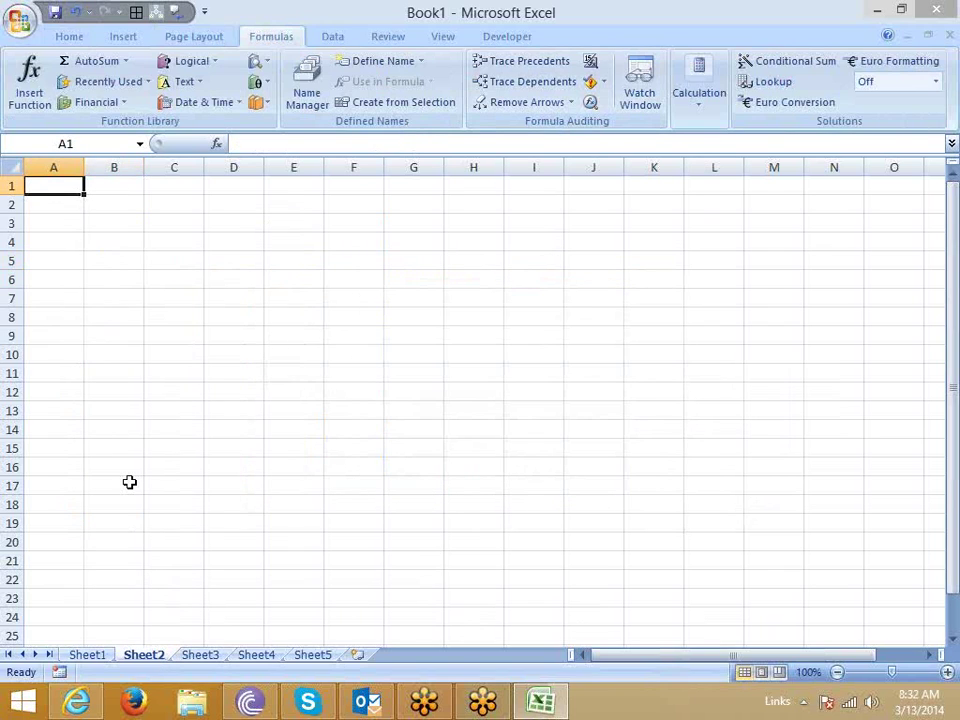
text(SAle)
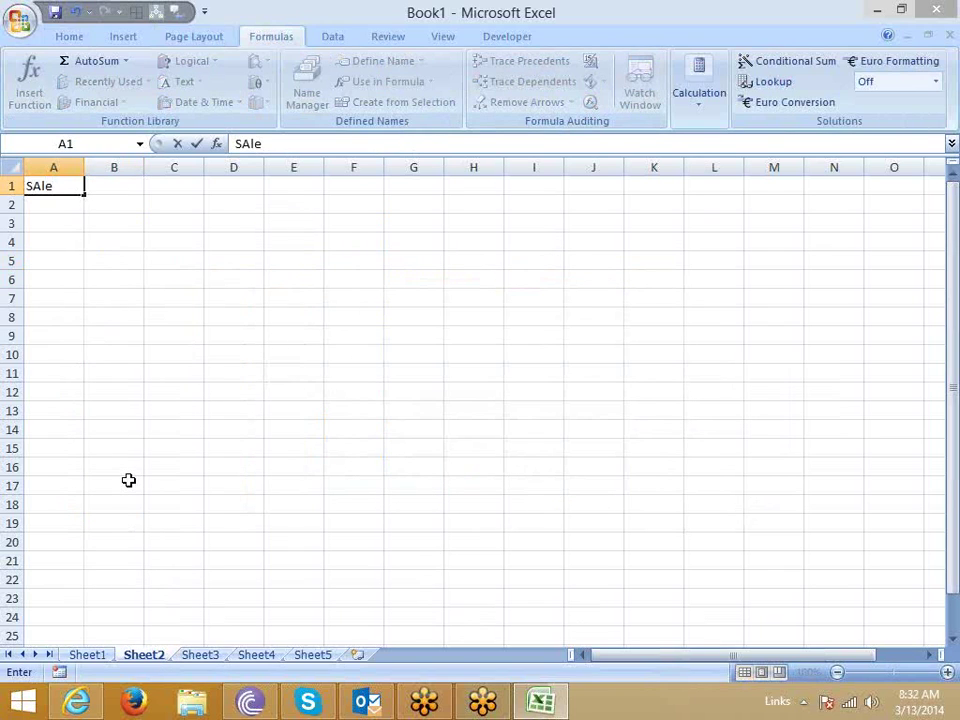
key(Escape)
text(Sub)
key(Tab)
click(47, 186)
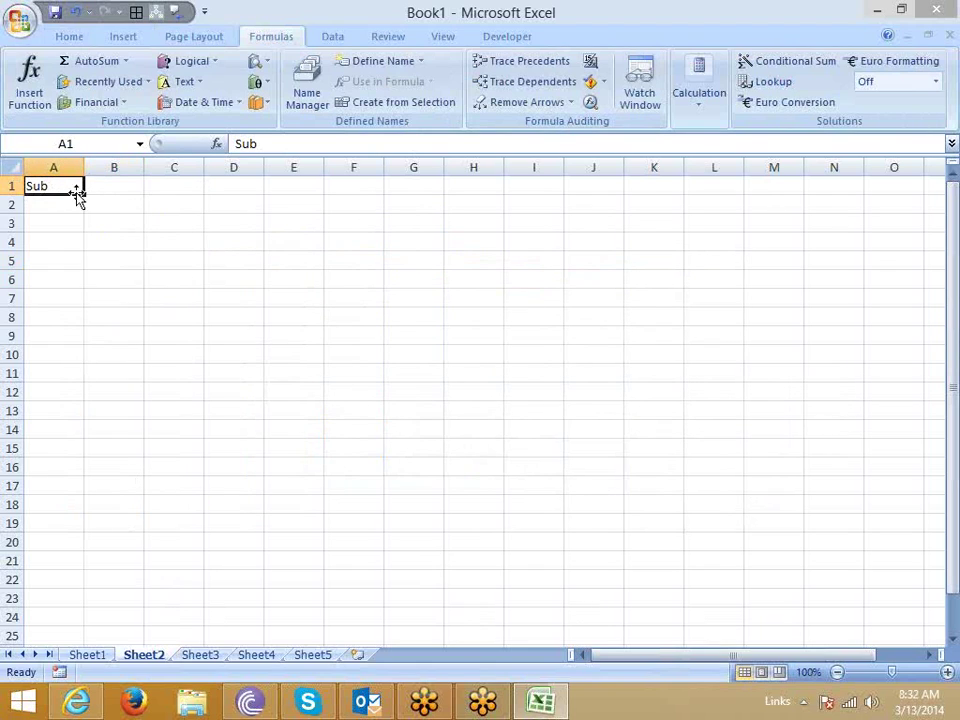
double_click(63, 188)
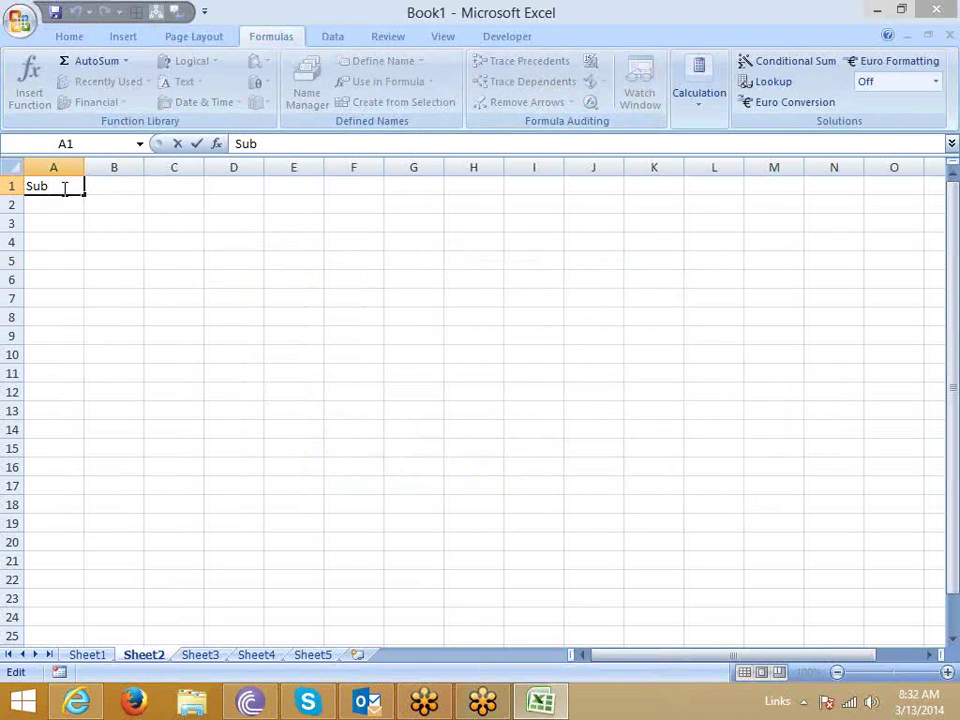
key(Escape)
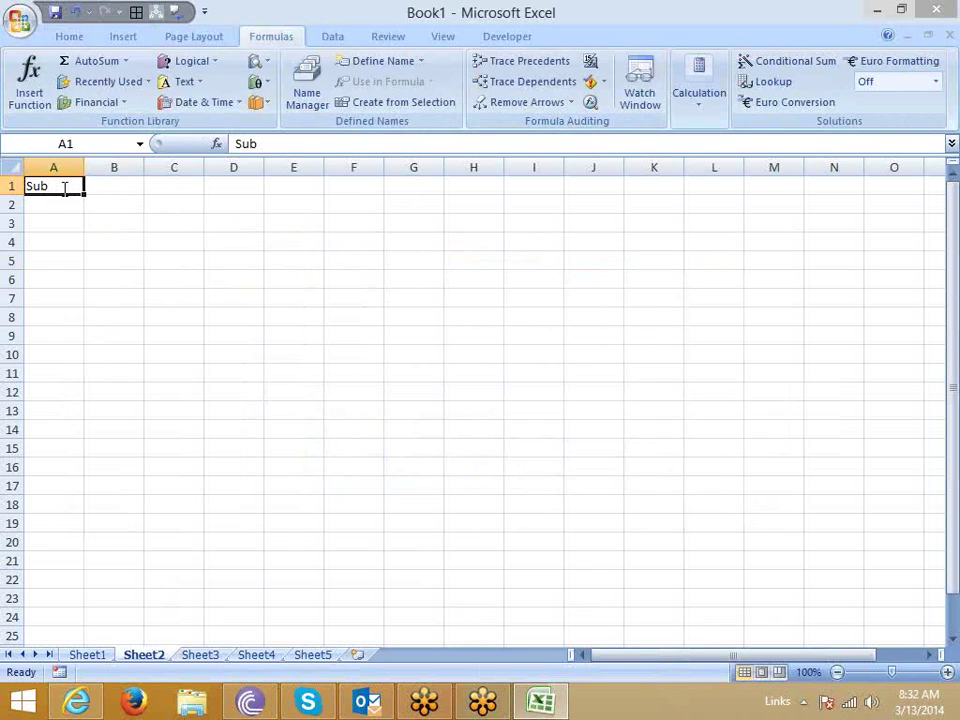
text(Score)
key(Return)
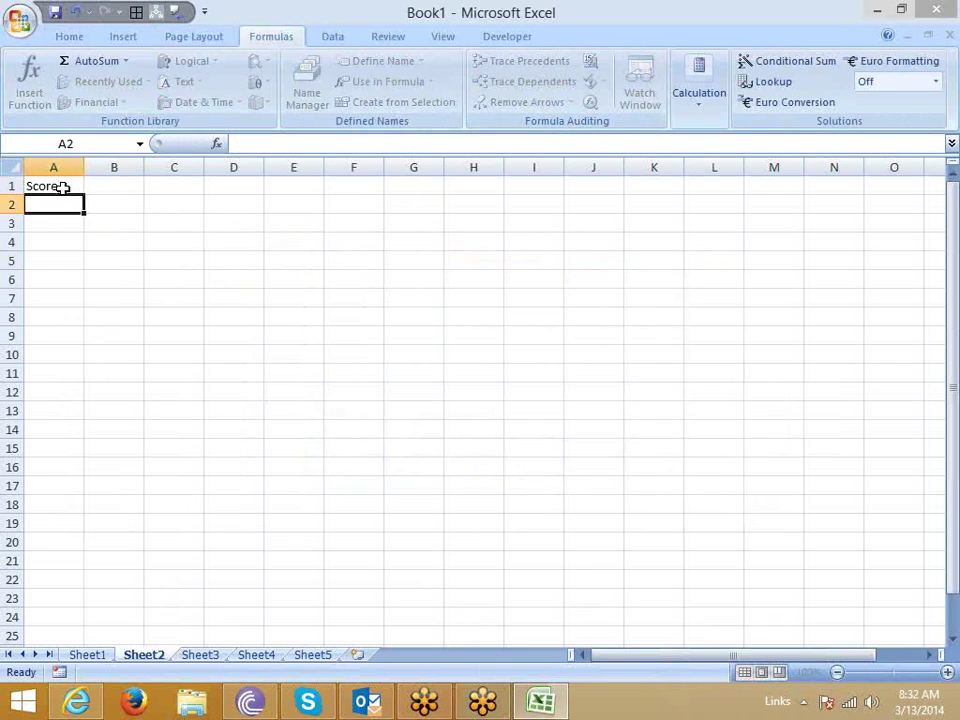
- Enter =RANDBETWEEN(10,90) in A2 and fill it down to A35
text(=ra)
key(Down)
key(Down)
key(Tab)
text(10)
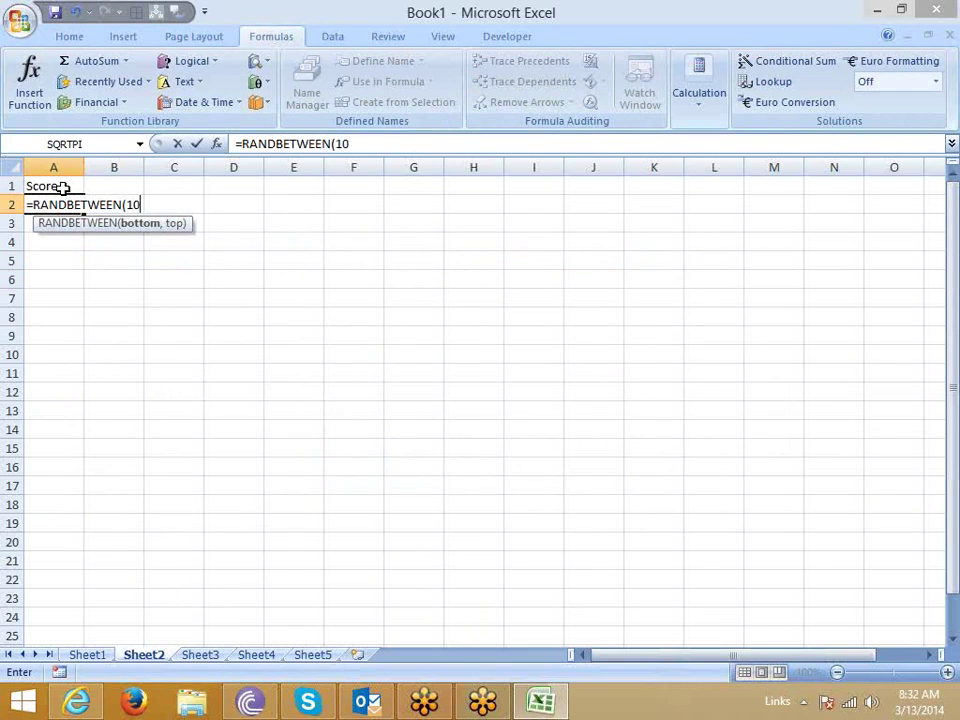
text(,90)
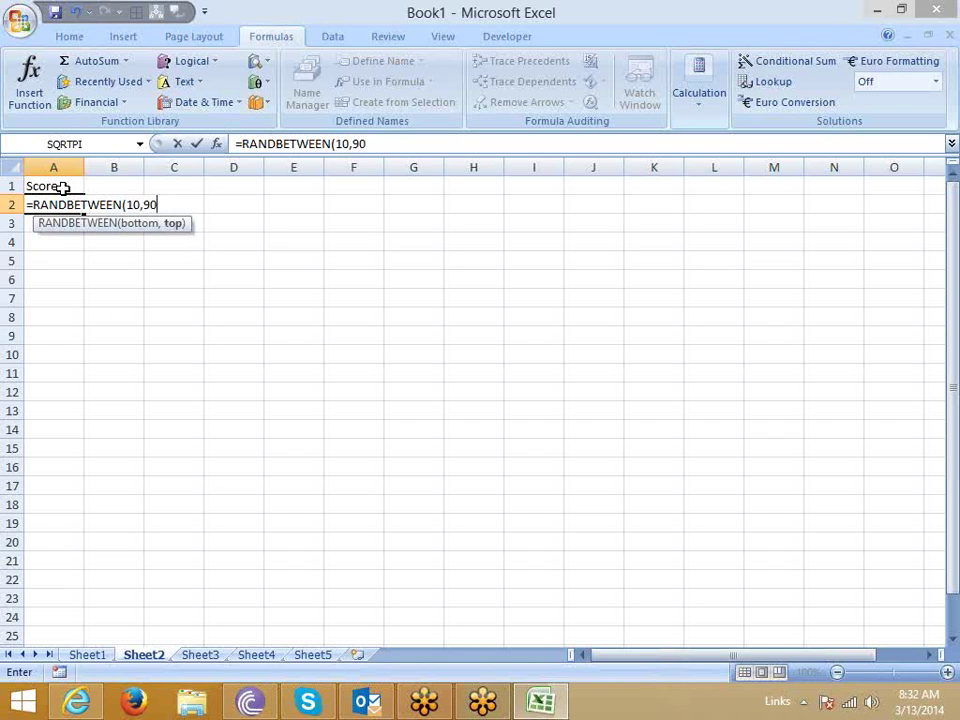
key(Return)
key(Up)
key(shift+Down)
key(shift+Down)
key(shift+Down)
key(shift+Down)
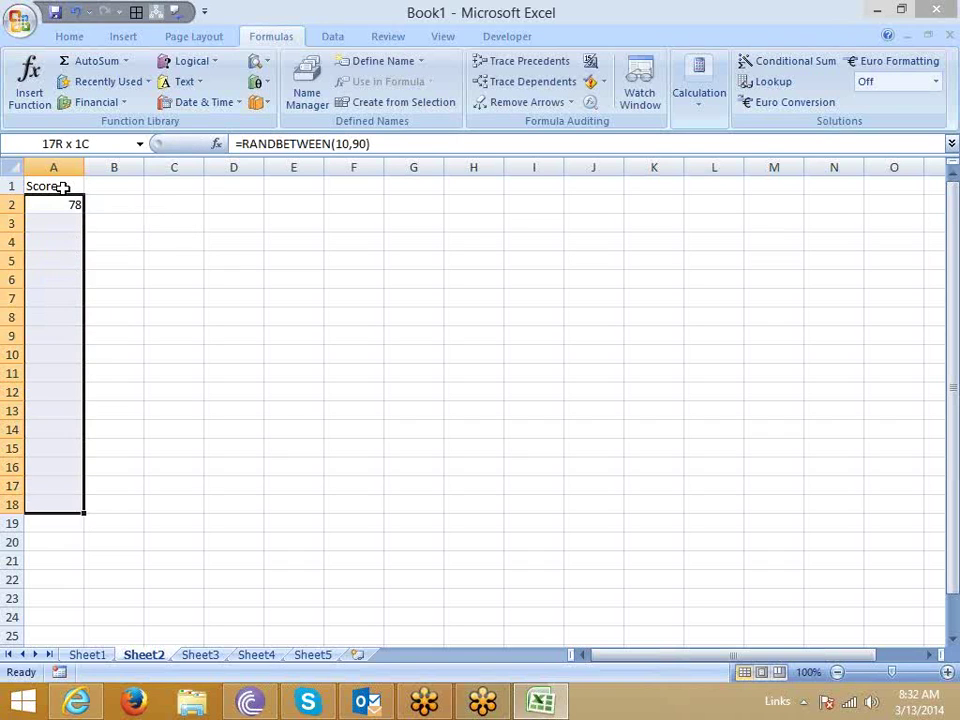
key(shift+Down)
key(shift+Down)
key(shift+Down)
key(ctrl+d)
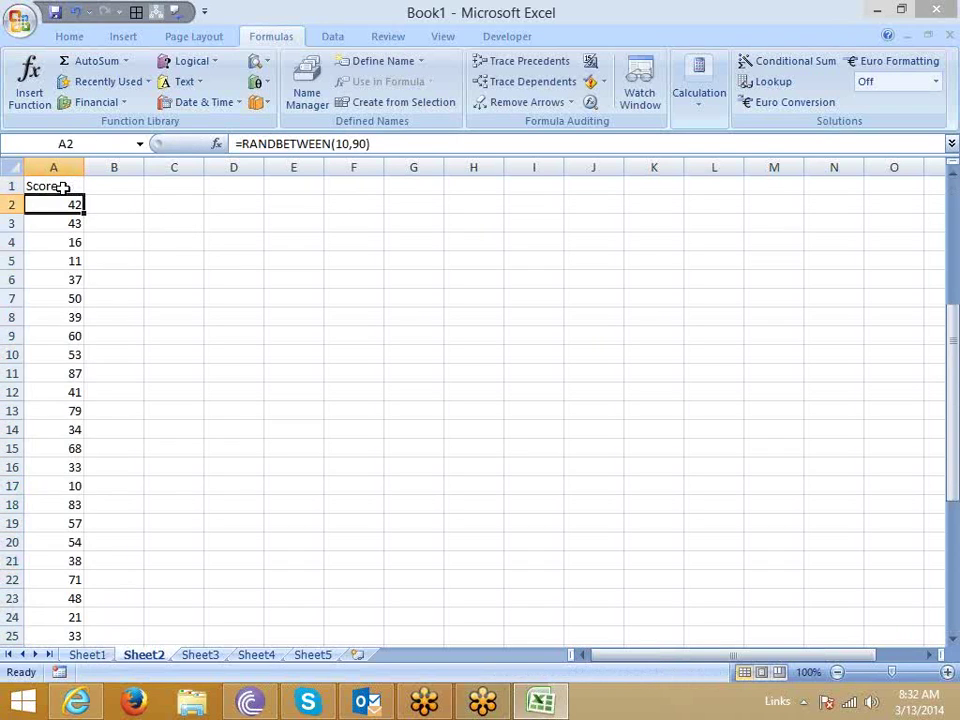
- Copy the random scores and paste them back as fixed values
key(ctrl+c)
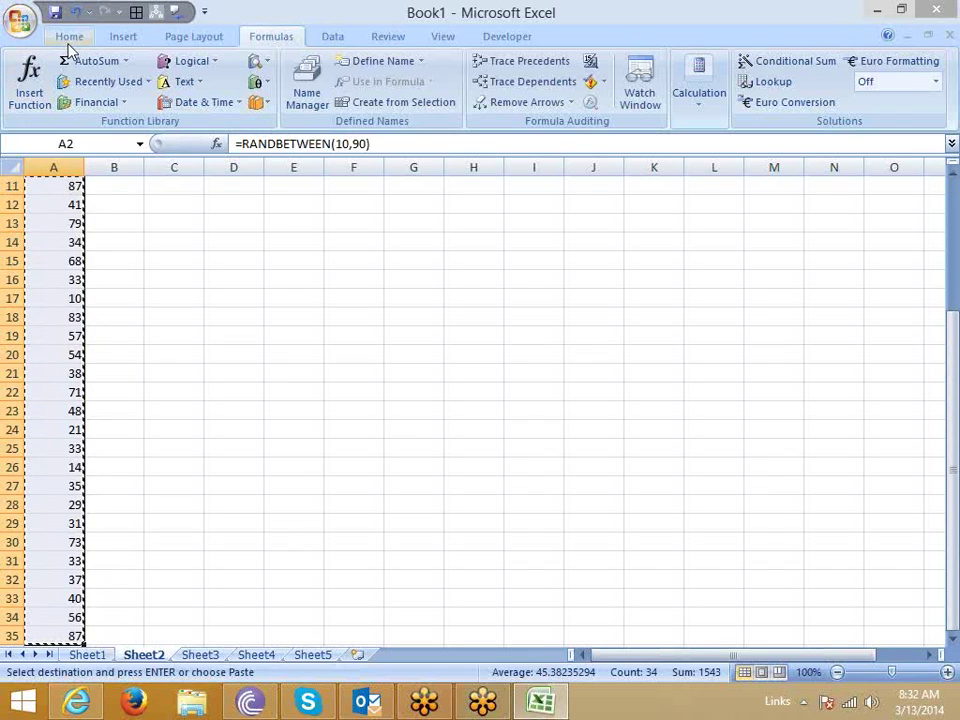
scroll(45, 103, up, 3)
click(27, 104)
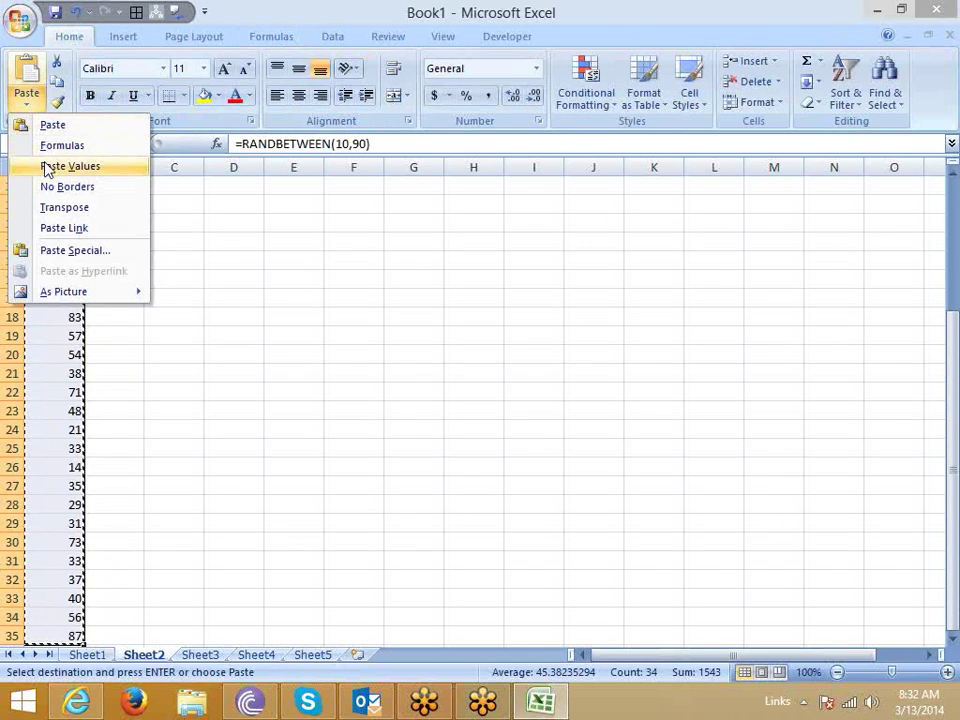
click(43, 163)
key(Escape)
key(ctrl+Home)
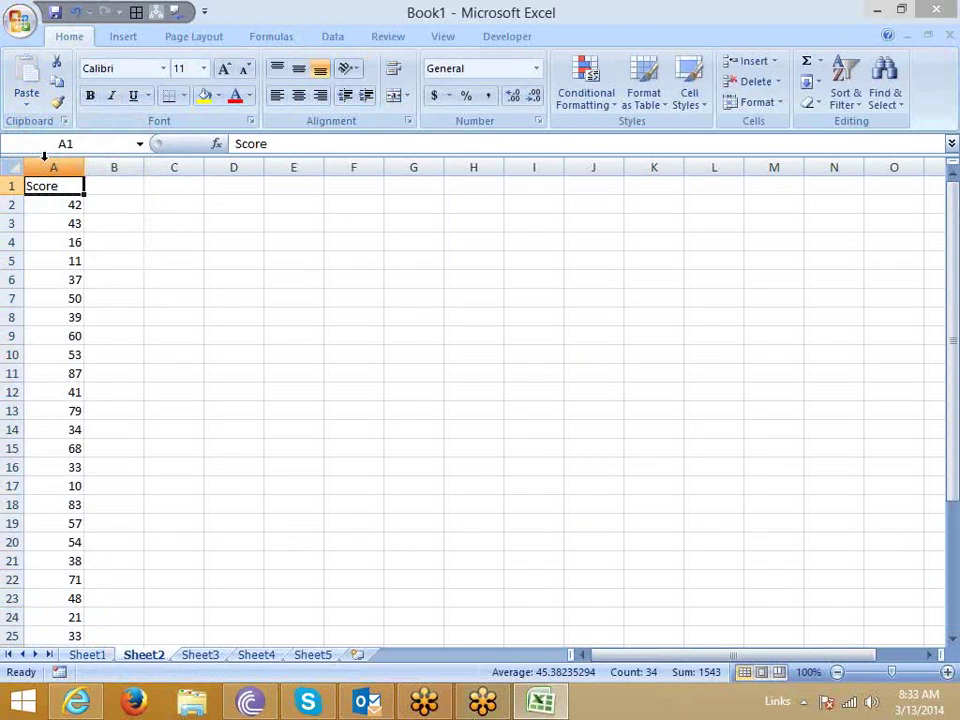
- Enter 95 as the maximum marks in cell B1
key(Right)
text(9)
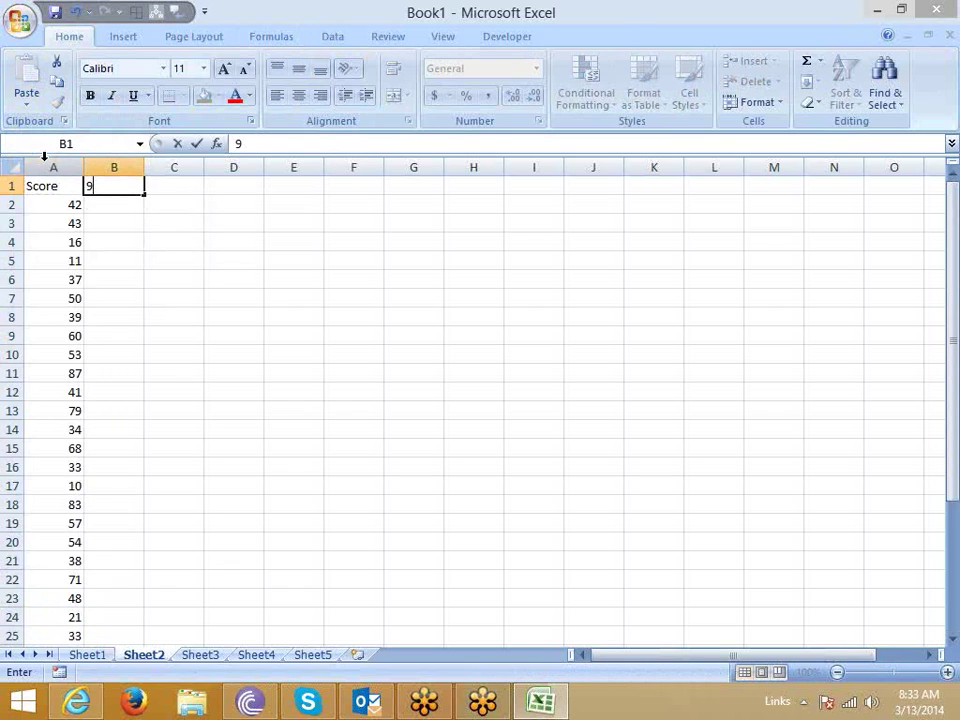
text(5)
key(Left)
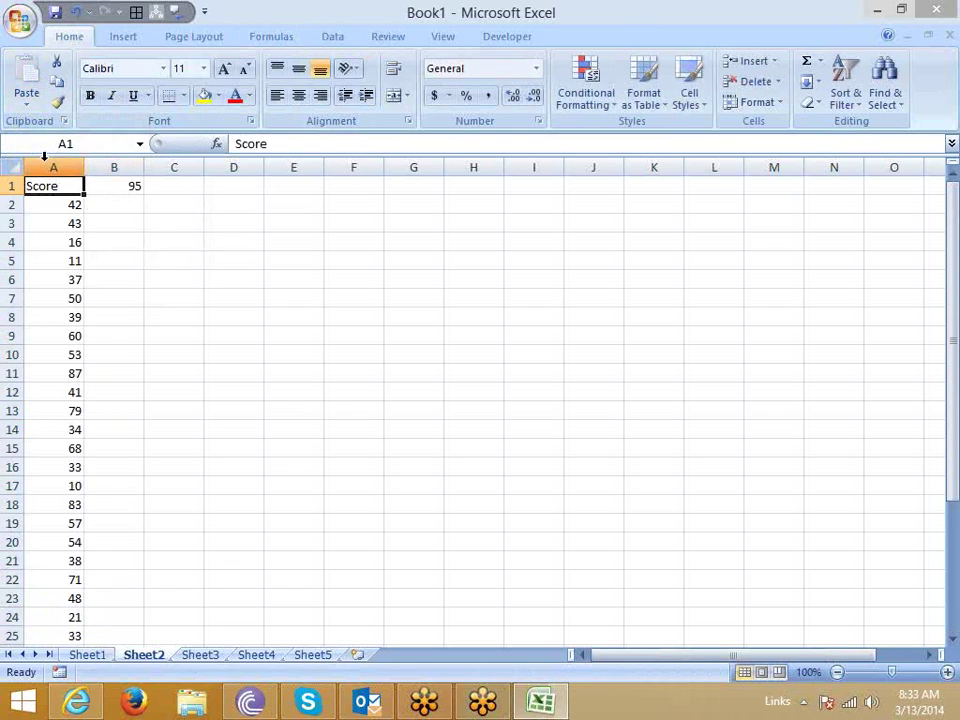
key(Right)
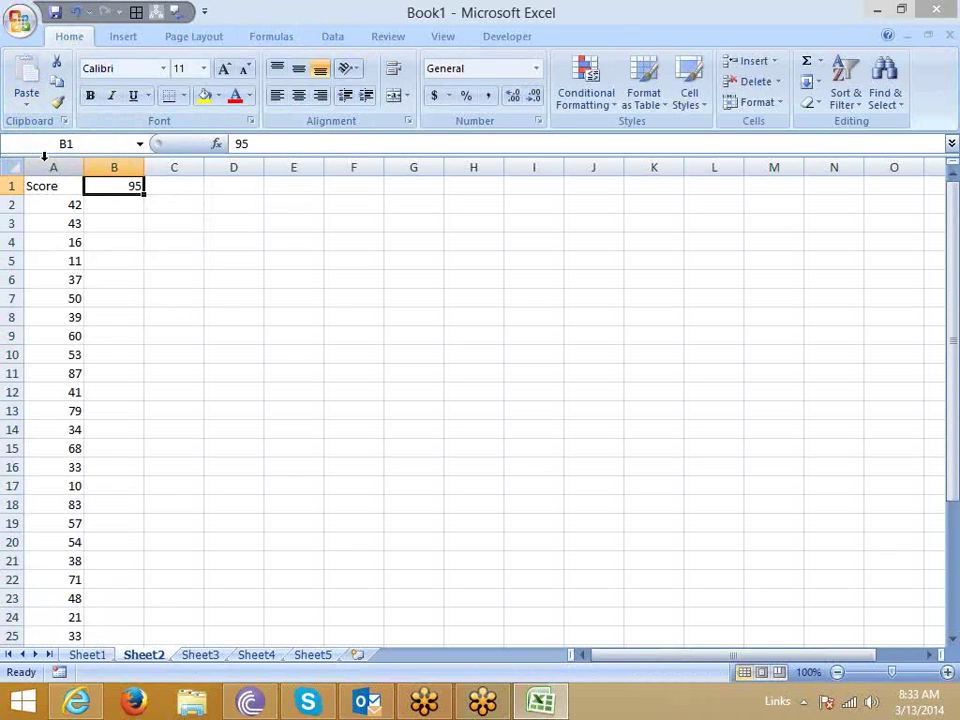
key(Right)
key(Right)
key(Right)
- Enter the first two grade rows in E3:F4: 0-30% → C and 31%-60% → B
key(Down)
key(Down)
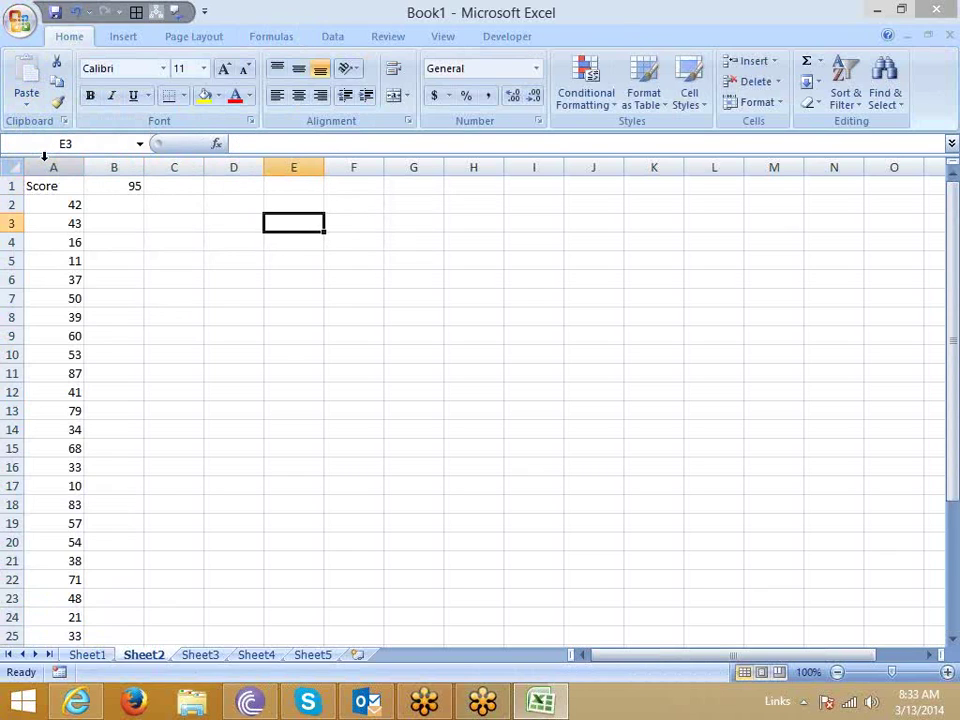
text(0-)
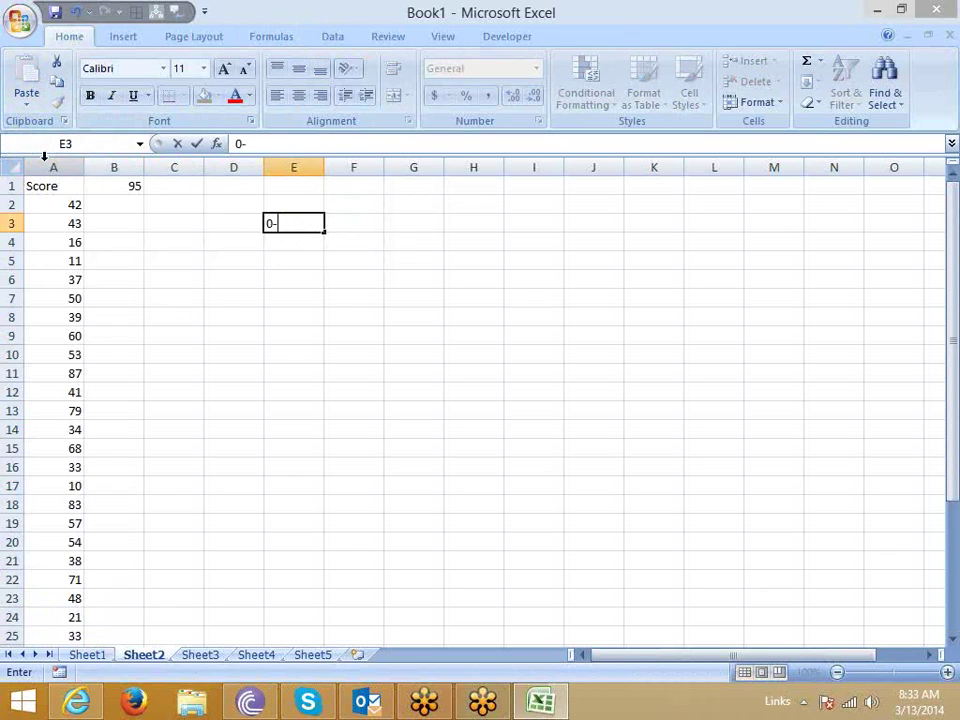
text(3)
text(0%)
key(Return)
key(Up)
key(Right)
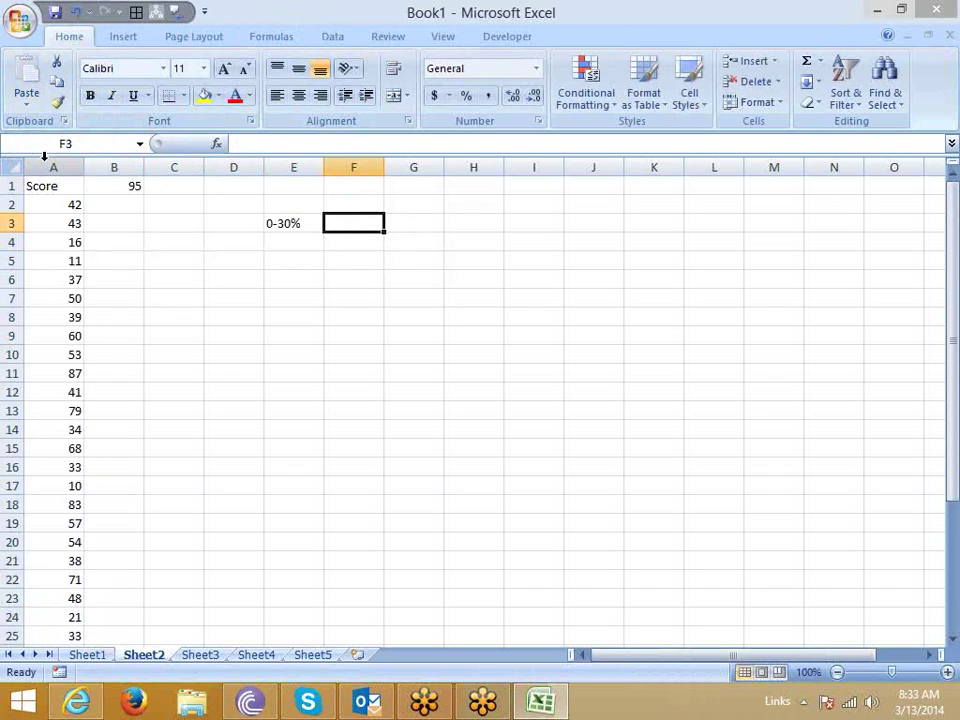
text(C)
key(Return)
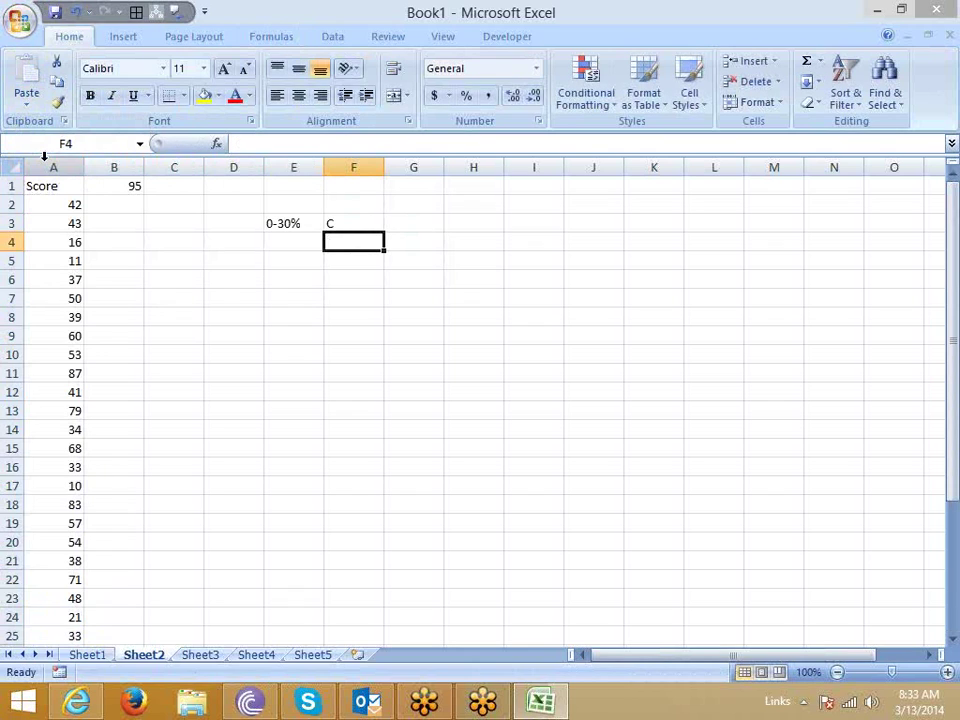
key(Left)
text(31)
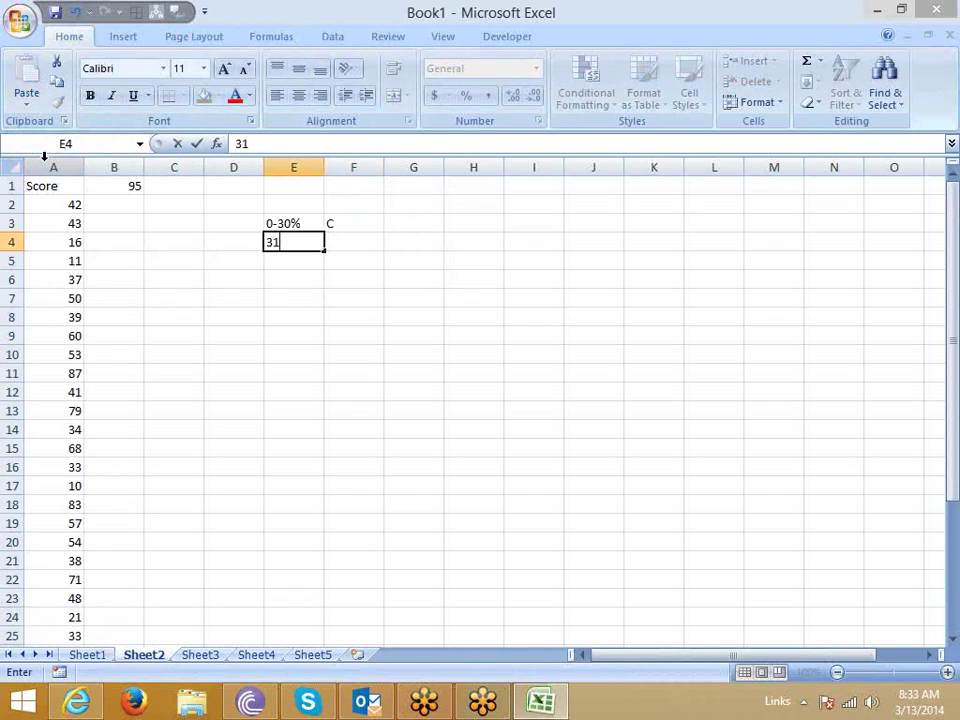
text(%-)
text(60)
text(%)
key(Return)
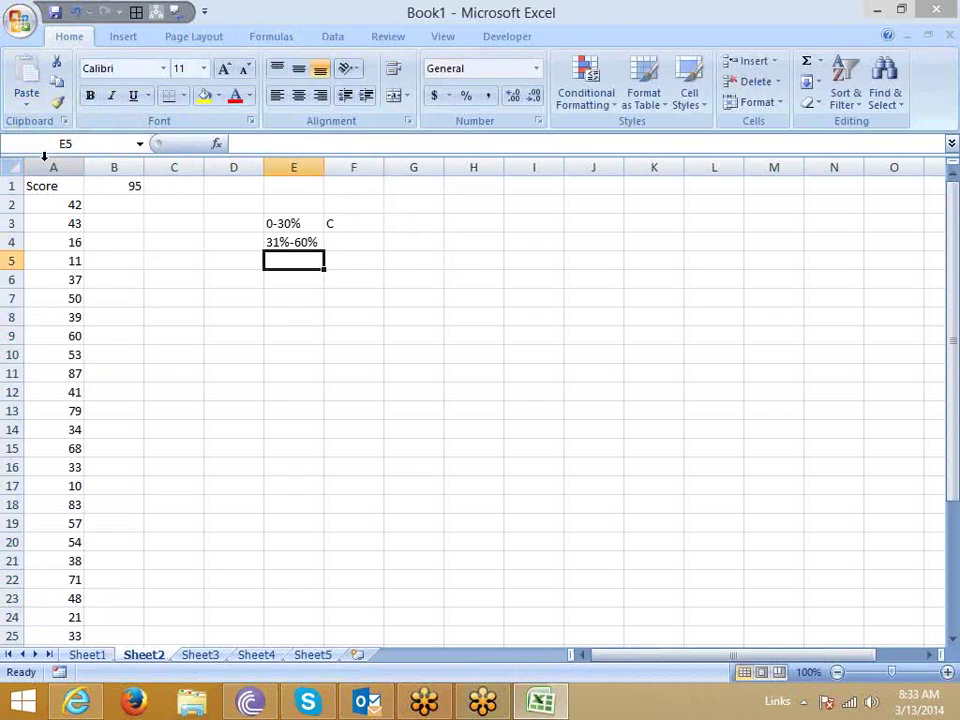
key(Right)
key(Up)
text(B)
key(Return)
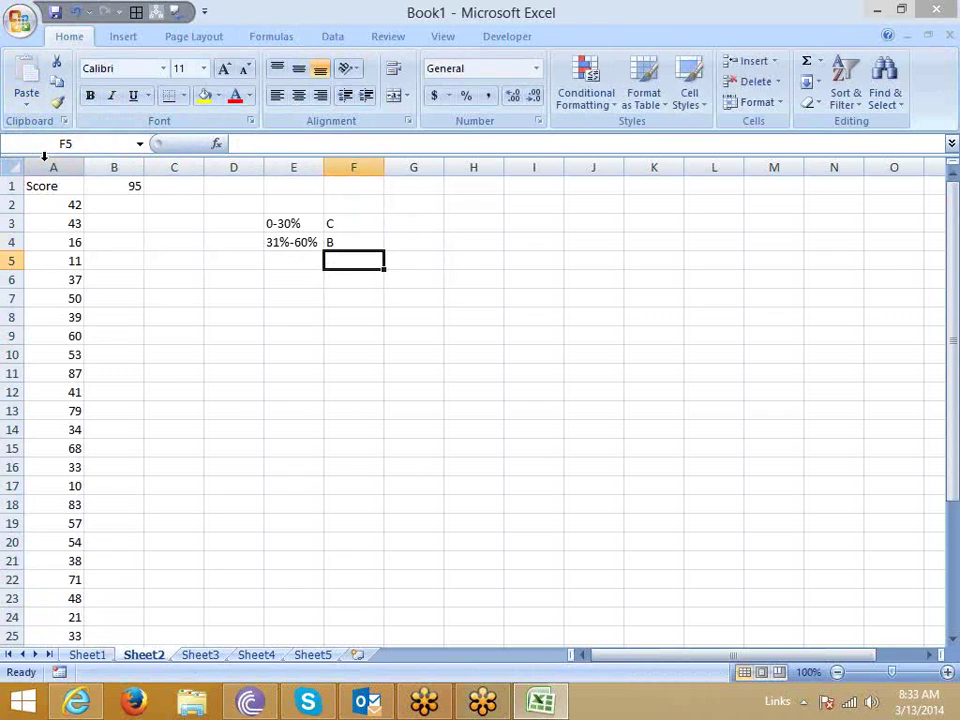
- Enter the remaining grade rows in E5:F6: 61%-90% → A and >90% → A+
key(Left)
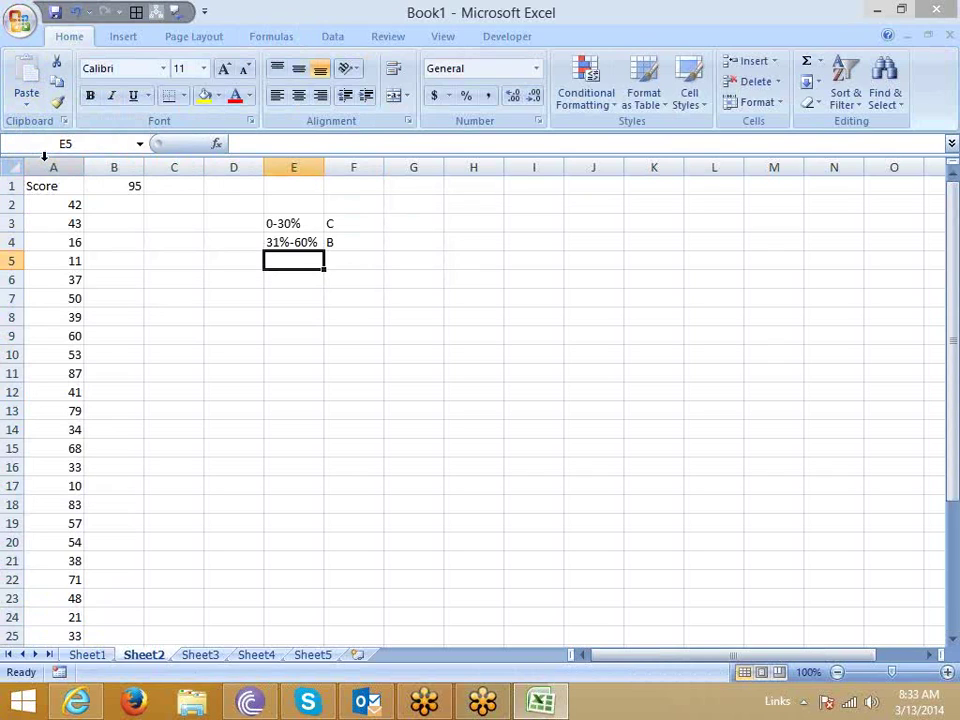
text(61)
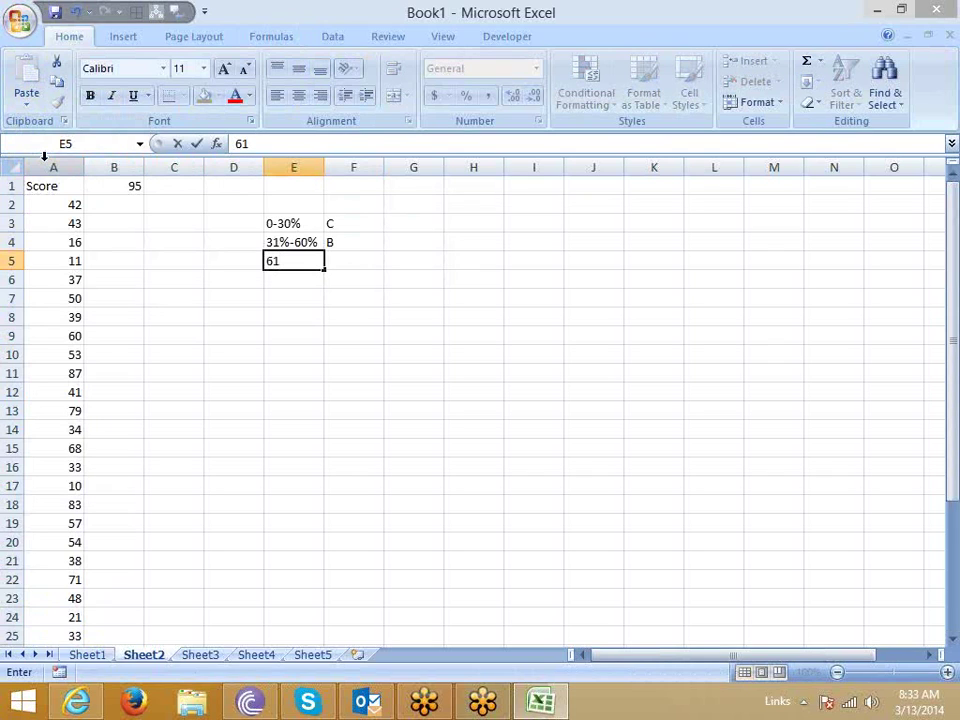
text(%-)
text(90%)
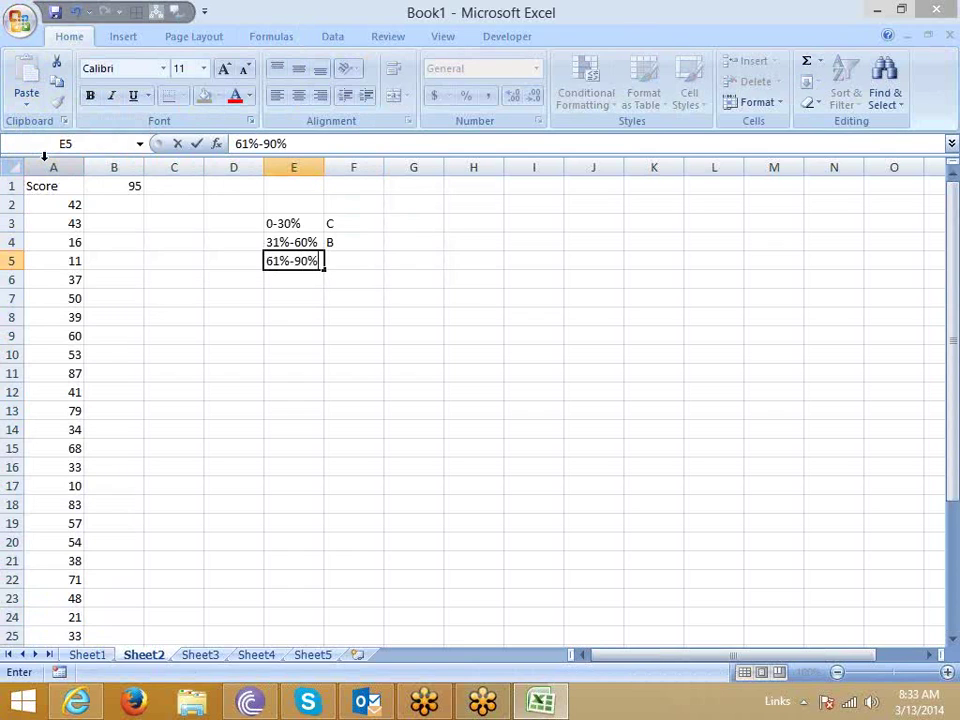
key(Return)
key(Right)
key(Up)
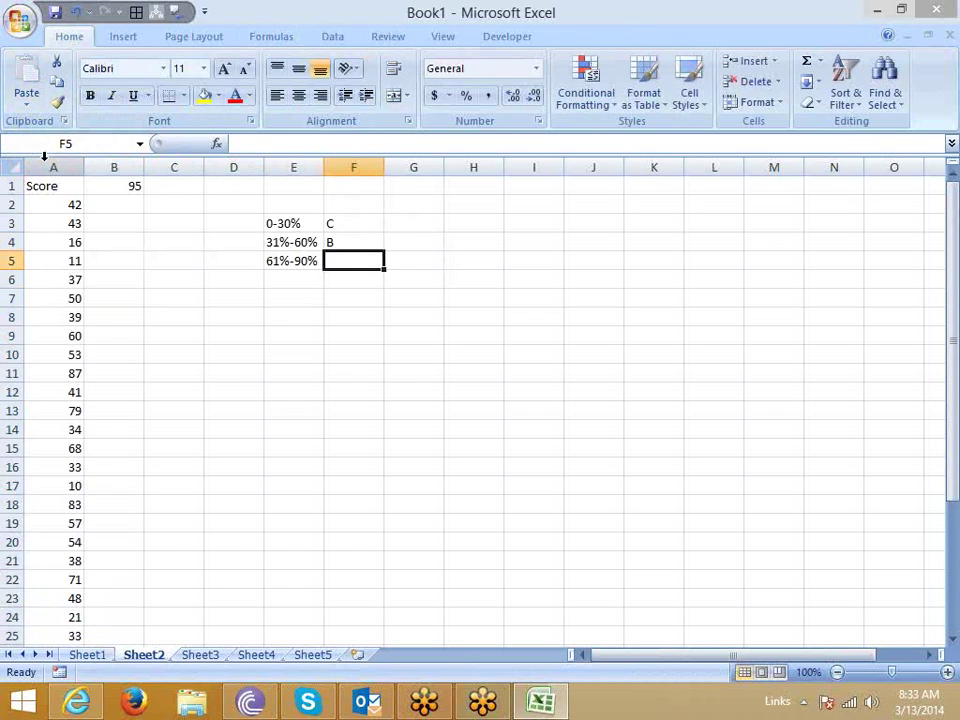
text(A)
key(Return)
key(Left)
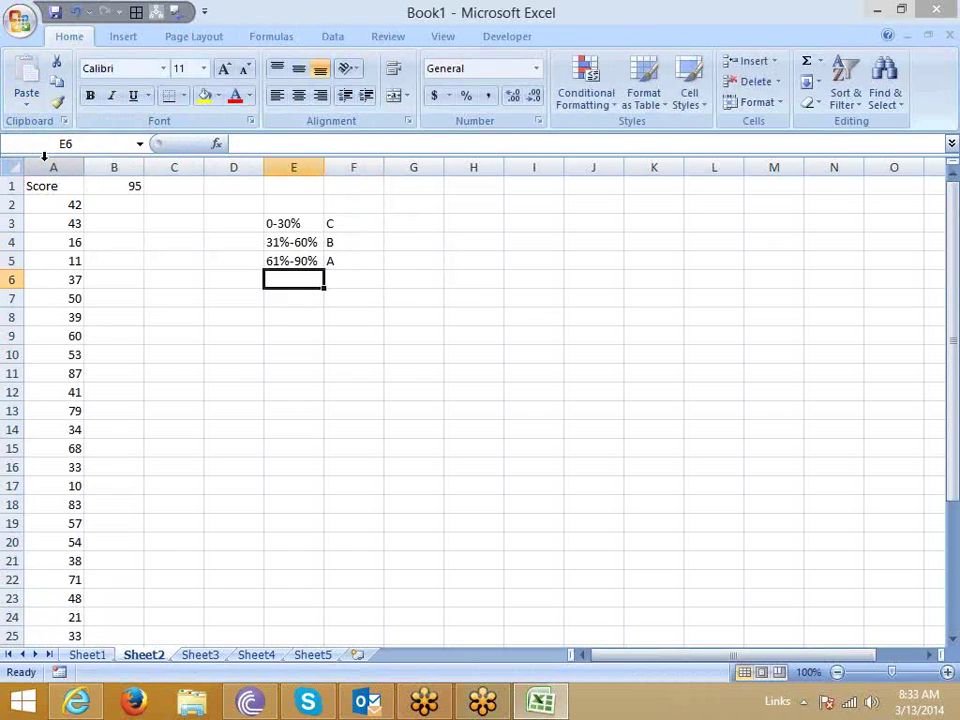
text(>9)
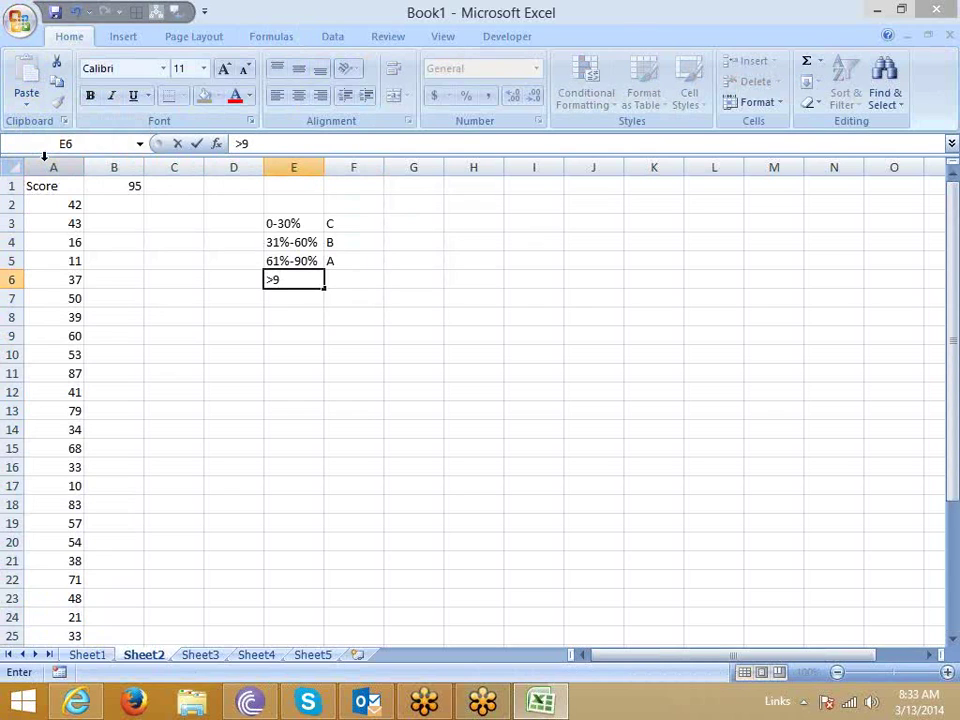
text(0%)
key(Return)
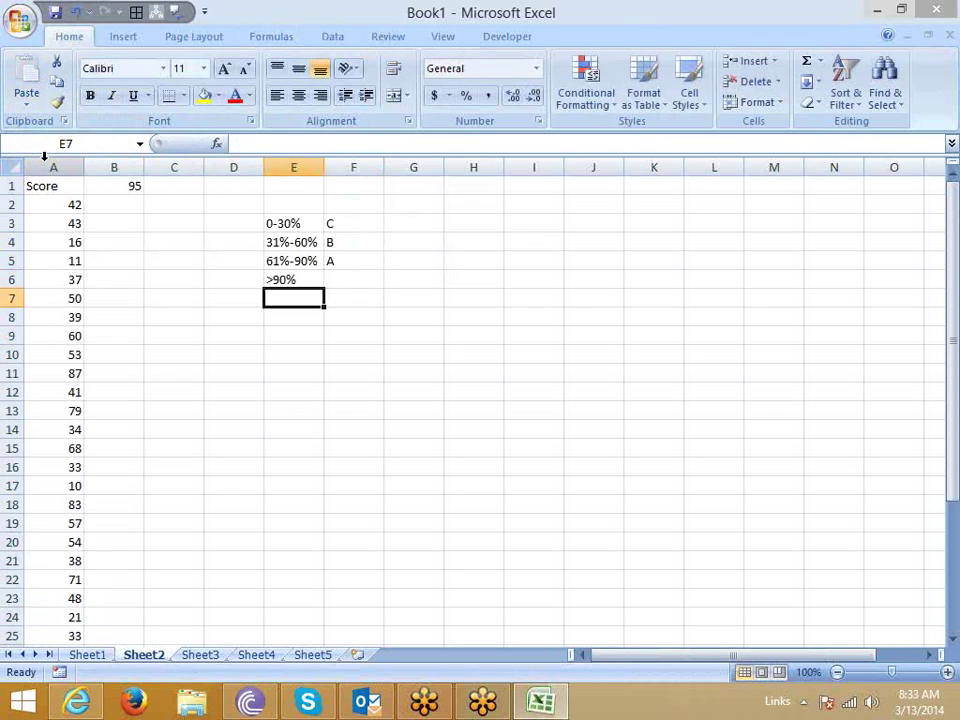
key(Right)
key(Up)
text(A)
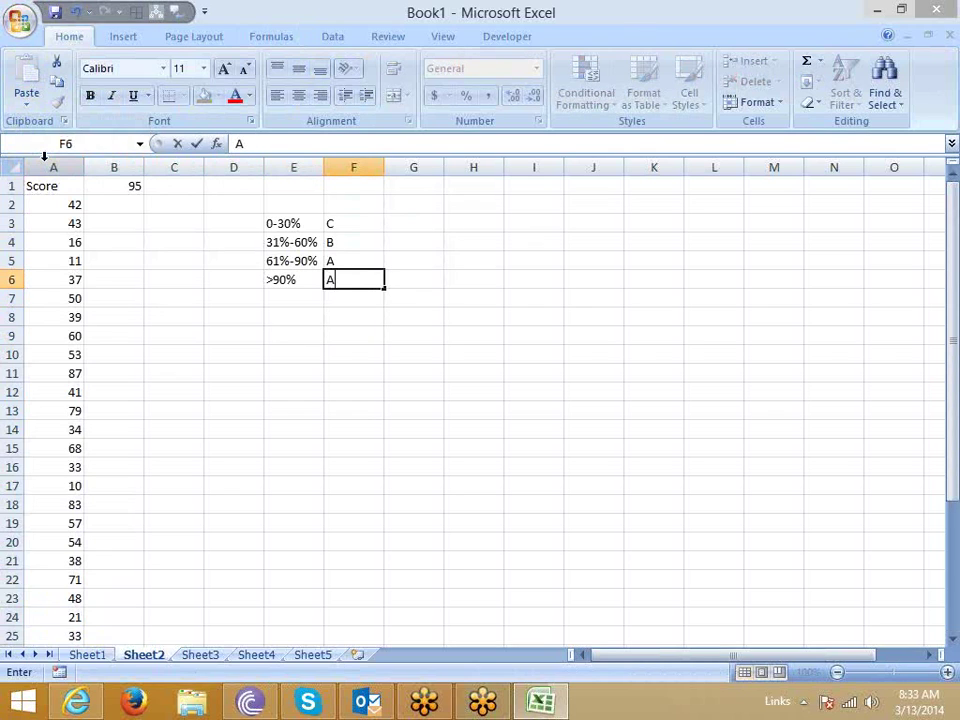
text(+)
key(Return)
key(Home)
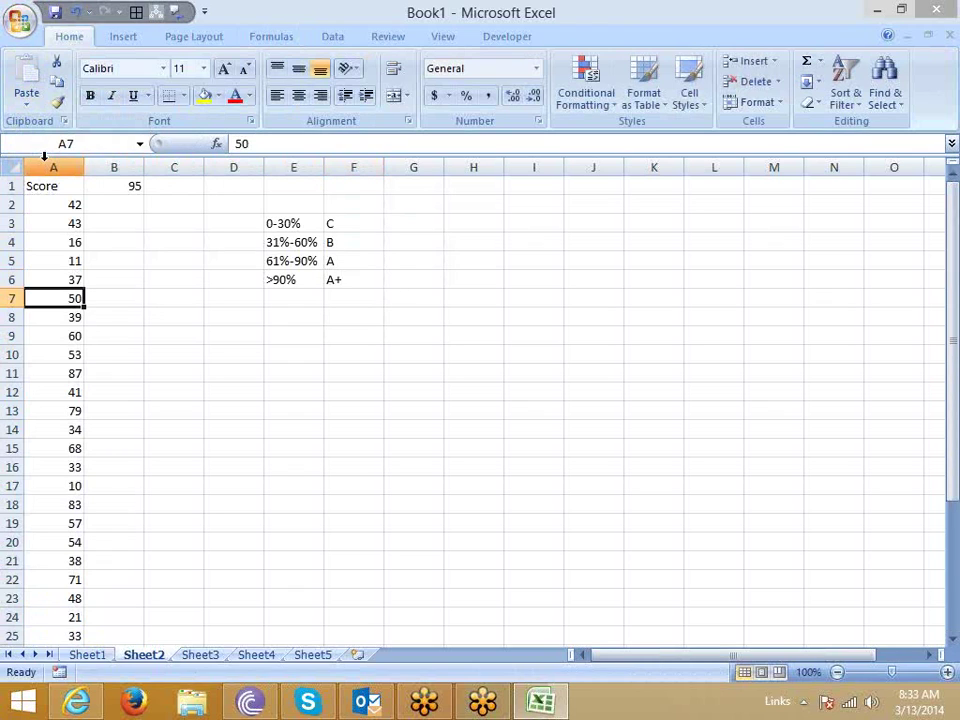
key(Up)
key(Up)
key(Up)
key(ctrl+shift+Down)
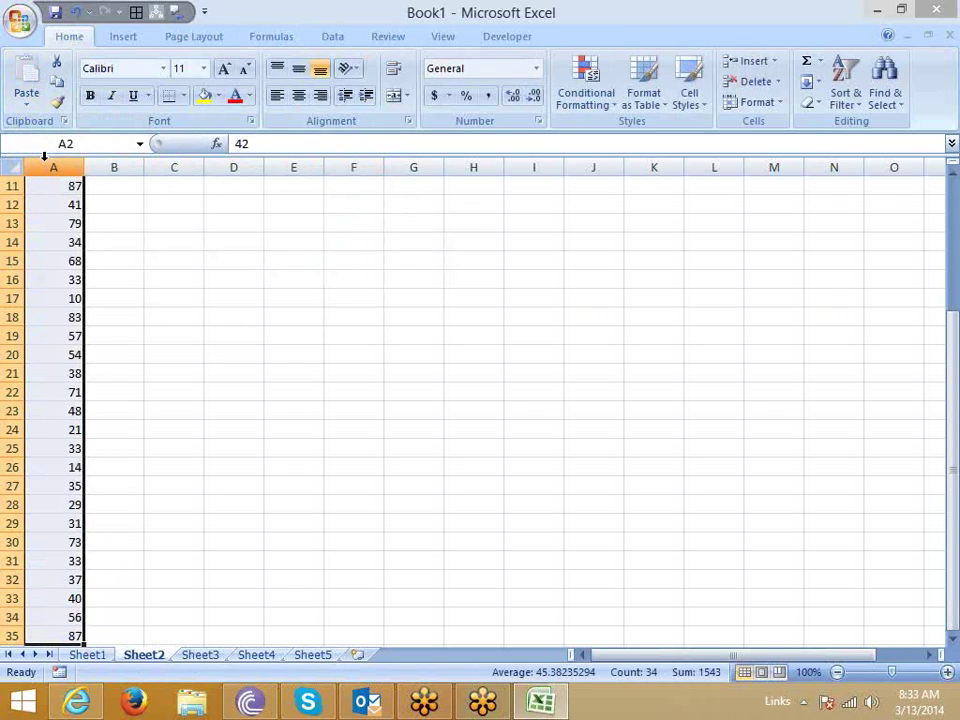
- Start a trial =A2/95 formula in B2, then discard it
key(ctrl+Home)
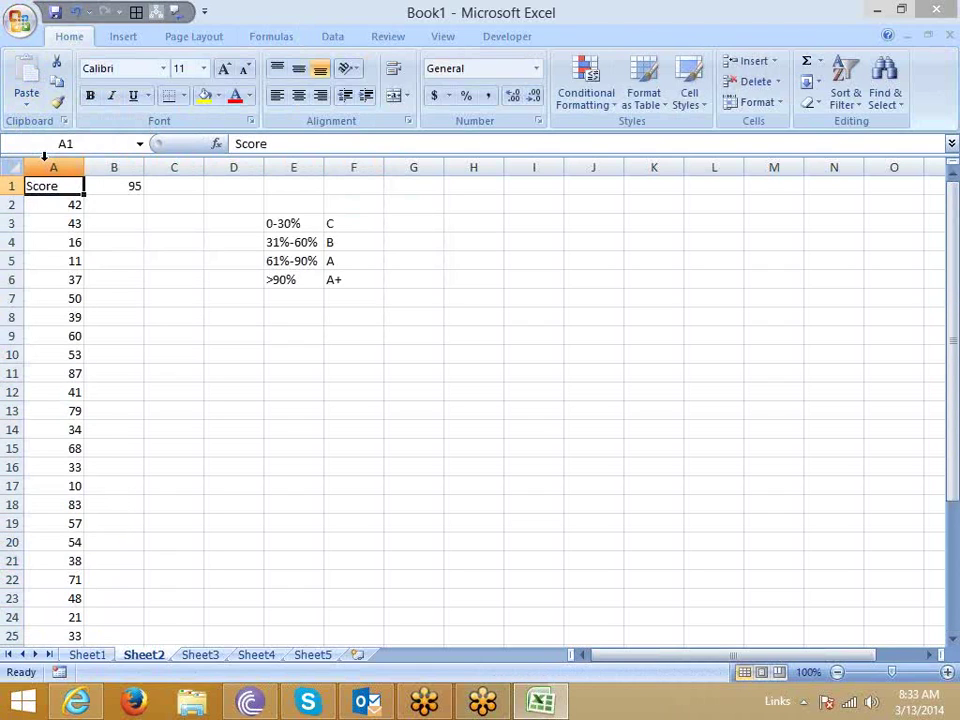
key(Right)
key(Down)
text(=)
key(Left)
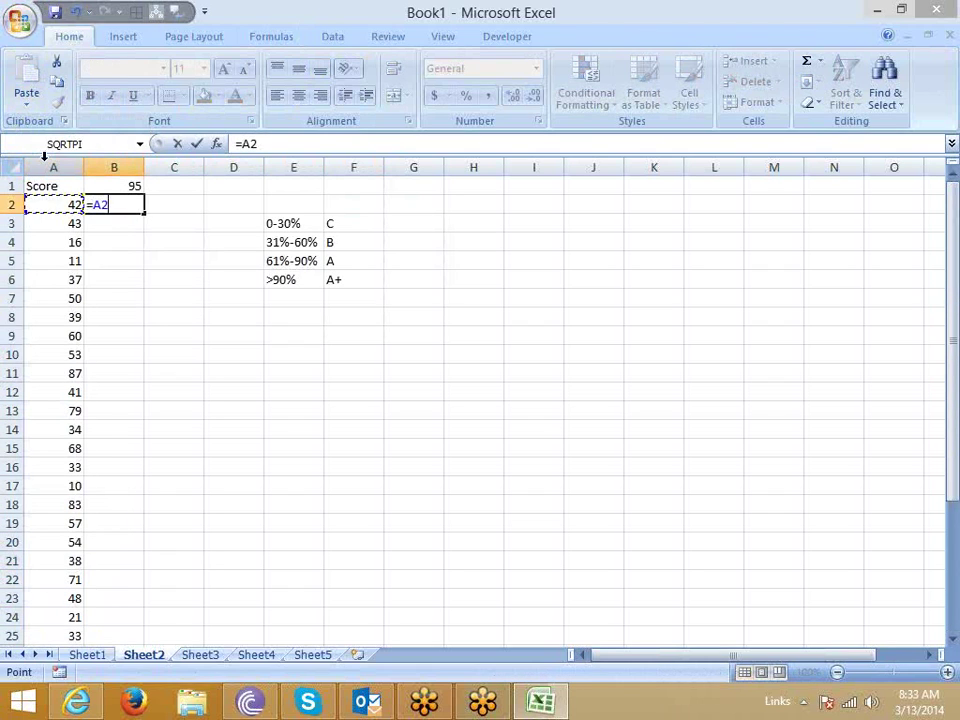
text(/)
text(5)
key(BackSpace)
text(95)
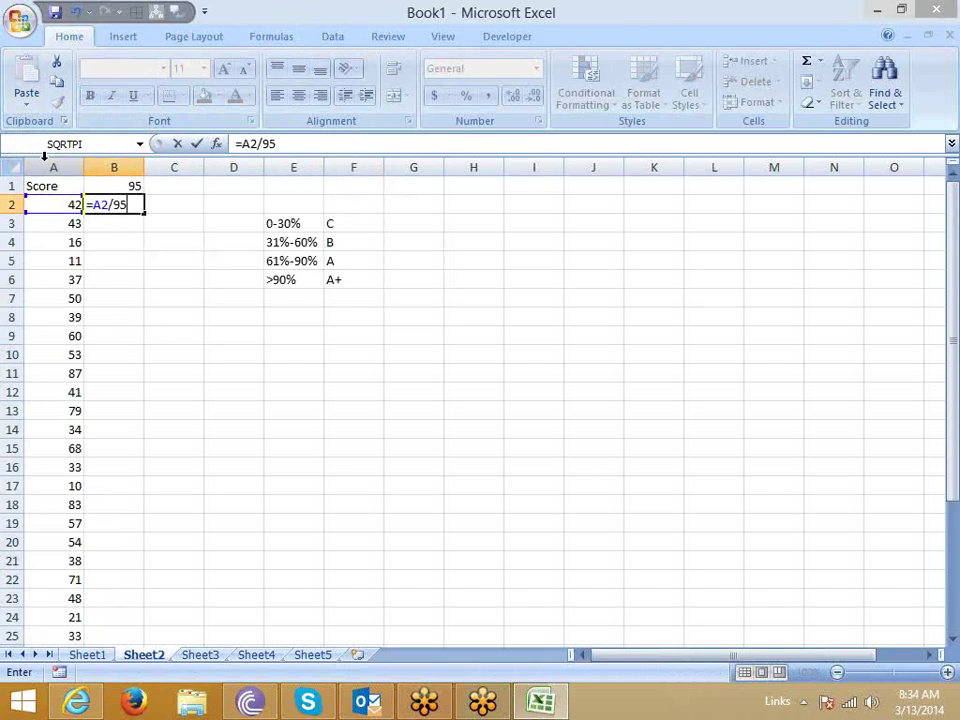
key(Escape)
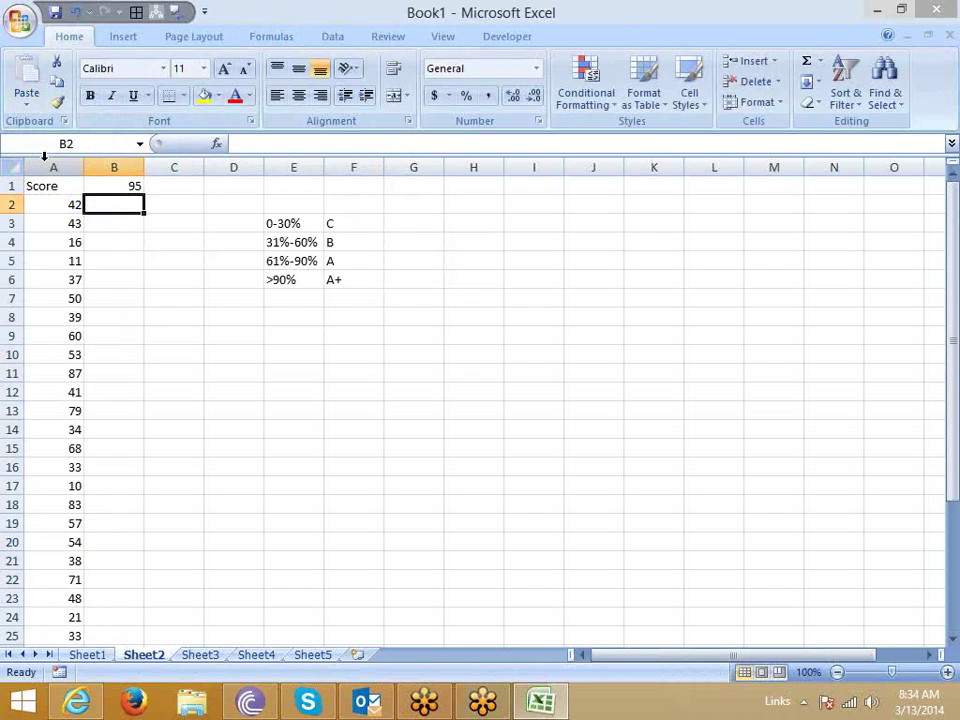
- Rename the A1 heading from Score to Marks
key(Up)
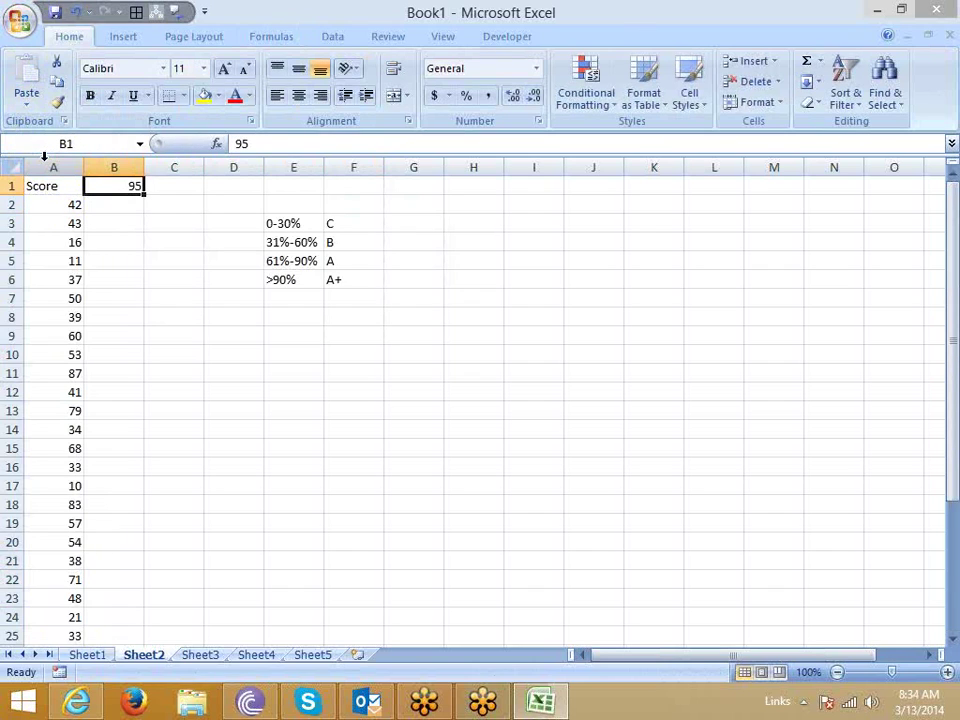
key(Left)
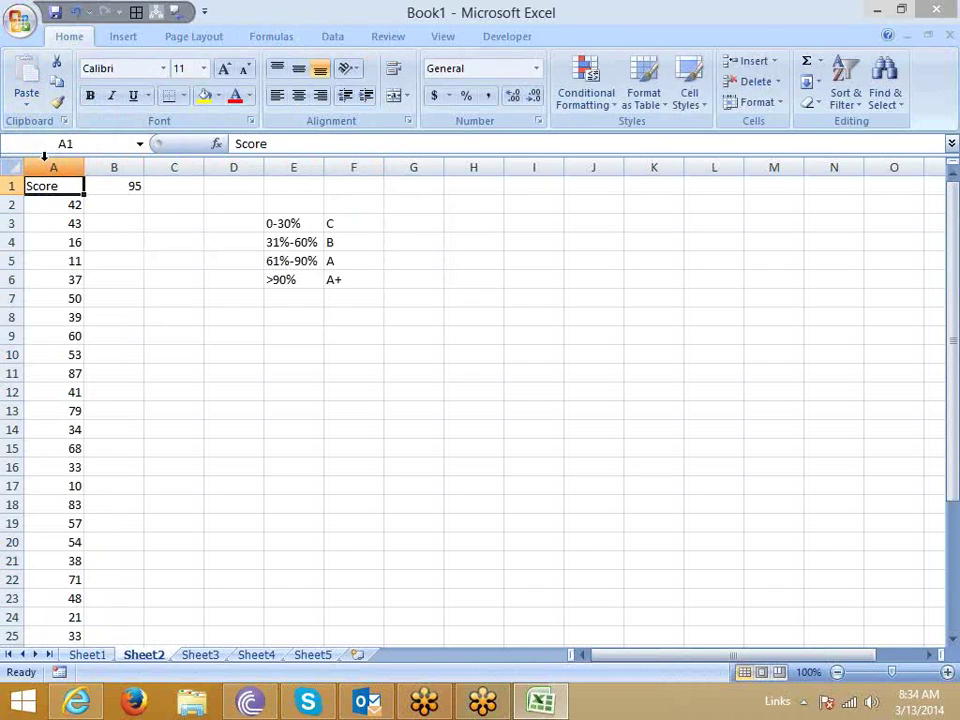
key(Down)
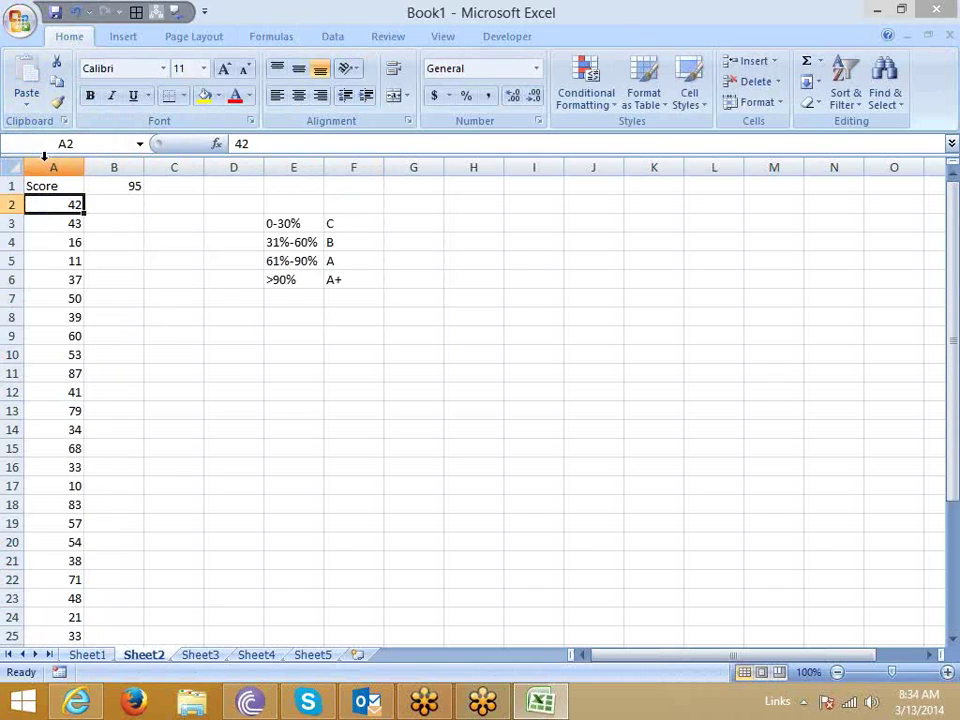
key(Up)
text(MArks)
key(Return)
- Enter a trial =A2/B1 ratio in B2, then delete it so B2 is empty
key(Up)
key(Right)
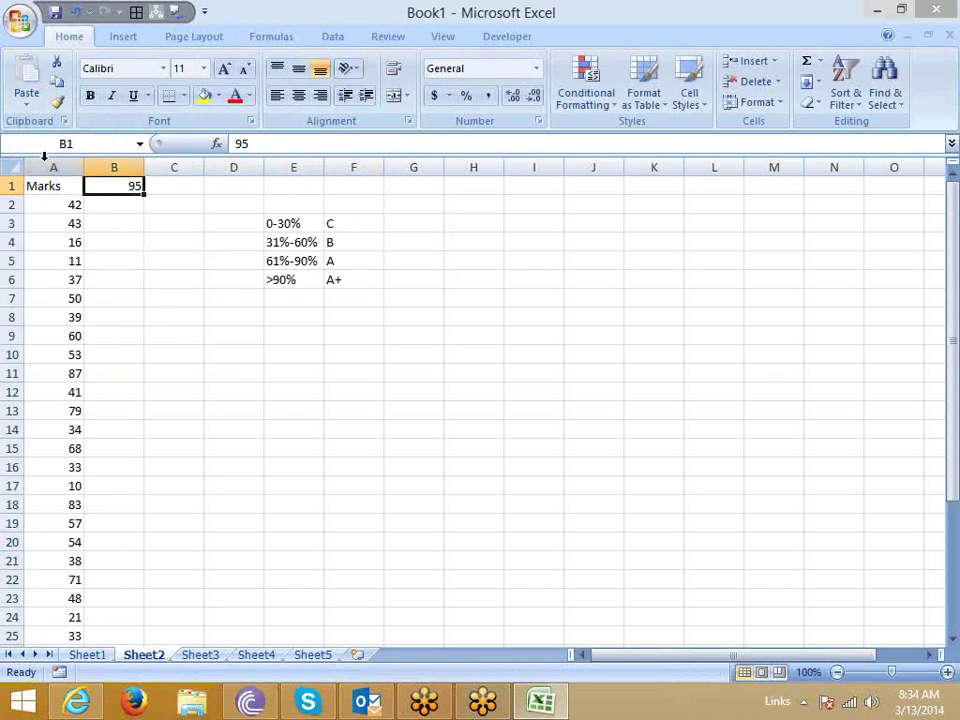
key(Left)
key(Down)
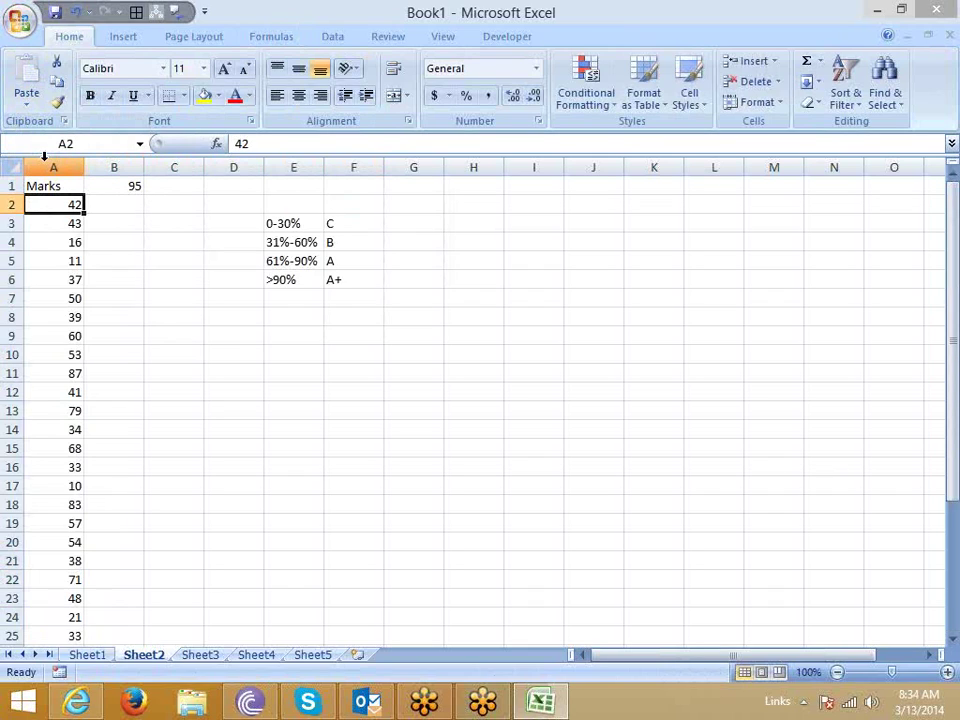
key(Right)
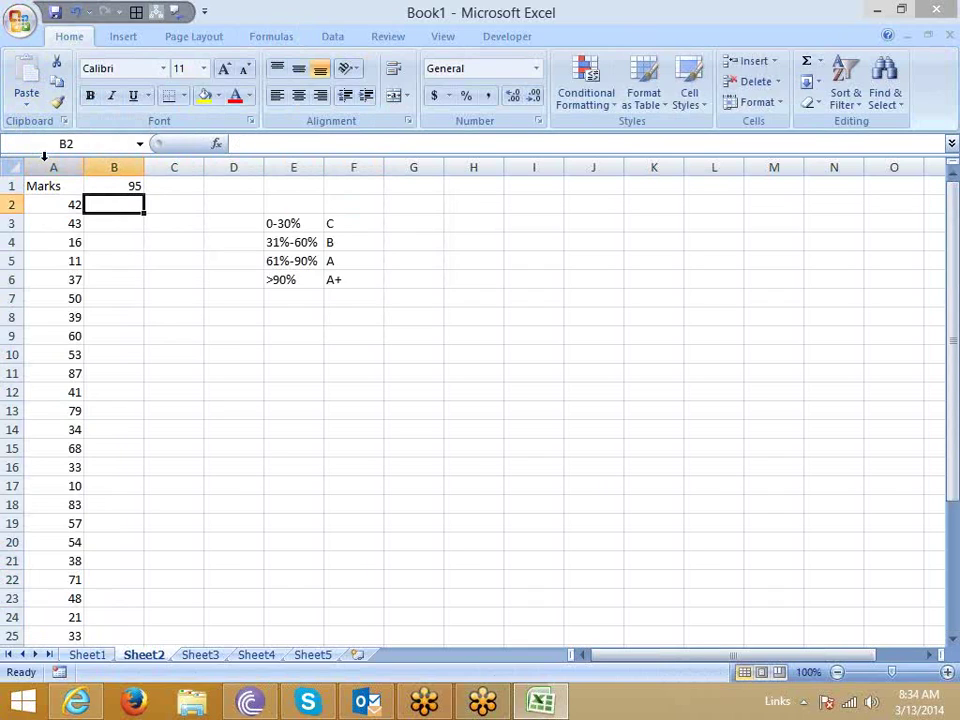
text(=)
key(Left)
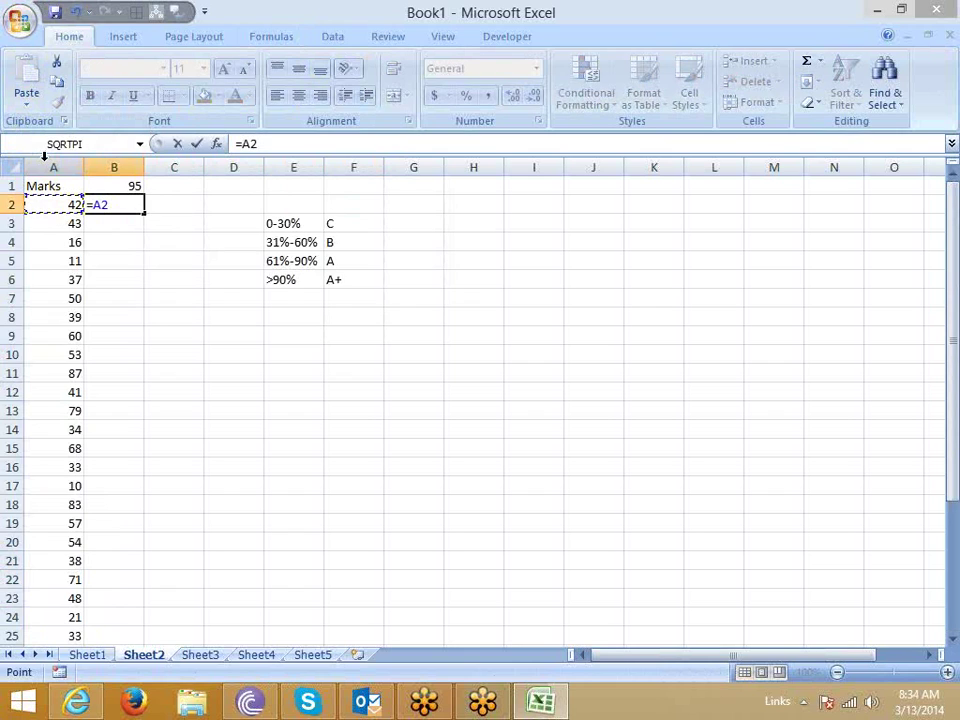
text(/)
key(Up)
key(ctrl+Return)
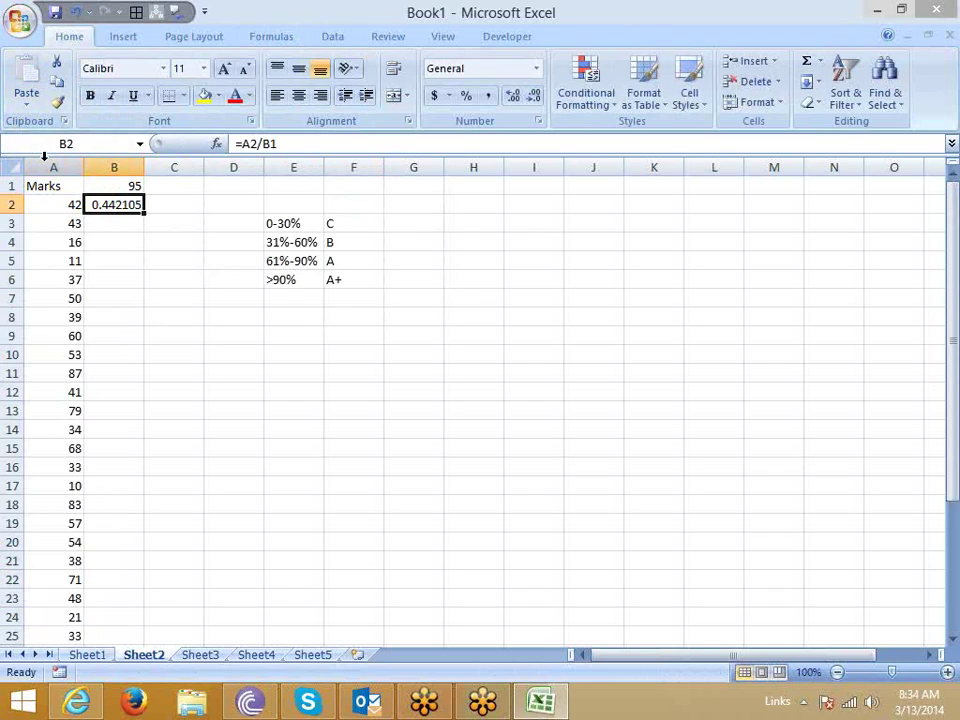
key(Delete)
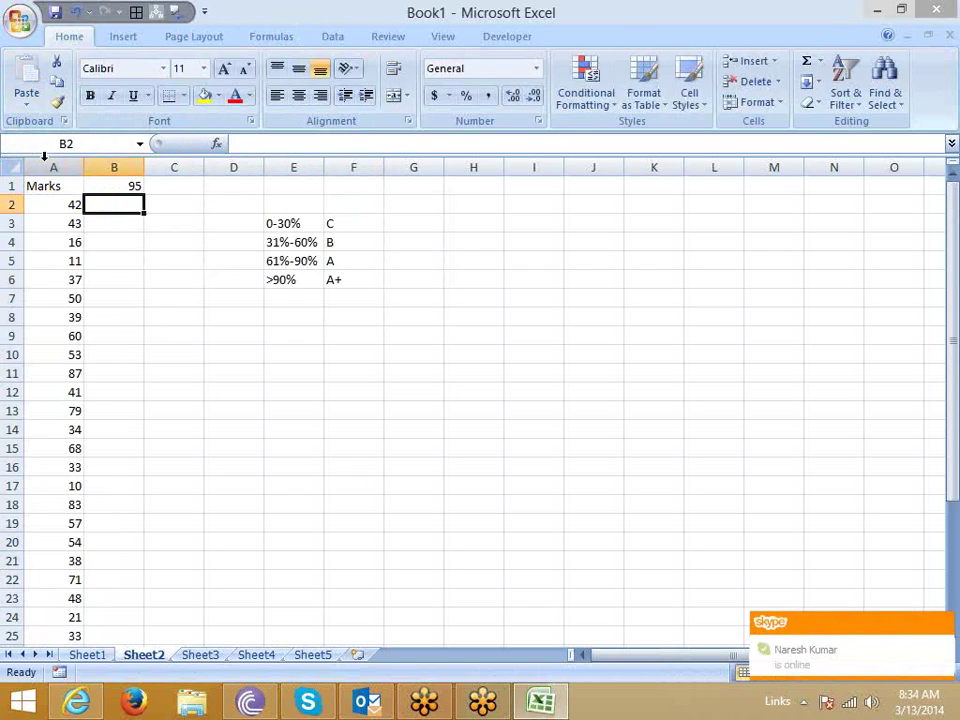
- Start B2's formula as IF(A2/95<=30%,"C") for the lowest grade
text(=)
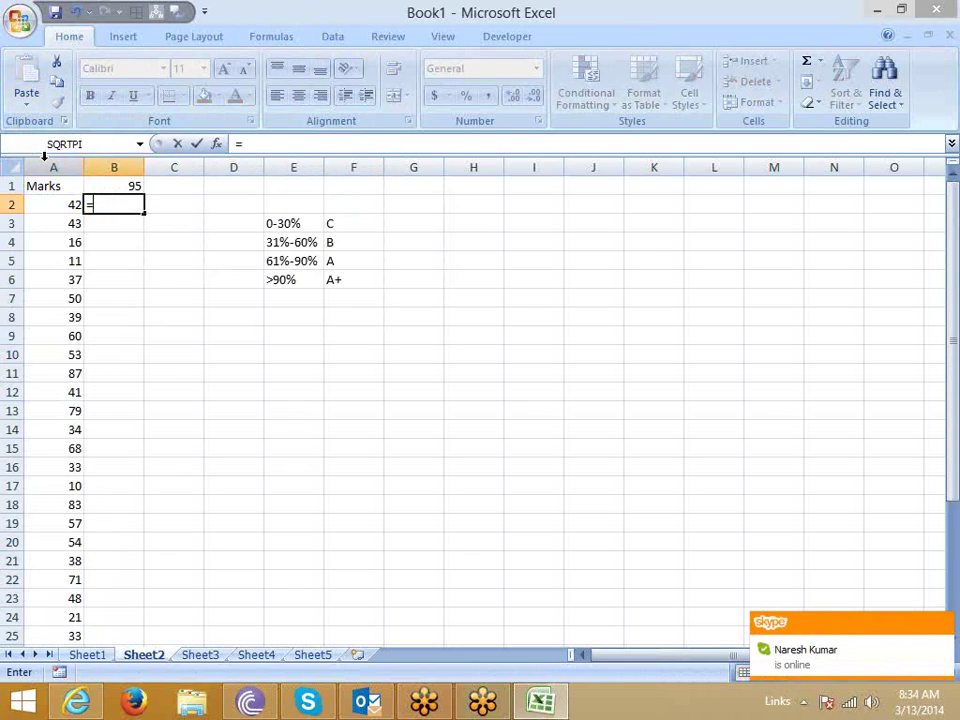
text(if)
key(Tab)
key(Left)
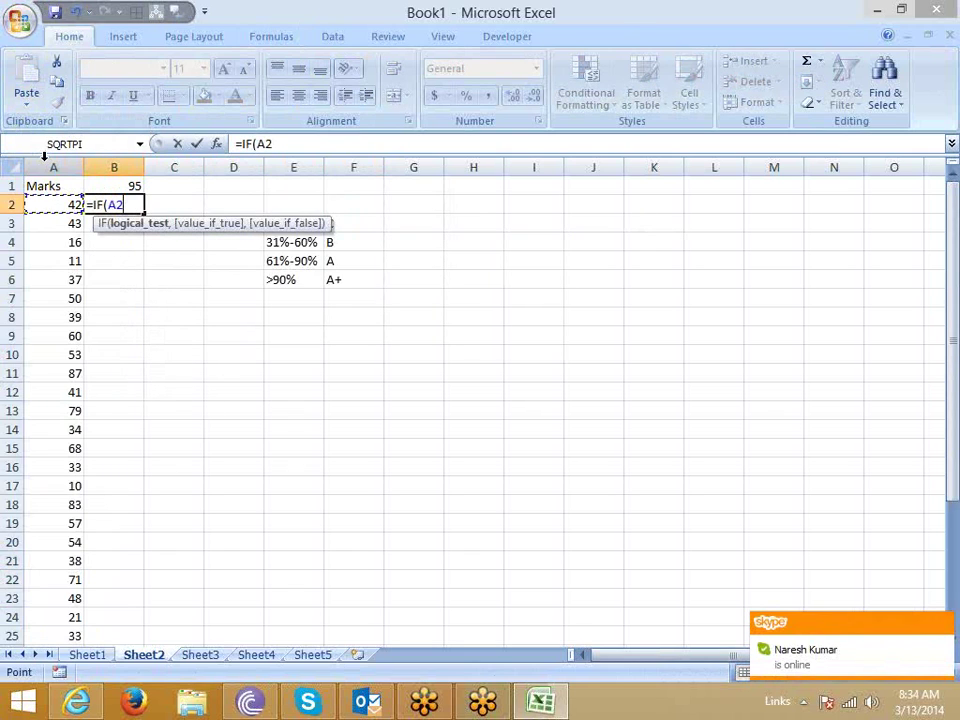
text(/)
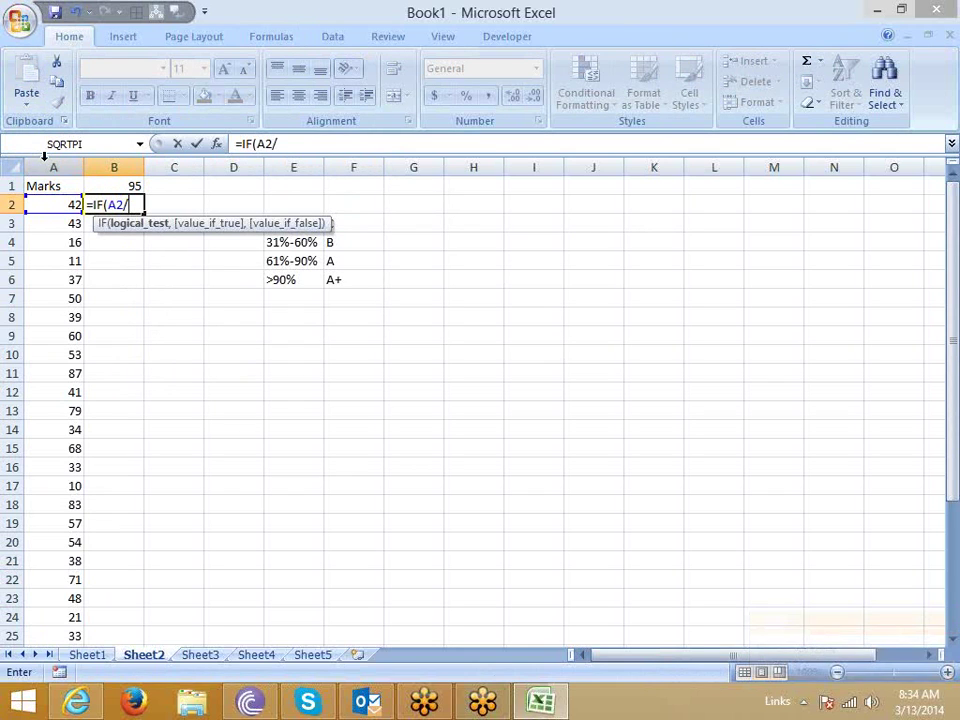
text(95)
text(>)
key(BackSpace)
text(<)
text(=30)
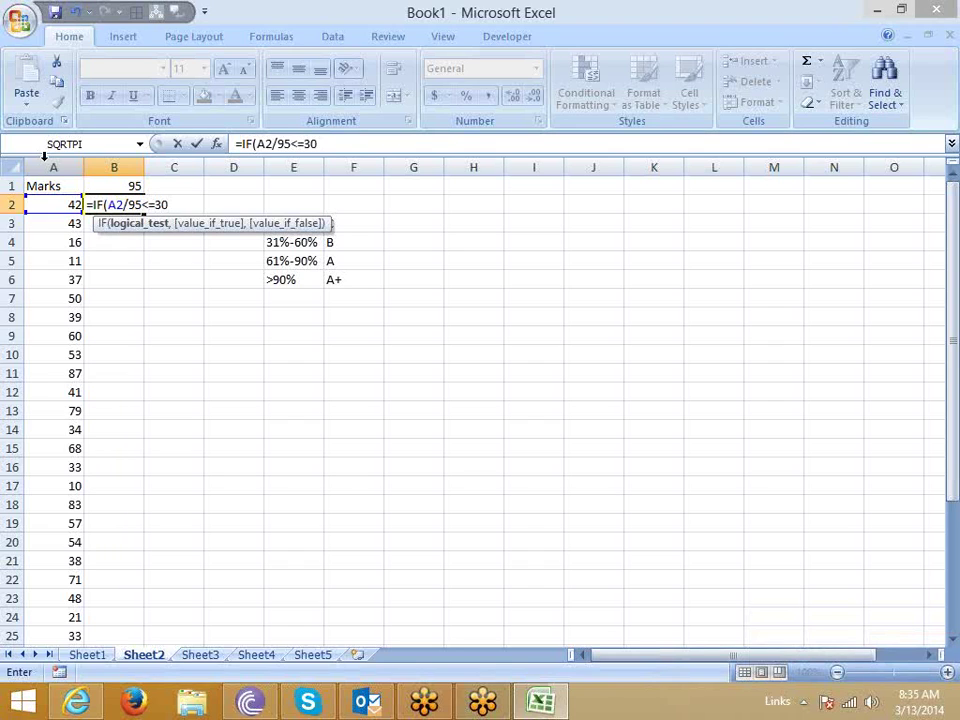
text(%)
text(,")
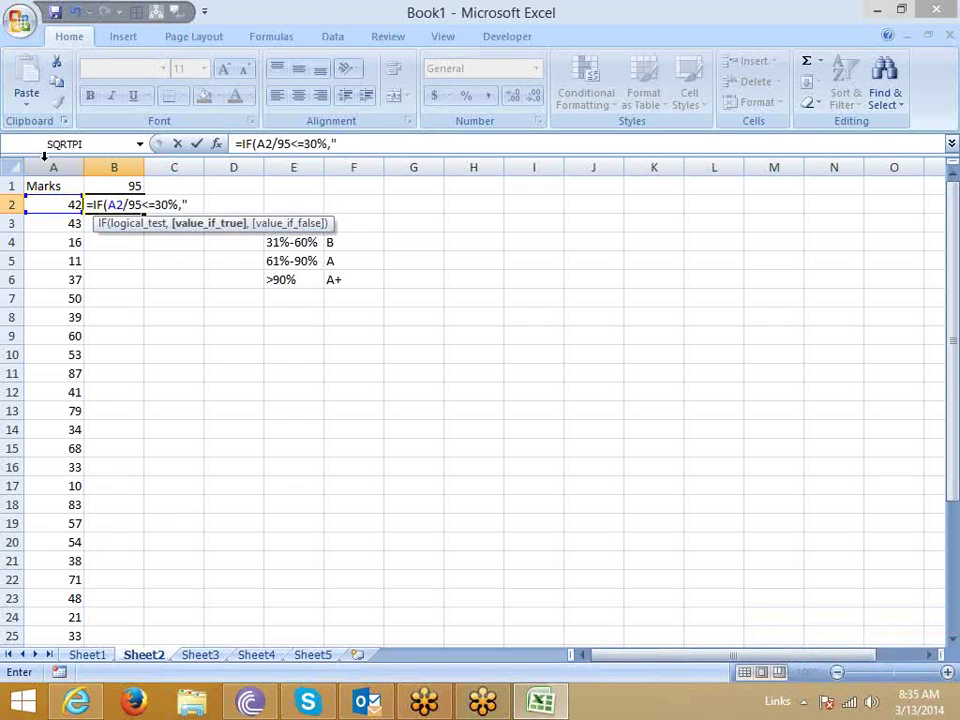
text(C")
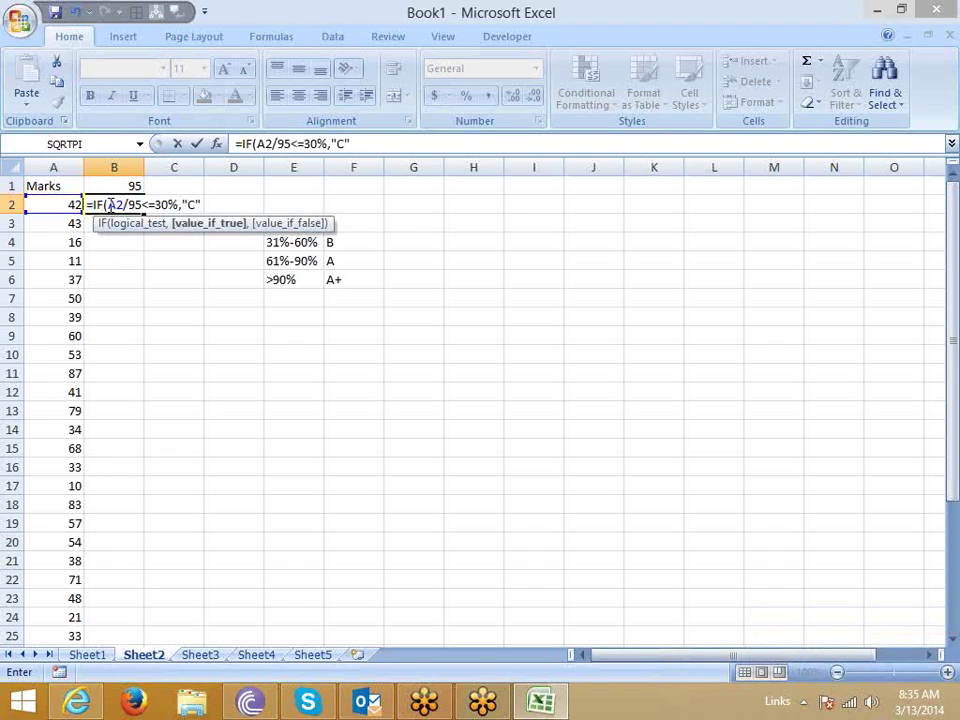
- Nest a second IF returning "B" when A2/95 is at most 60%
drag(108, 205, 177, 205)
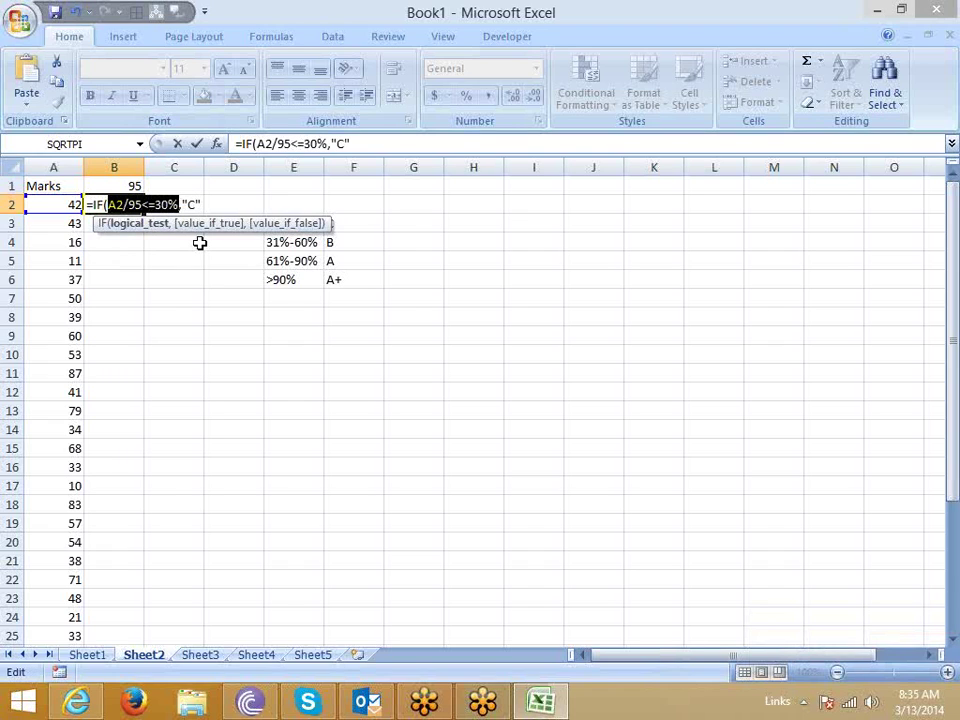
drag(155, 205, 177, 205)
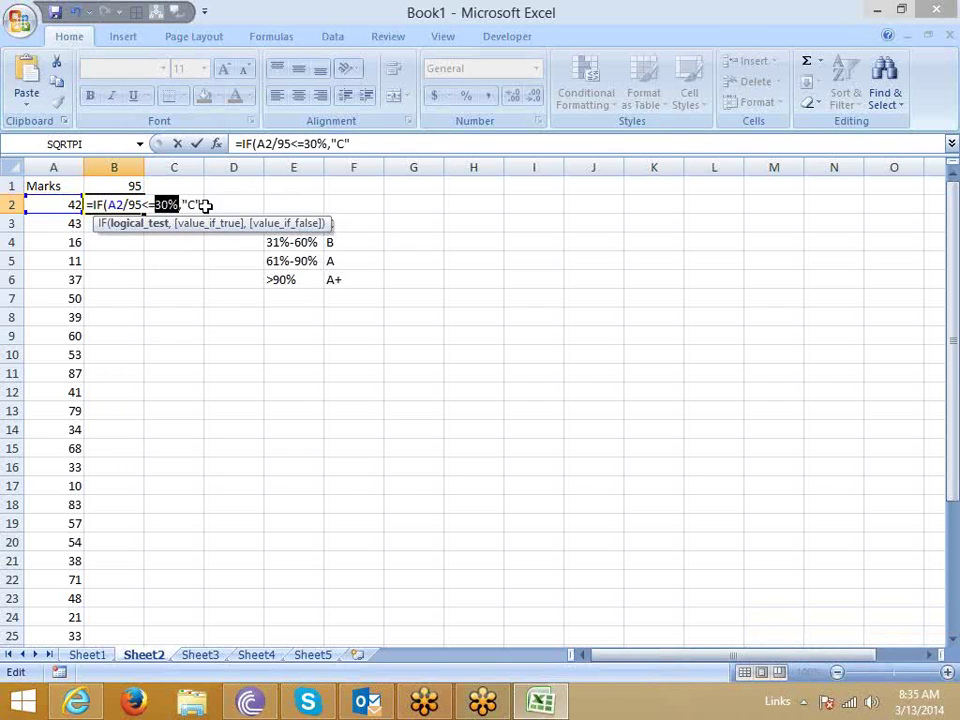
key(Right)
key(Right)
key(Right)
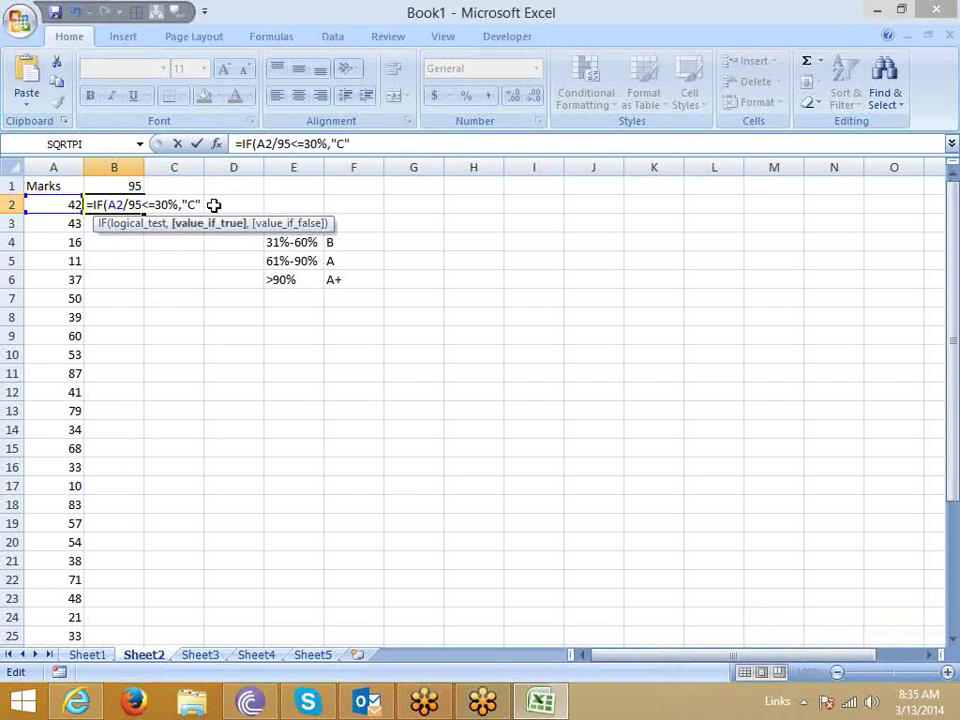
key(Right)
key(Right)
text(,if()
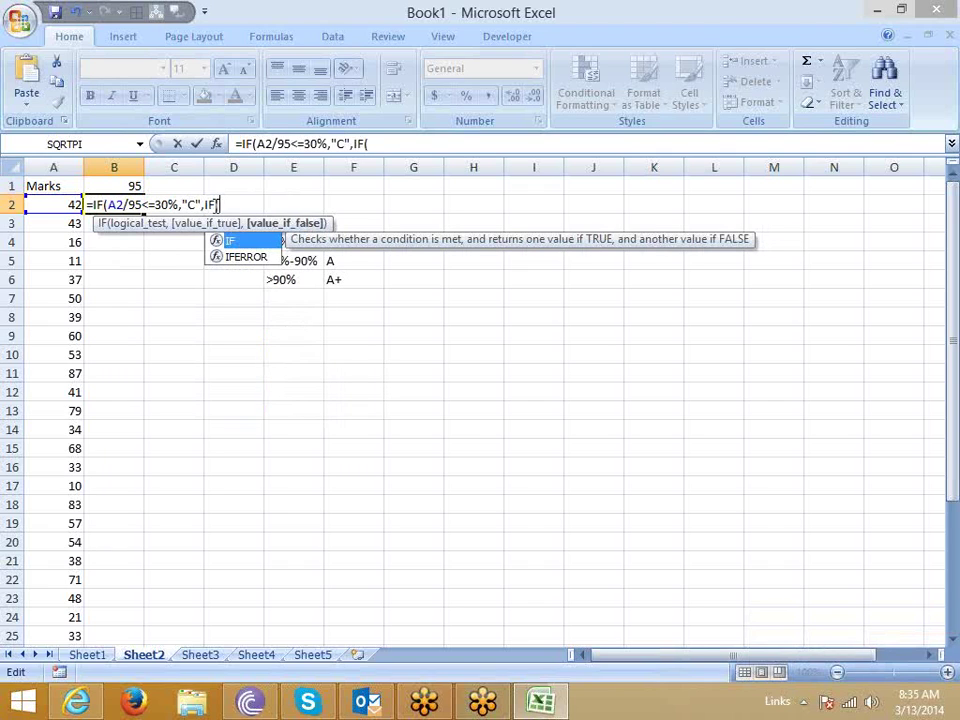
text(A2/95<=30%)
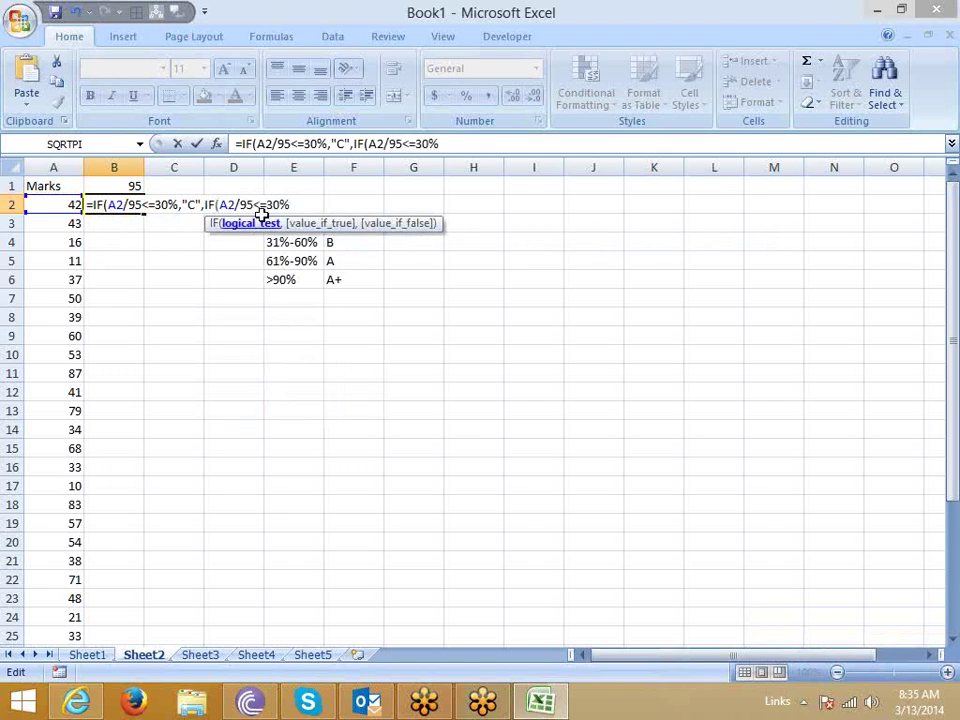
click(272, 205)
key(BackSpace)
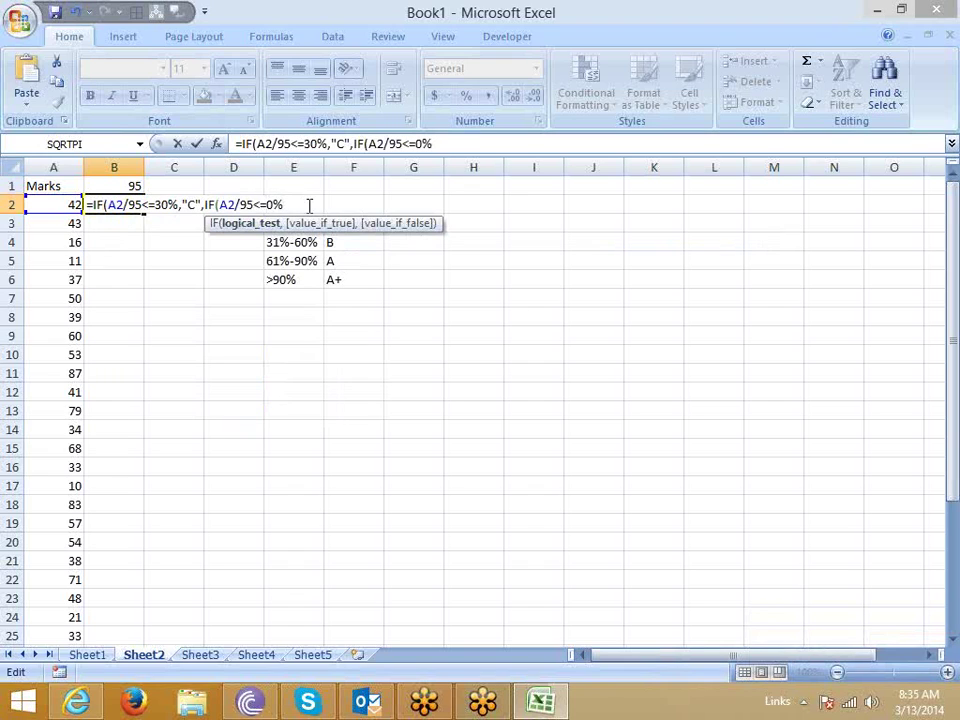
text(6)
text(,)
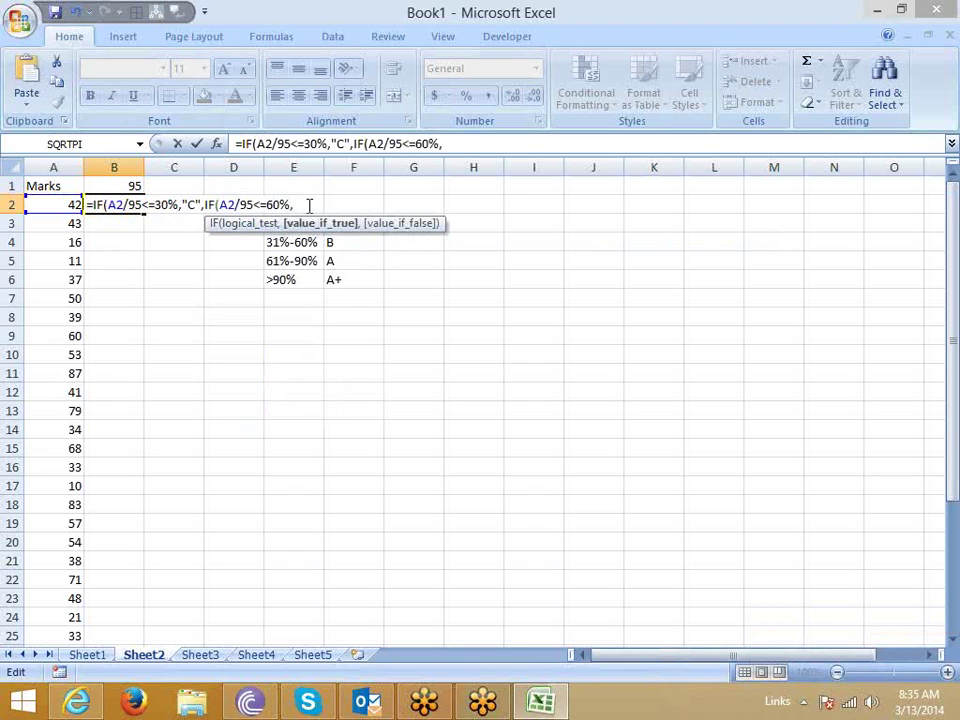
text(")
text(B)
text(",)
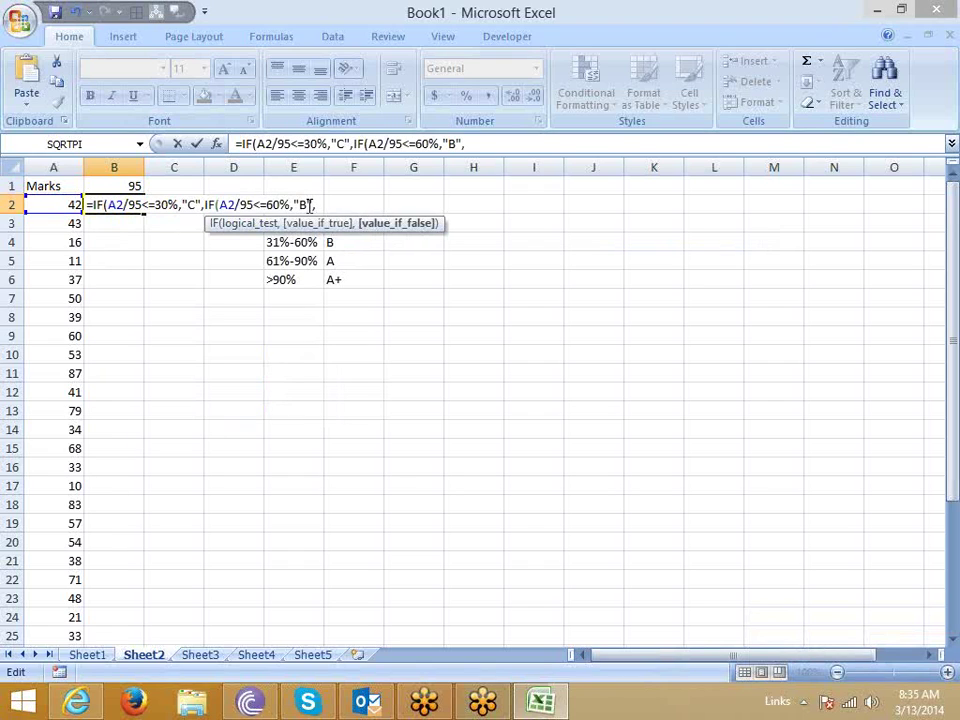
text(i)
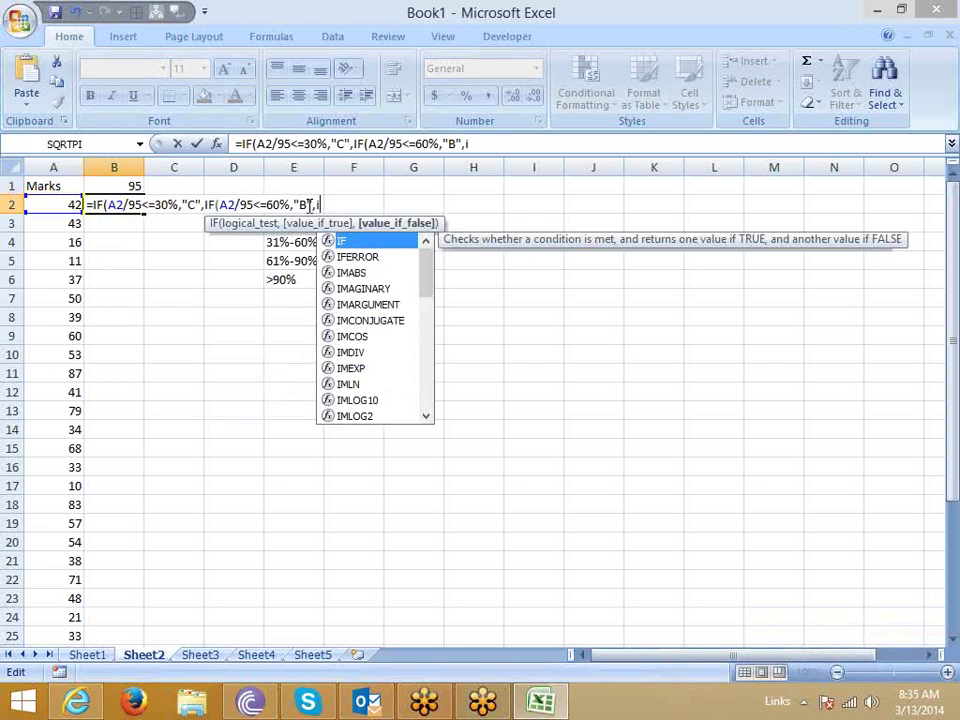
text(f(A2/95<=30%)
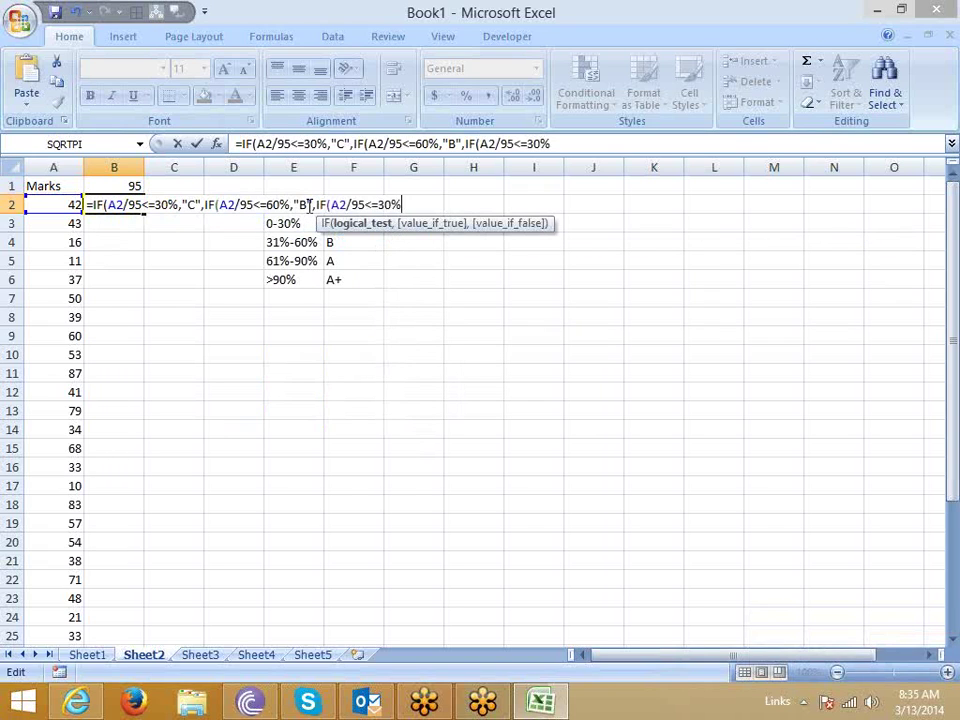
- Add "A" for marks up to 90% and a final IF(A2/95>90%,"A+")
drag(400, 204, 378, 204)
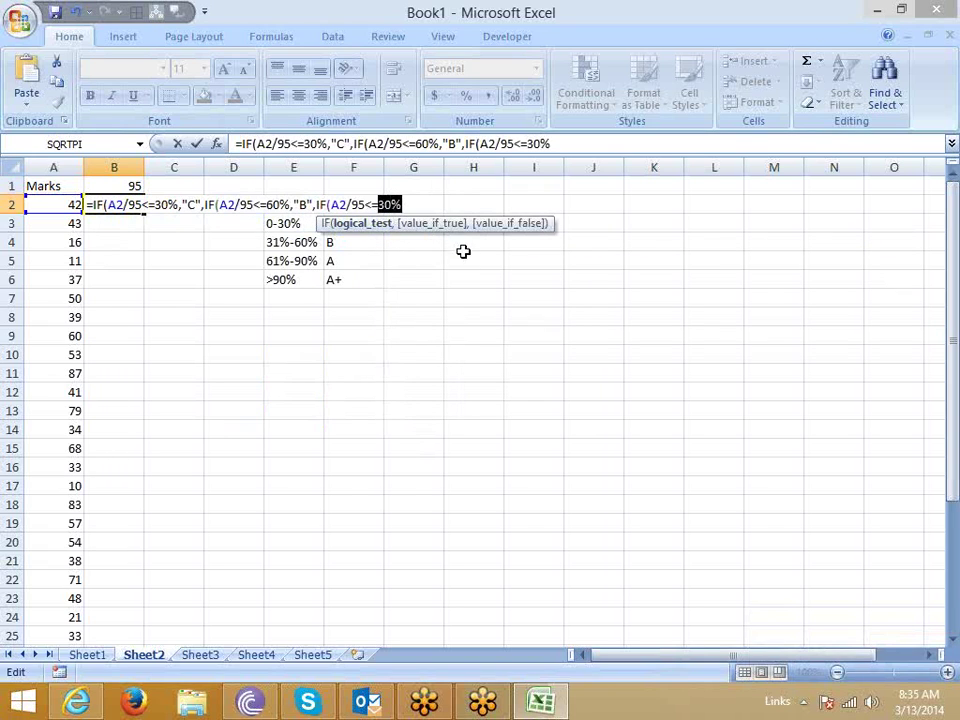
click(382, 205)
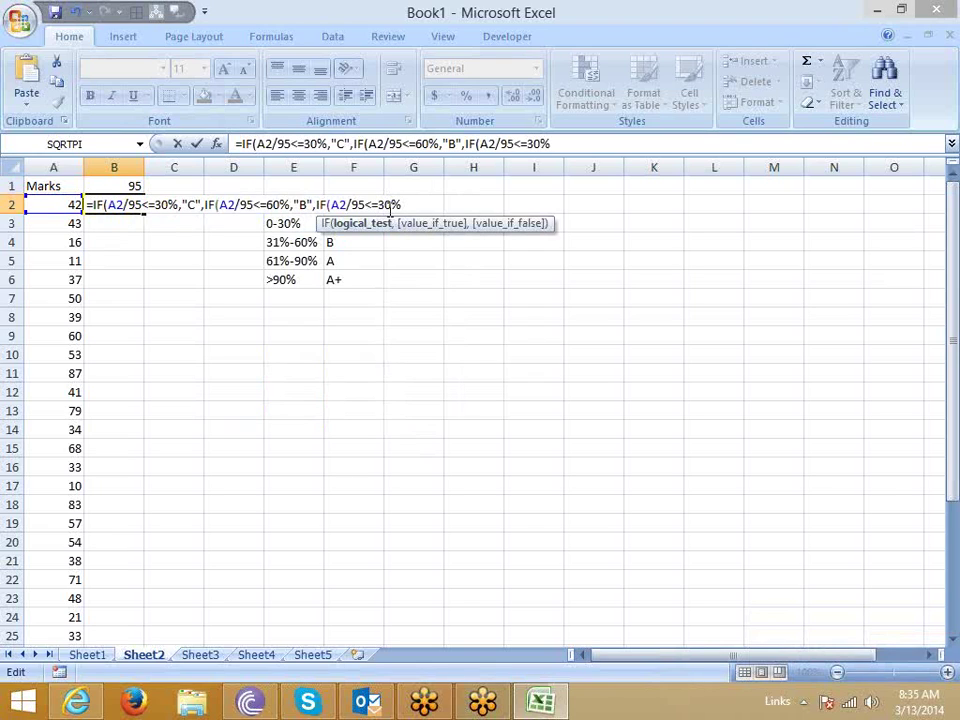
key(BackSpace)
text(9)
text(,)
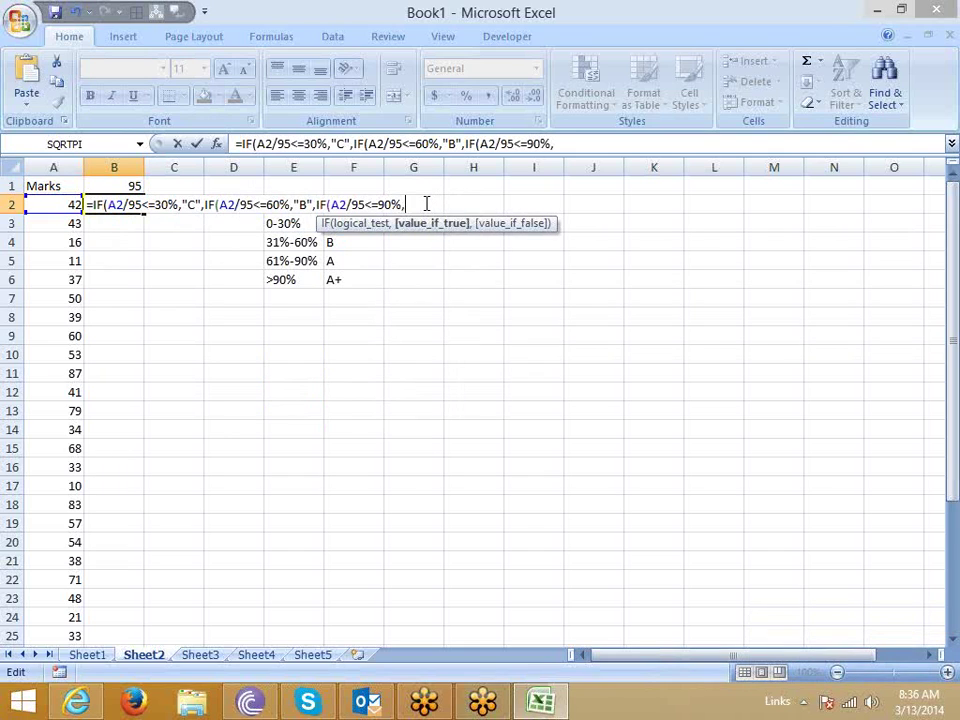
text("A)
text(")
text(,)
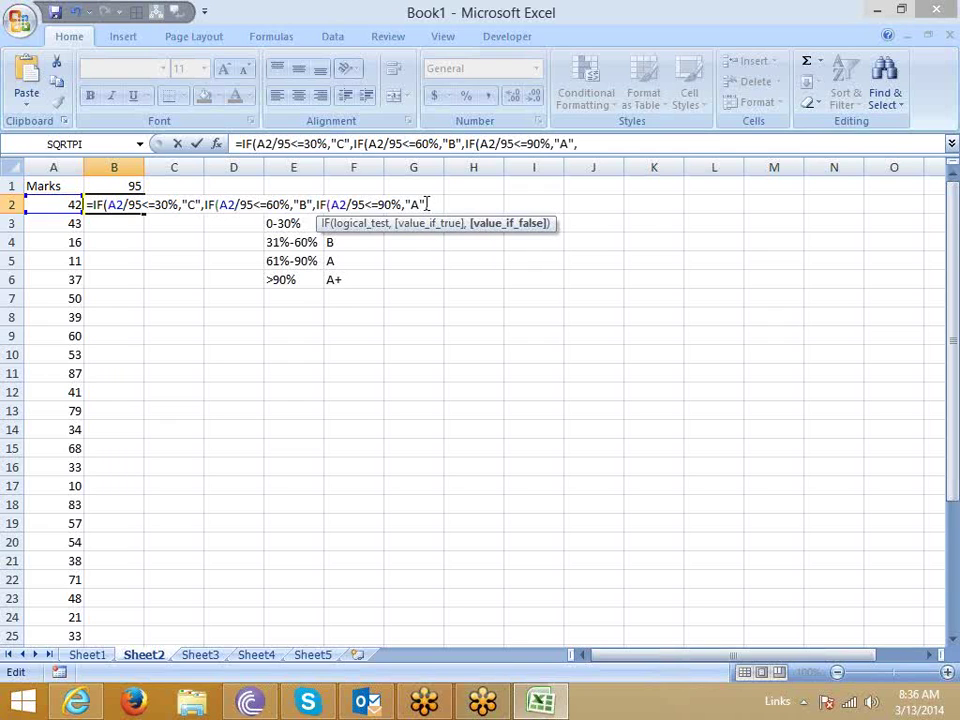
text(if)
key(Tab)
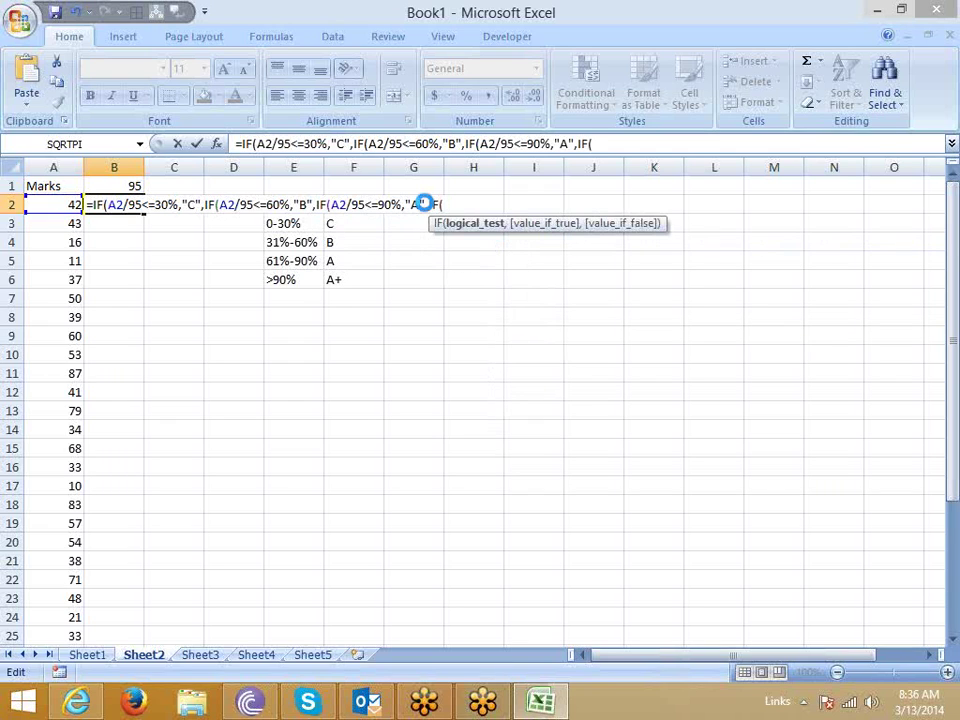
text(A2/95<=30%)
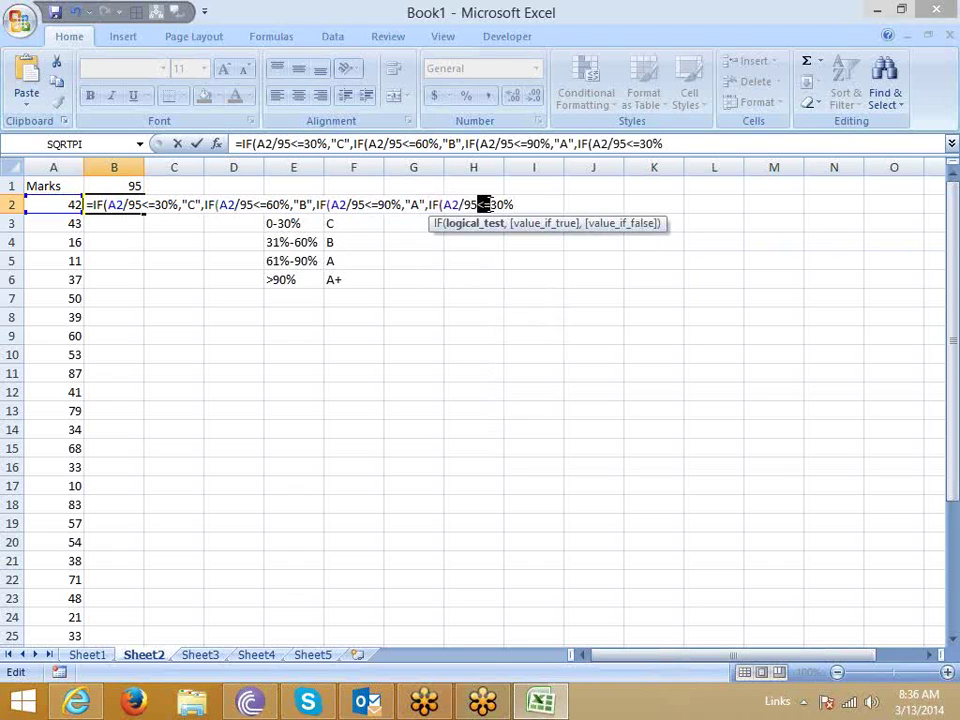
text(>)
key(Delete)
key(Delete)
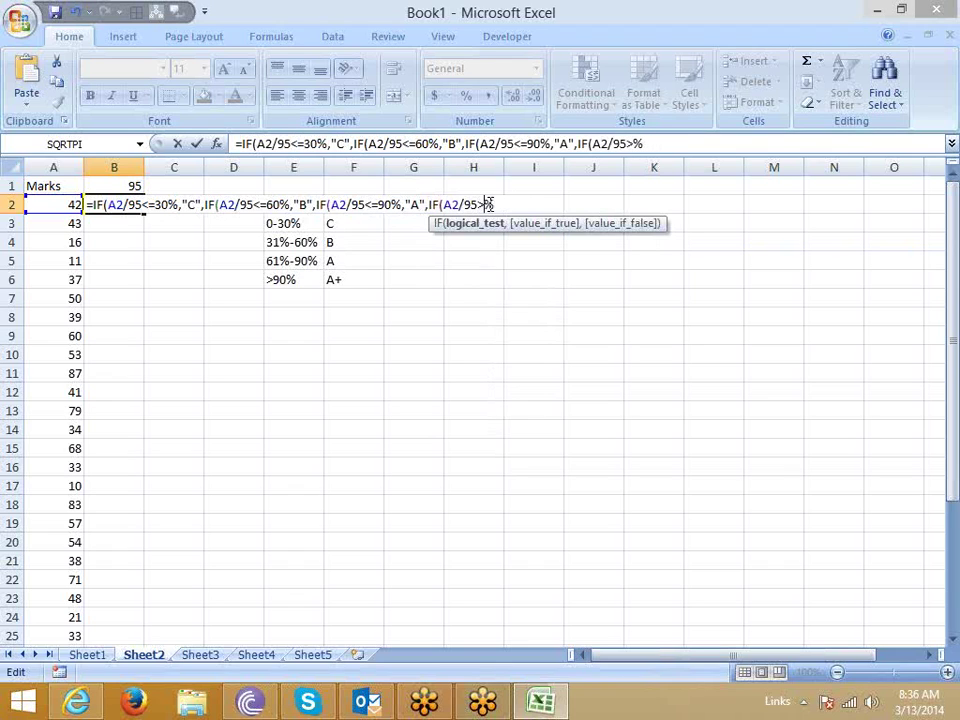
text(90%)
text(,")
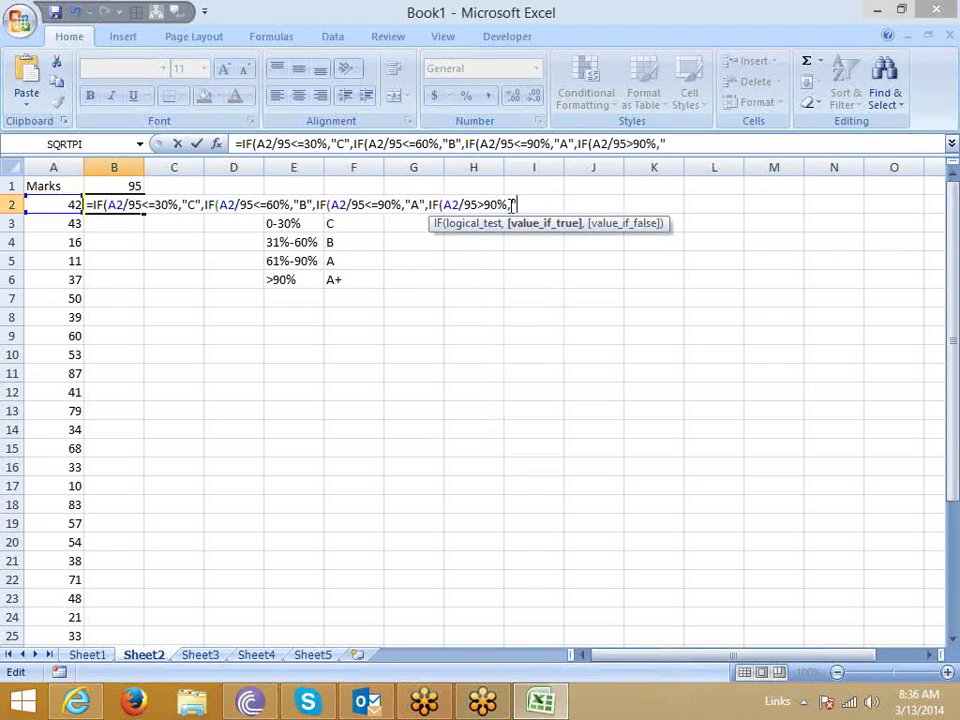
text(A+)
text(")
- Commit the four-level grade formula and reselect B2, which shows B for 42
right_click(527, 206)
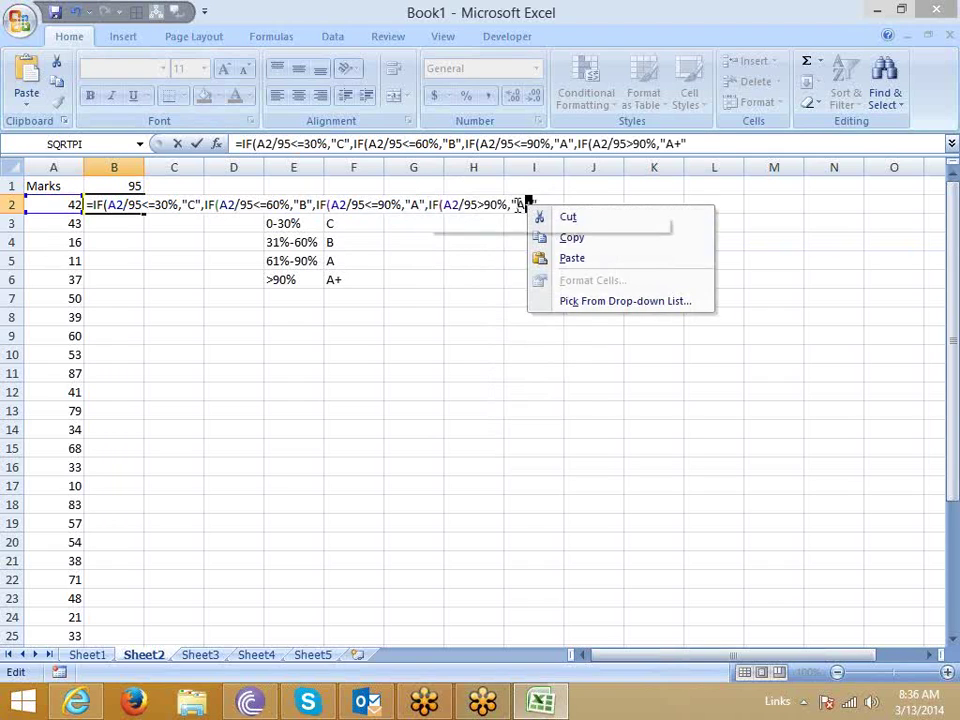
click(529, 205)
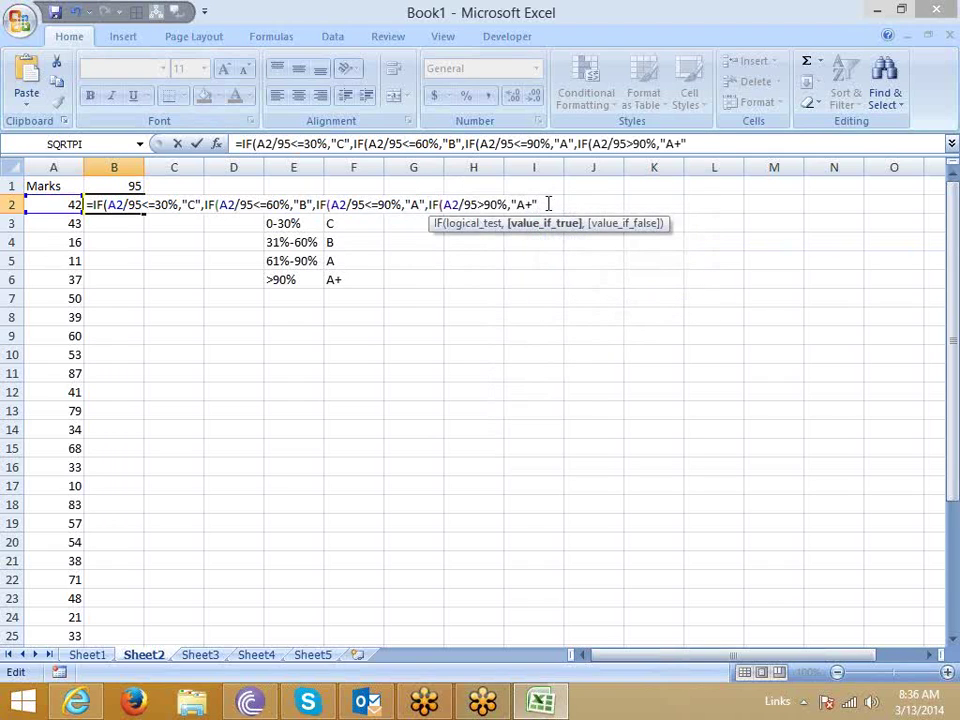
key(Return)
key(Return)
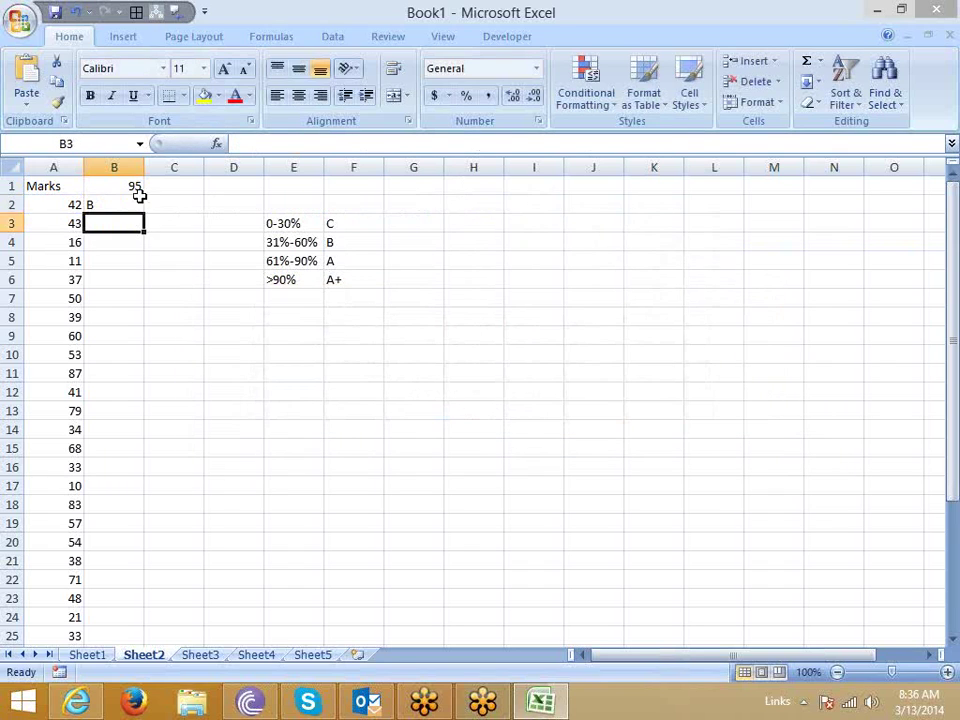
click(133, 201)
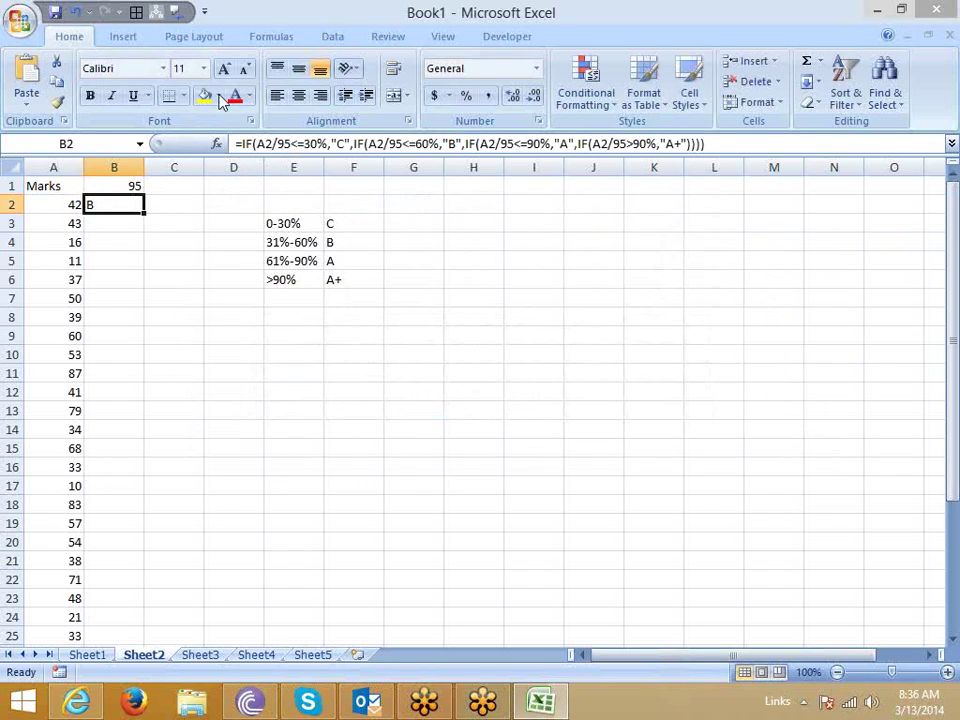
click(285, 38)
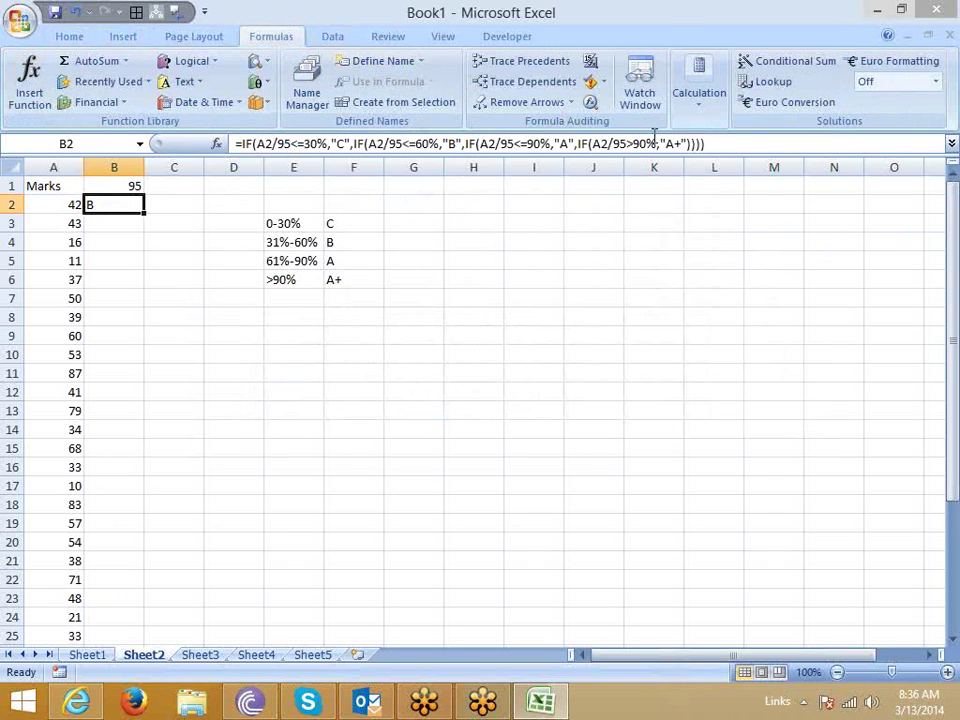
click(590, 102)
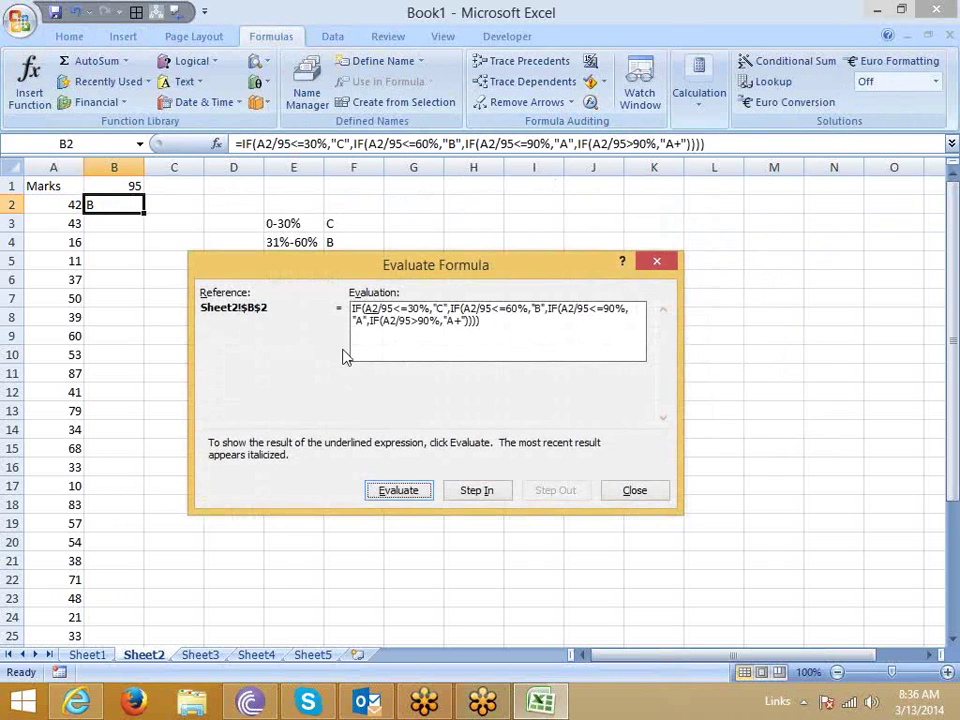
click(393, 494)
click(393, 494)
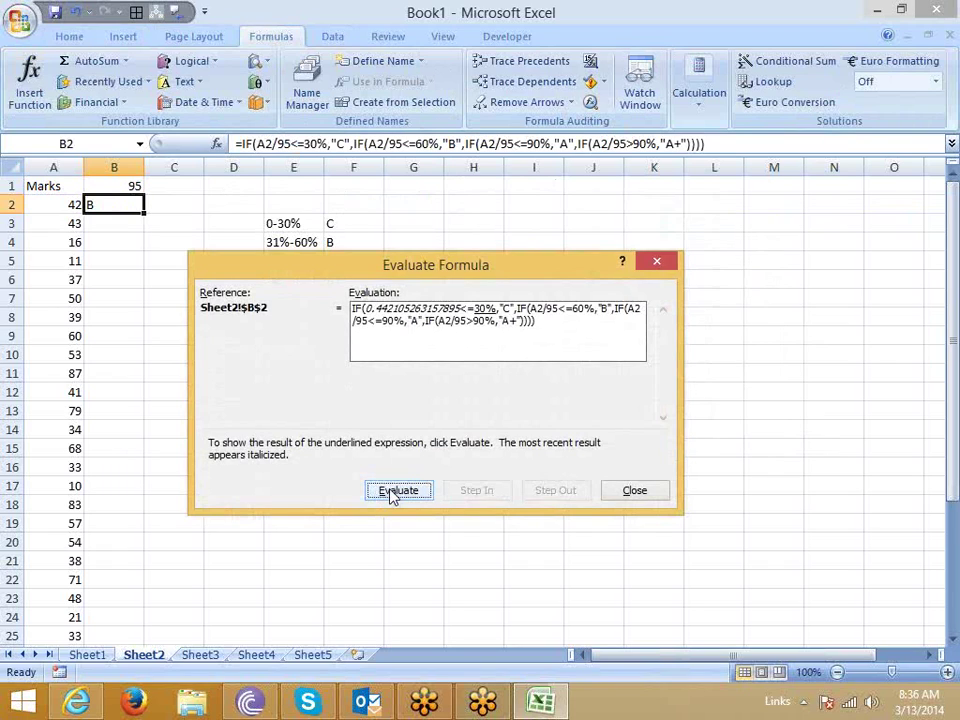
click(393, 494)
click(393, 494)
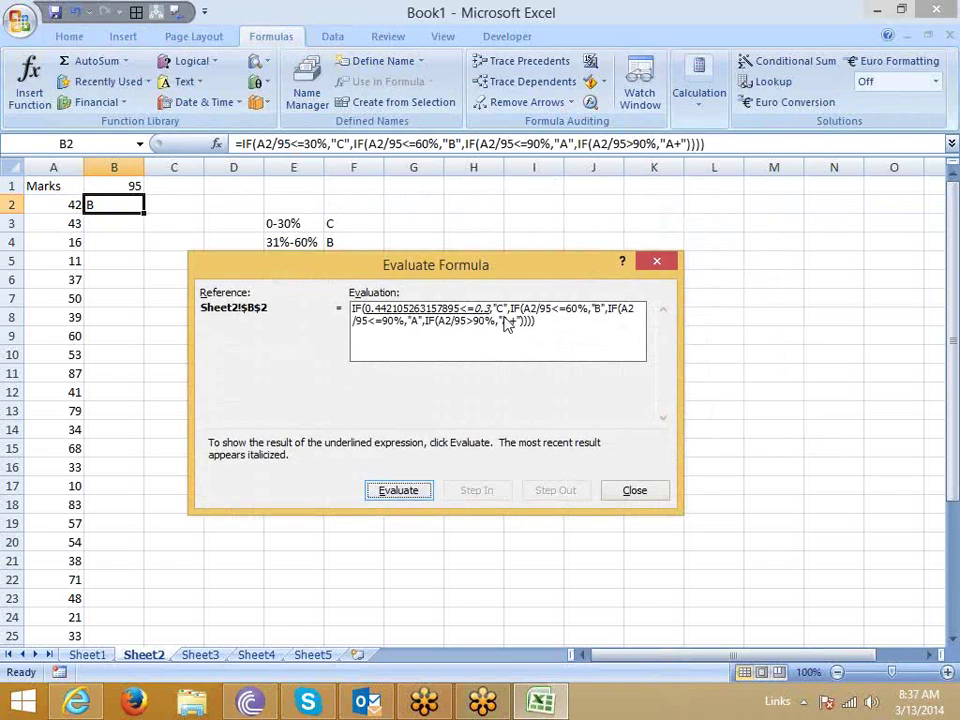
click(387, 496)
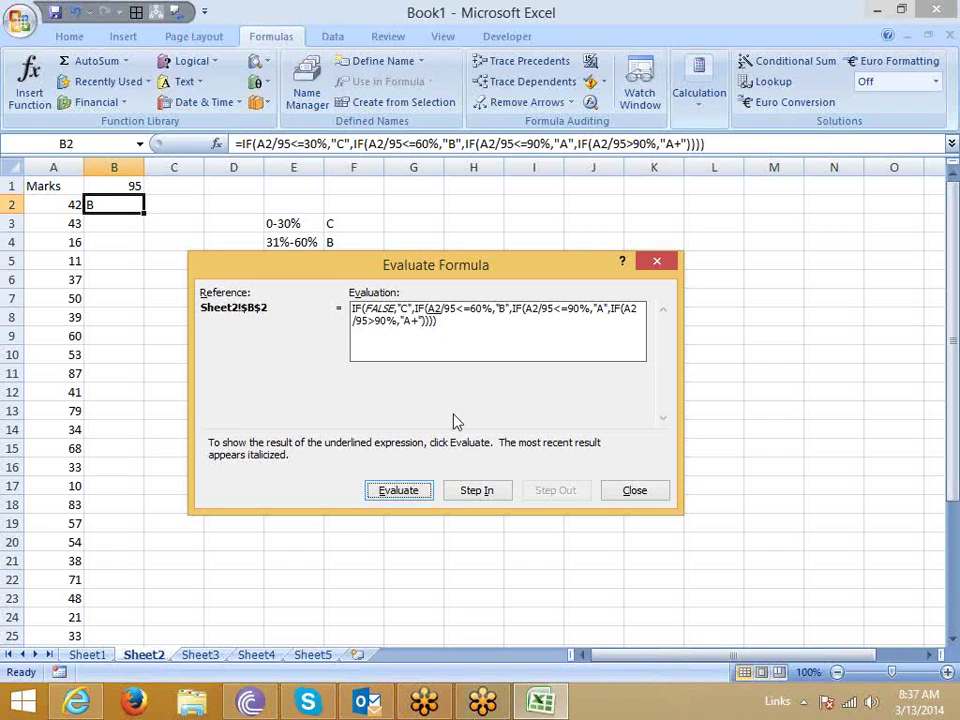
click(398, 490)
click(399, 492)
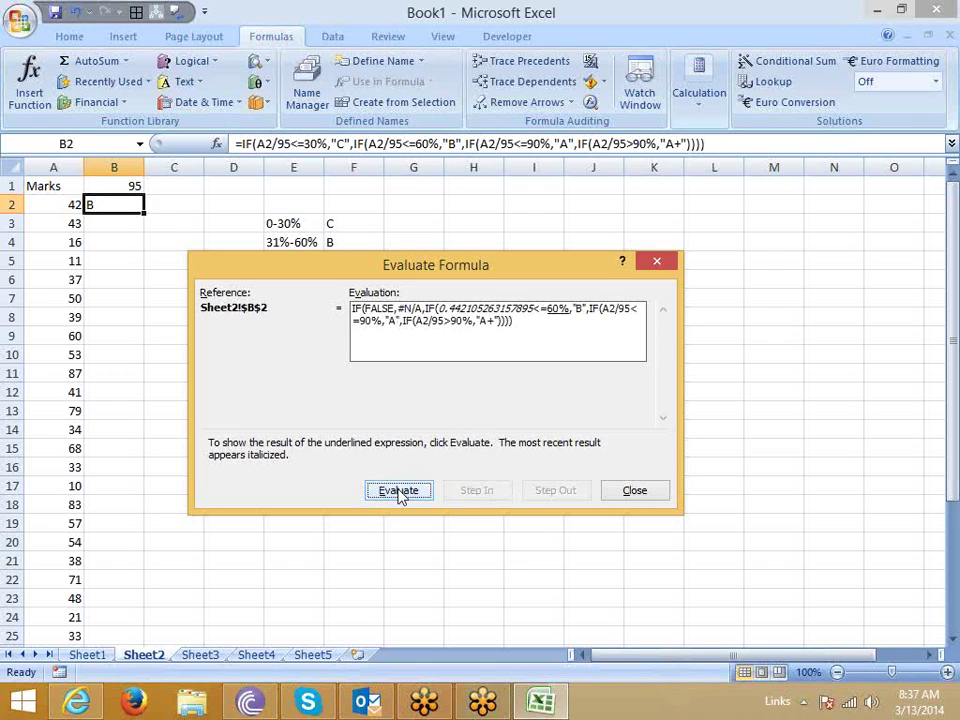
click(398, 490)
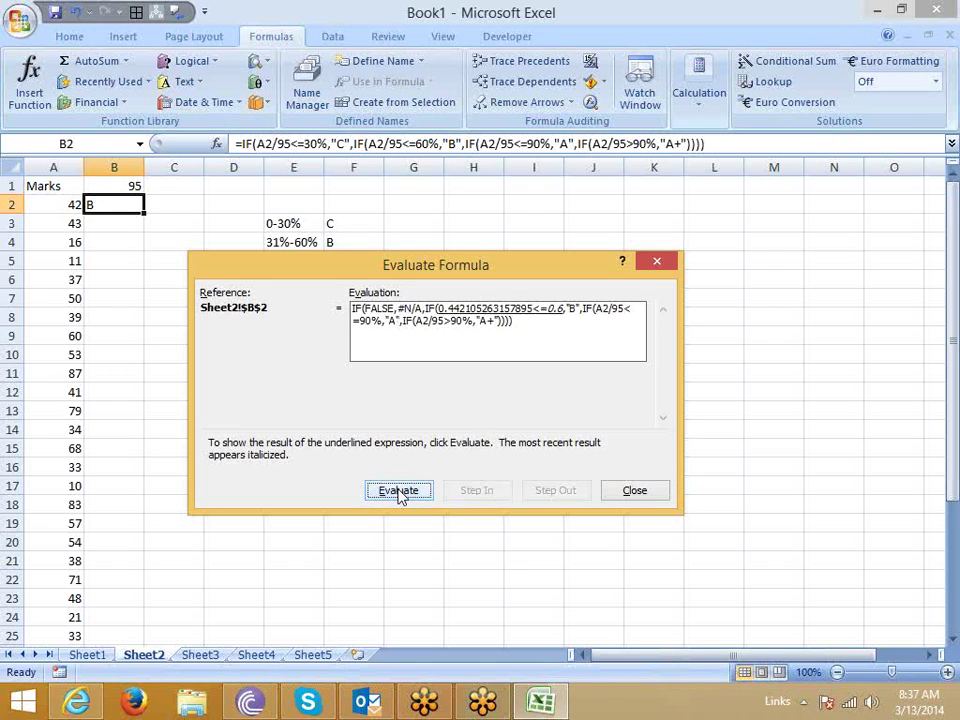
click(398, 490)
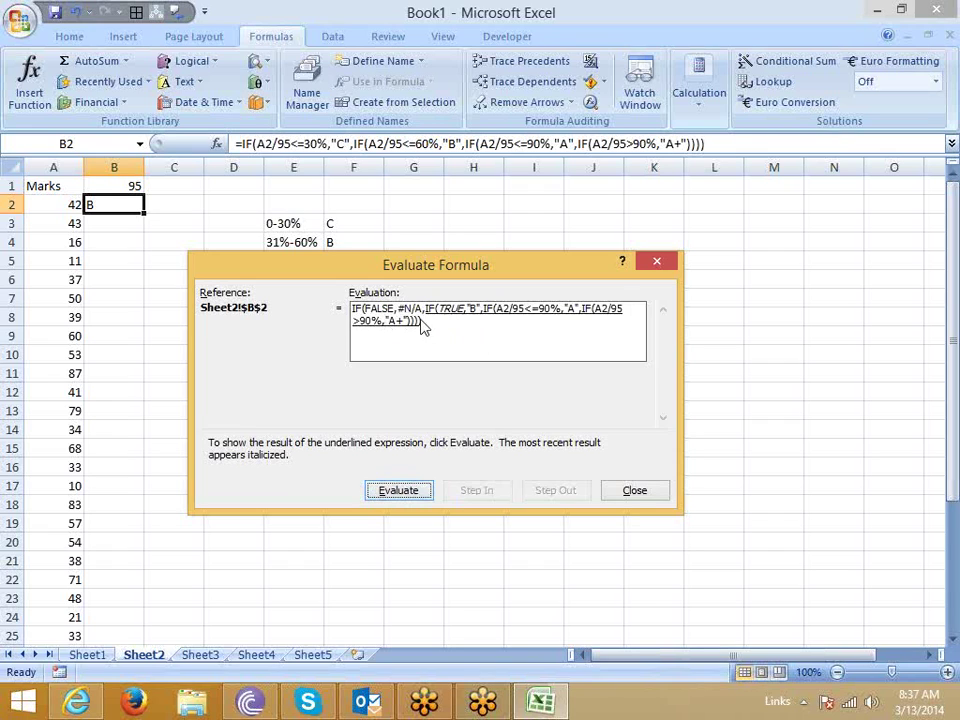
click(405, 493)
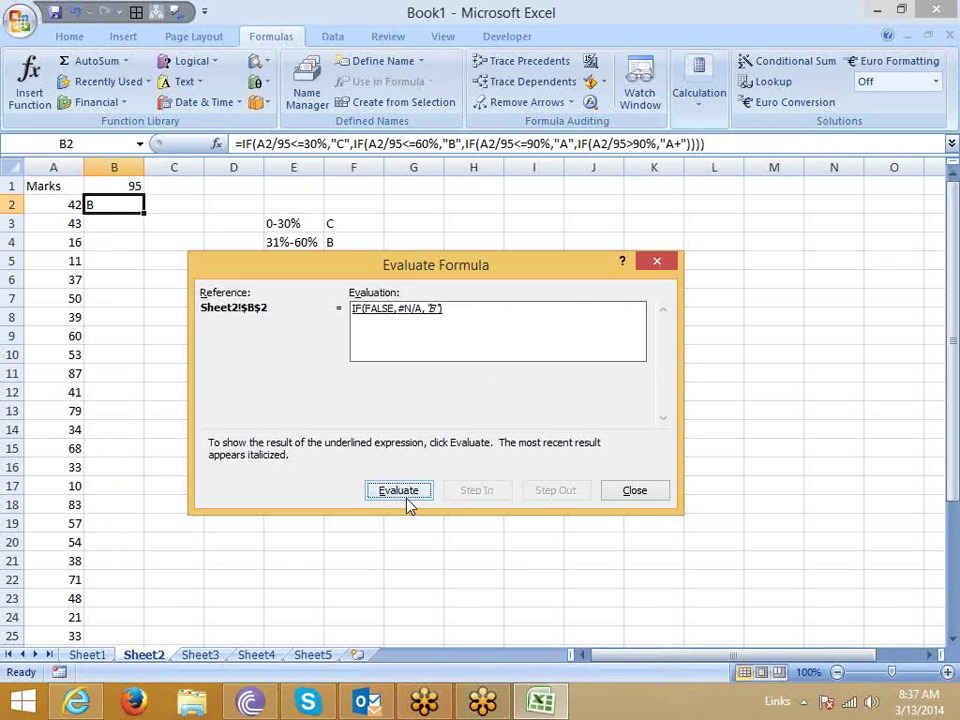
click(407, 500)
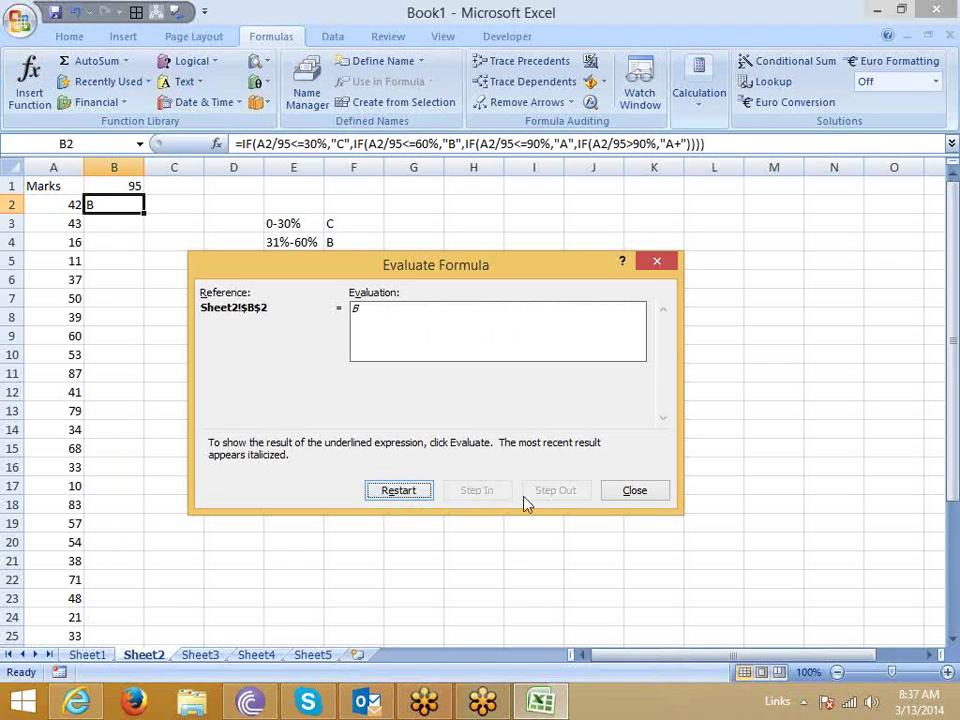
click(634, 490)
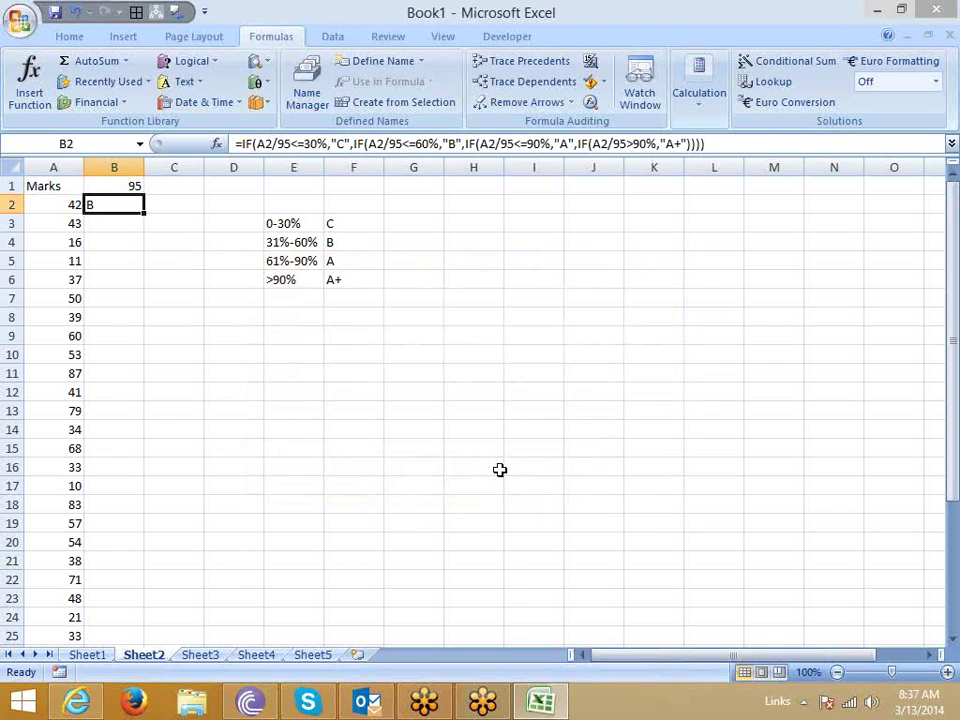
- Copy B2's grade formula down to B25 and select the third IF in its formula
double_click(144, 214)
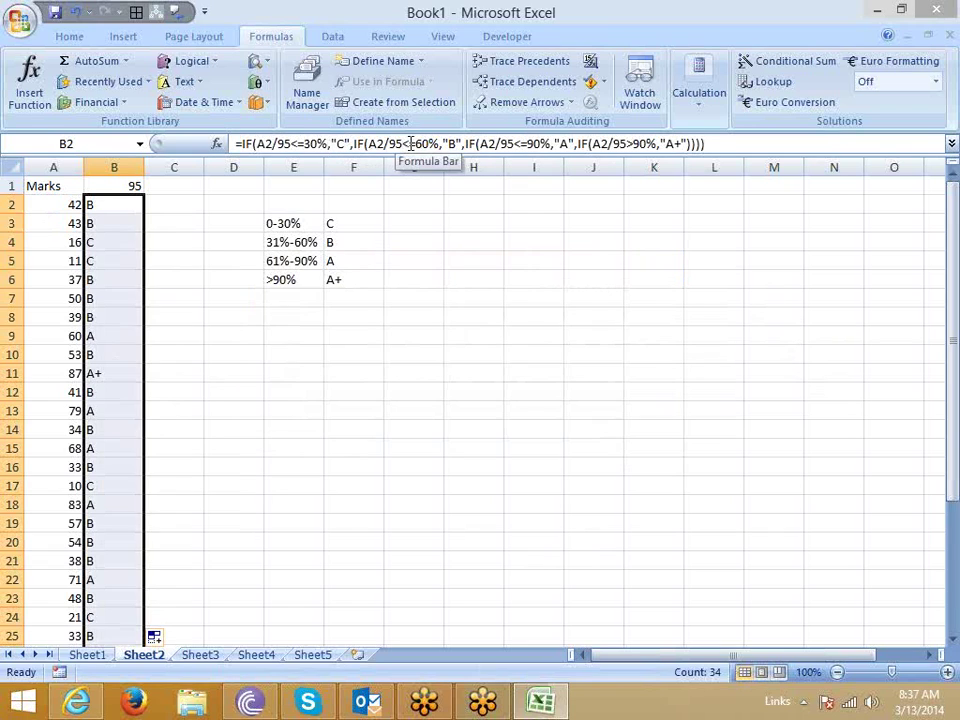
drag(465, 144, 510, 172)
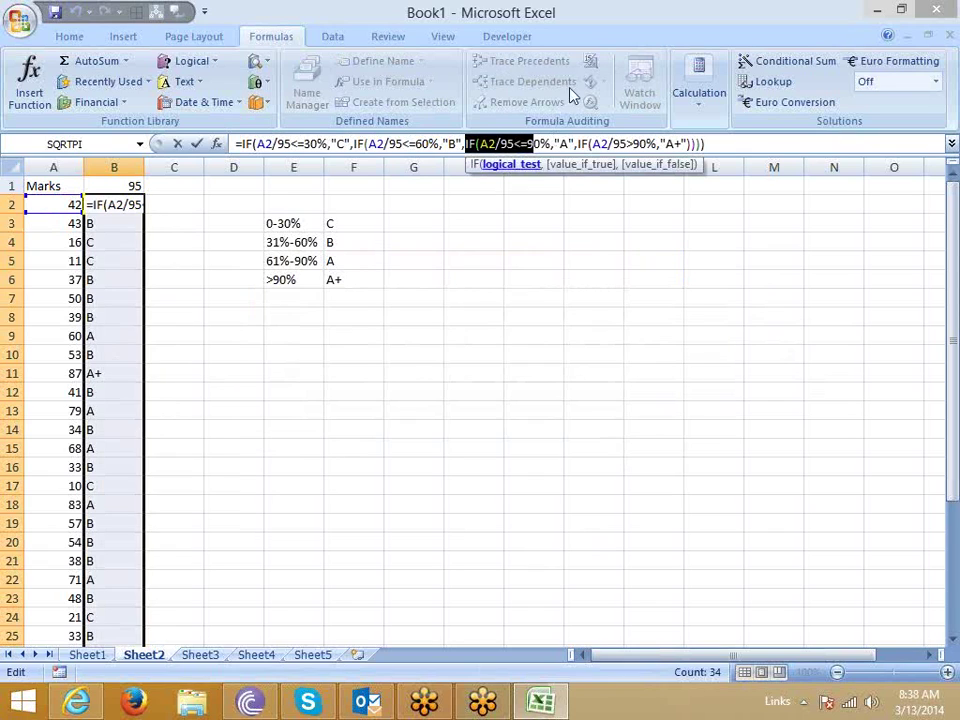
click(421, 144)
double_click(421, 144)
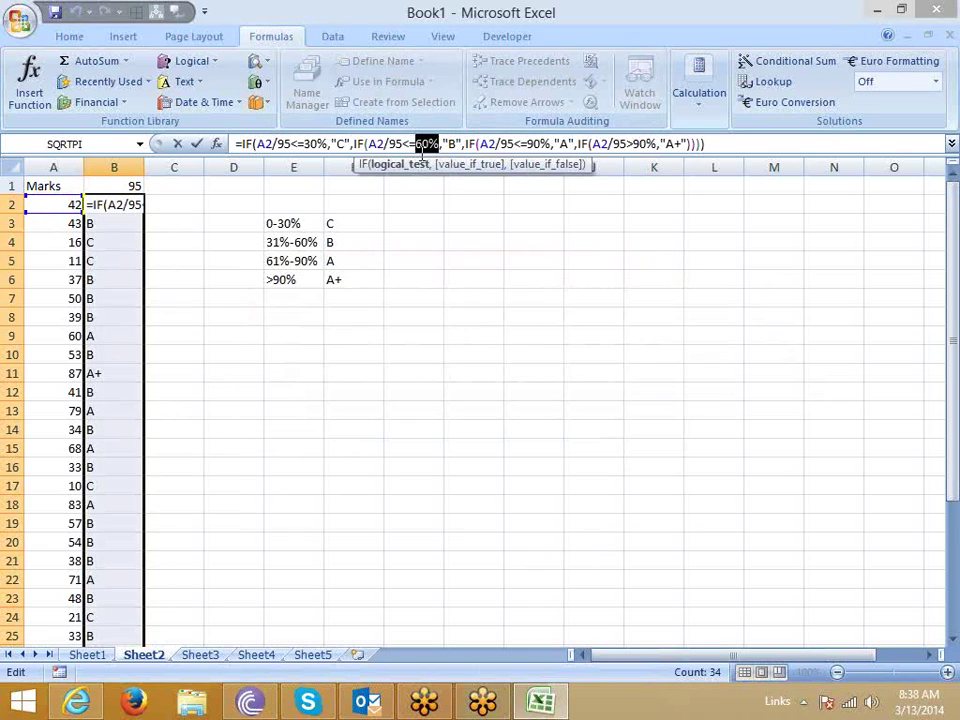
double_click(537, 144)
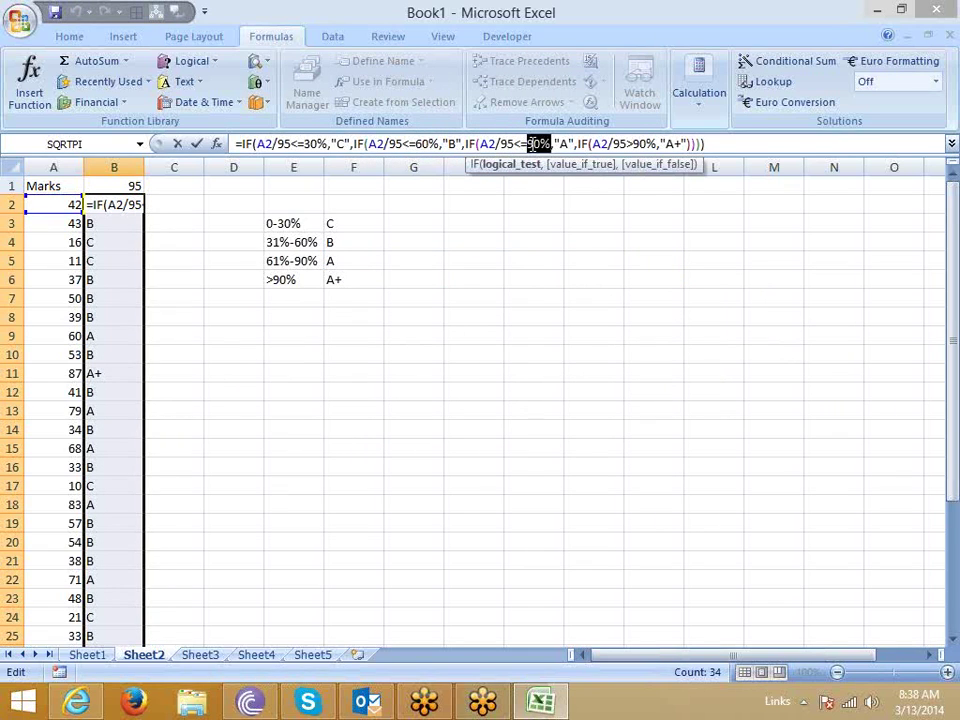
click(416, 144)
drag(408, 147, 398, 148)
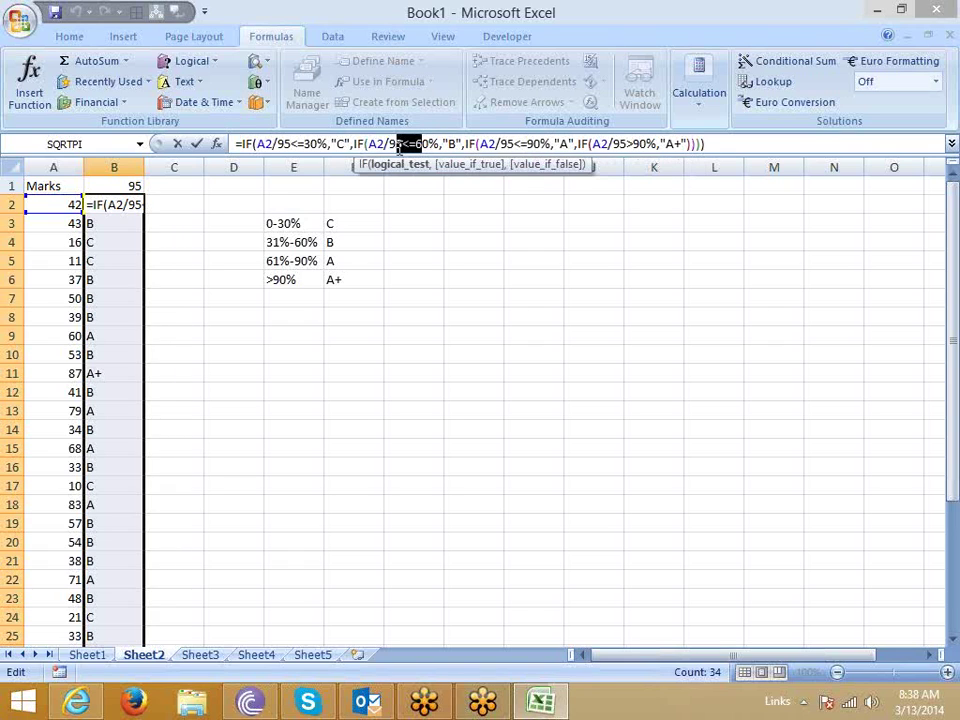
drag(541, 145, 489, 146)
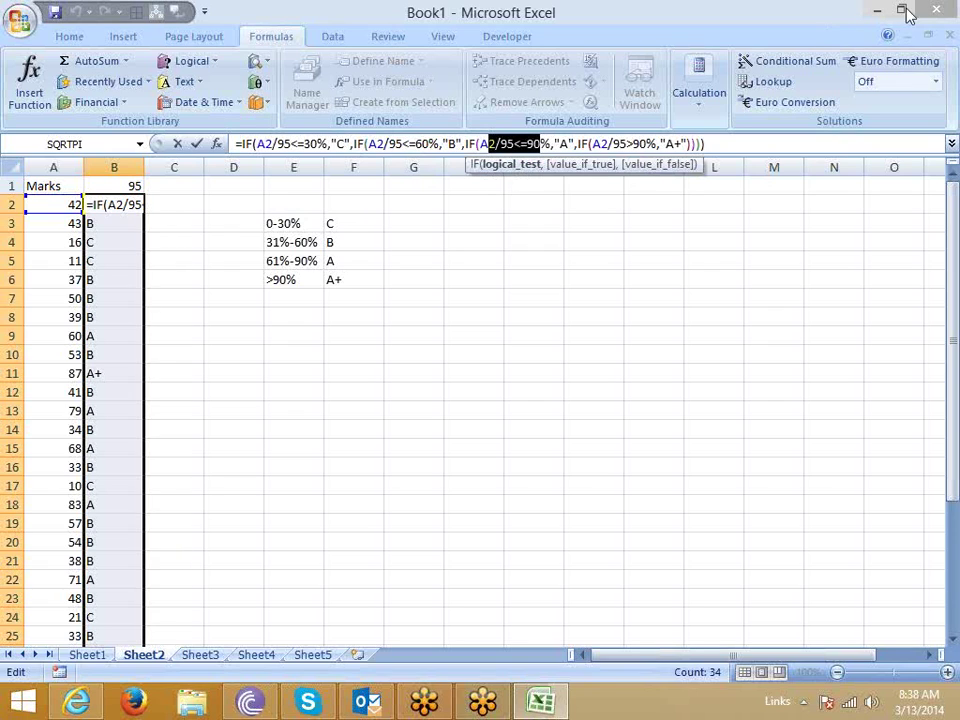
click(949, 38)
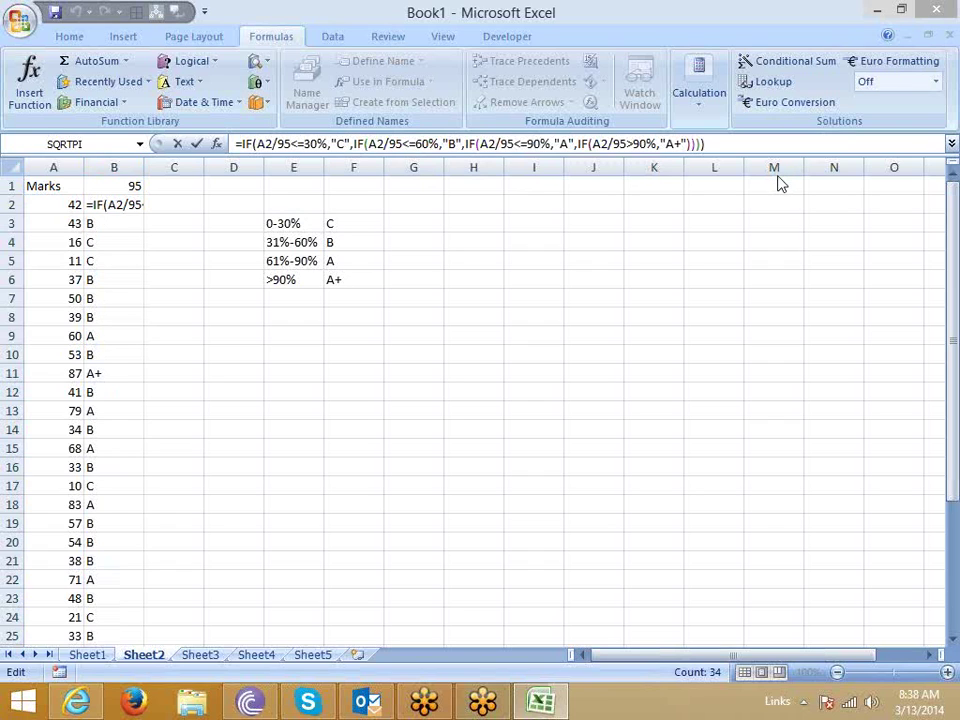
click(697, 57)
click(697, 57)
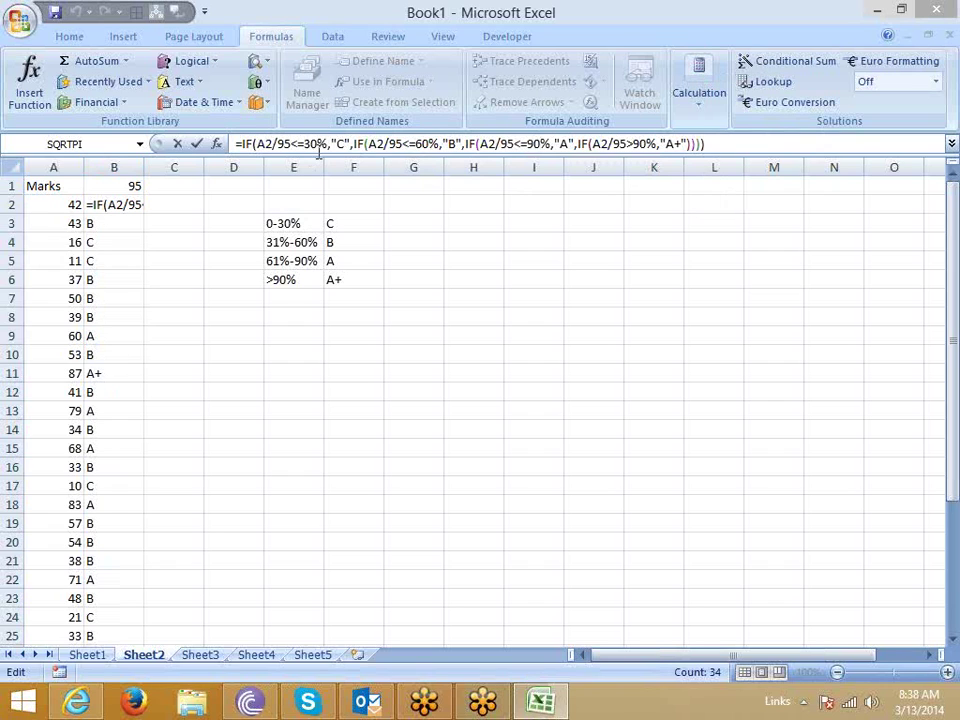
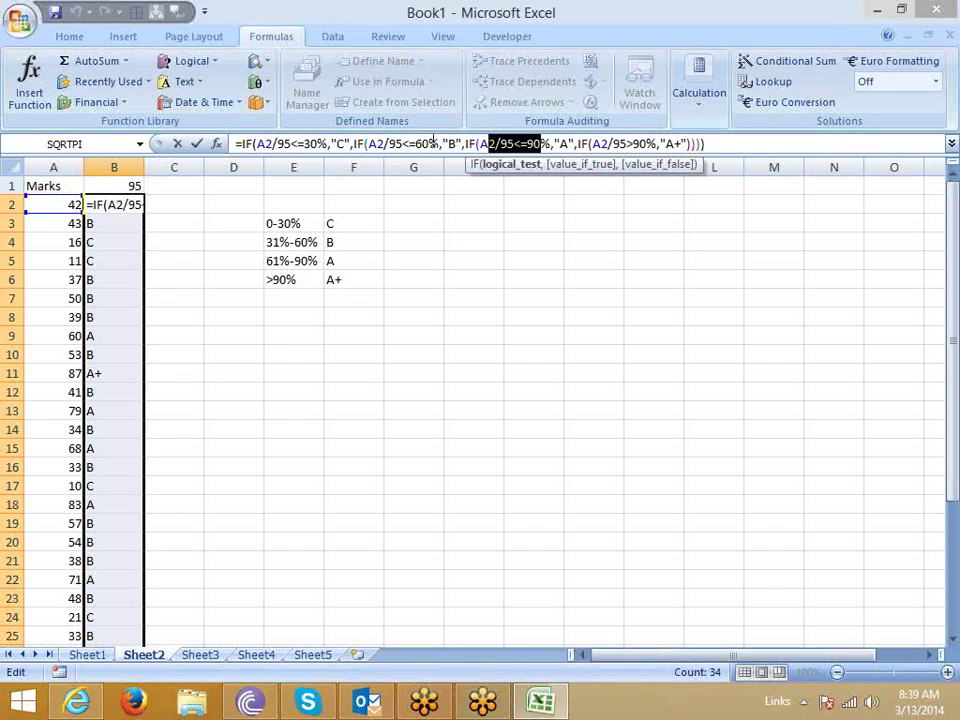
- Change B2's second IF test from A2/95<=60% to A2/95<60.99999%
click(424, 143)
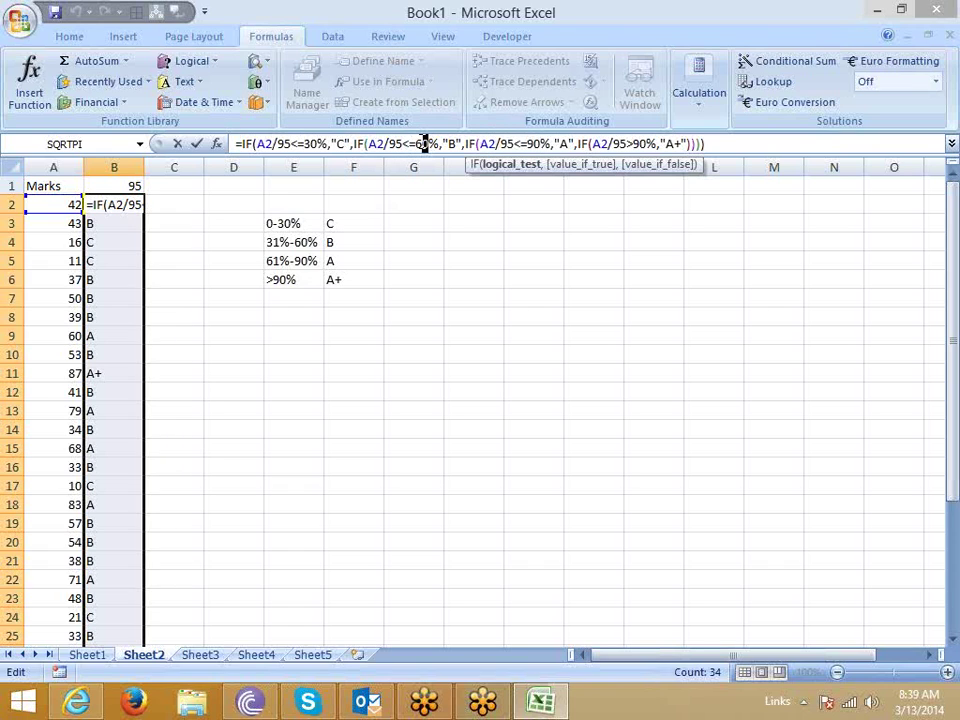
double_click(487, 143)
click(424, 143)
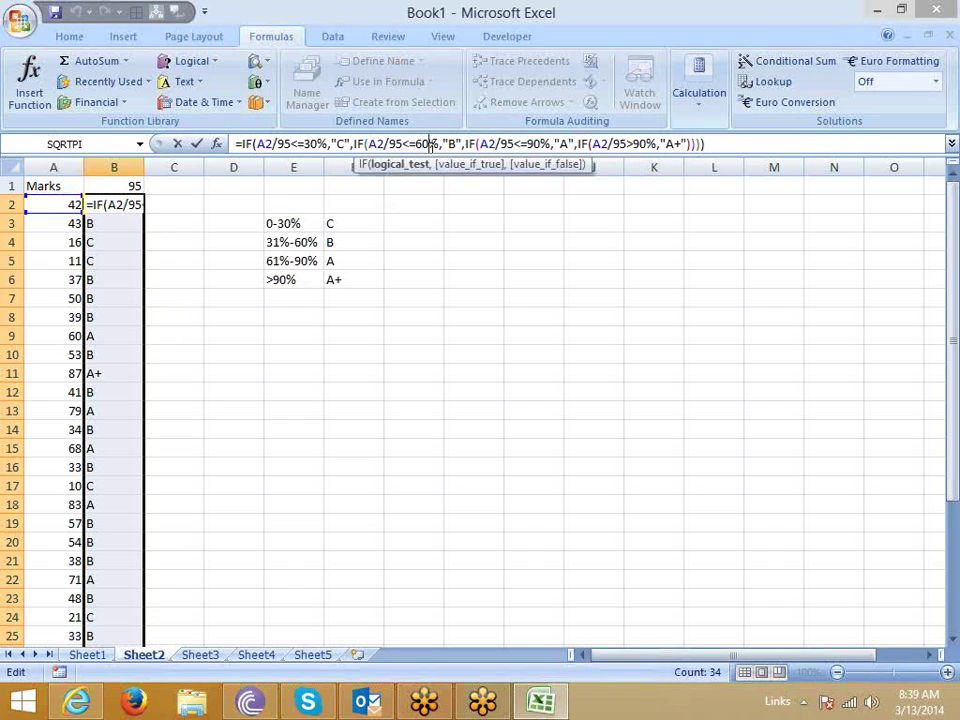
text(.)
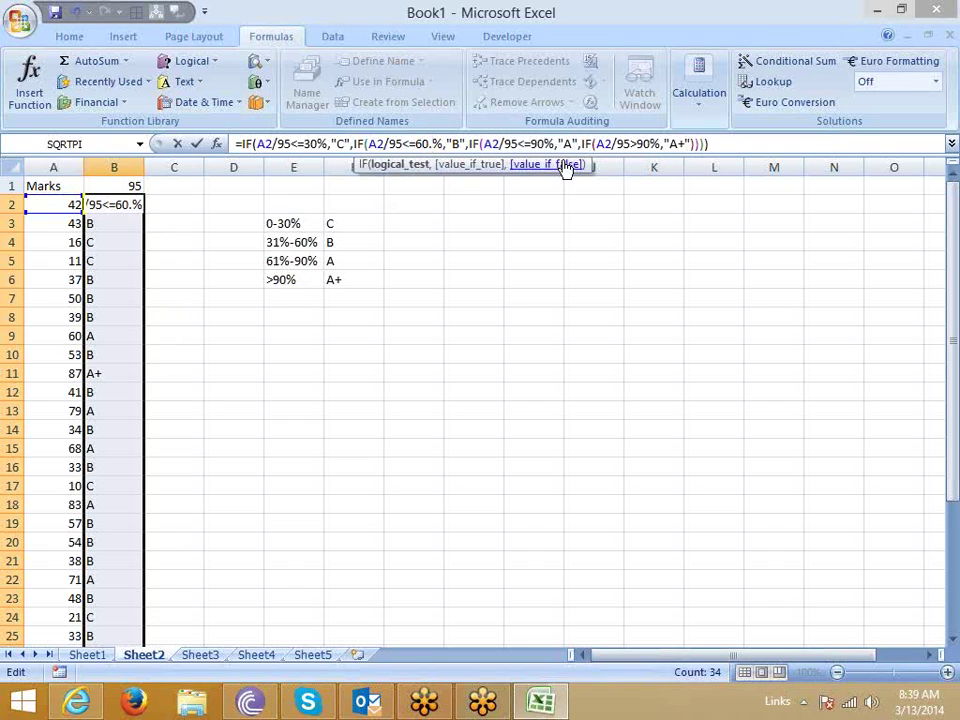
text(99999)
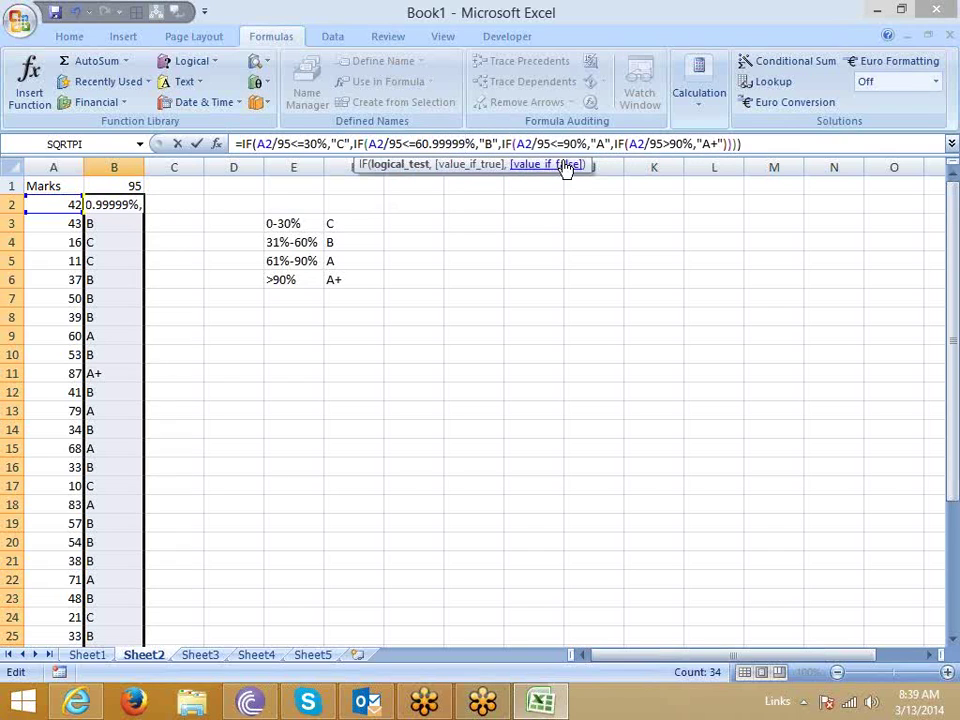
double_click(448, 144)
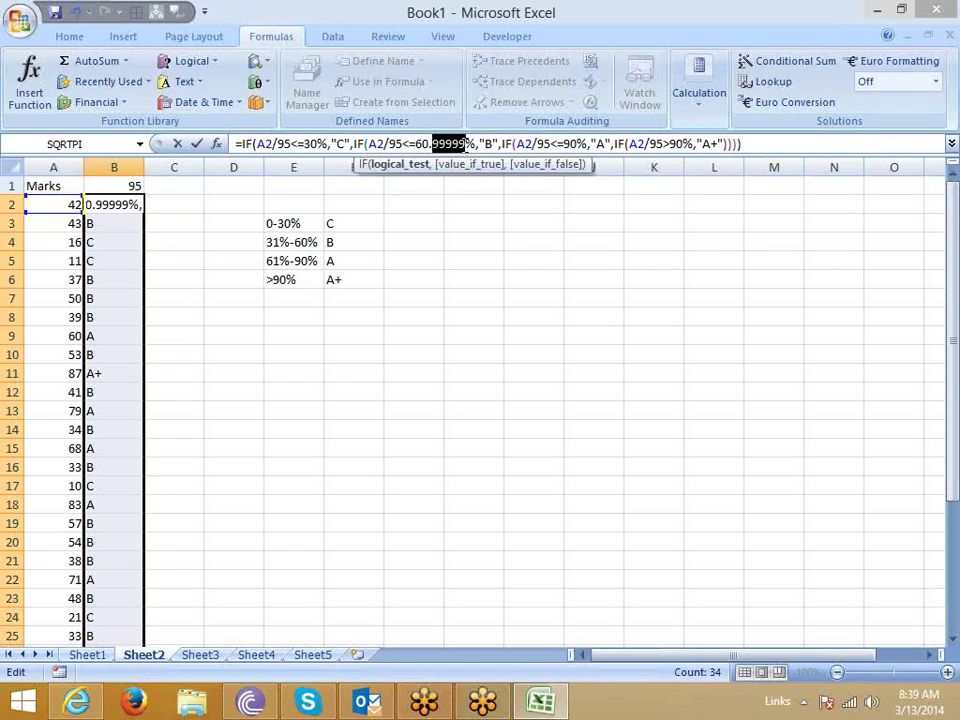
key(Right)
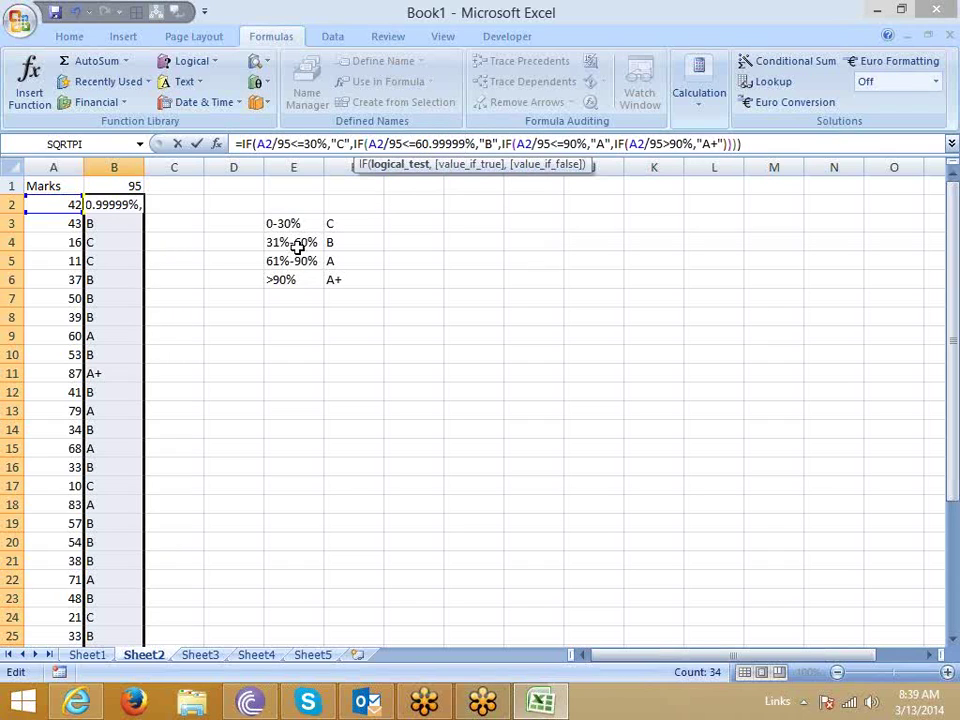
click(409, 143)
key(Delete)
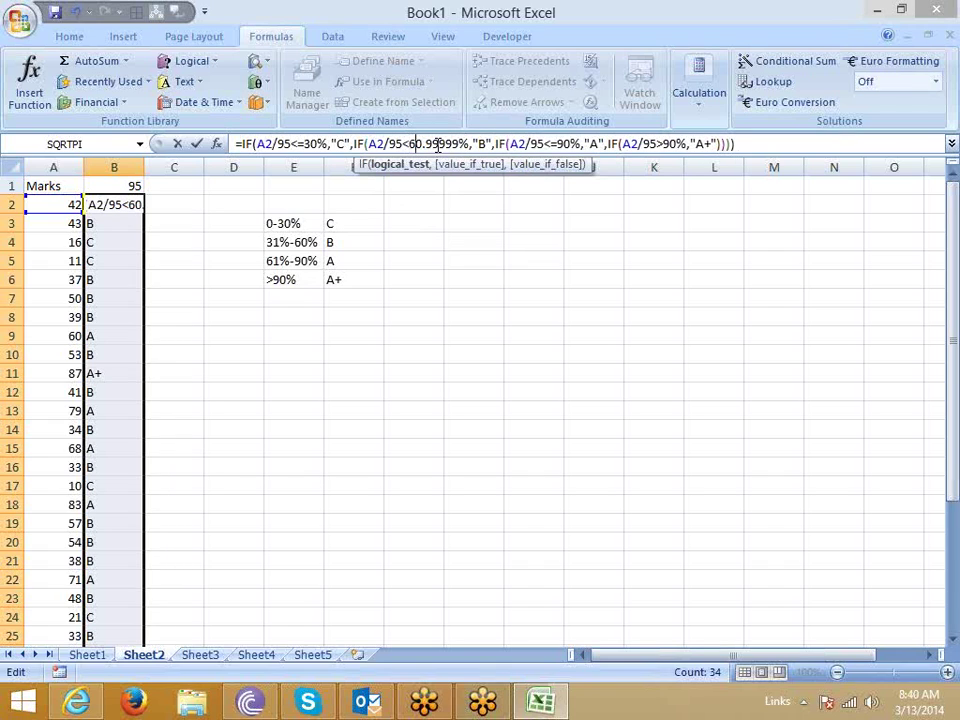
- Replace the decimal digits with 1 so the B test reads A2/95<61%, and commit the formula
key(shift+Right)
key(shift+Right)
key(shift+Right)
key(shift+Right)
key(shift+Right)
key(shift+Right)
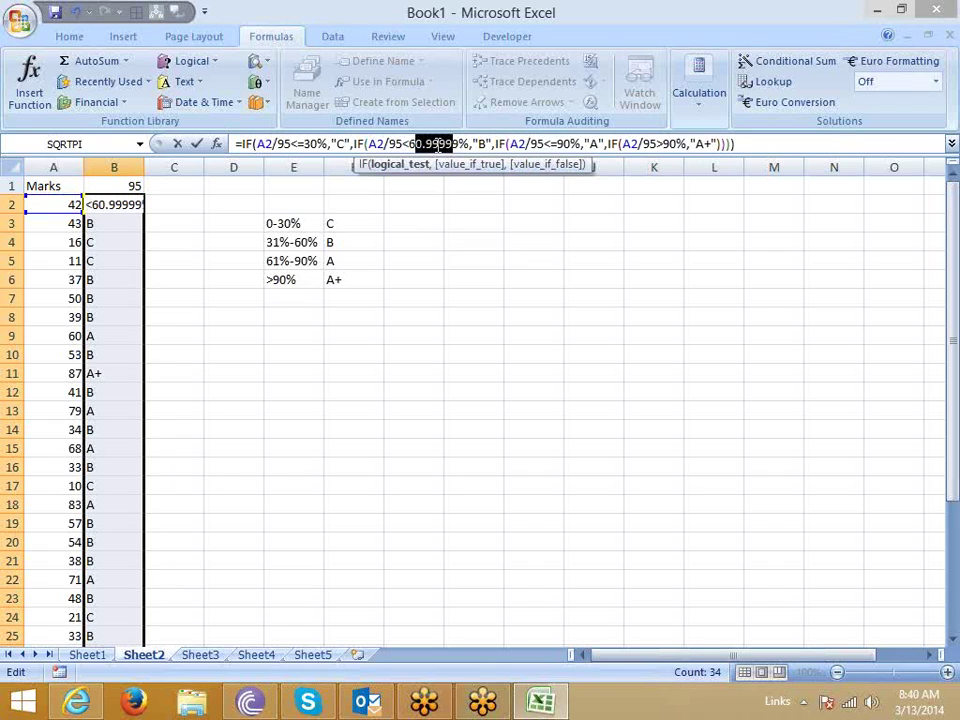
key(shift+Right)
key(shift+Right)
text(1)
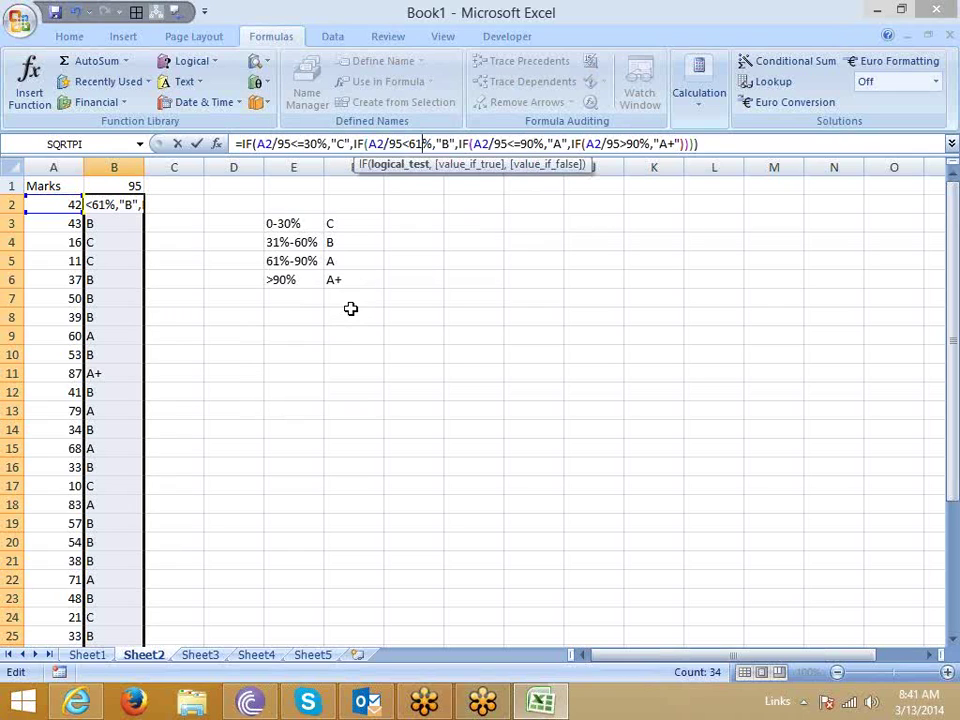
key(Return)
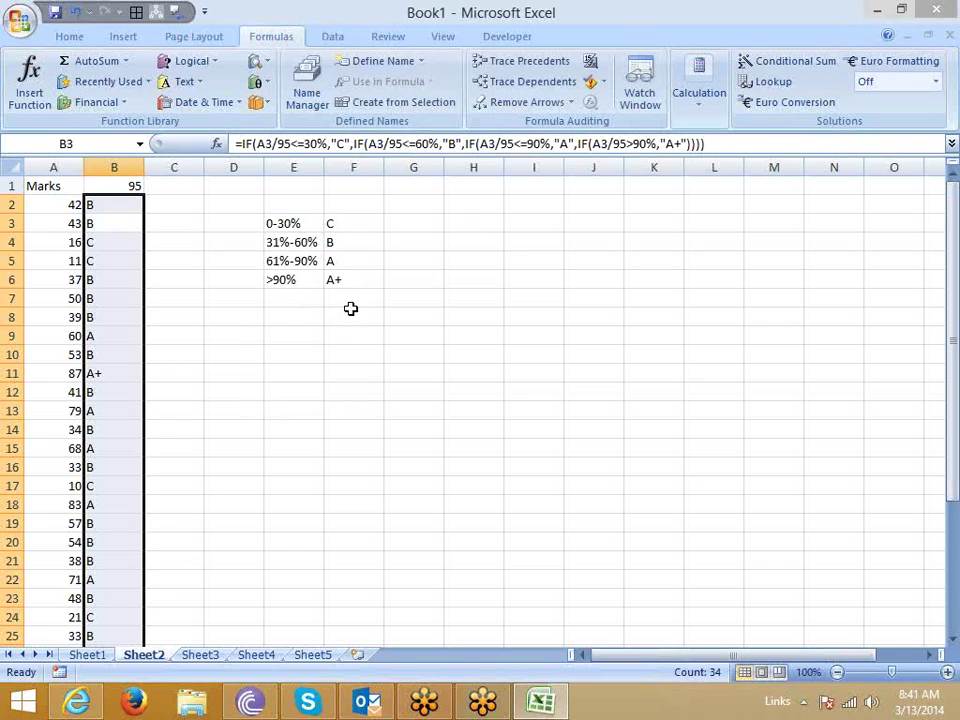
- Create a new blank workbook, rename its first sheet to Q1, and select cell A1
click(316, 318)
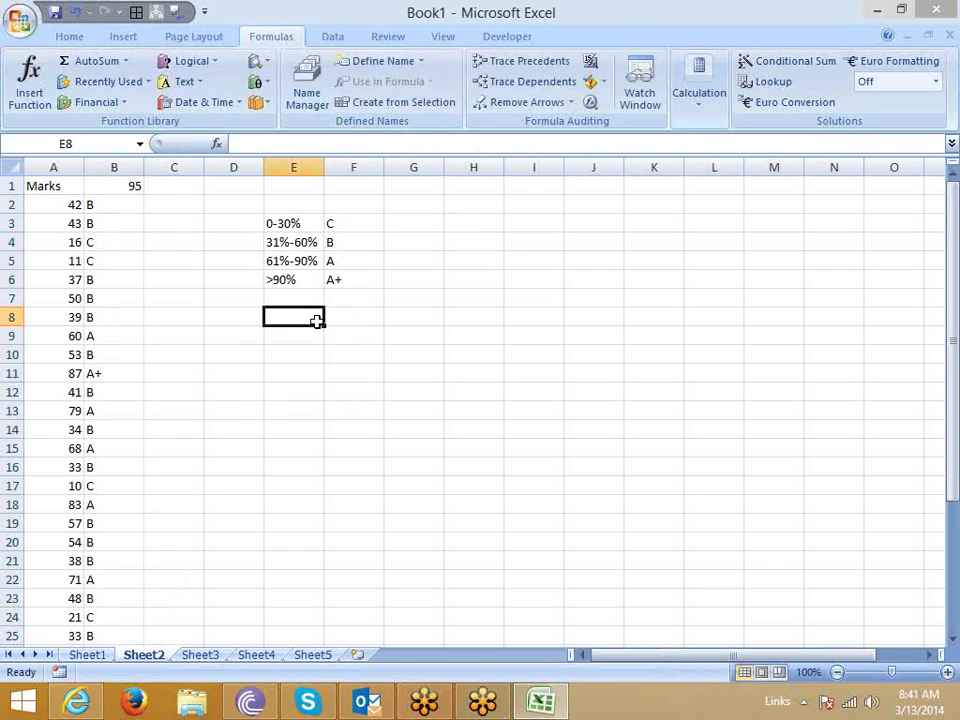
key(ctrl+n)
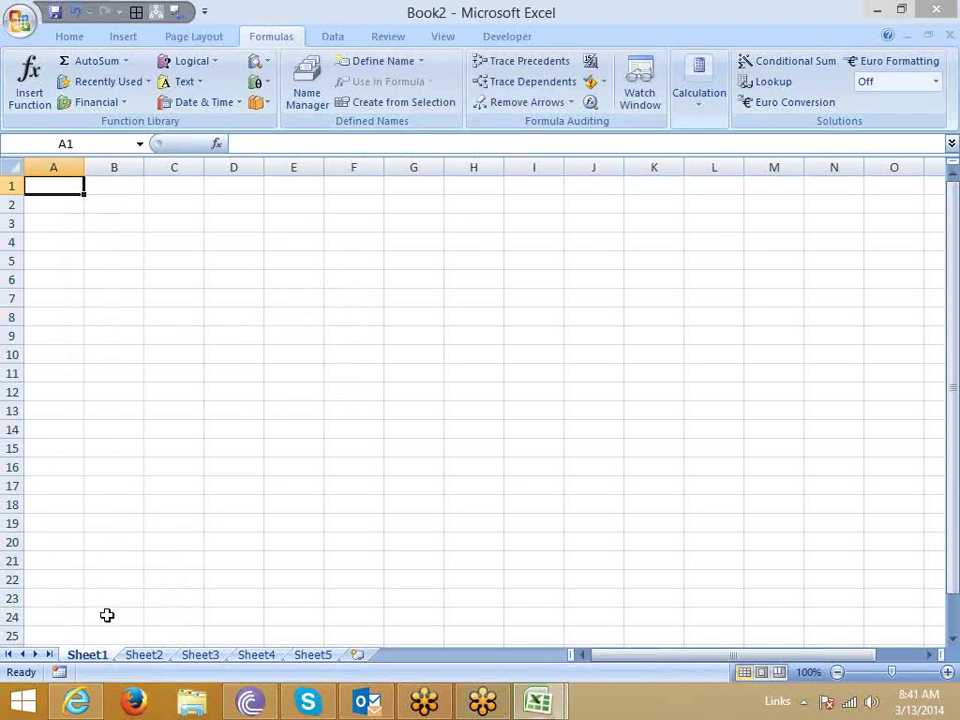
double_click(90, 652)
text(0)
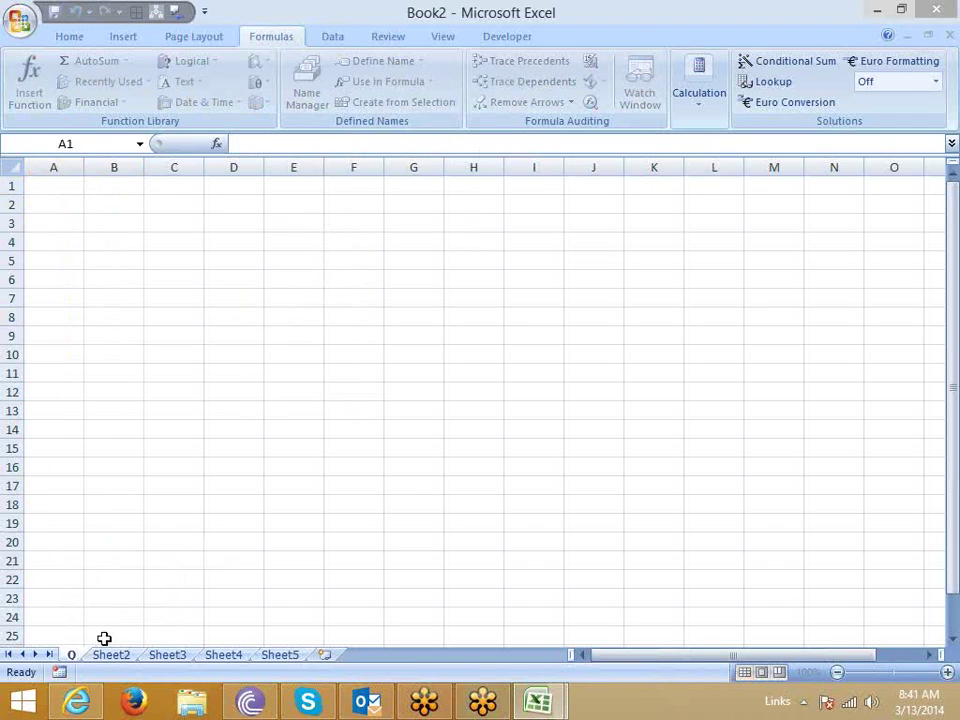
text(1)
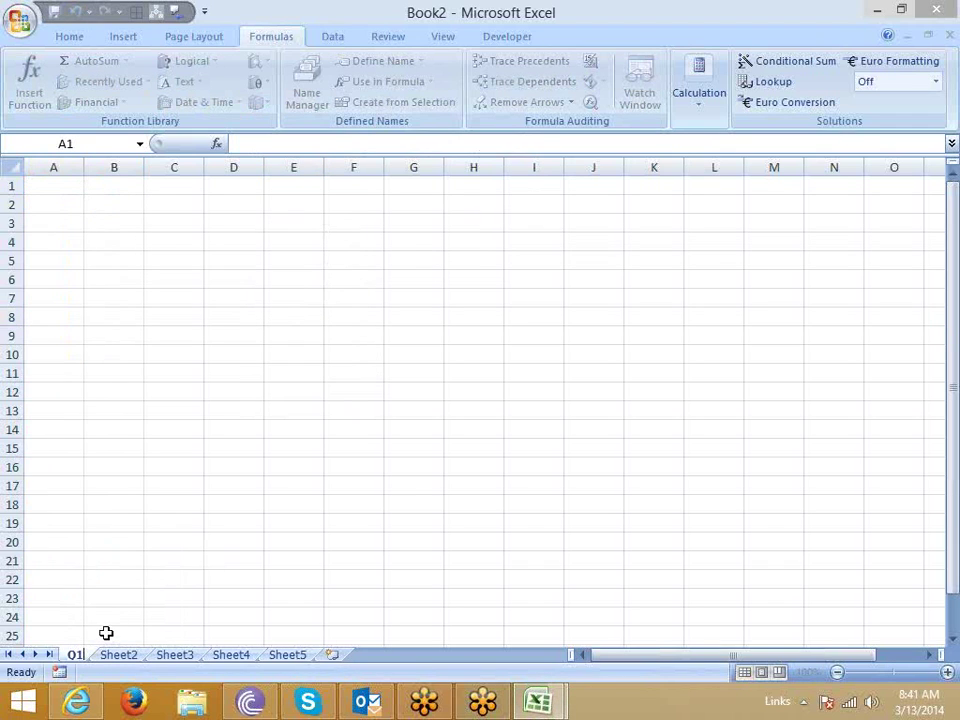
click(118, 556)
click(54, 200)
click(54, 185)
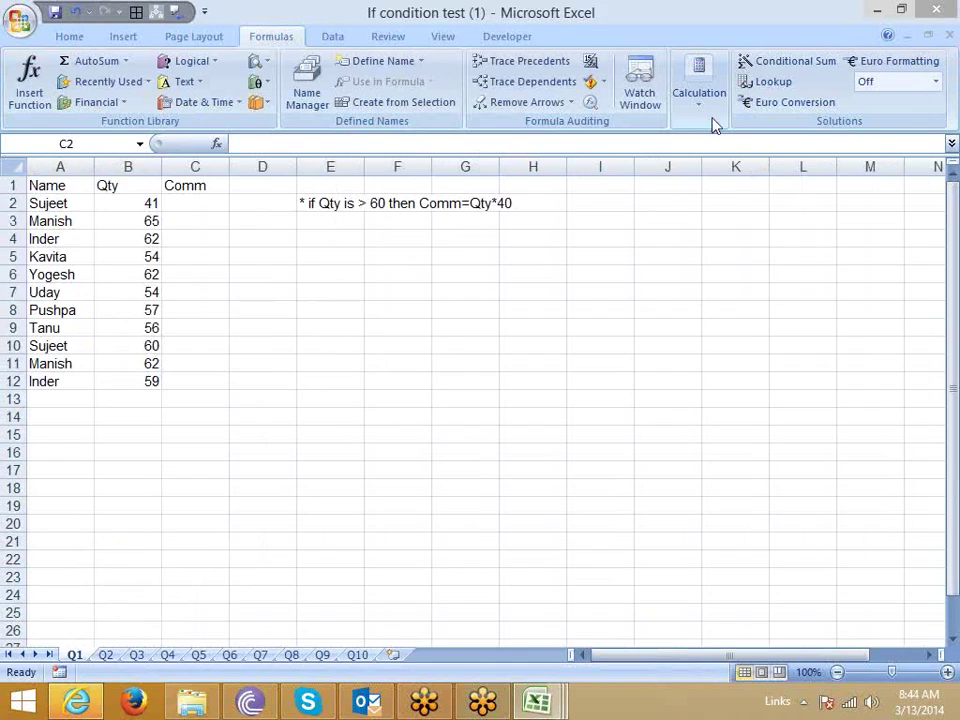
- Review the Q1 quantities, the Q2 Result column from C2, and the Q3 Area column
click(128, 221)
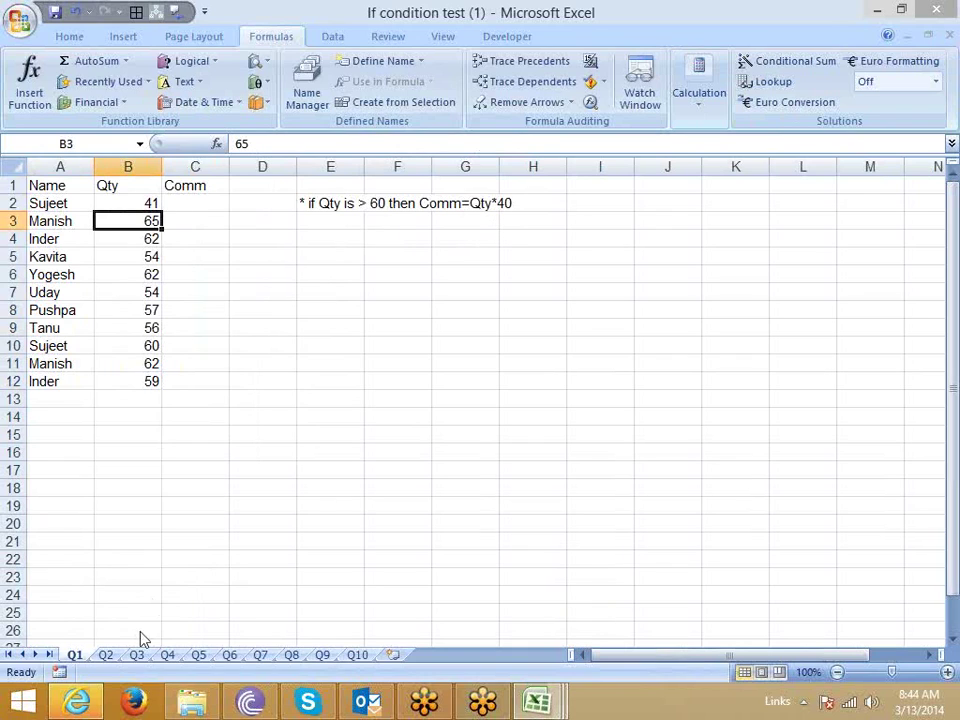
click(106, 656)
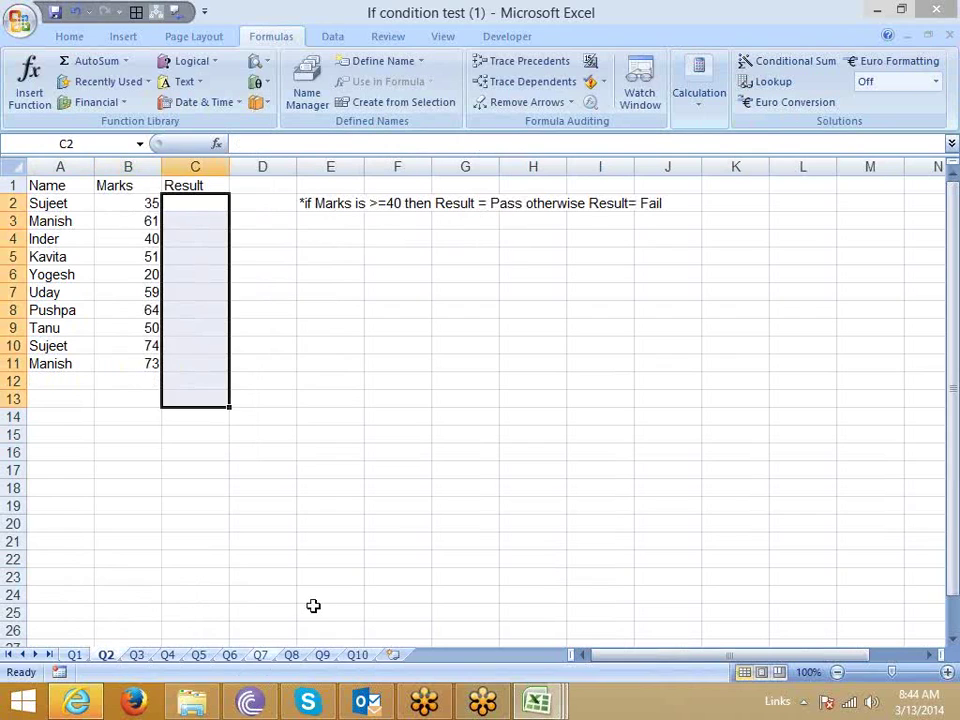
click(523, 563)
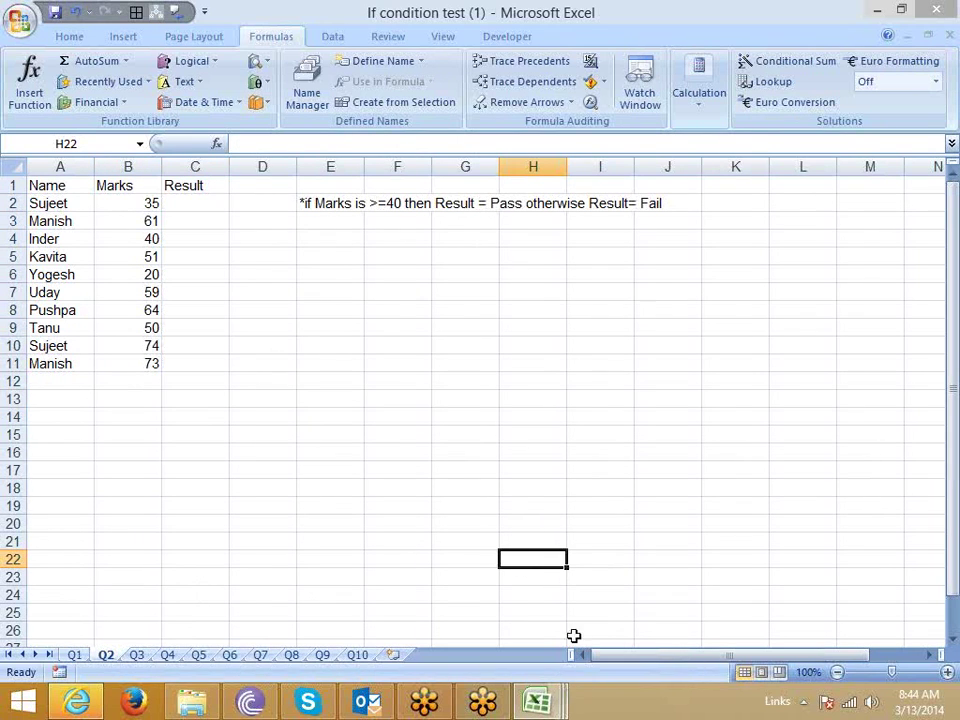
click(212, 205)
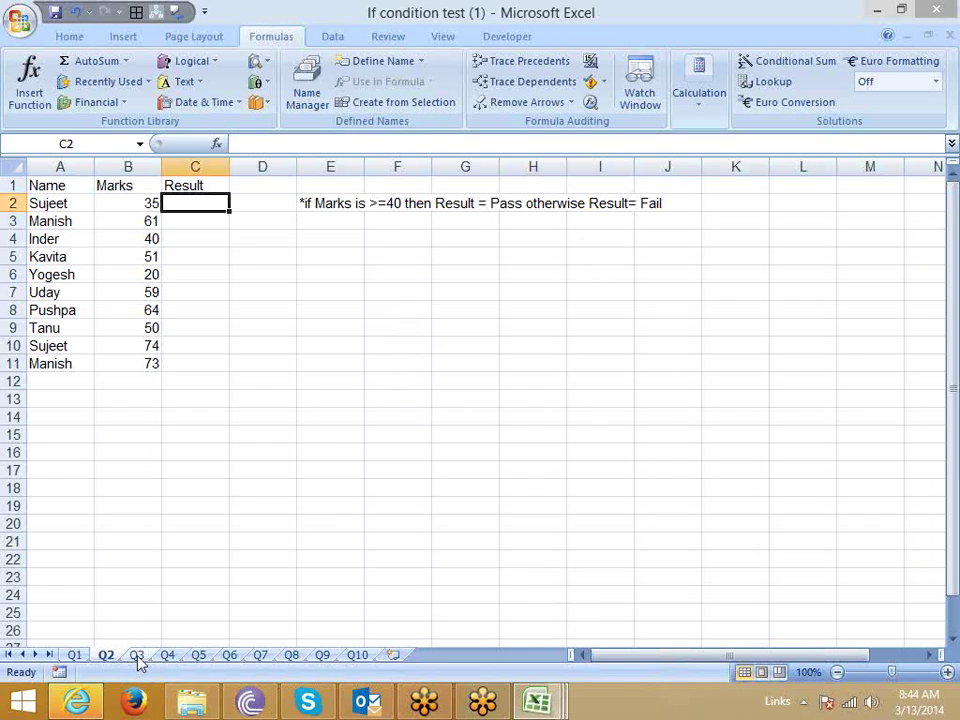
click(137, 656)
click(322, 540)
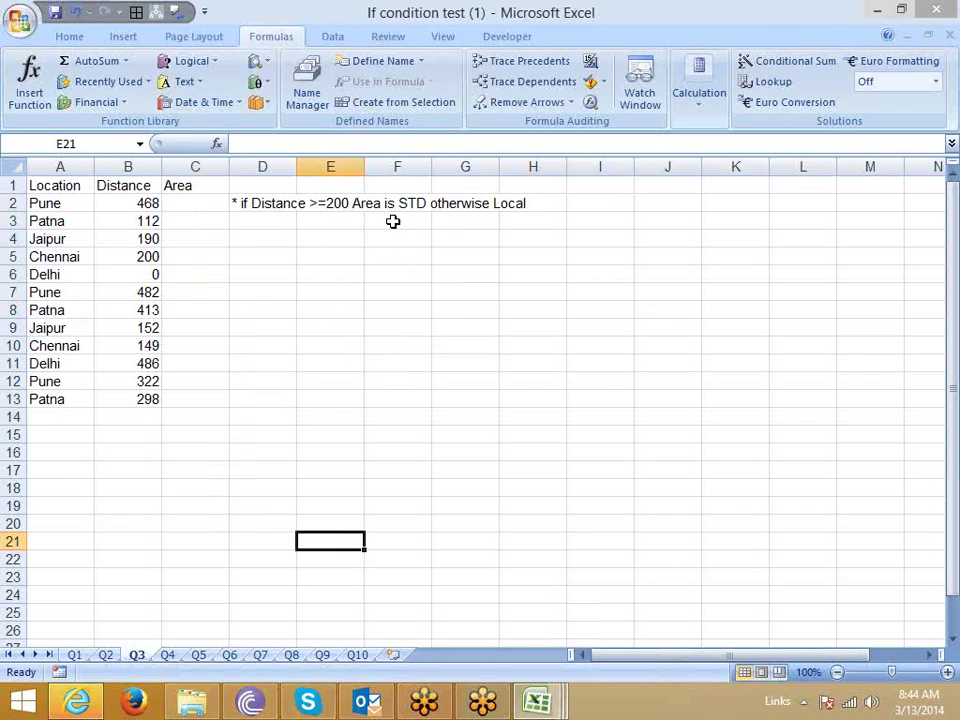
- Check the Q4 MRP values 500 and 669, then go to sheet Q5
click(167, 654)
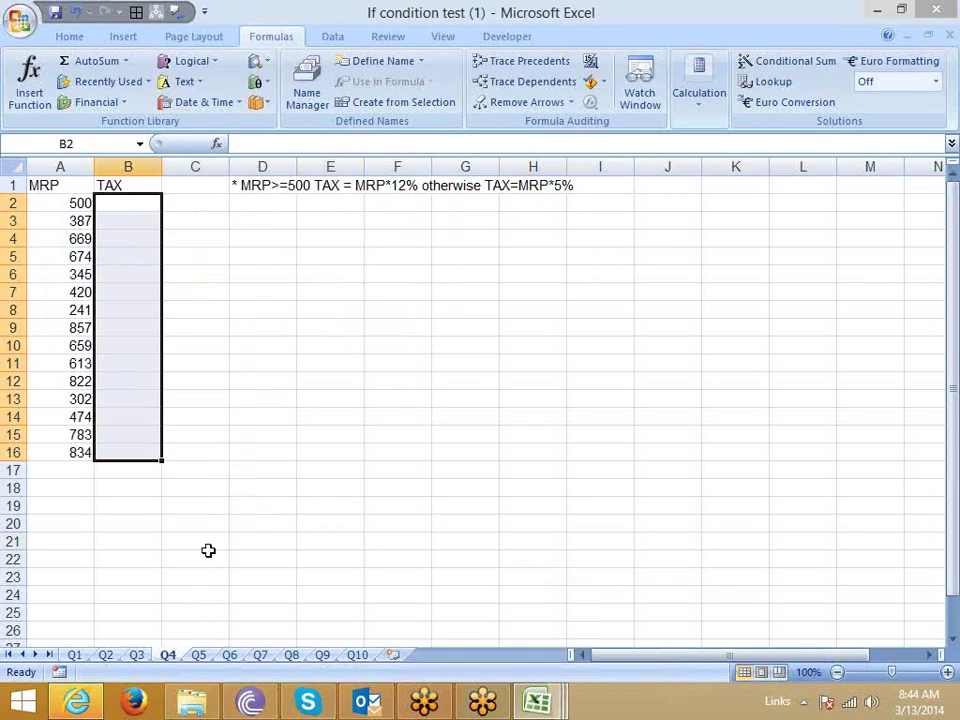
click(289, 292)
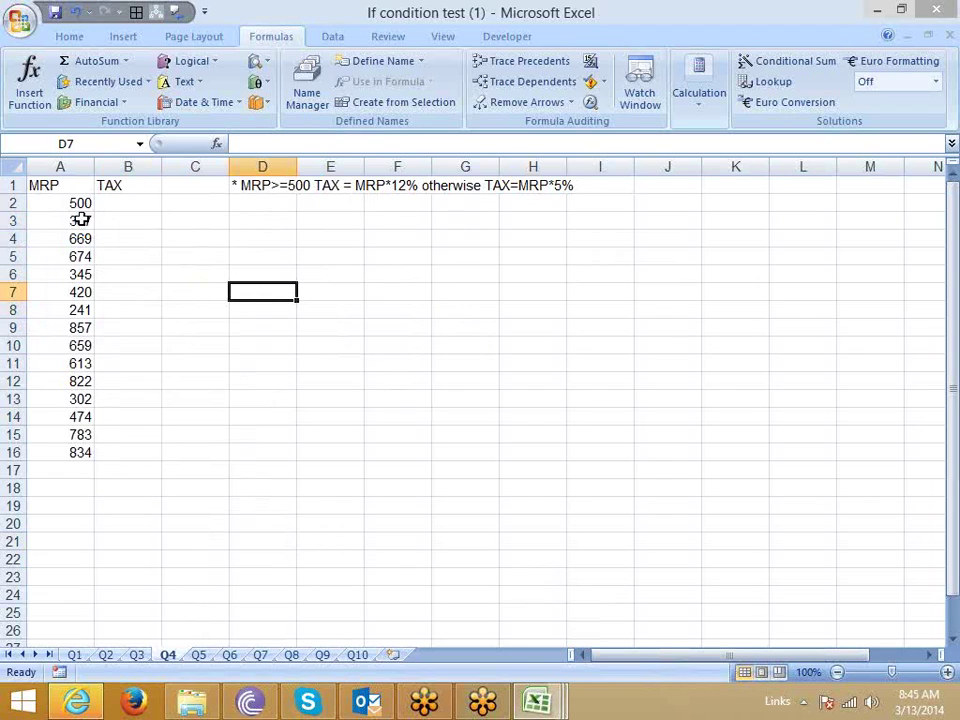
click(80, 205)
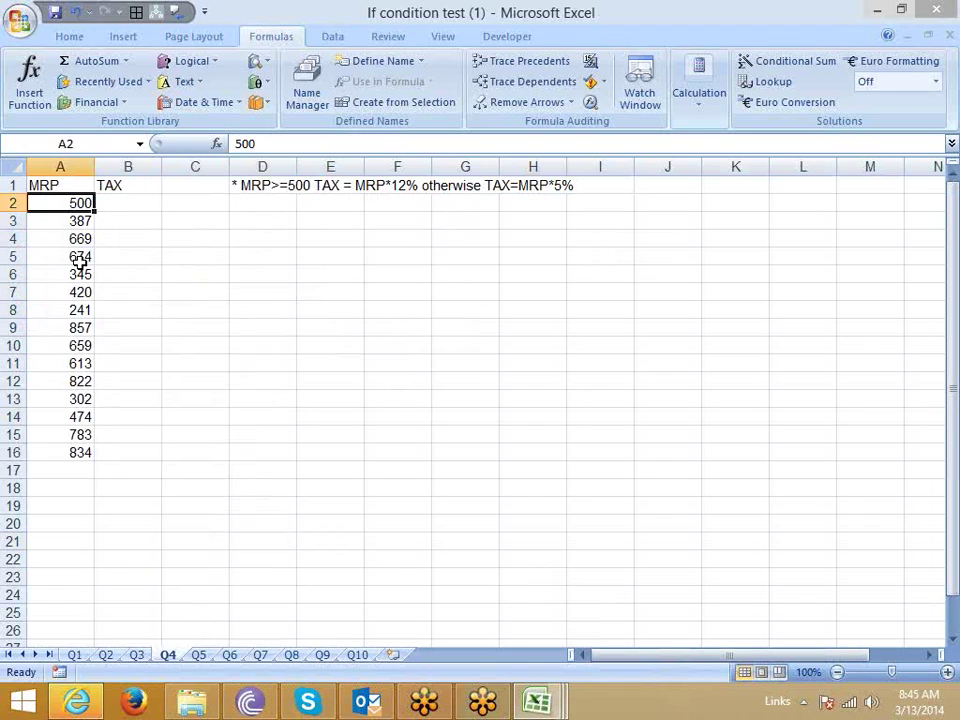
key(Down)
key(Down)
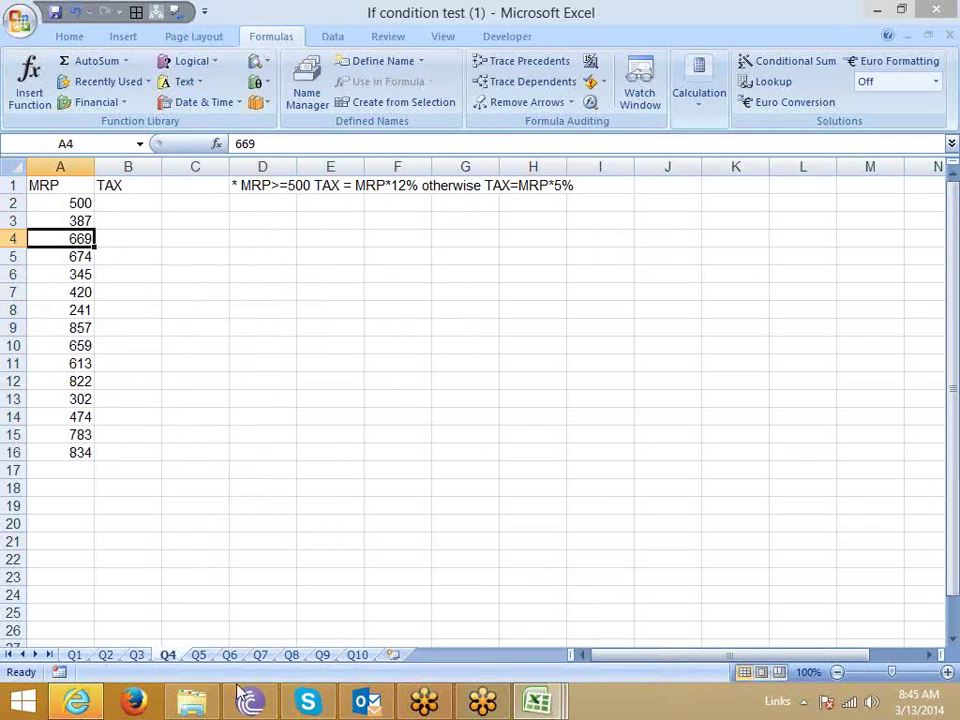
click(197, 658)
- Check the Q5 10:00 PM cutoff time in C1 and its OT/NT condition note
click(285, 400)
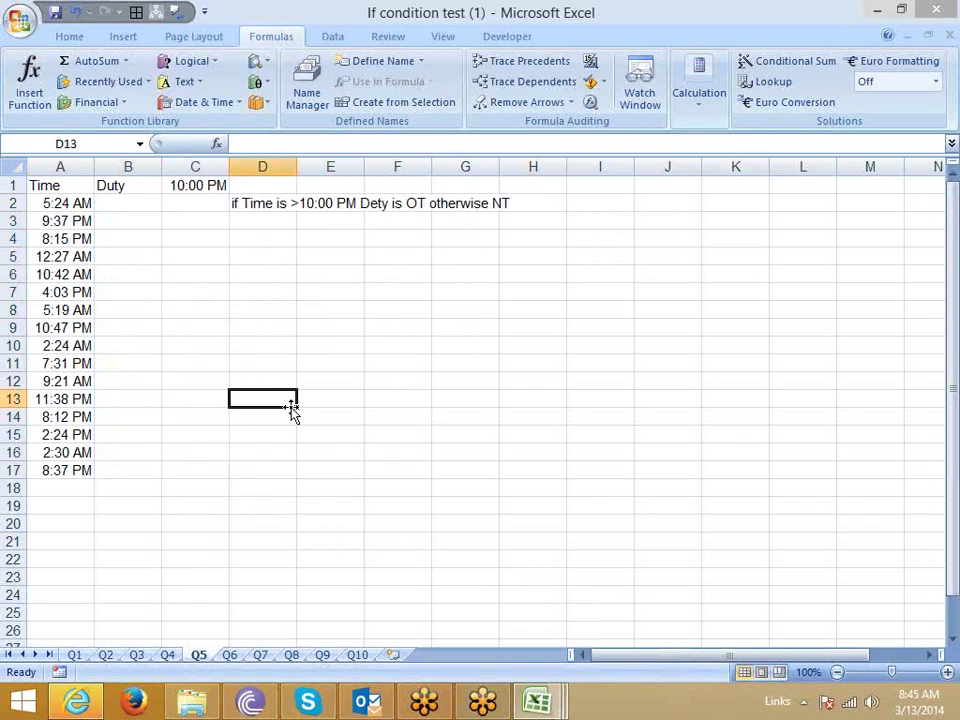
click(193, 188)
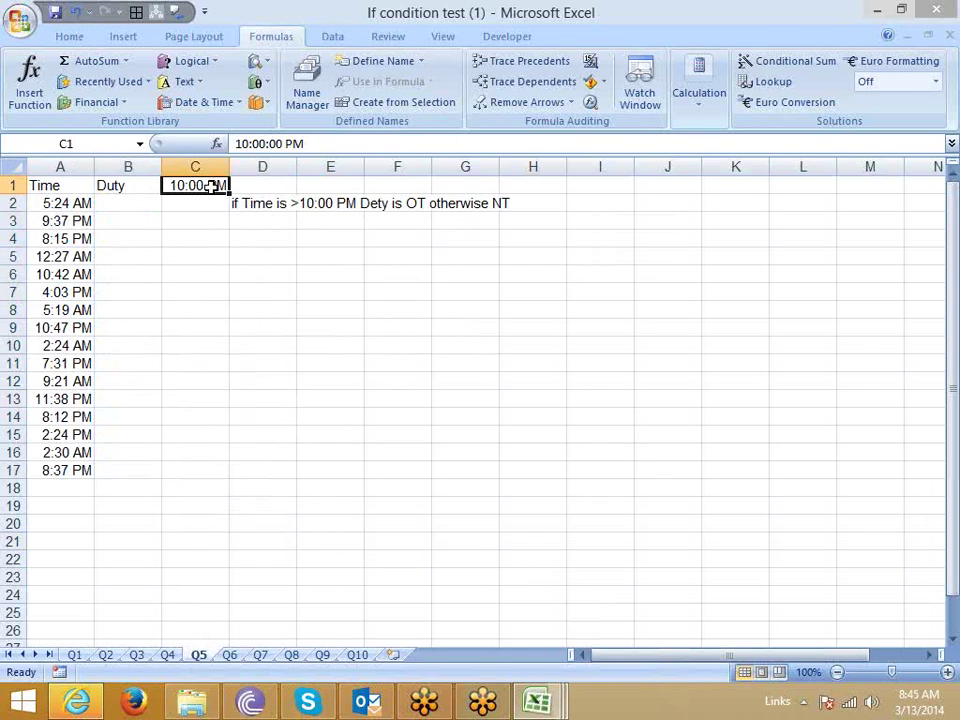
click(283, 236)
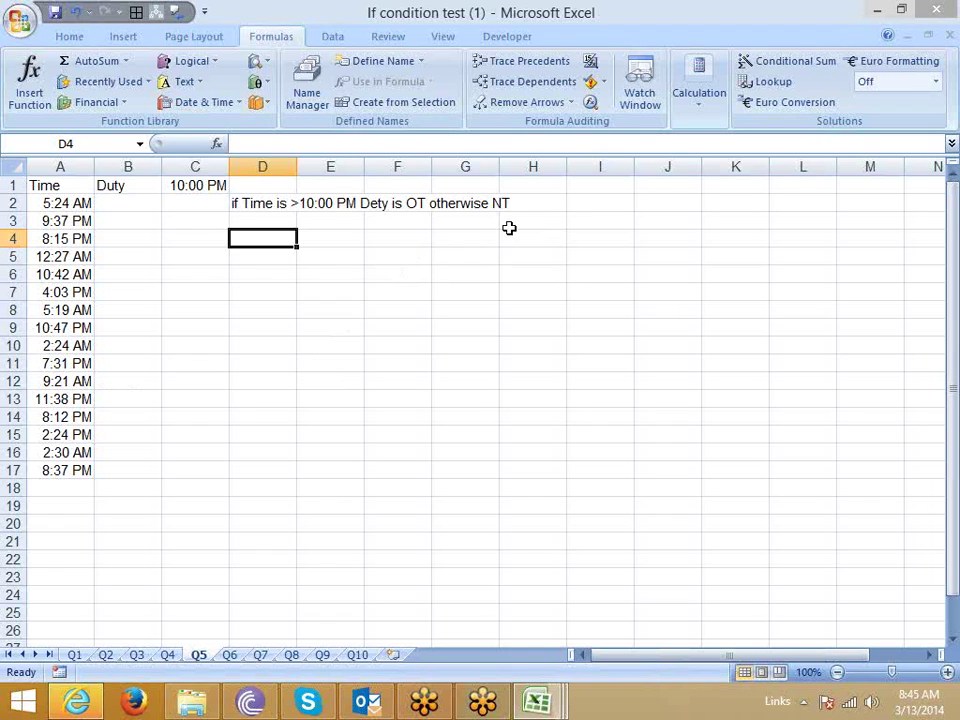
- On Q6, scroll to read the pass/fail note and select B2:F2 and Result cell H2
click(232, 655)
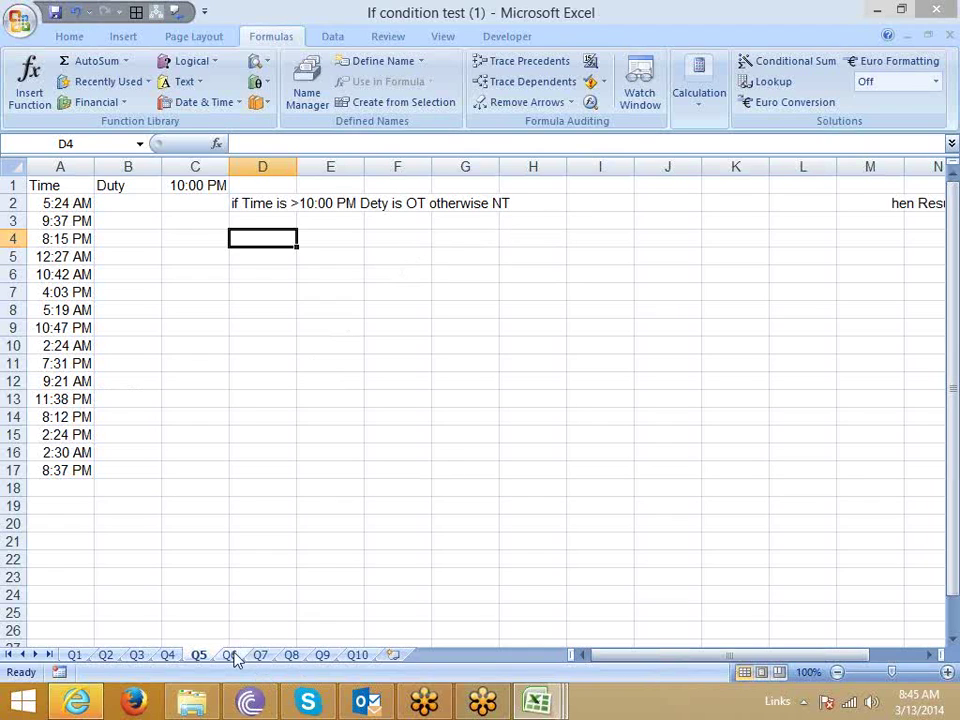
click(572, 506)
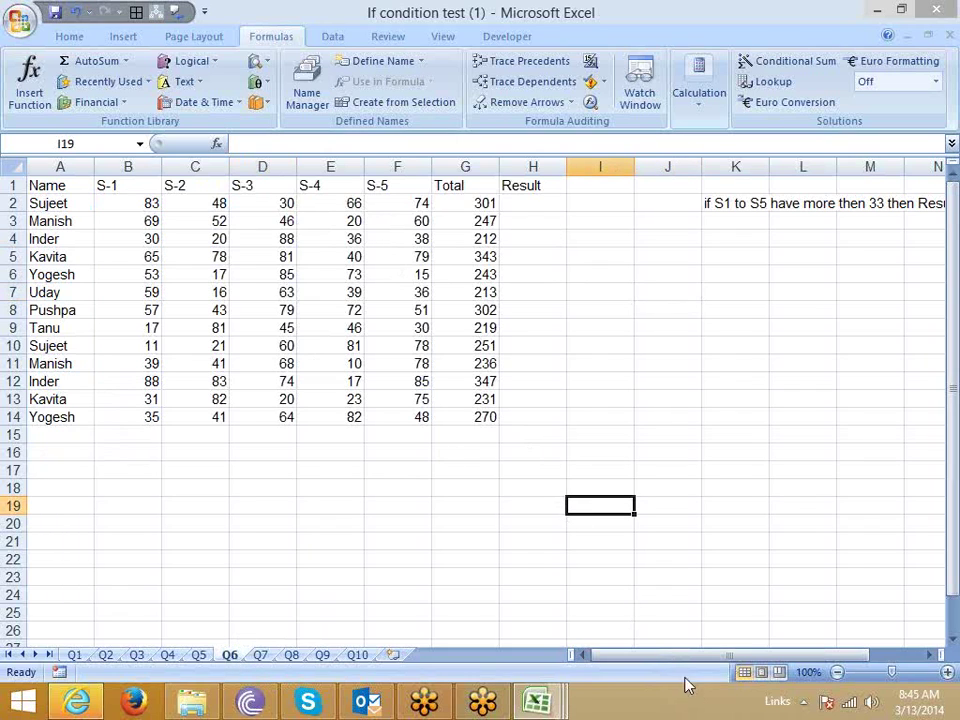
drag(672, 663, 728, 661)
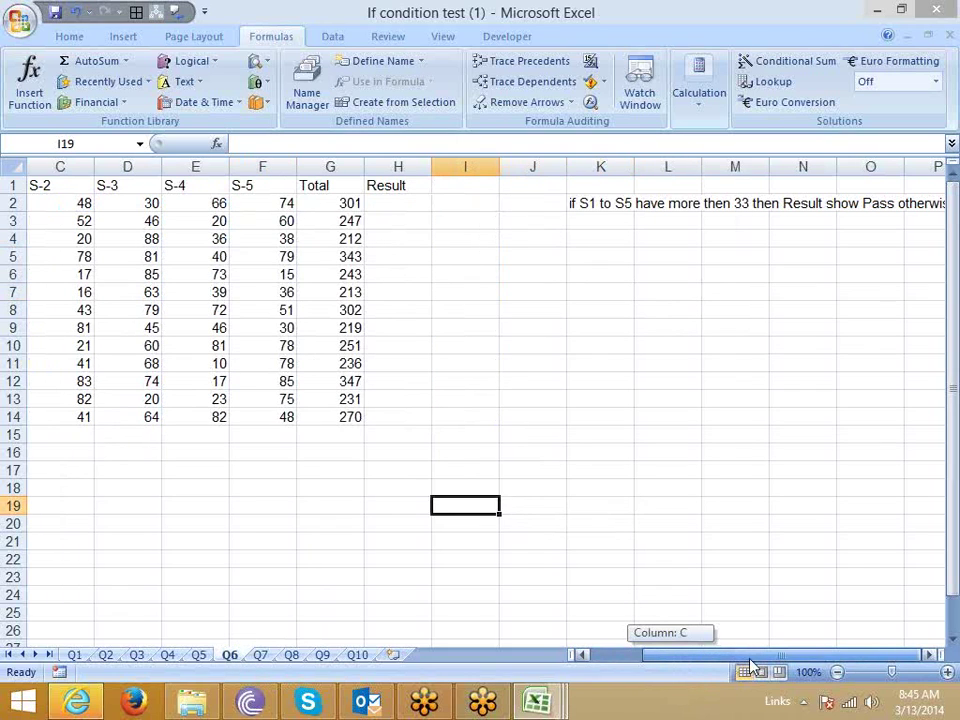
click(928, 656)
click(928, 656)
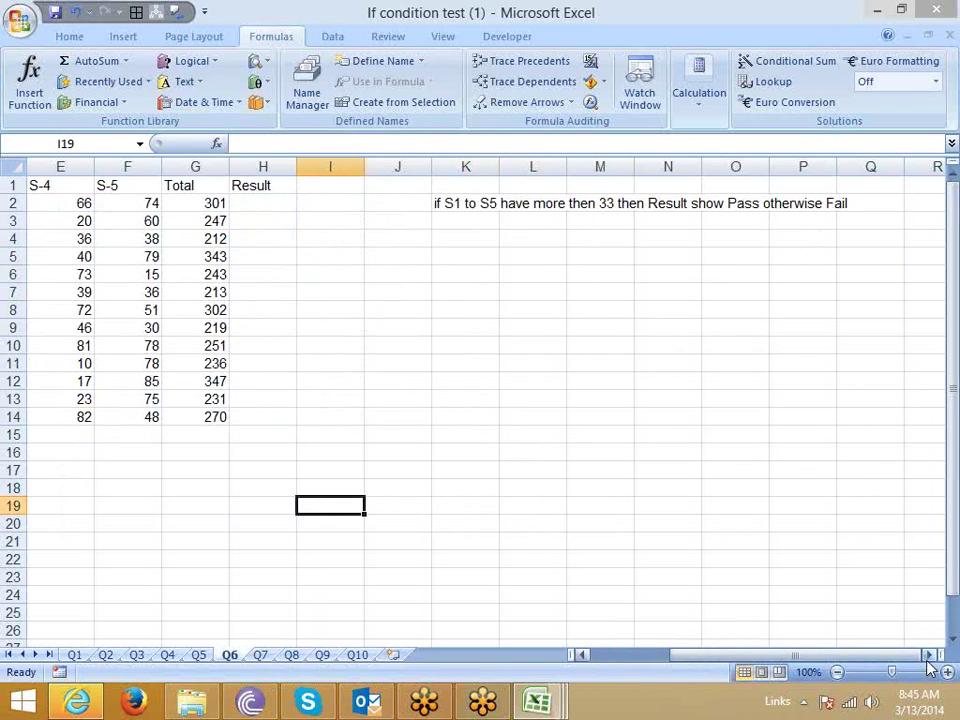
drag(900, 656, 788, 672)
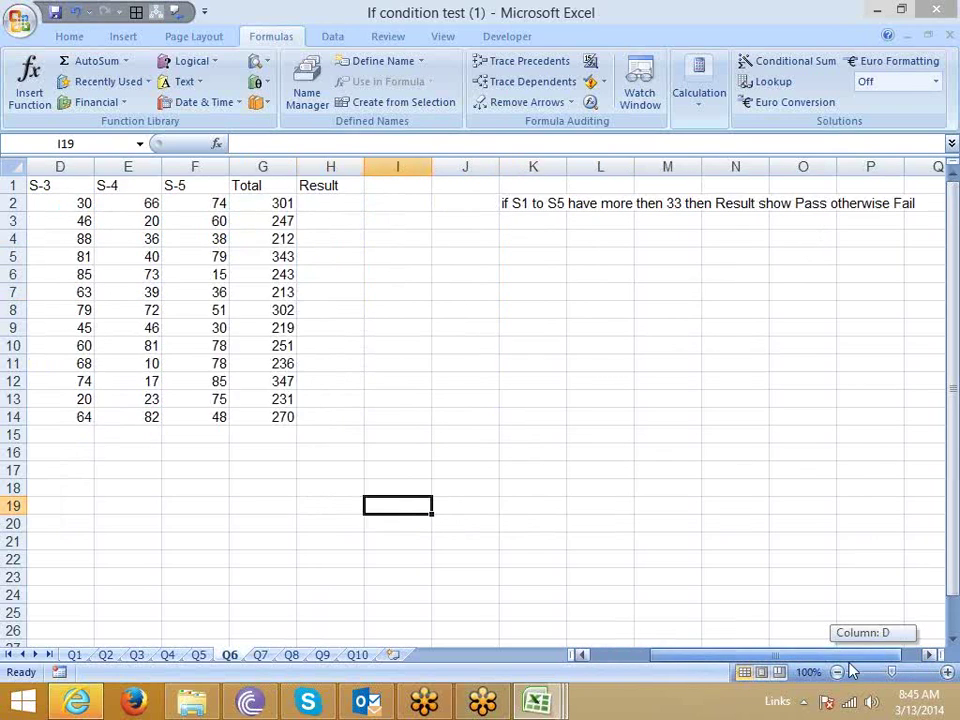
drag(141, 205, 390, 204)
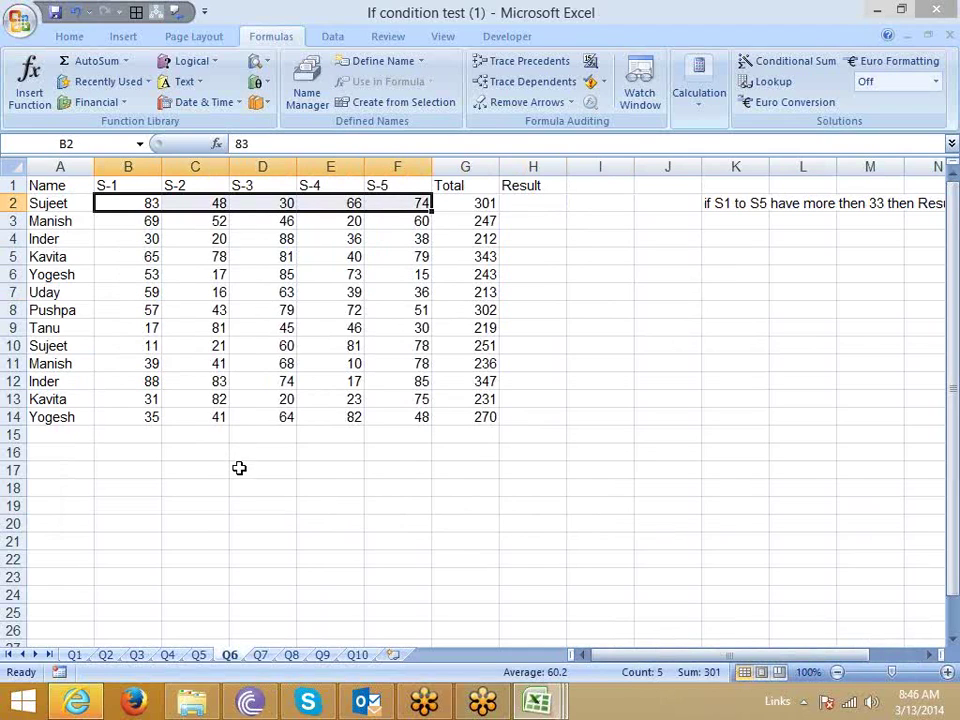
click(523, 203)
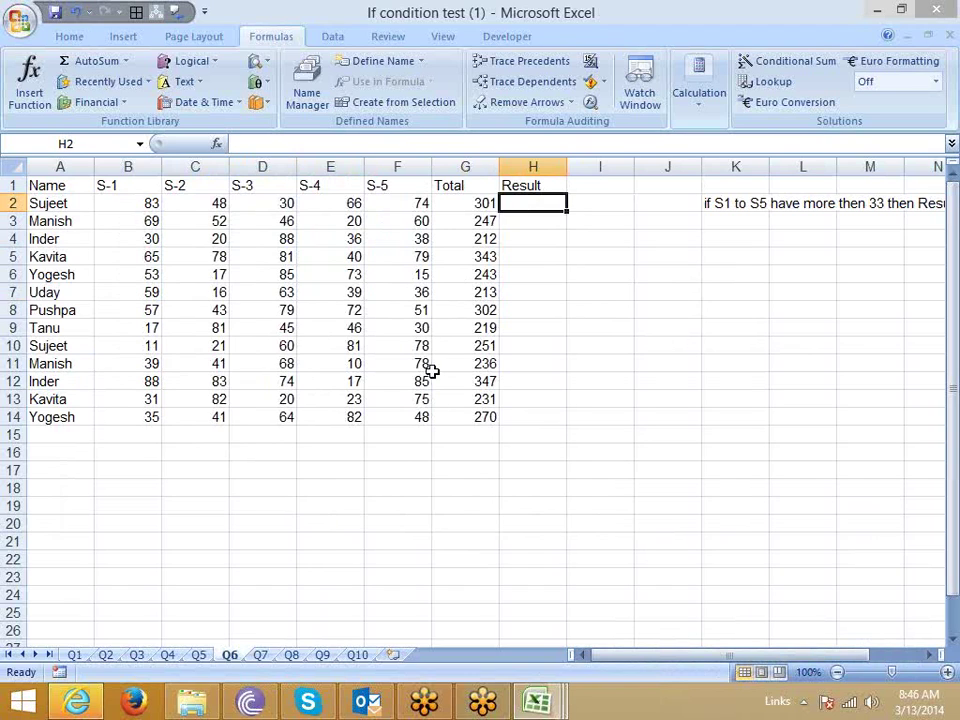
click(260, 654)
- Select the Q7 grade letters D to A+, then review Q8's sales brackets and 85-95 add-on of 800
click(343, 467)
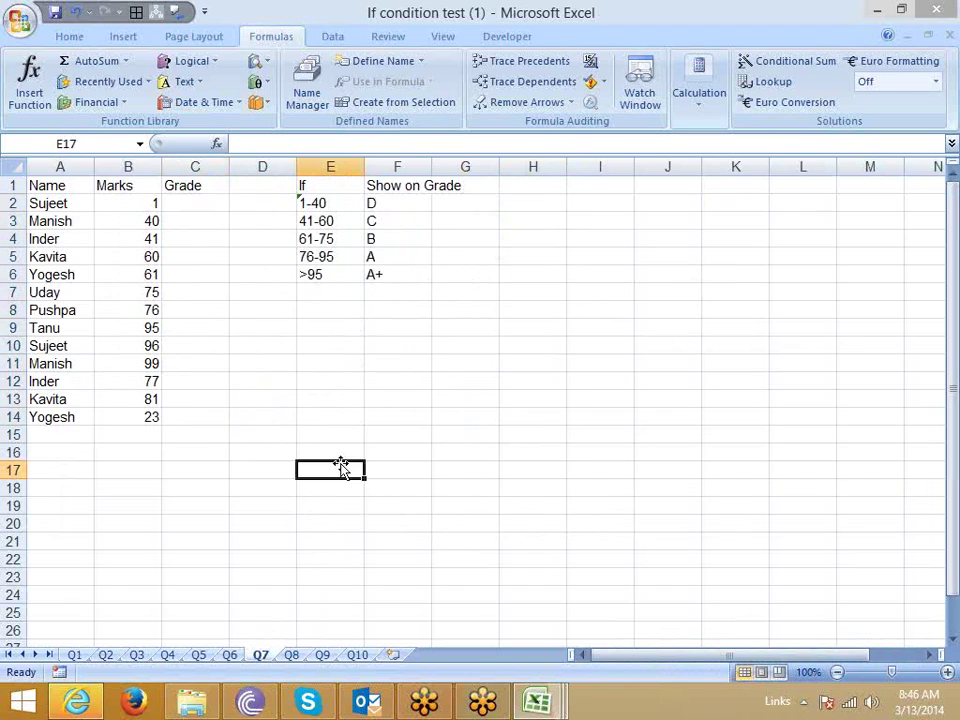
drag(379, 206, 377, 274)
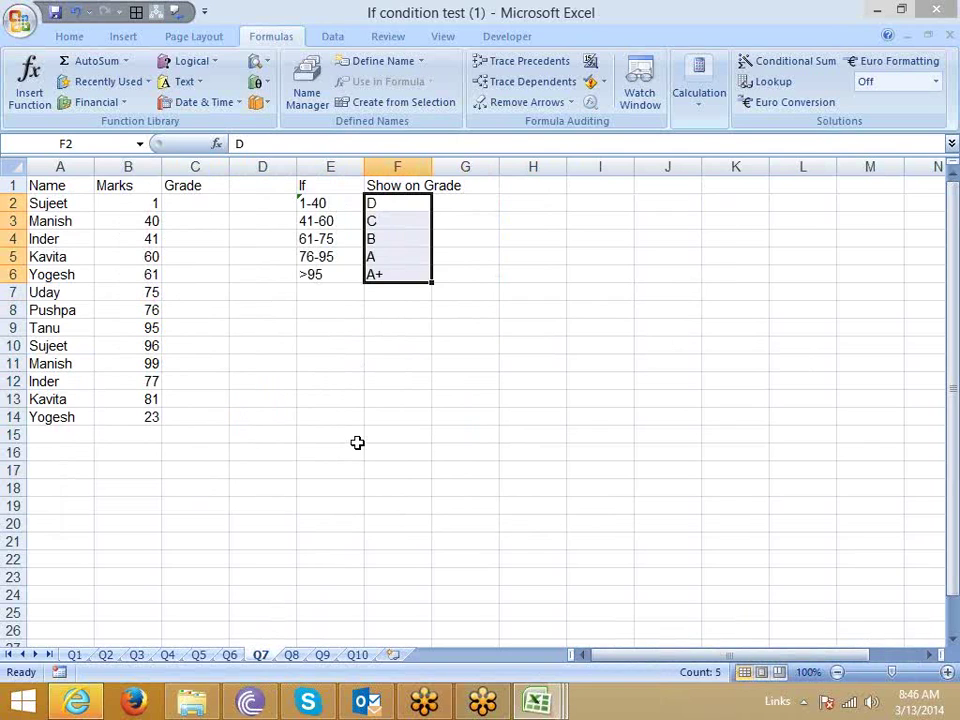
click(291, 656)
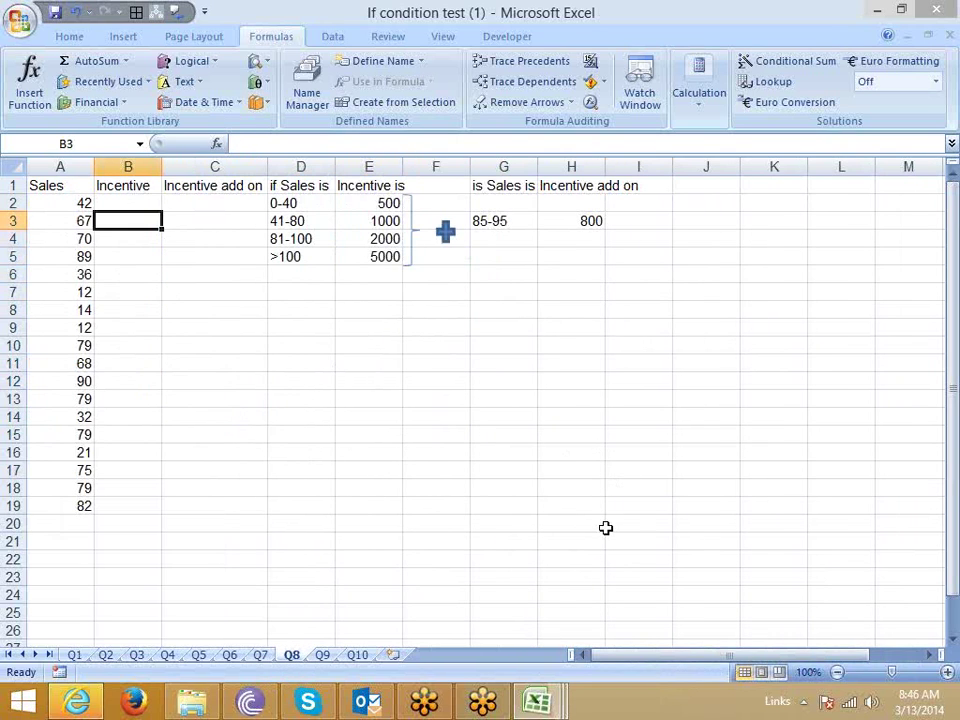
click(605, 527)
drag(300, 205, 306, 257)
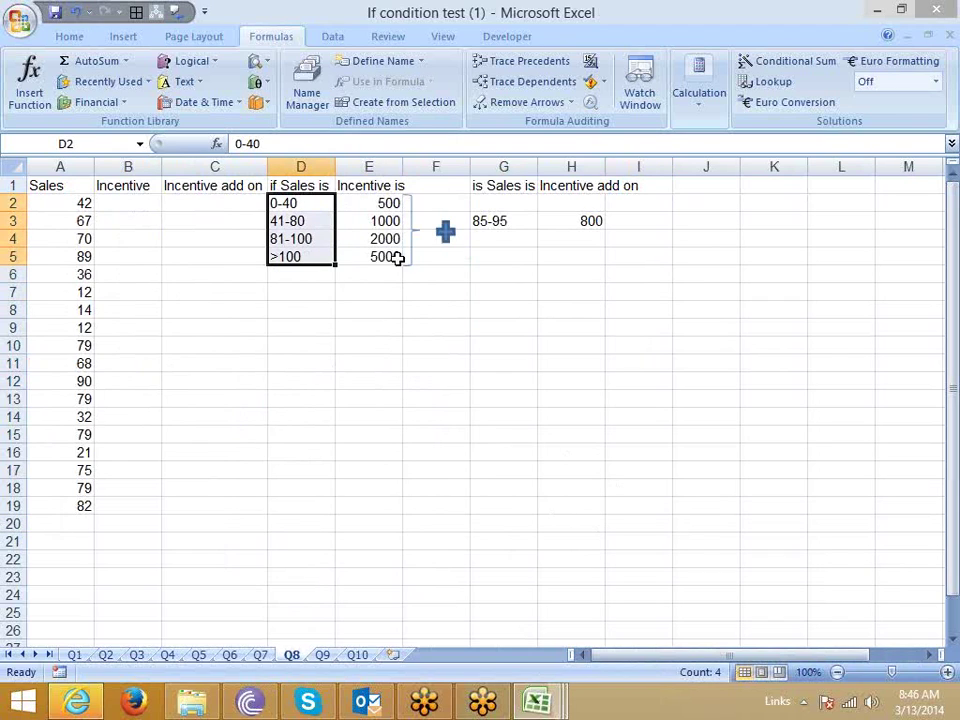
click(491, 220)
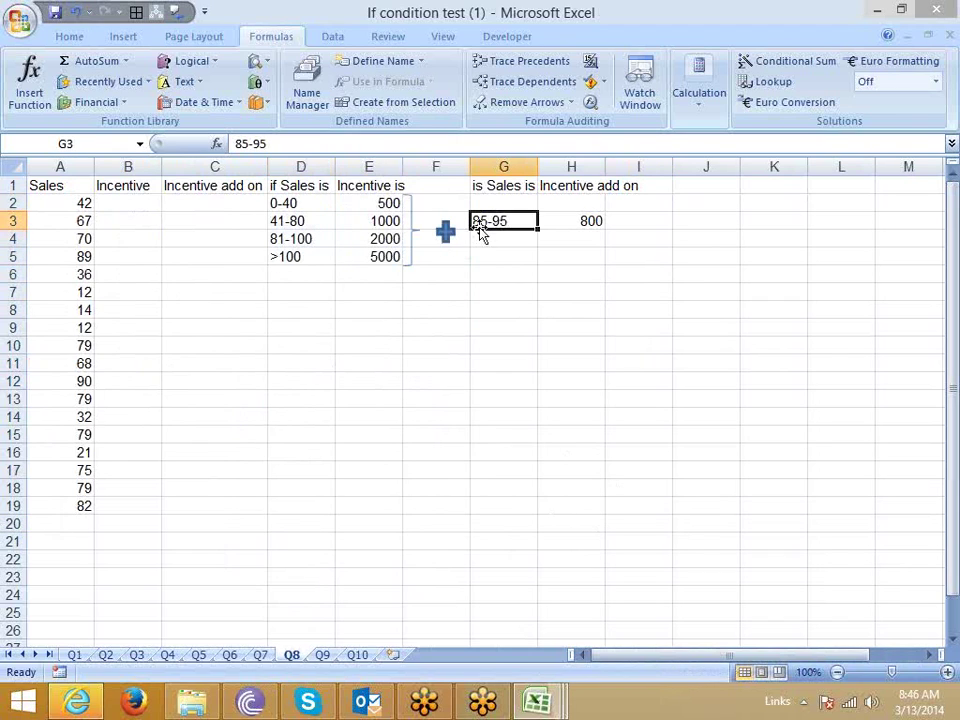
click(566, 225)
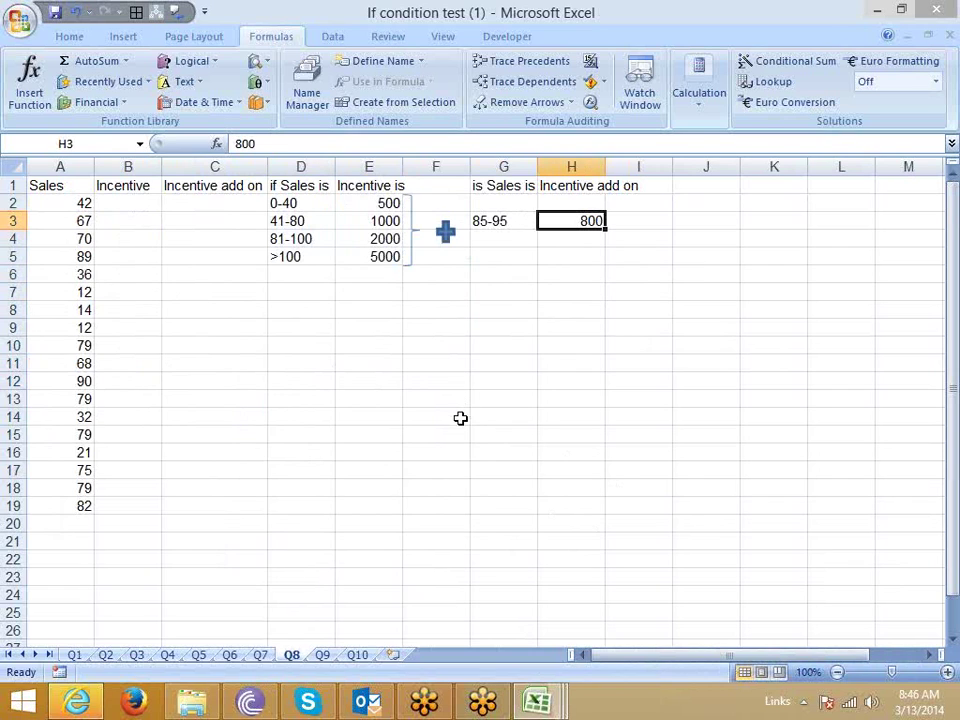
drag(288, 205, 300, 276)
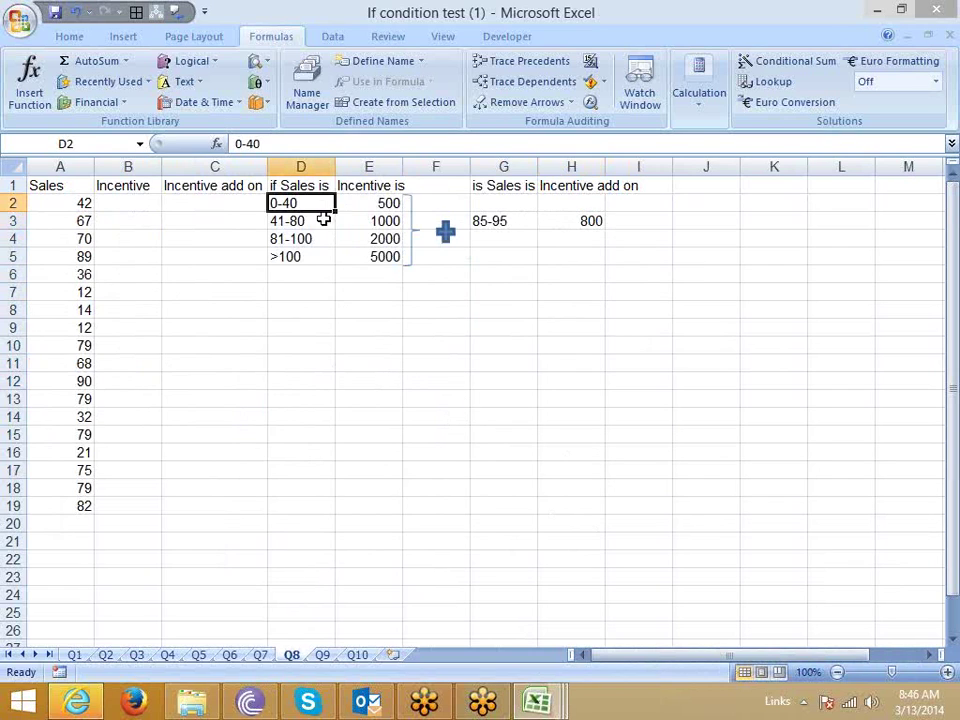
click(508, 227)
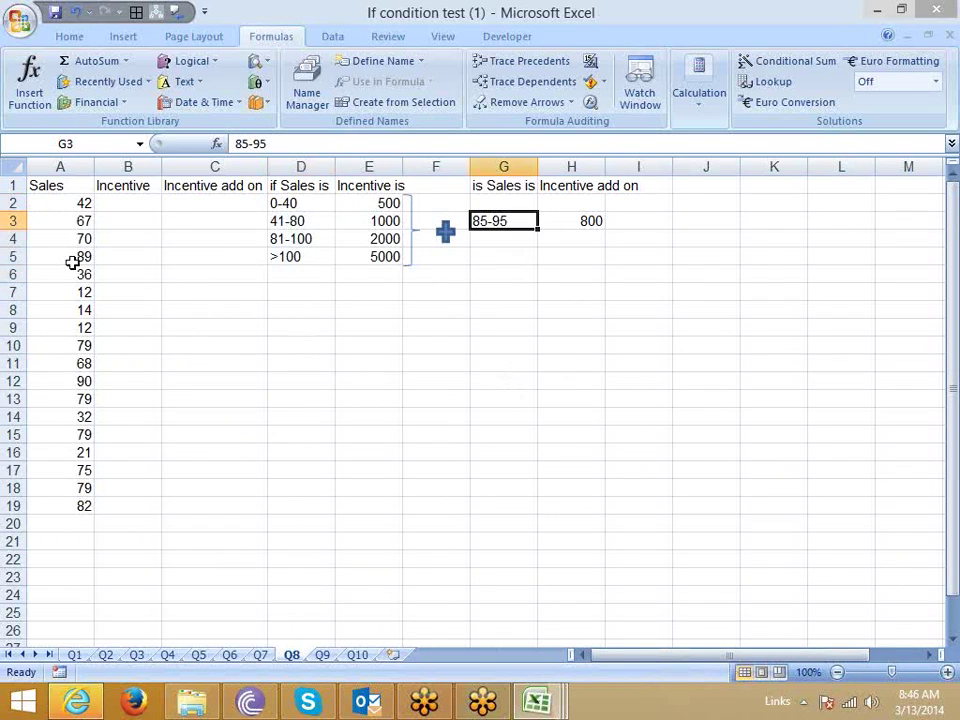
- Select the Q8 Sales figures and the first Incentive and Incentive add-on cells
drag(58, 205, 60, 492)
drag(60, 522, 60, 522)
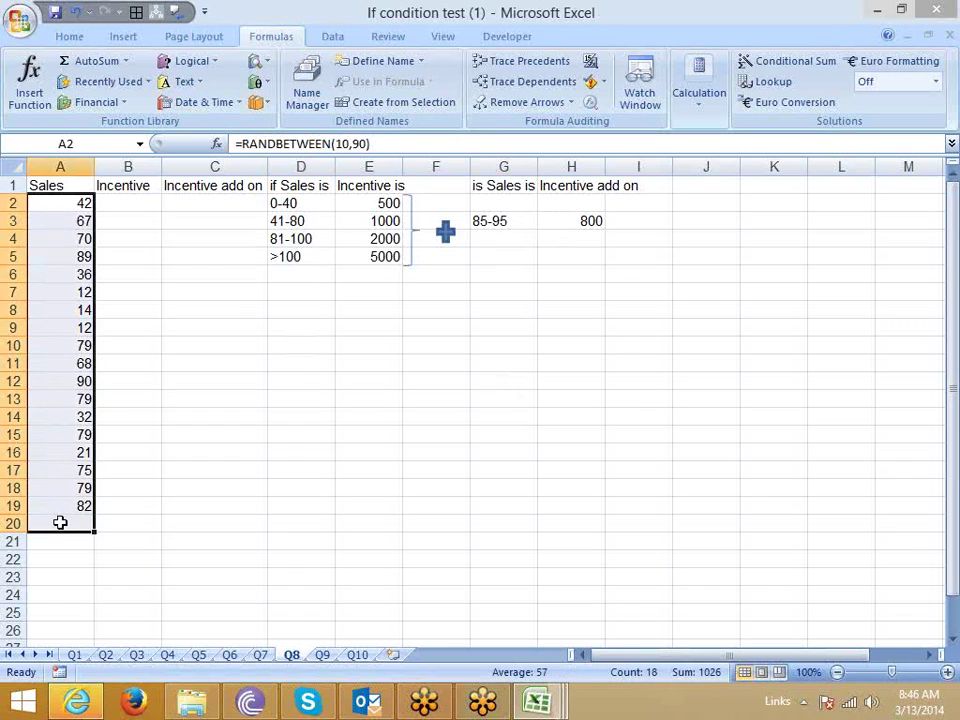
click(128, 205)
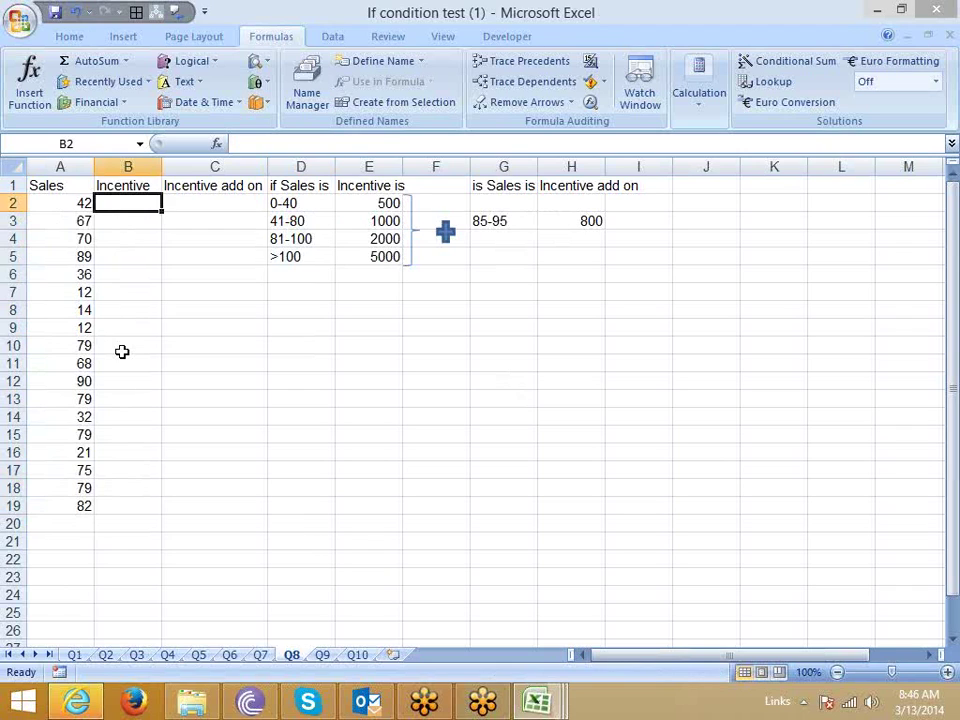
click(181, 201)
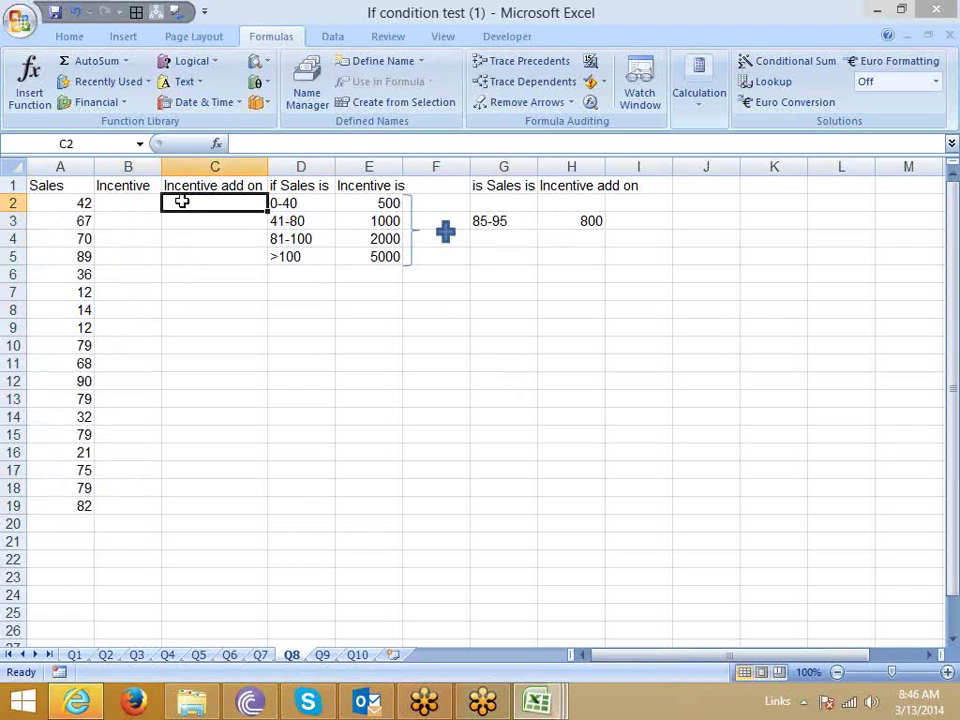
click(122, 203)
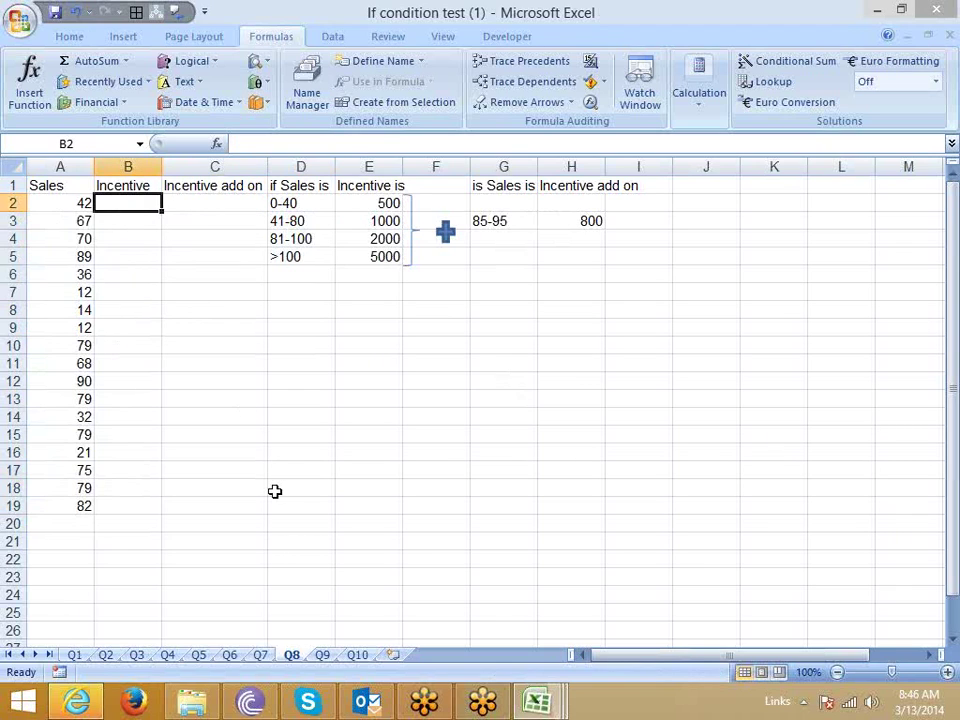
- Select the Voter through Status cells in row 6 of the Q9 document status sheet
click(322, 655)
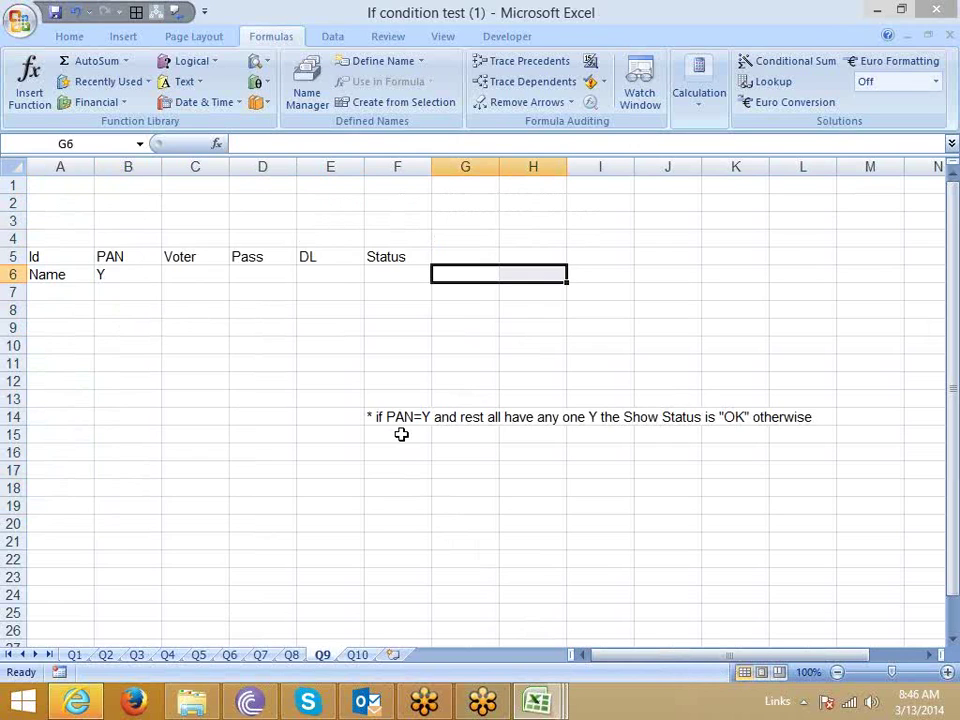
click(210, 273)
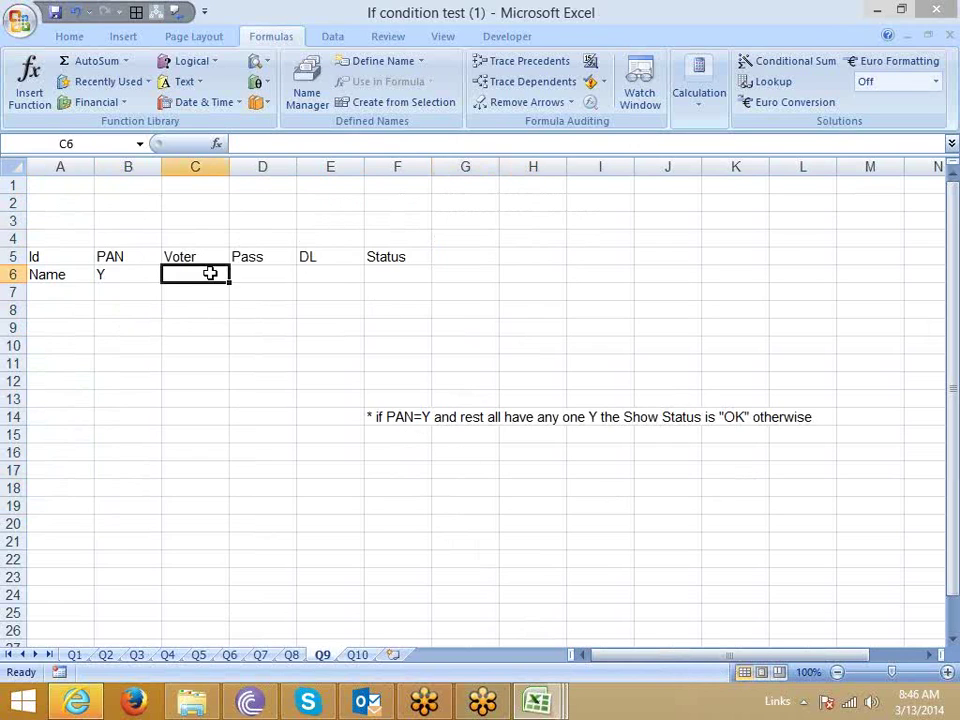
drag(210, 273, 395, 275)
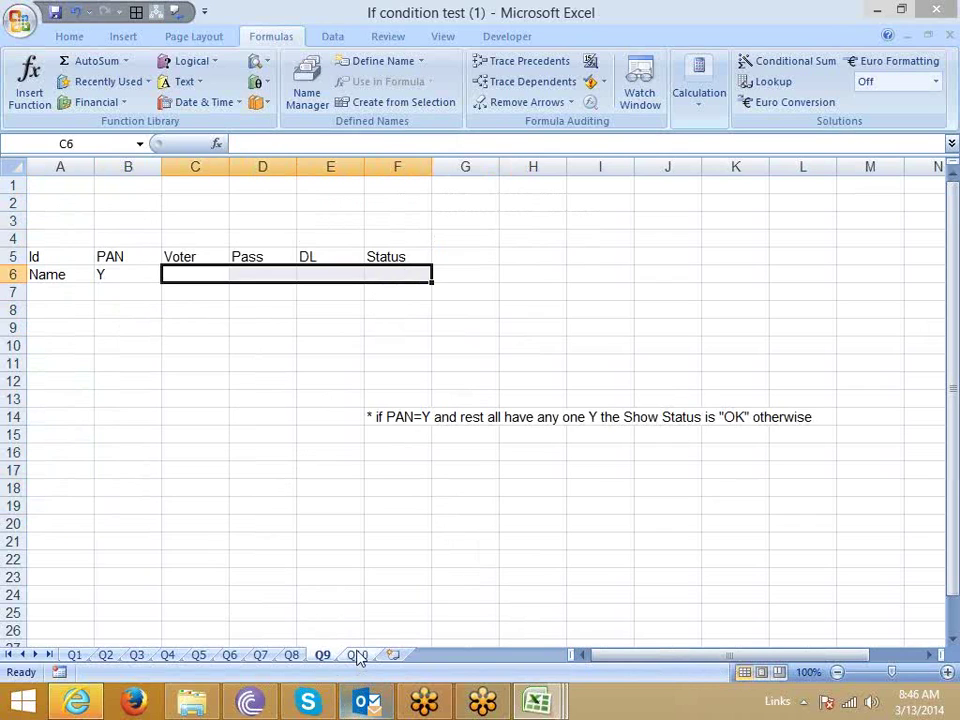
click(358, 656)
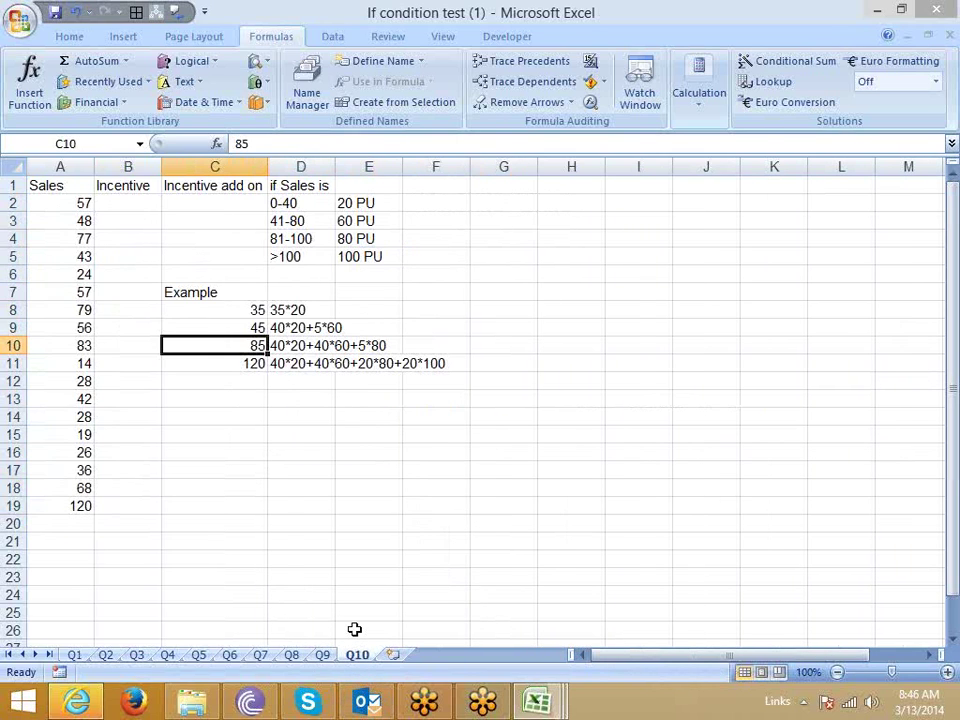
- Revisit Q7 and Q8 to check the sales brackets and 1000 incentive, then return to Q10
click(261, 656)
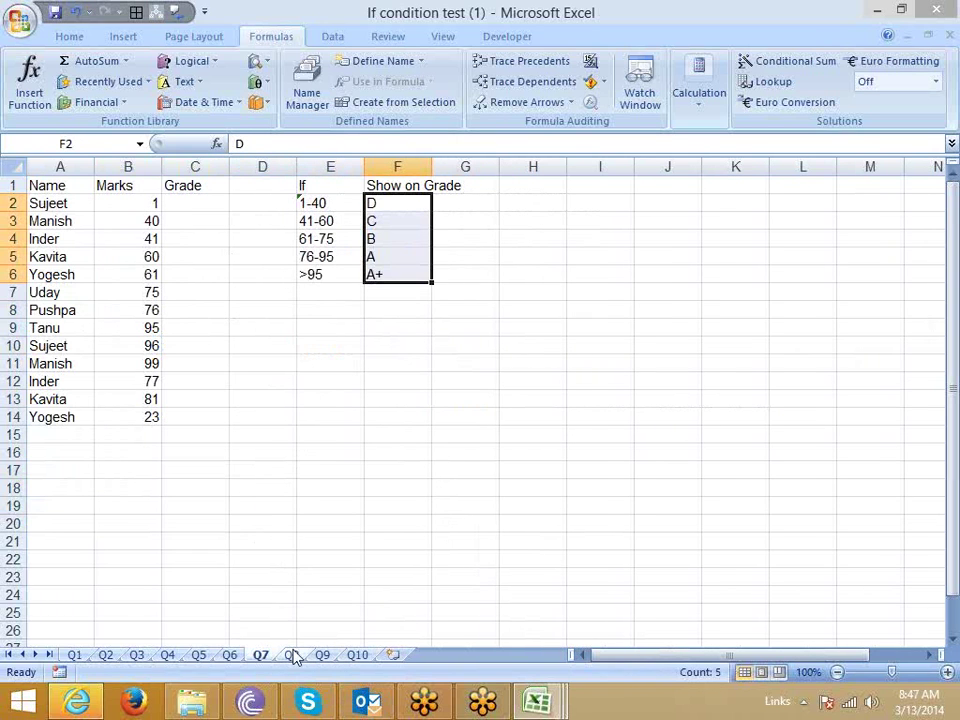
click(293, 656)
drag(281, 200, 281, 285)
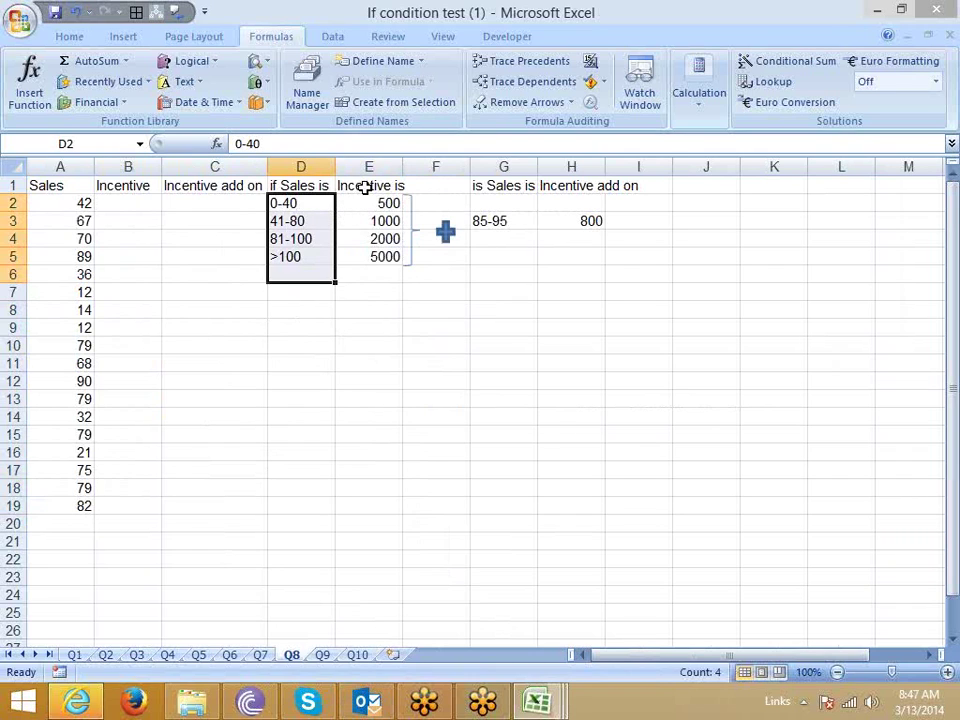
click(366, 220)
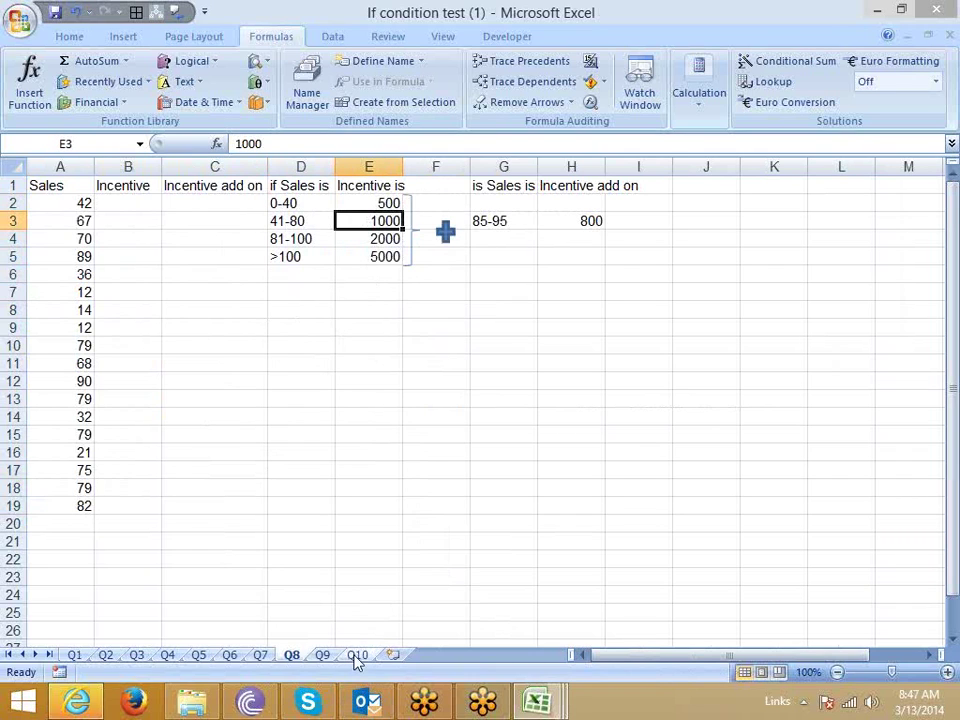
click(357, 655)
click(276, 505)
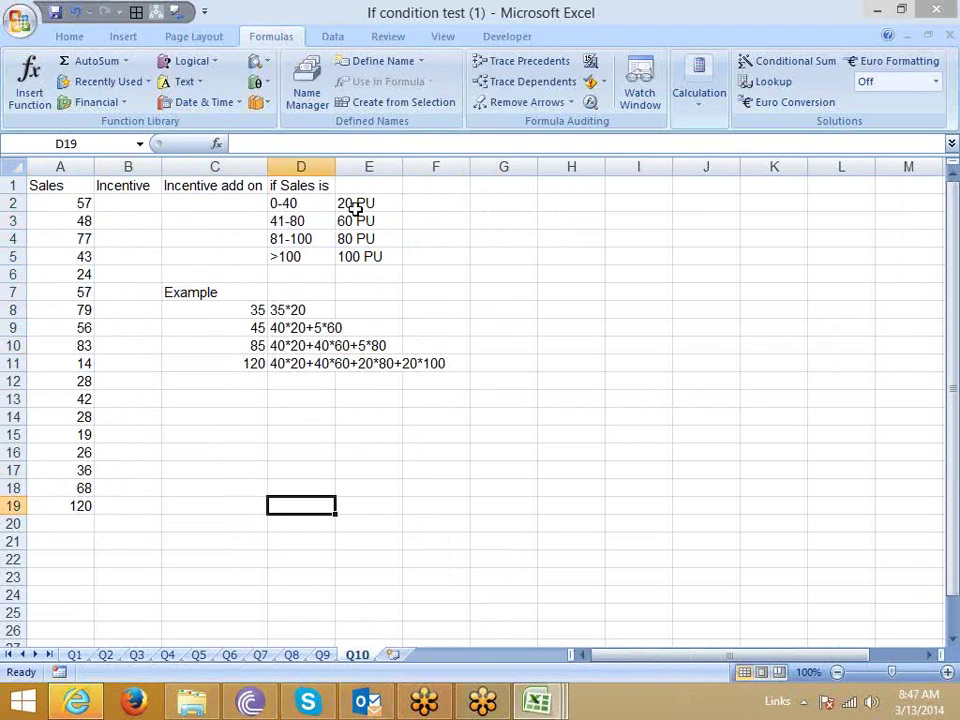
- Walk through the Q10 incentive examples 35, 45 and 120, then select Incentive range B2:B18
click(255, 312)
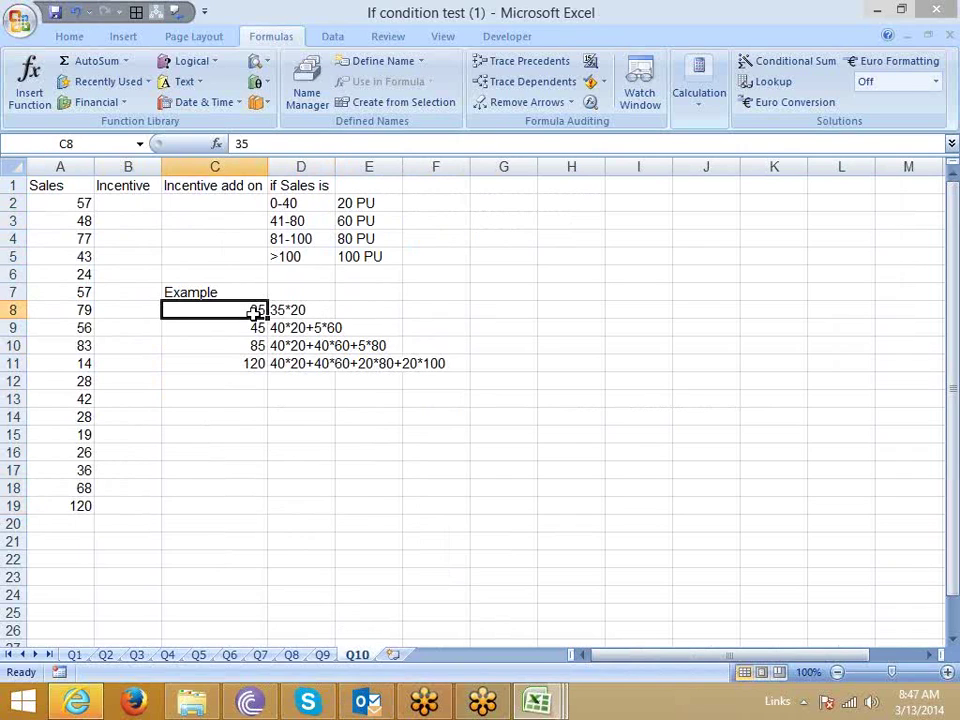
click(272, 313)
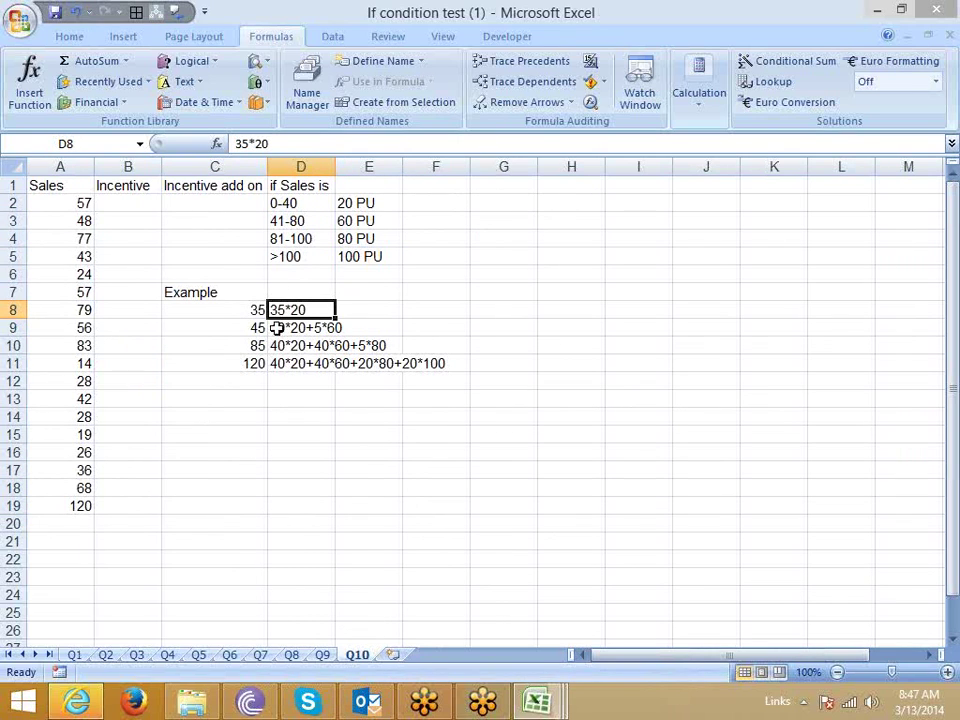
click(285, 222)
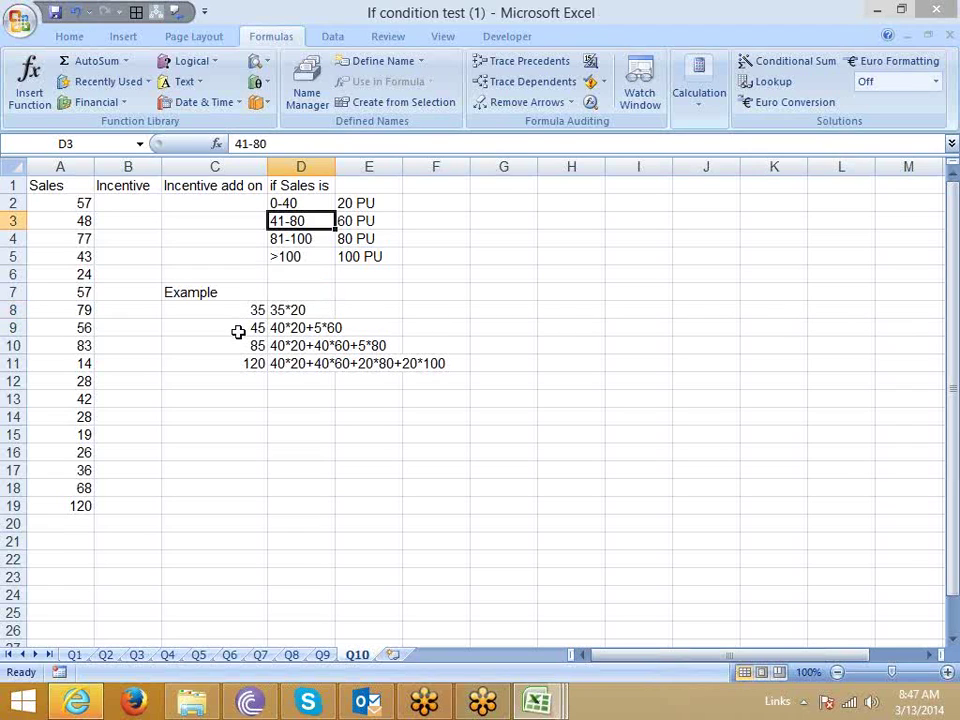
click(345, 220)
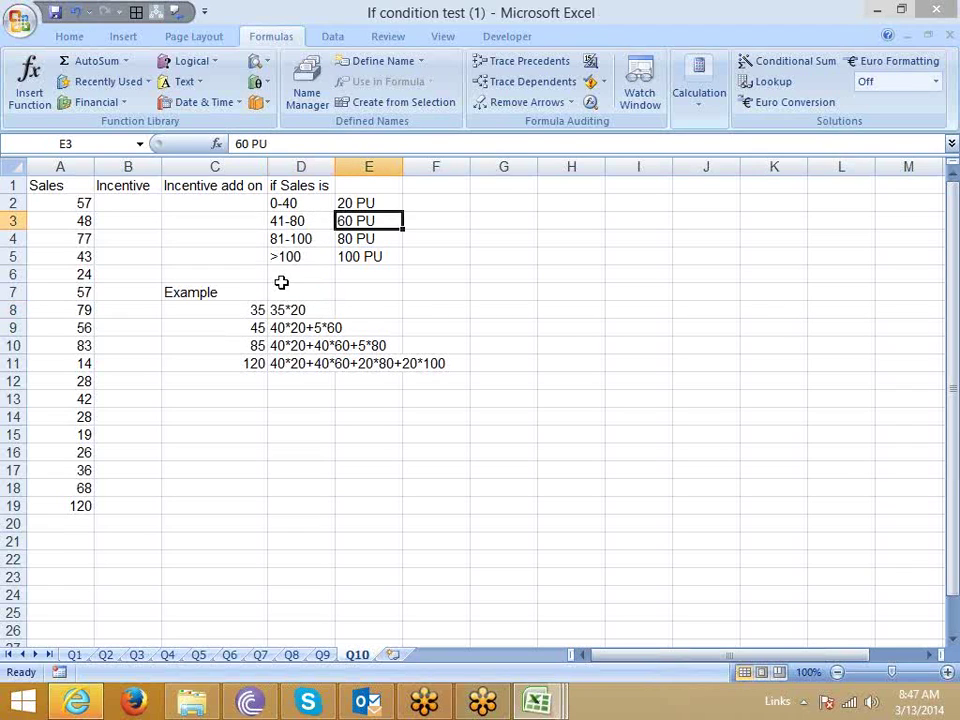
click(258, 333)
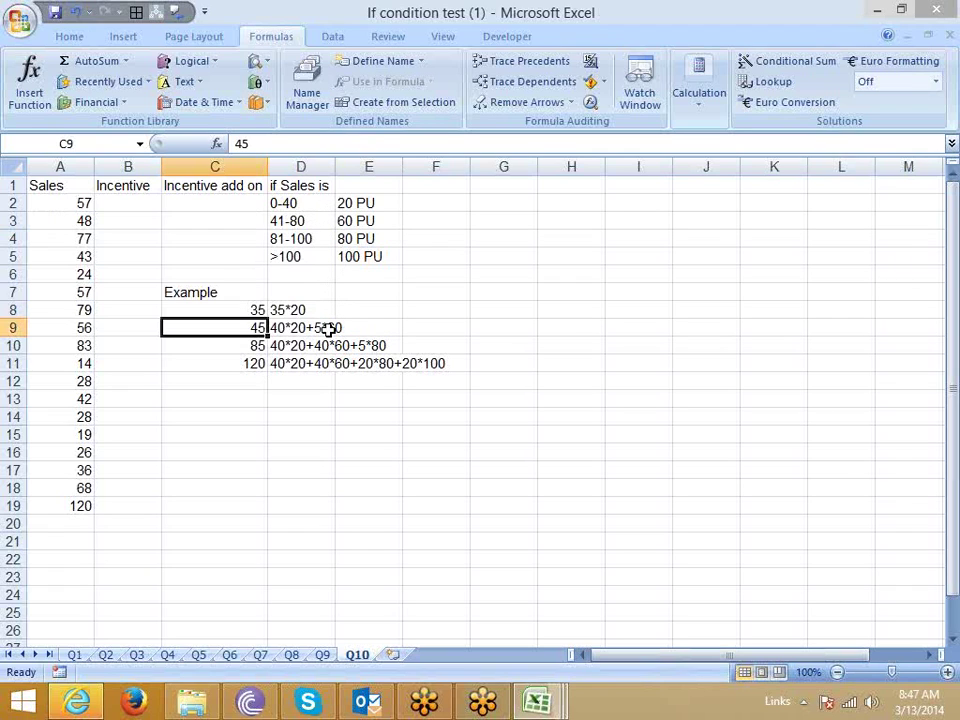
click(257, 345)
click(255, 366)
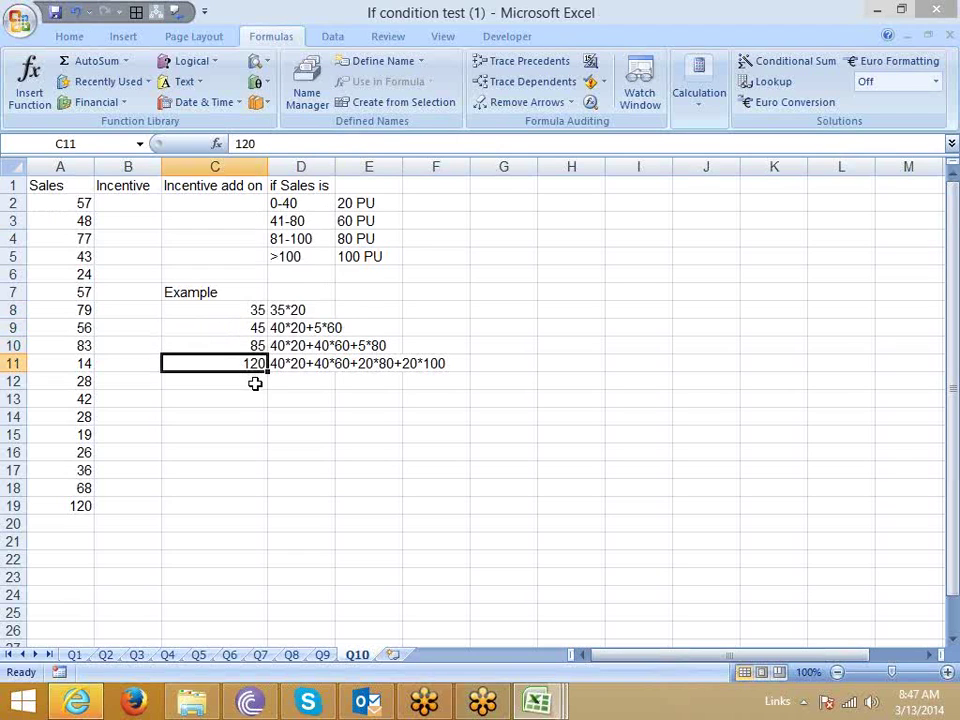
click(126, 203)
drag(127, 203, 129, 488)
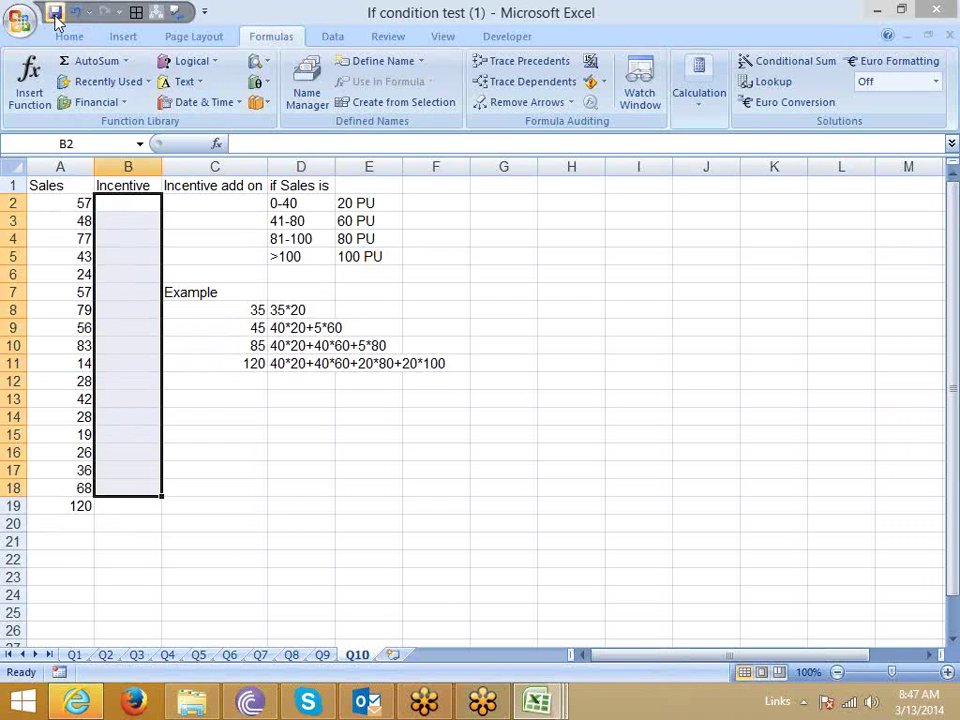
- Switch to Outlook and start a new email with the recipient's e-mail address in To
click(367, 703)
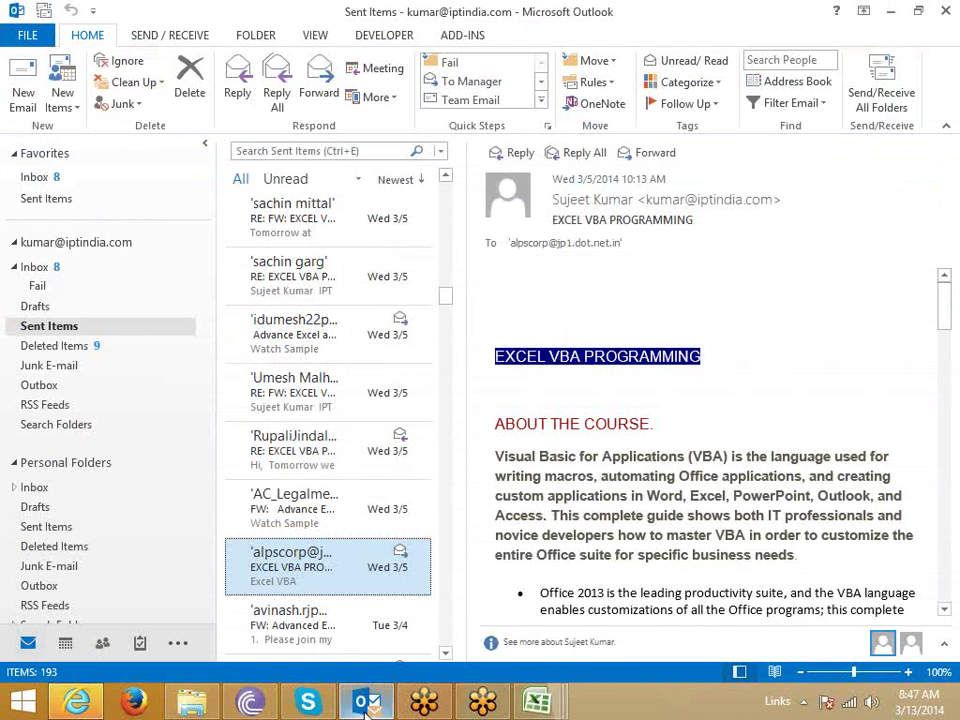
click(22, 80)
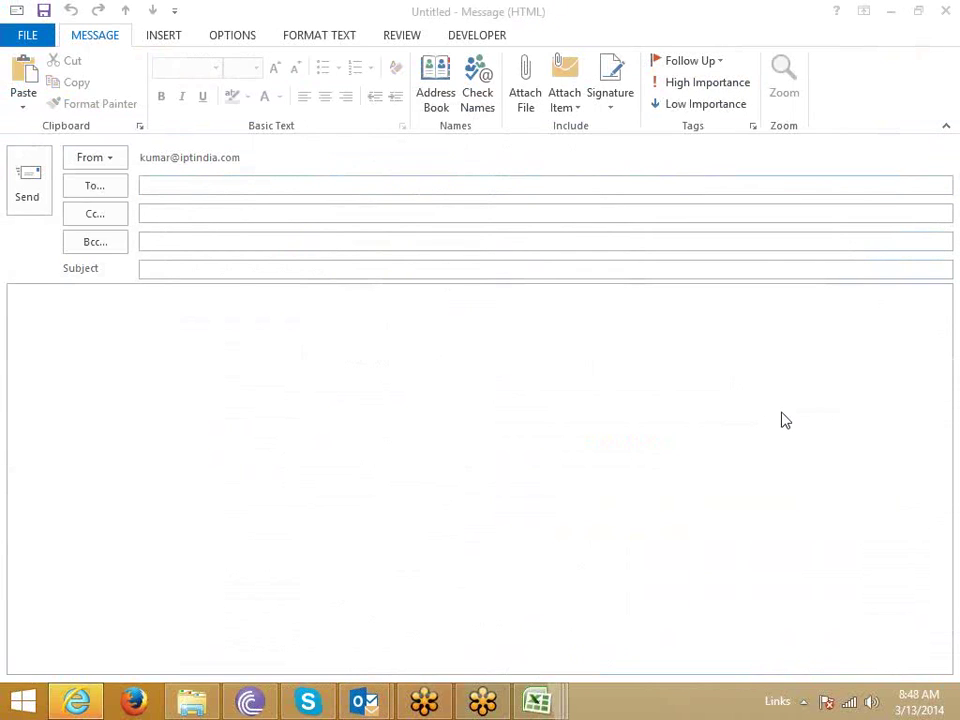
click(192, 183)
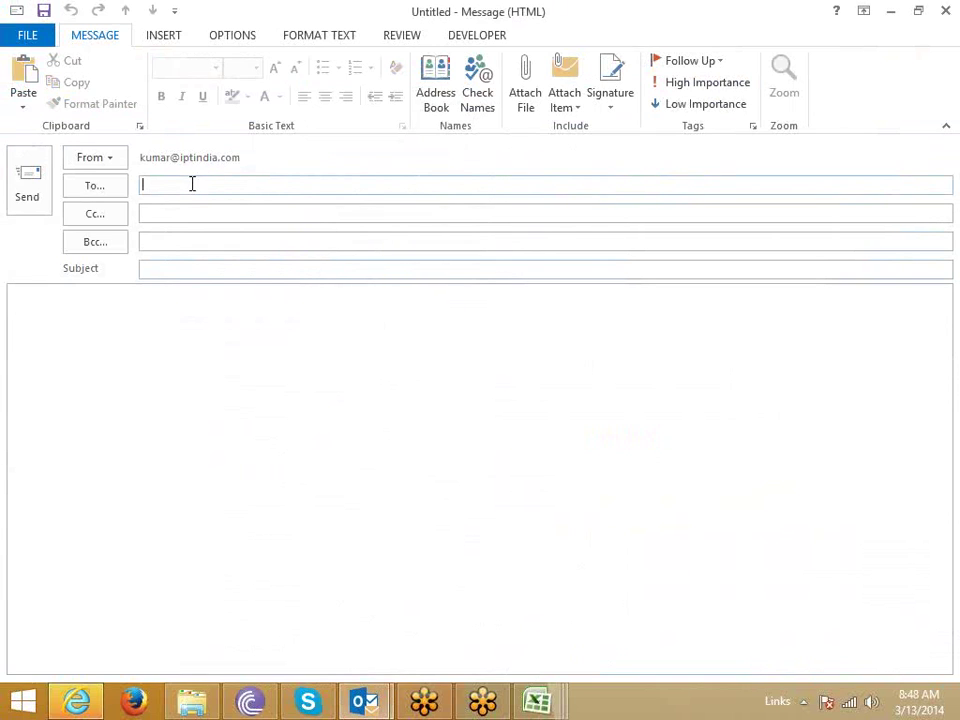
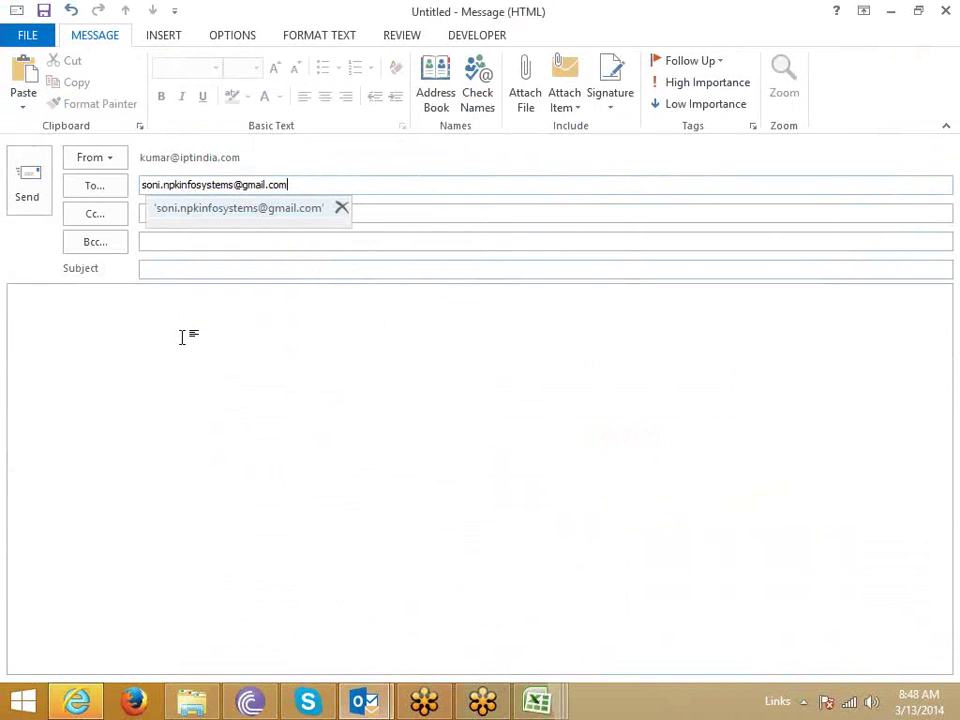
click(182, 336)
click(162, 38)
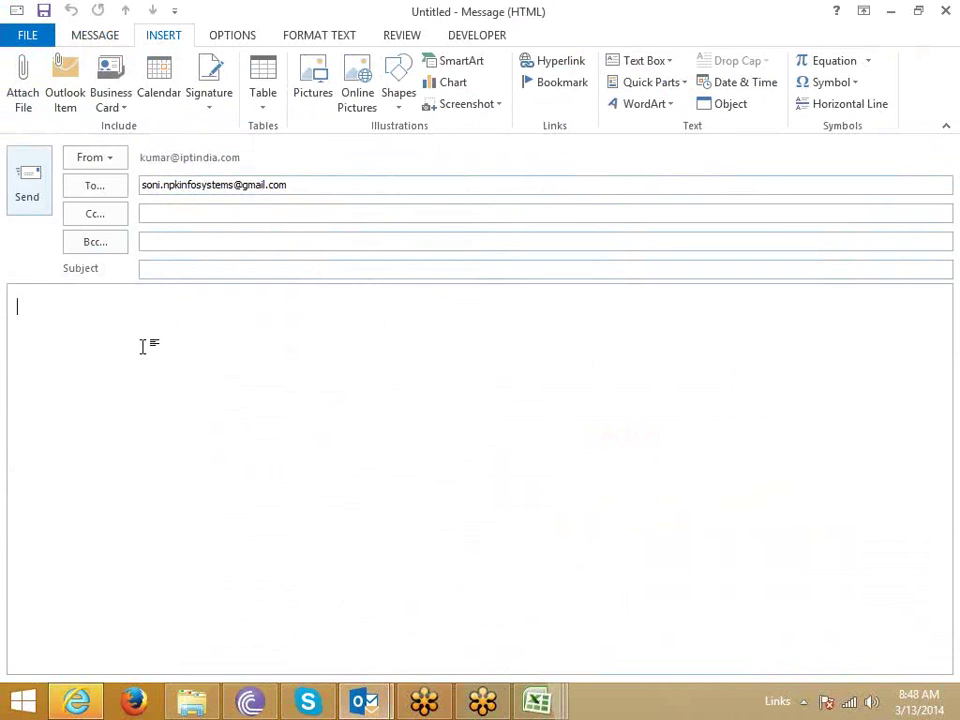
- Browse Downloads for the If condition test (1) workbook, cancel attaching, and show the desktop
click(27, 100)
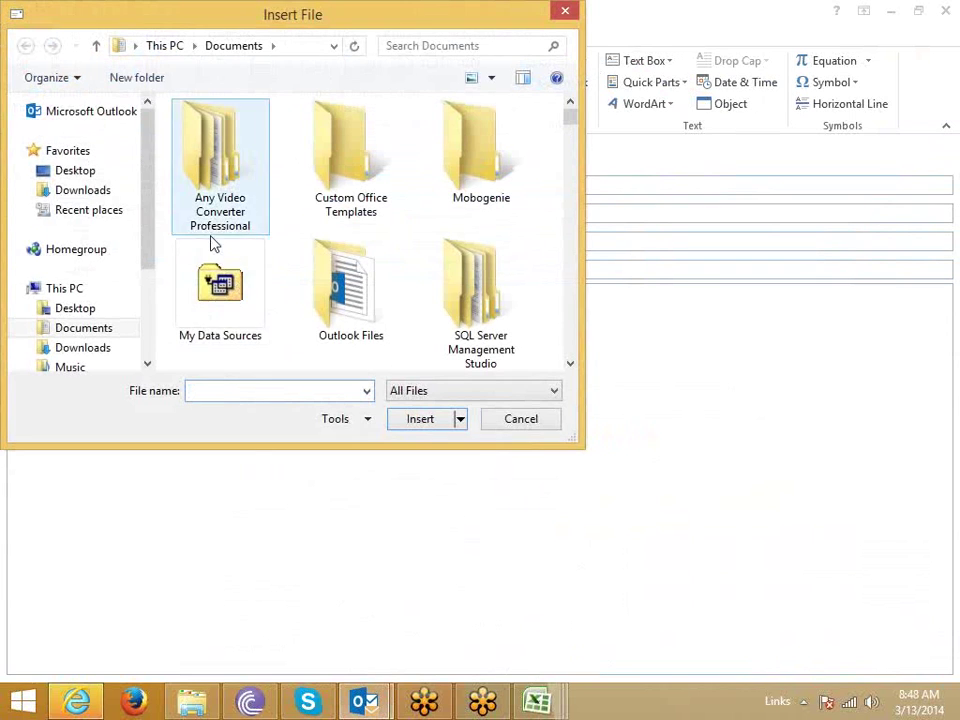
click(90, 348)
click(214, 290)
key(i)
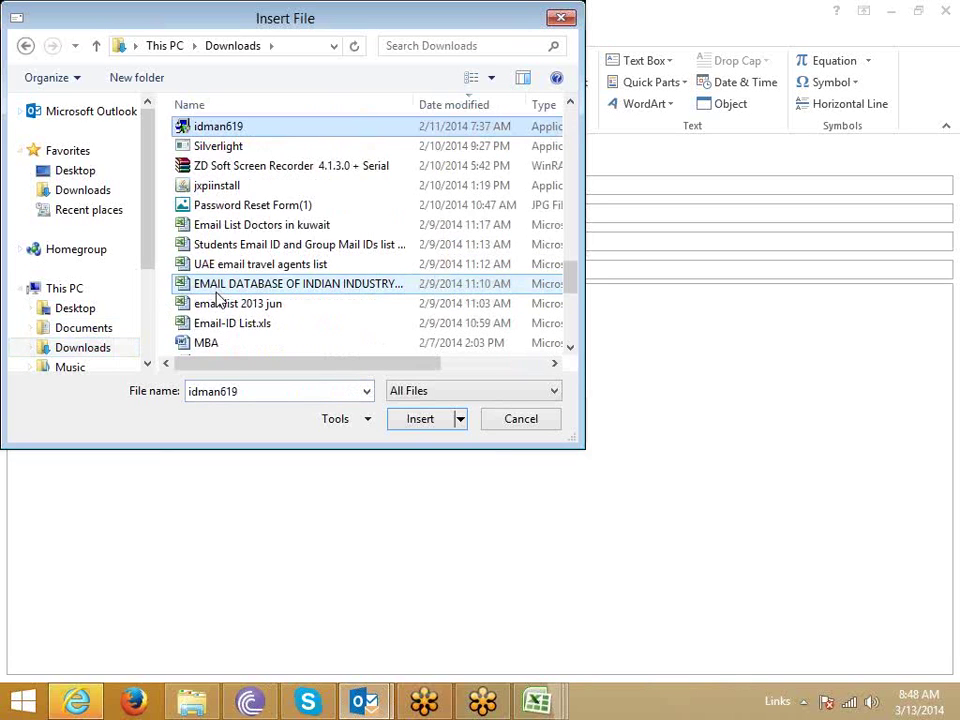
key(i)
key(i)
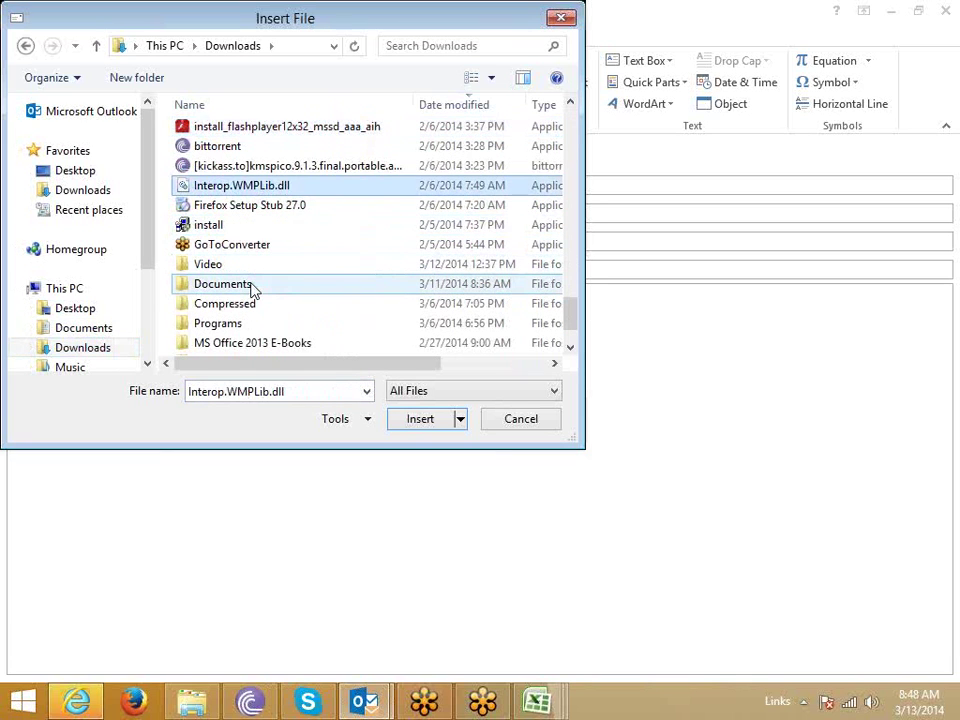
key(i)
key(i)
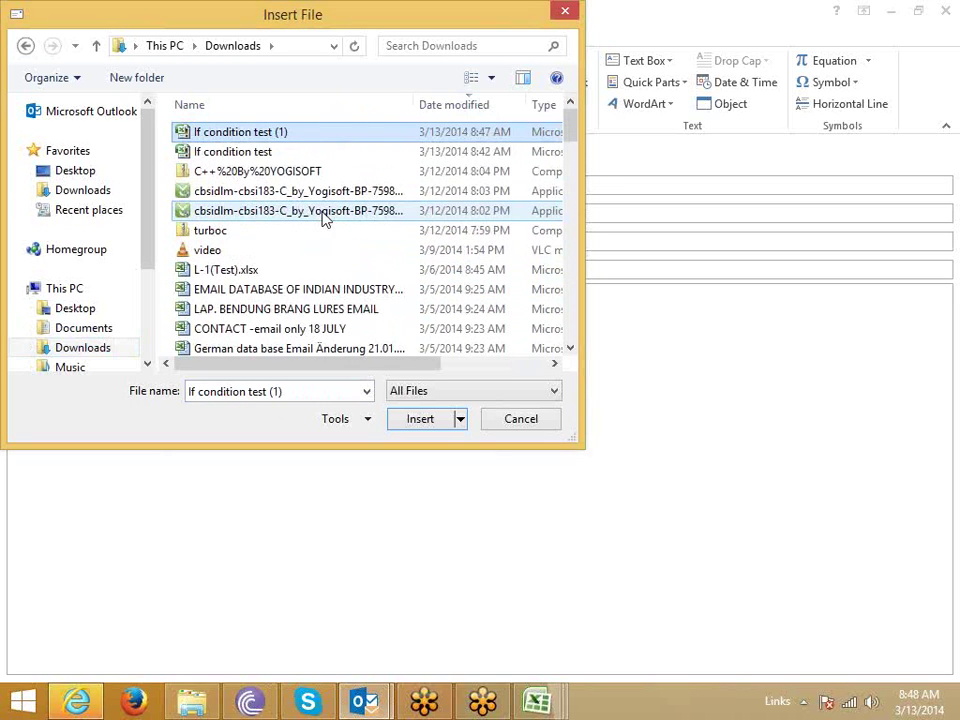
drag(574, 139, 577, 166)
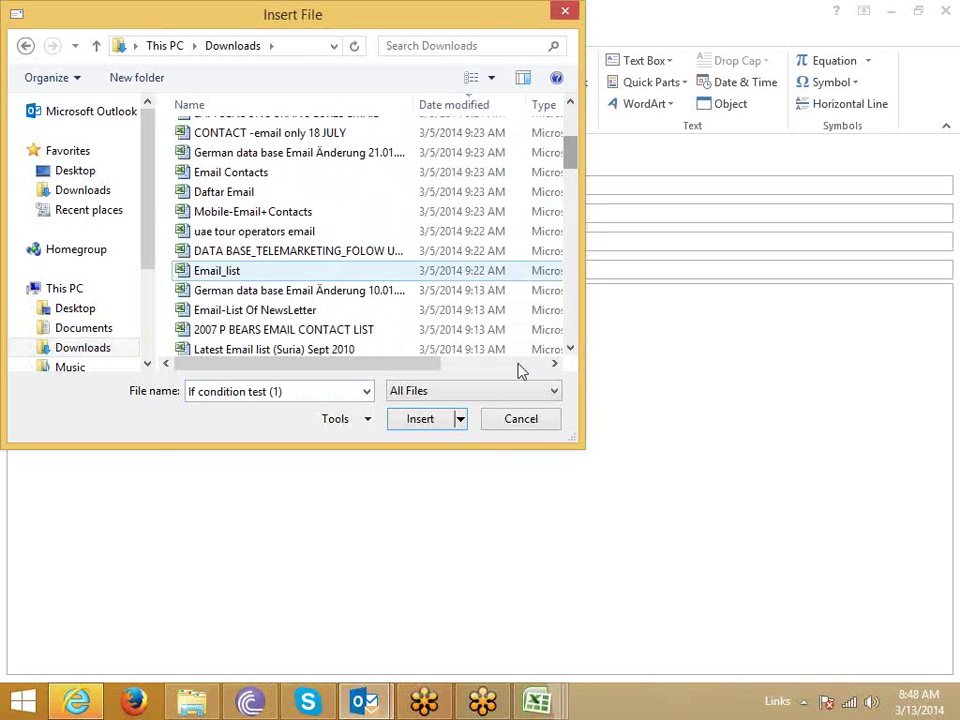
click(530, 410)
key(super+d)
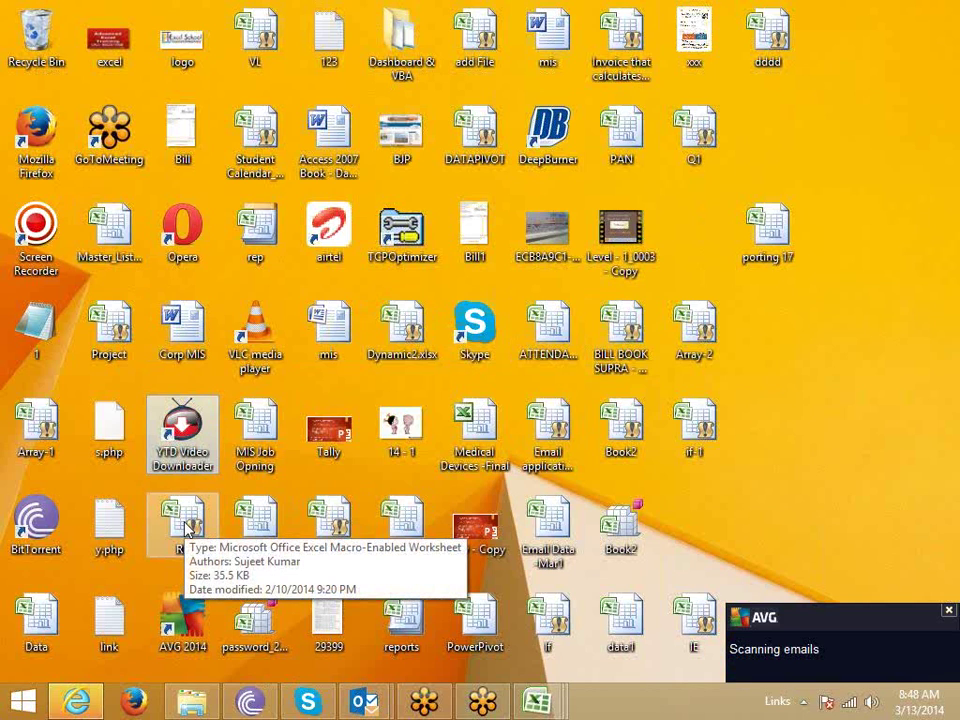
- Launch YTD Video Downloader, dismiss the PRO Special Offer, and quit it despite active downloads
double_click(186, 432)
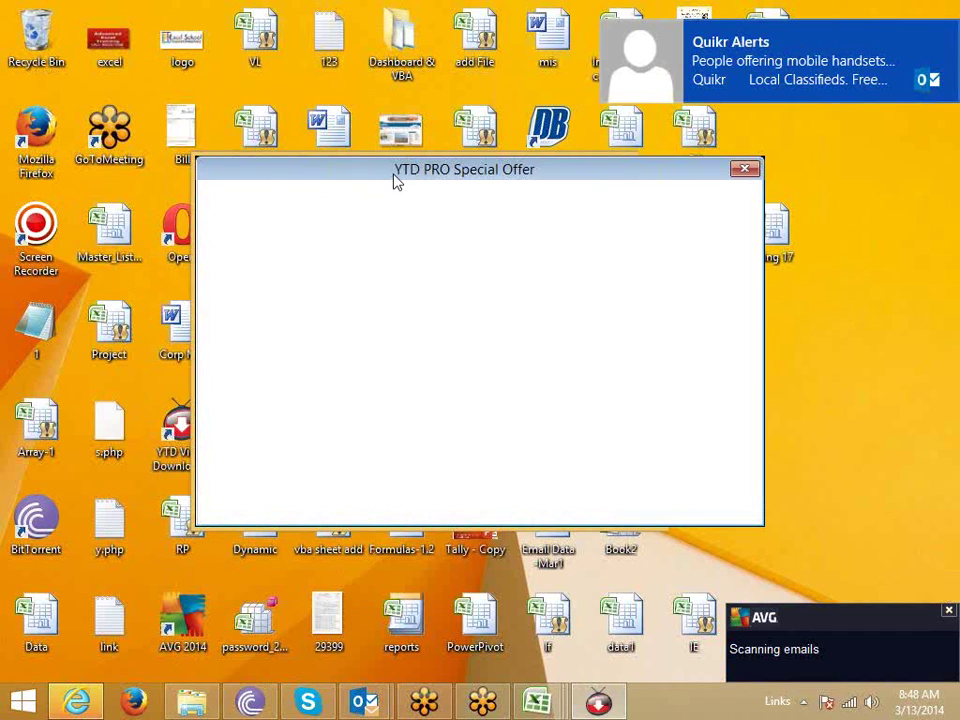
drag(397, 181, 265, 144)
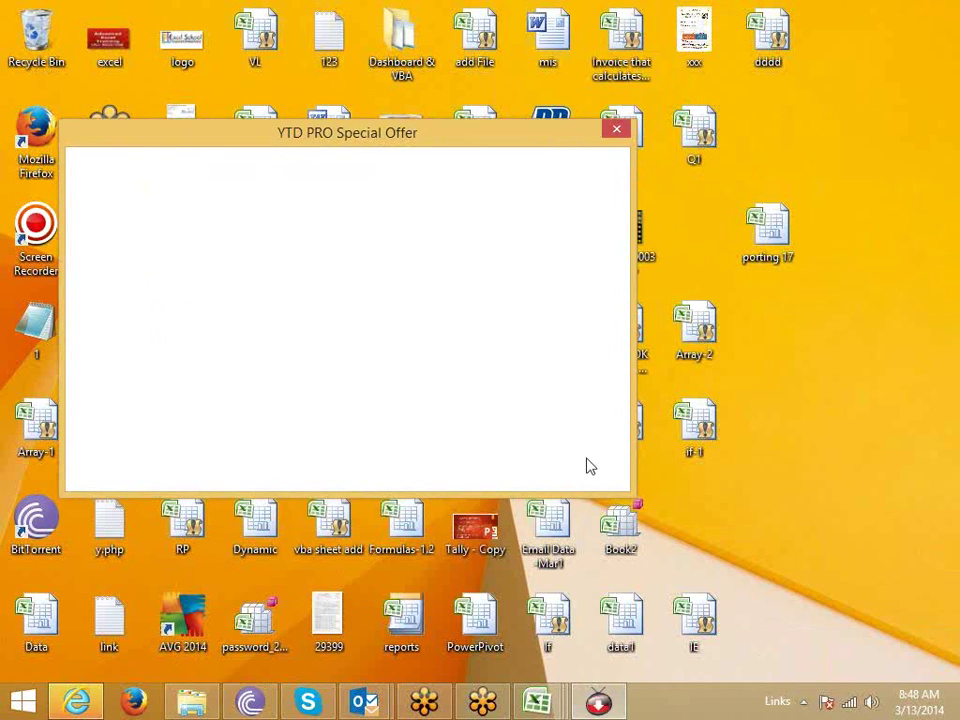
click(618, 137)
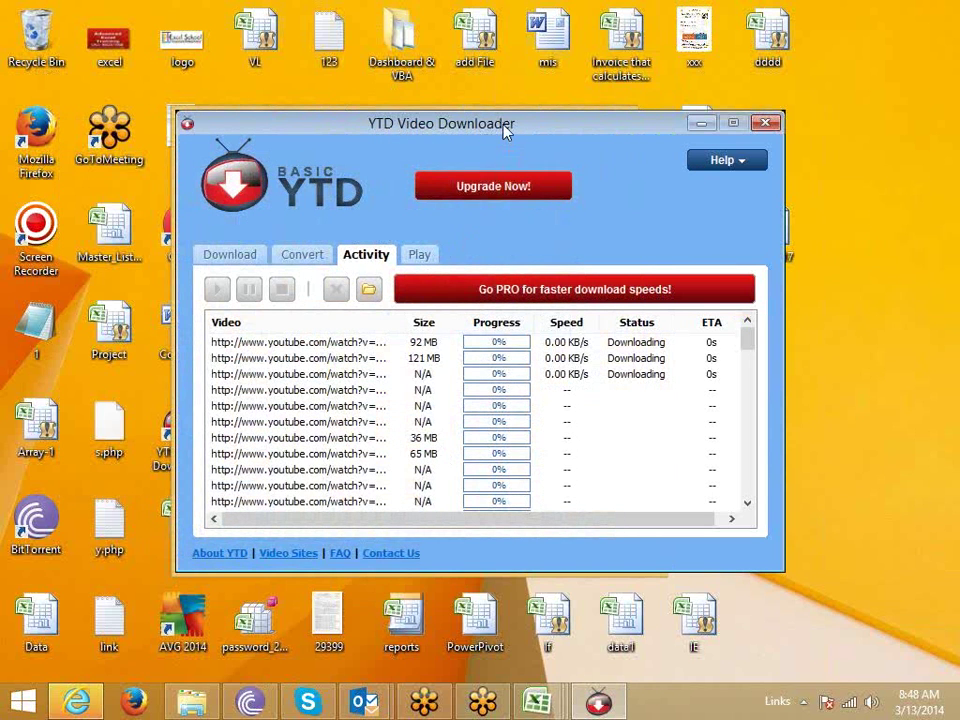
drag(505, 133, 244, 168)
click(462, 154)
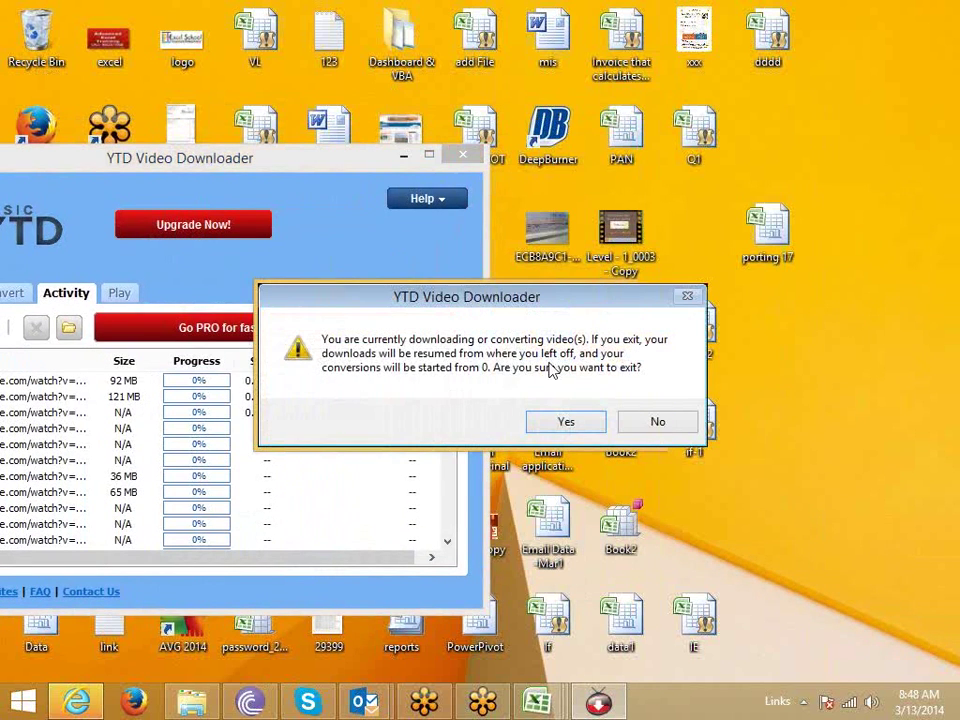
click(577, 430)
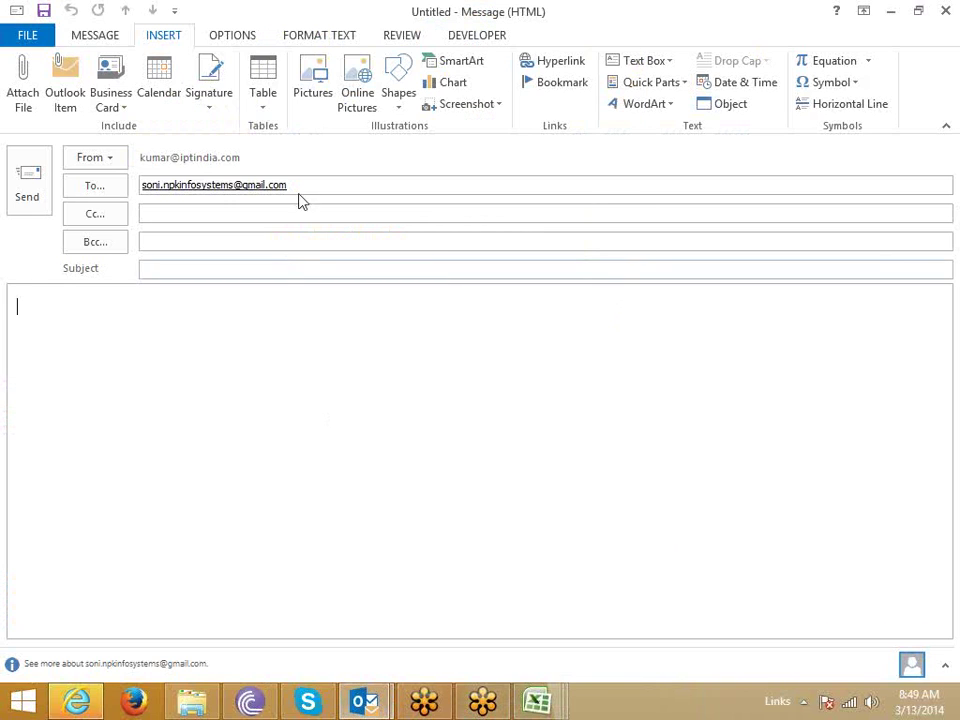
- Append two more recipient e-mail addresses to the To field and set the subject to HW
click(319, 184)
text(,)
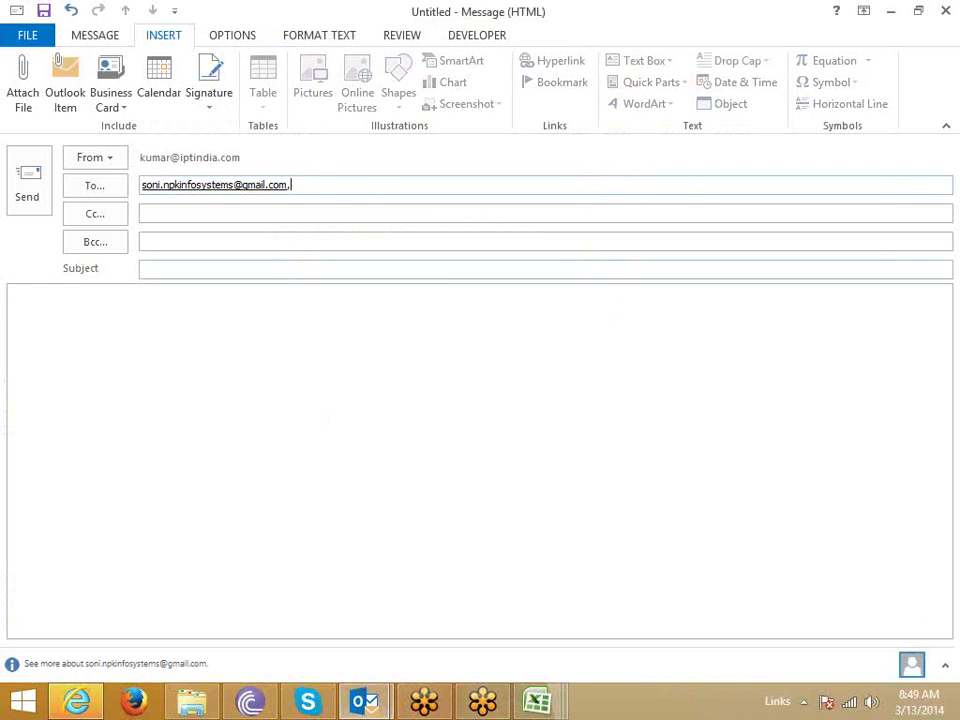
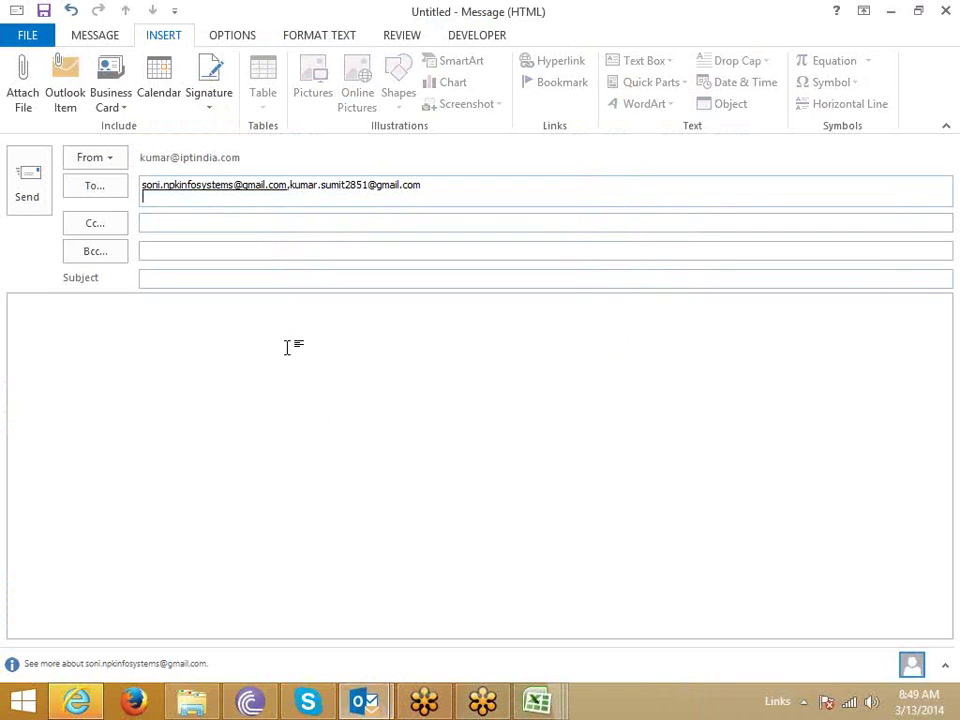
click(242, 269)
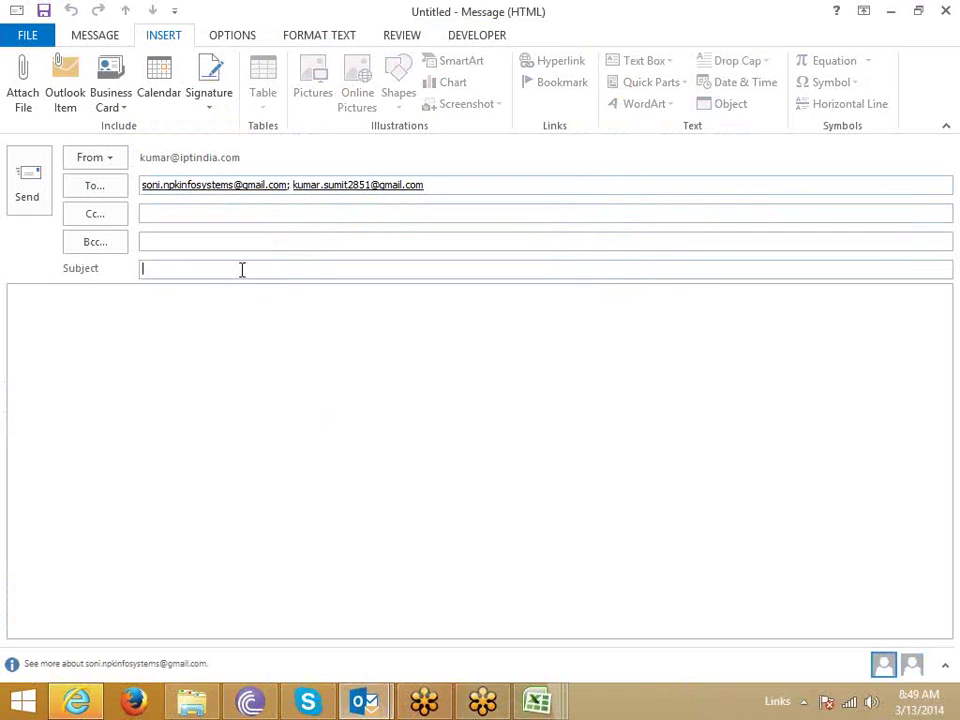
text(H)
text(W)
click(489, 193)
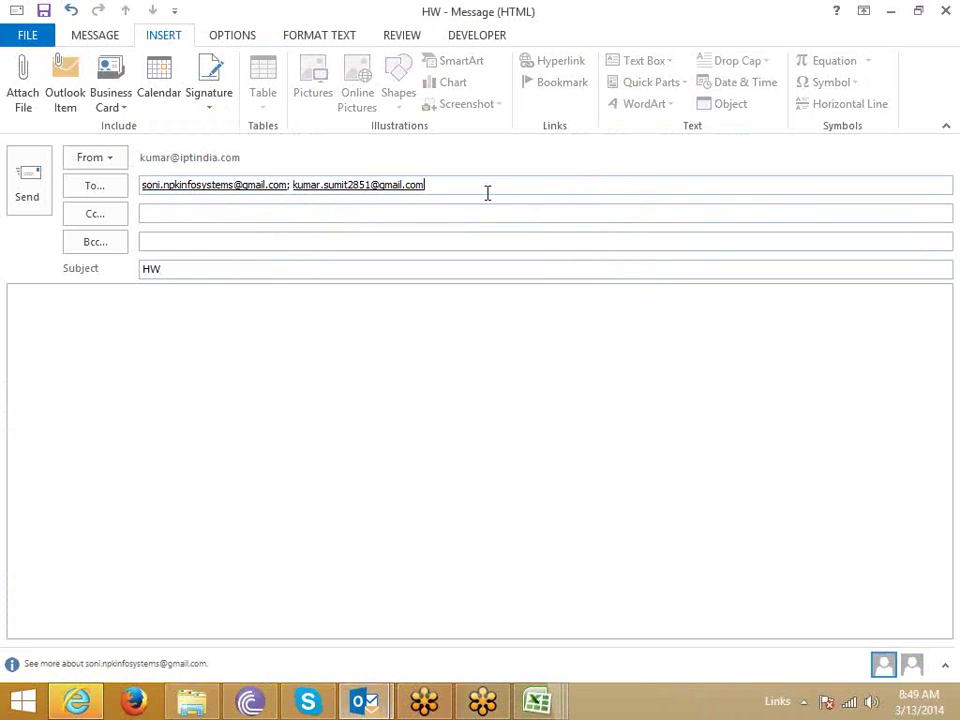
text(,)
- Insert 'If condition test (1)' from the Downloads folder as an attachment, then send the HW email
click(428, 328)
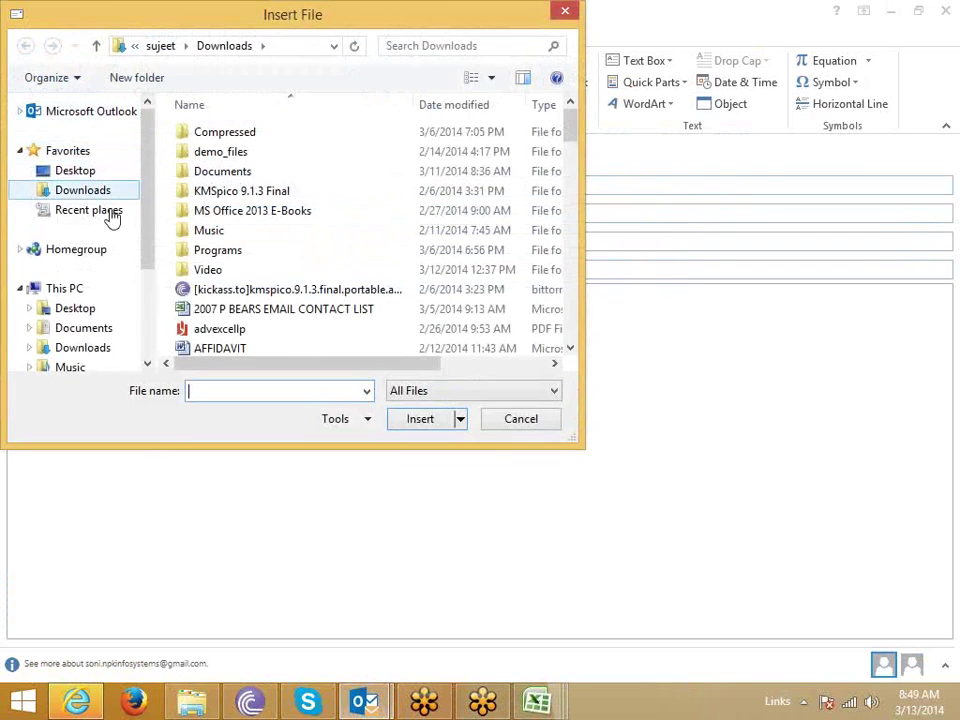
click(81, 197)
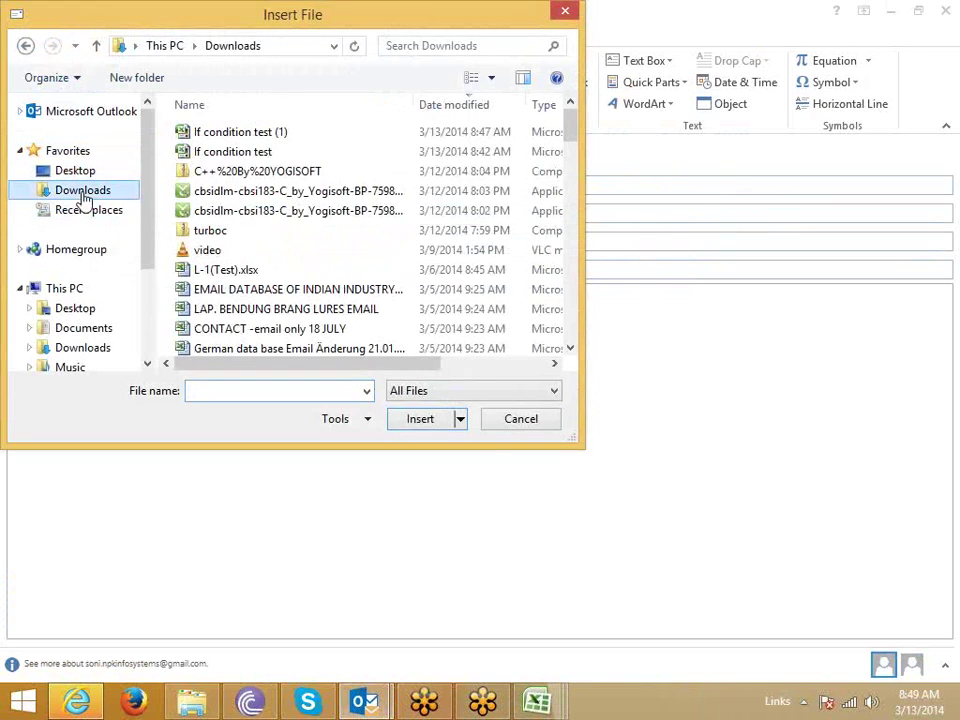
click(245, 135)
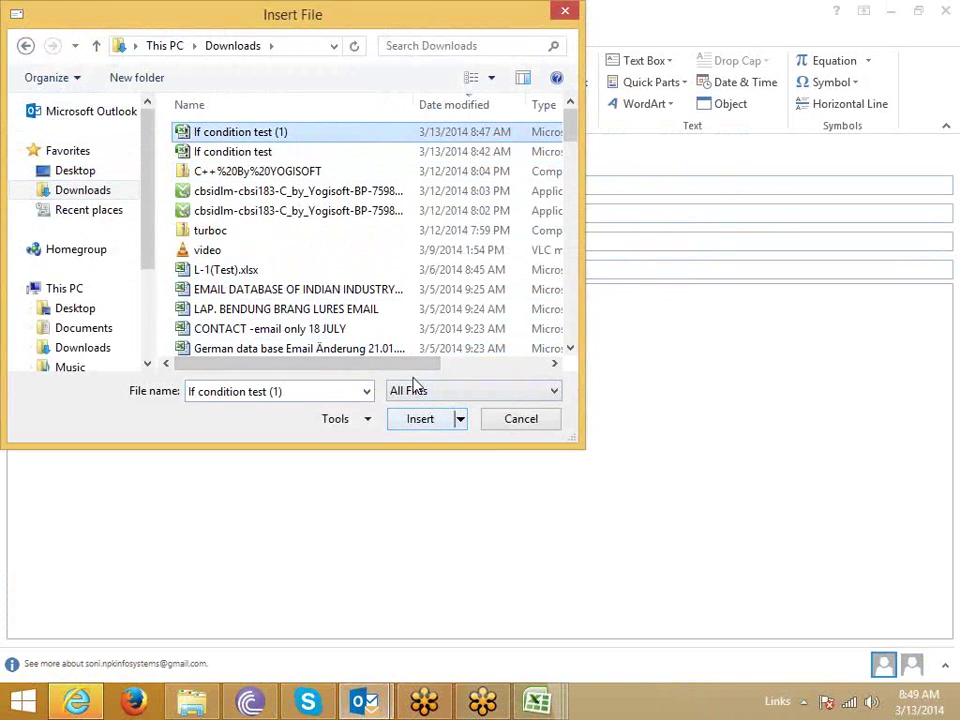
drag(390, 364, 394, 364)
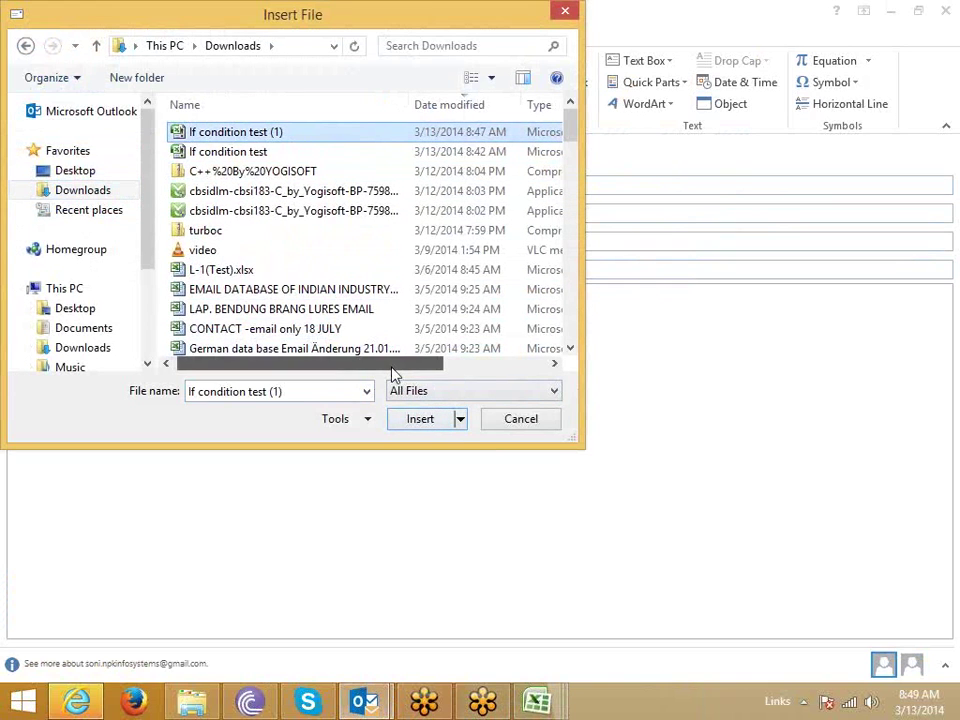
click(444, 428)
click(40, 200)
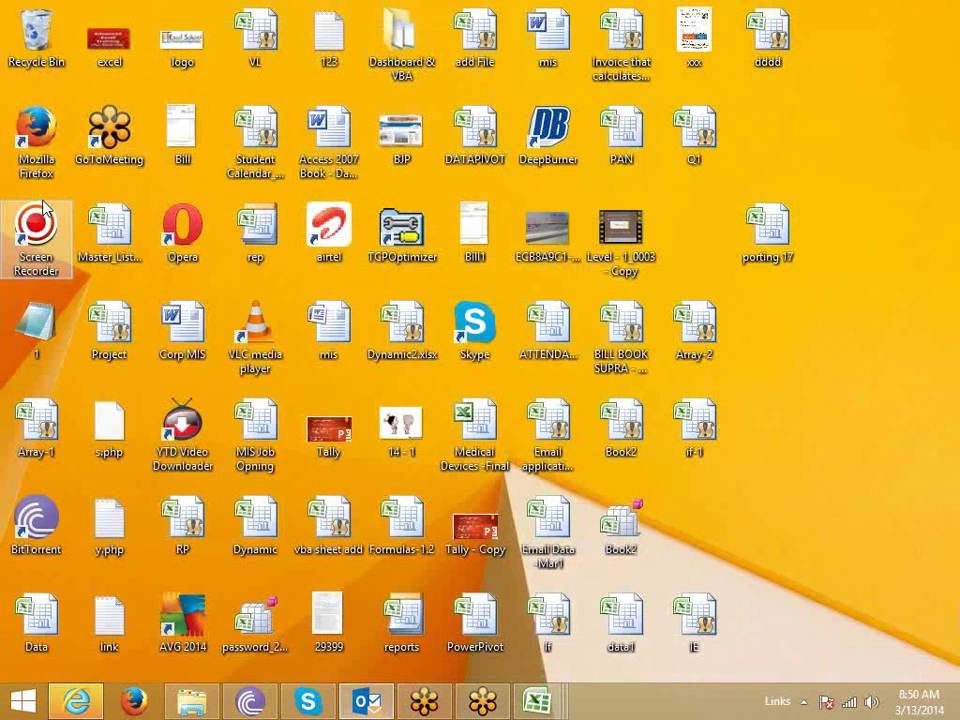